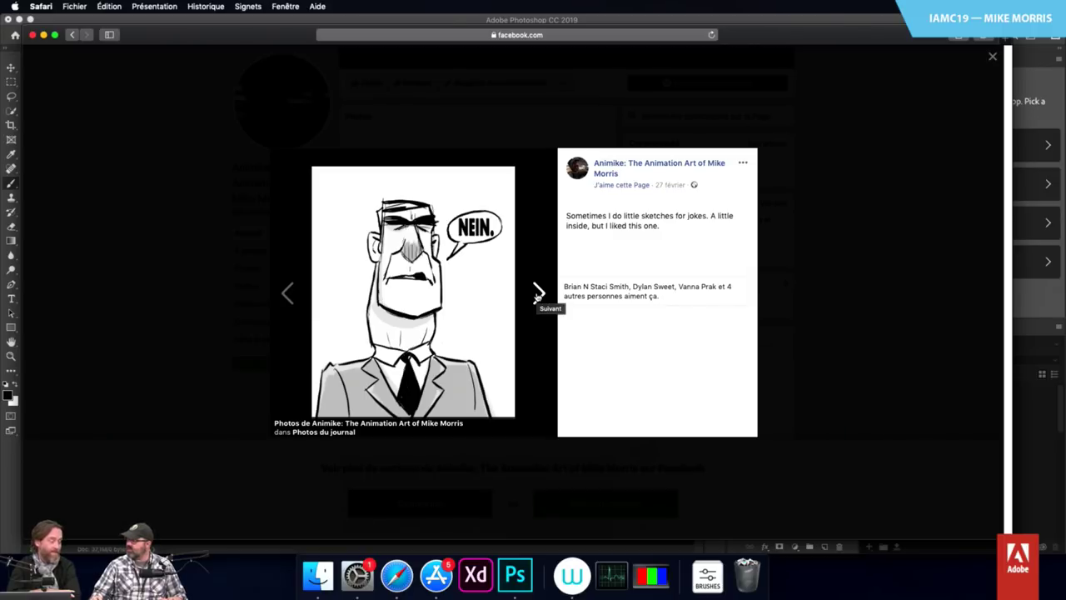
Step: Advance to the next artwork in the Facebook photo viewer, minimise the browser window and switch to the Photoshop document
left_click(538, 293)
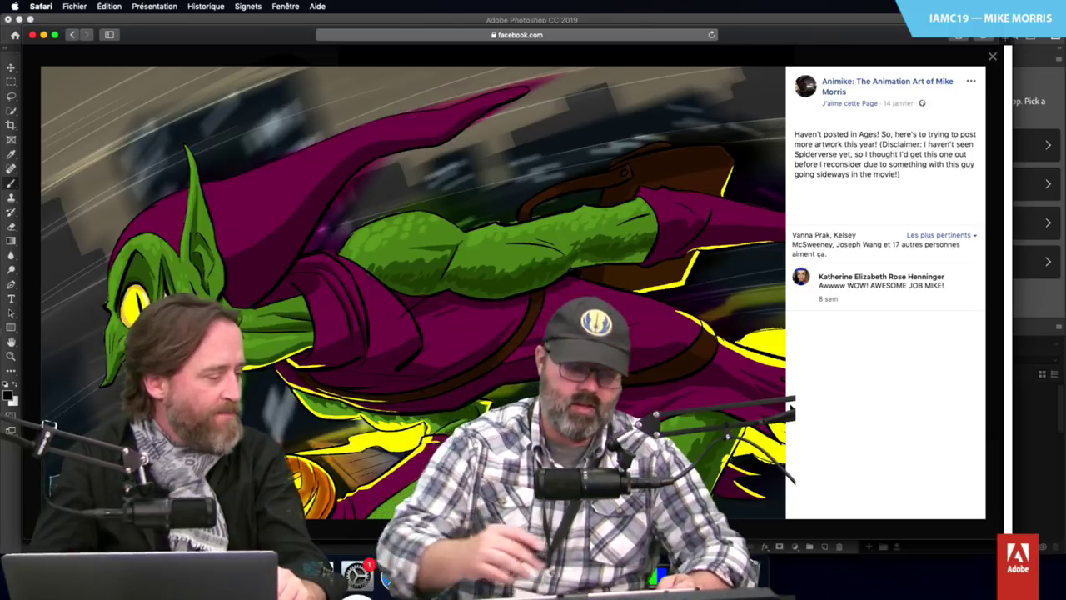
key("super+Tab")
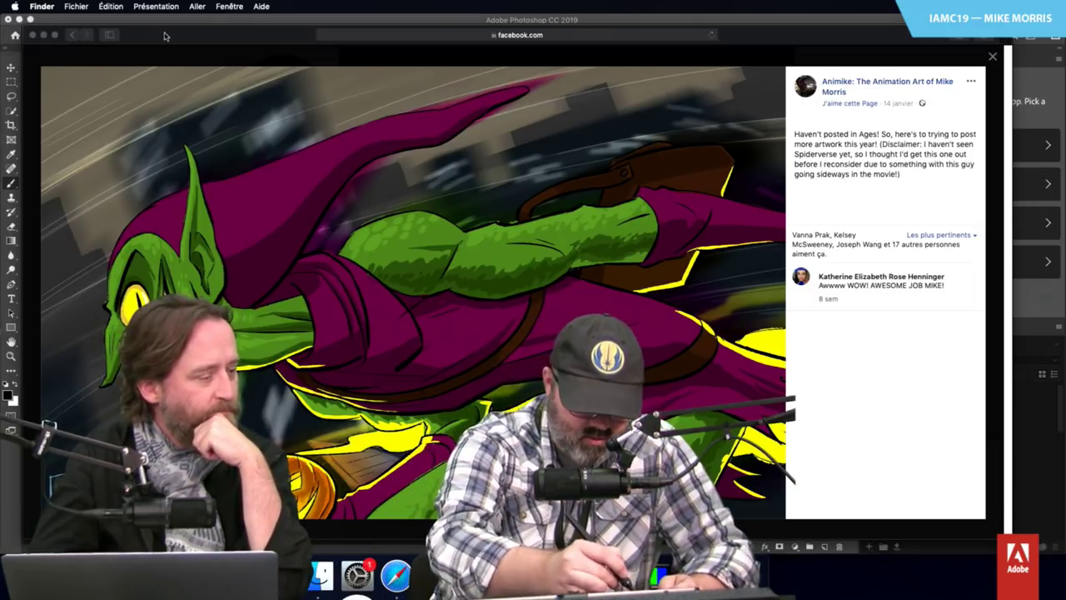
left_click(43, 35)
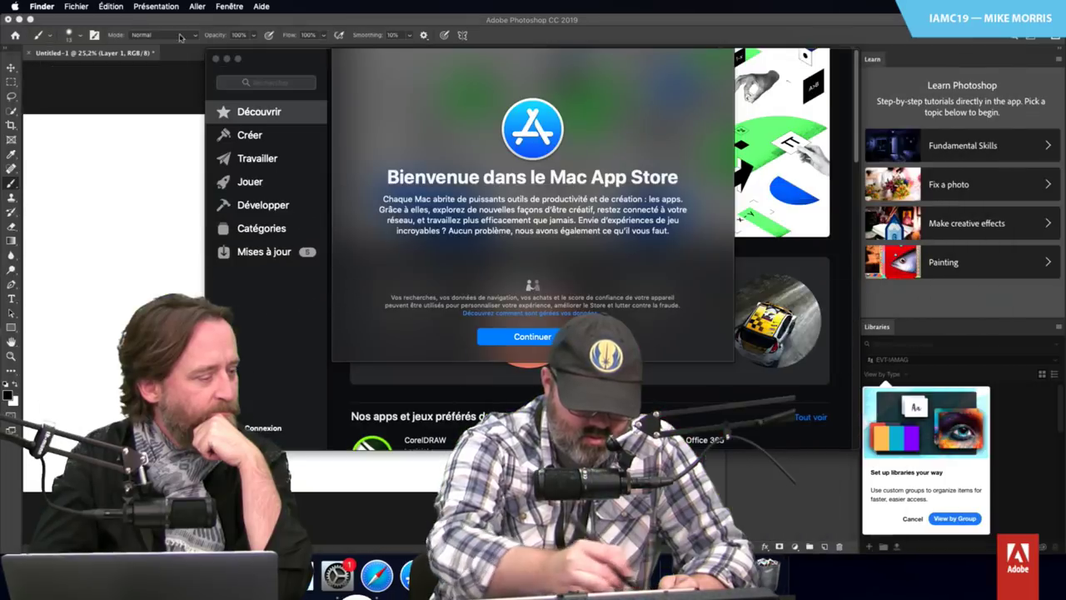
left_click(334, 25)
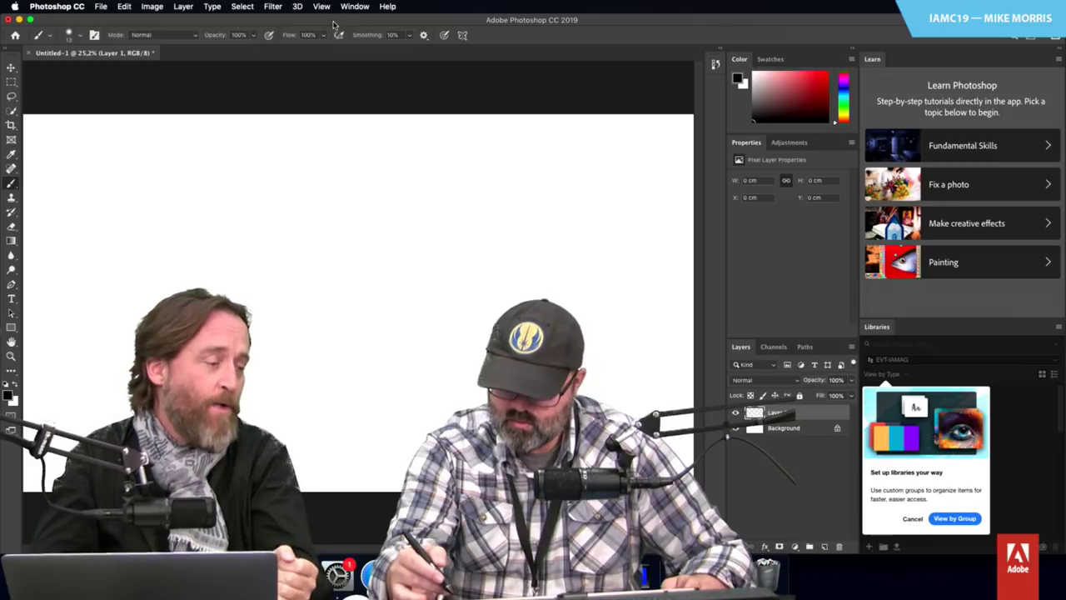
Step: Close the Learn and Libraries panels to free up room for the canvas
left_click(1058, 59)
left_click(999, 65)
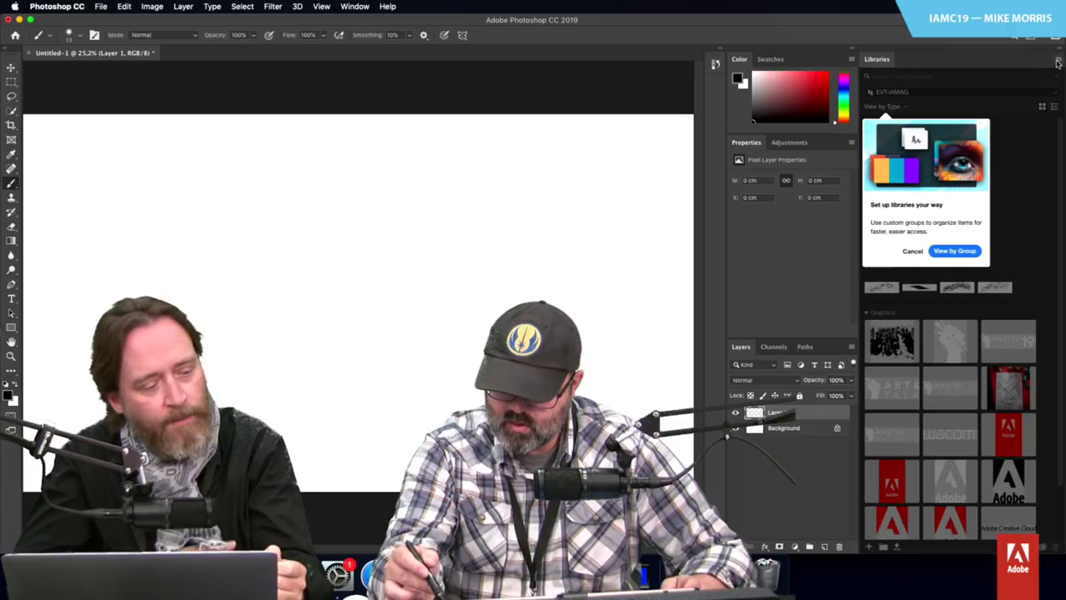
left_click(1056, 59)
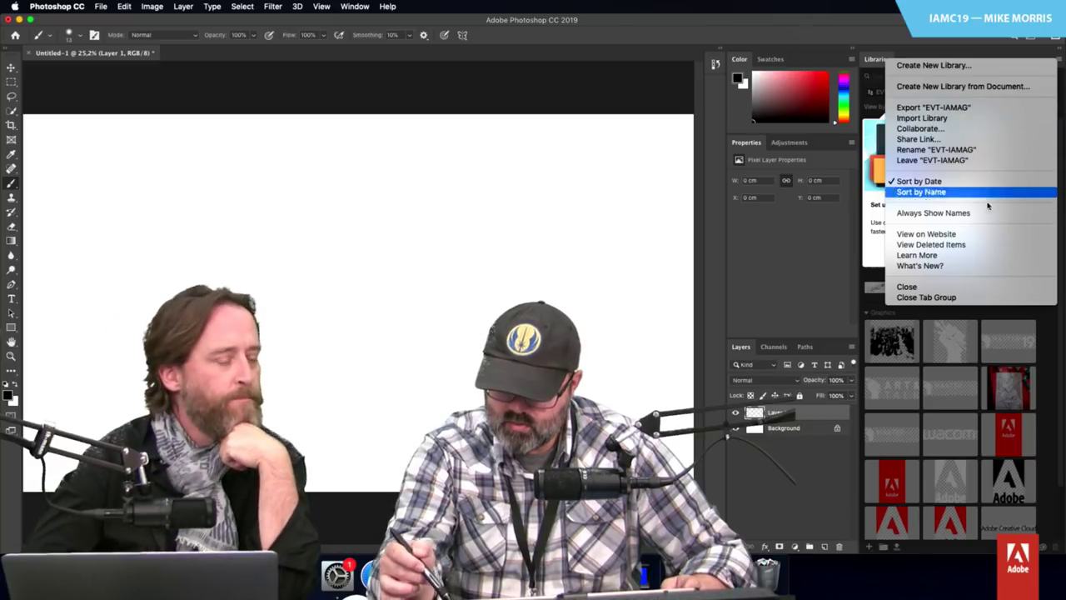
left_click(958, 287)
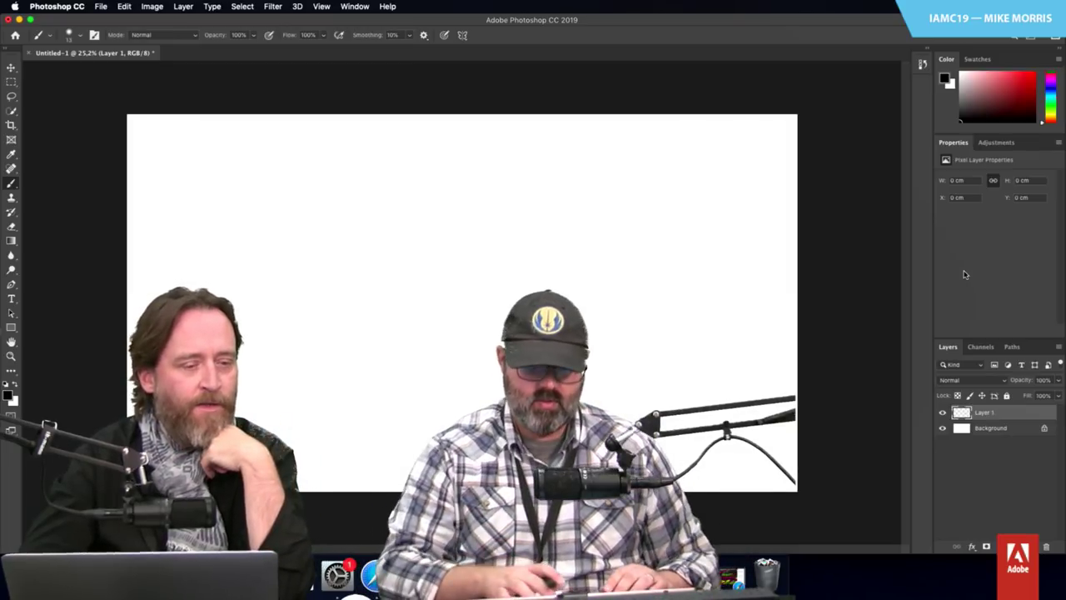
key("super+0")
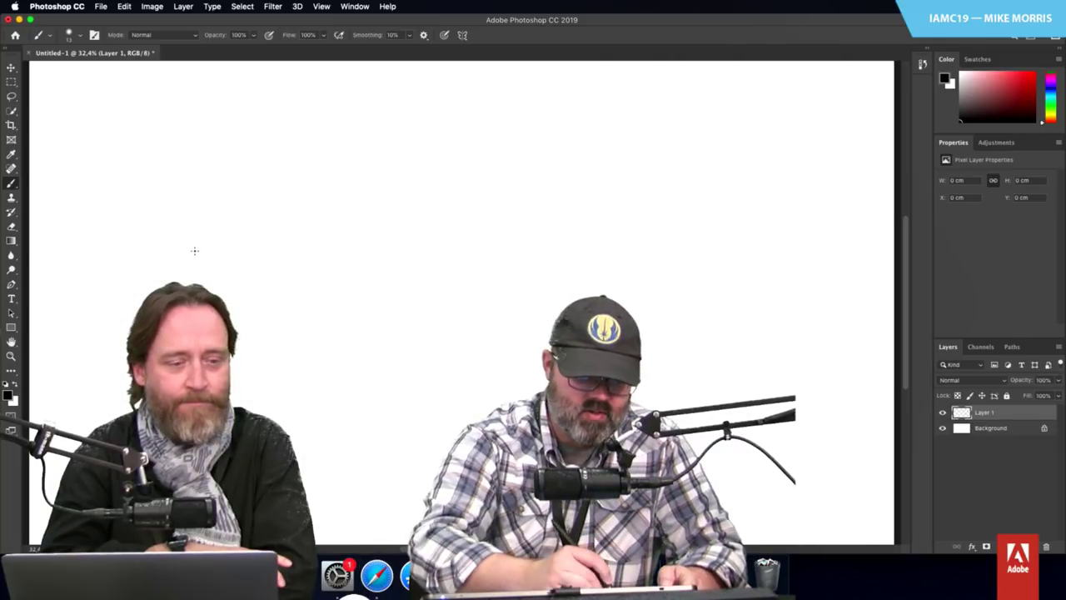
Step: Try two curved strokes with the current brush on Layer 1 and undo them
left_click_drag(196, 255, 298, 200)
left_click_drag(249, 256, 369, 237)
key("super+z")
key("super+z")
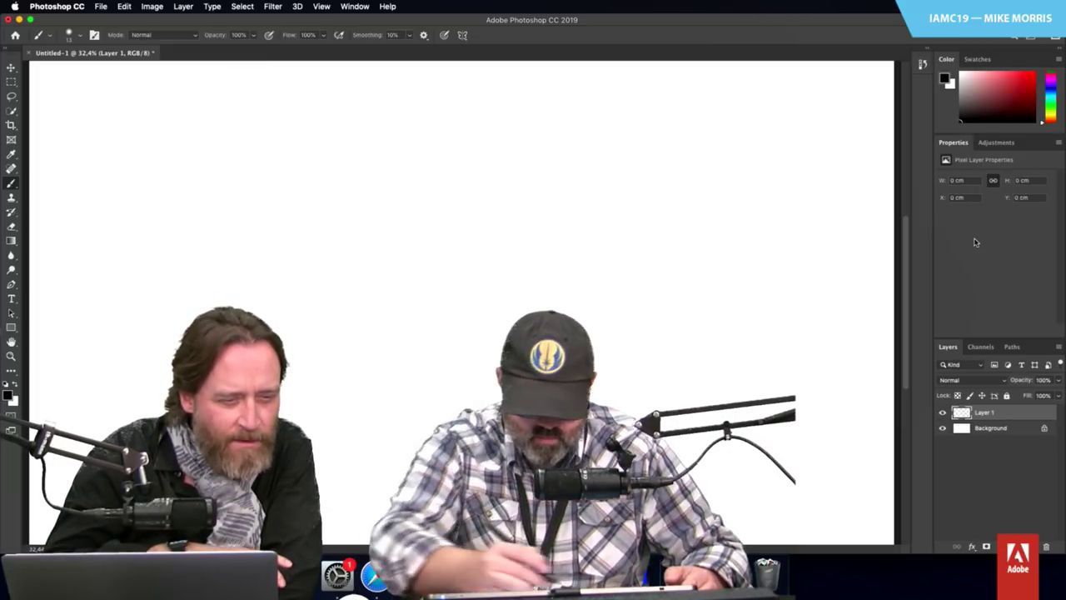
Step: Show the Brushes panel, make it taller and expand the Pinceaux à sec brush group
left_click(325, 6)
mouse_move(357, 6)
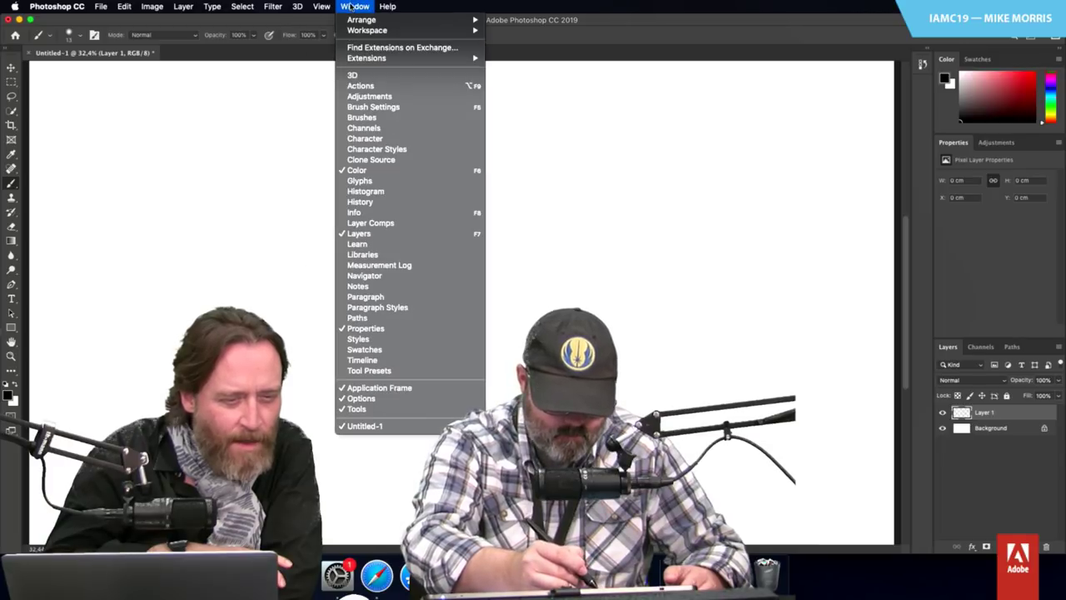
left_click(413, 116)
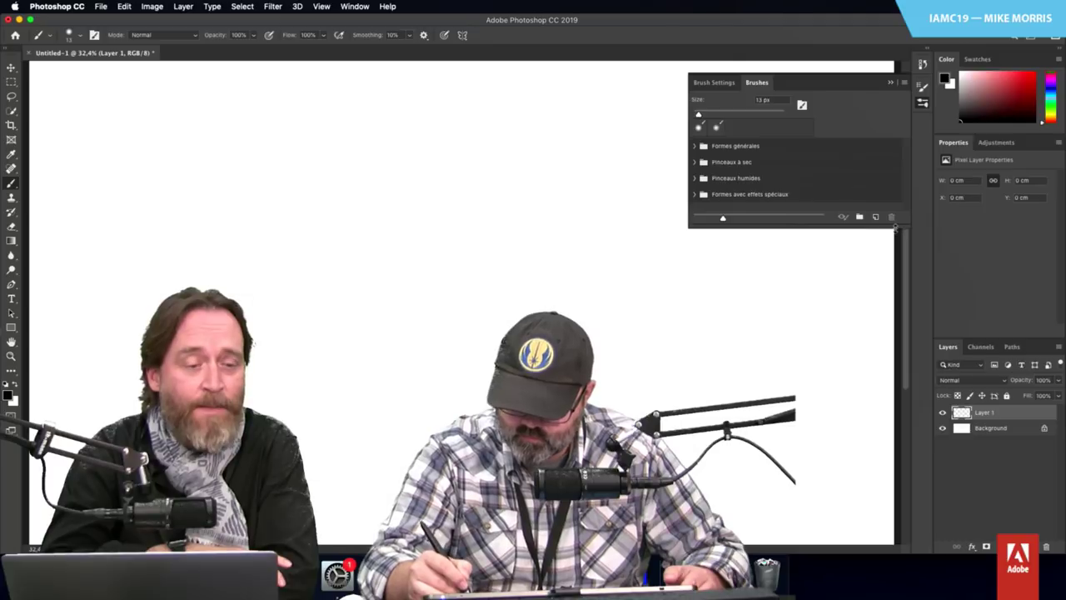
left_click_drag(897, 227, 866, 446)
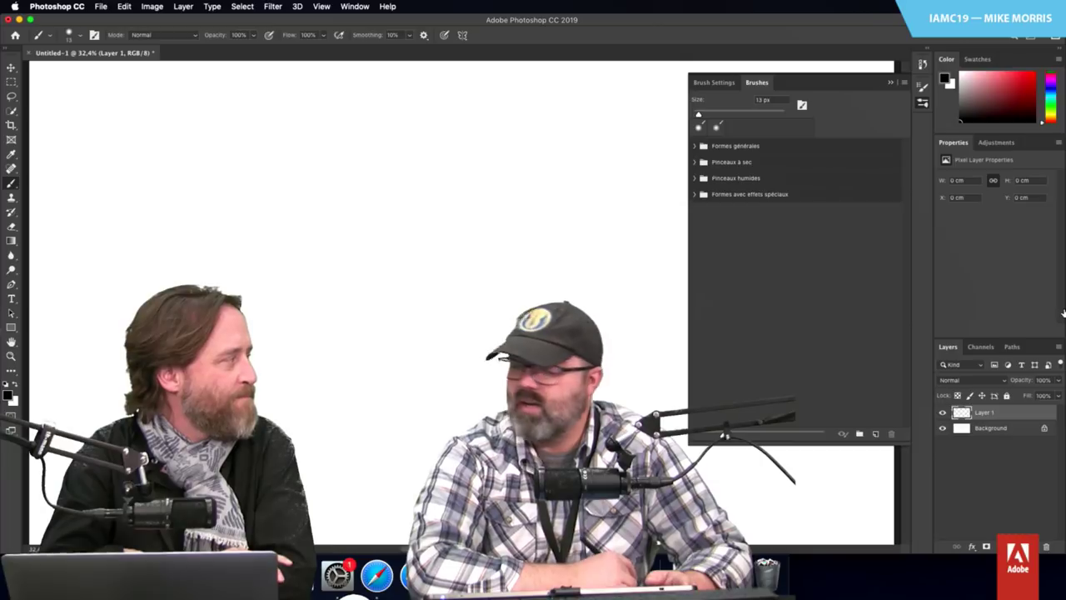
left_click(777, 179)
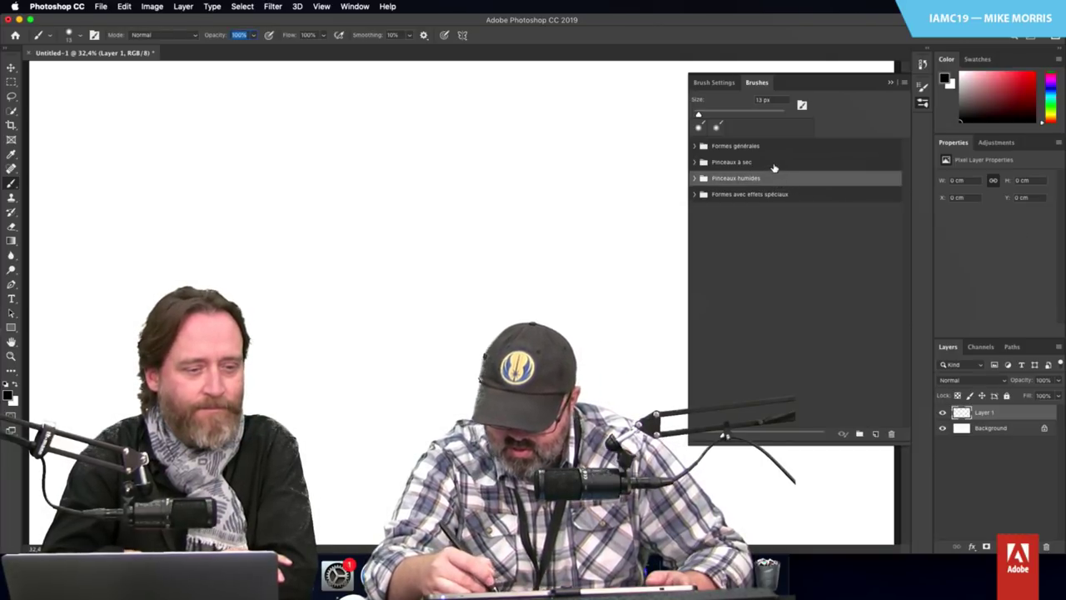
left_click(697, 163)
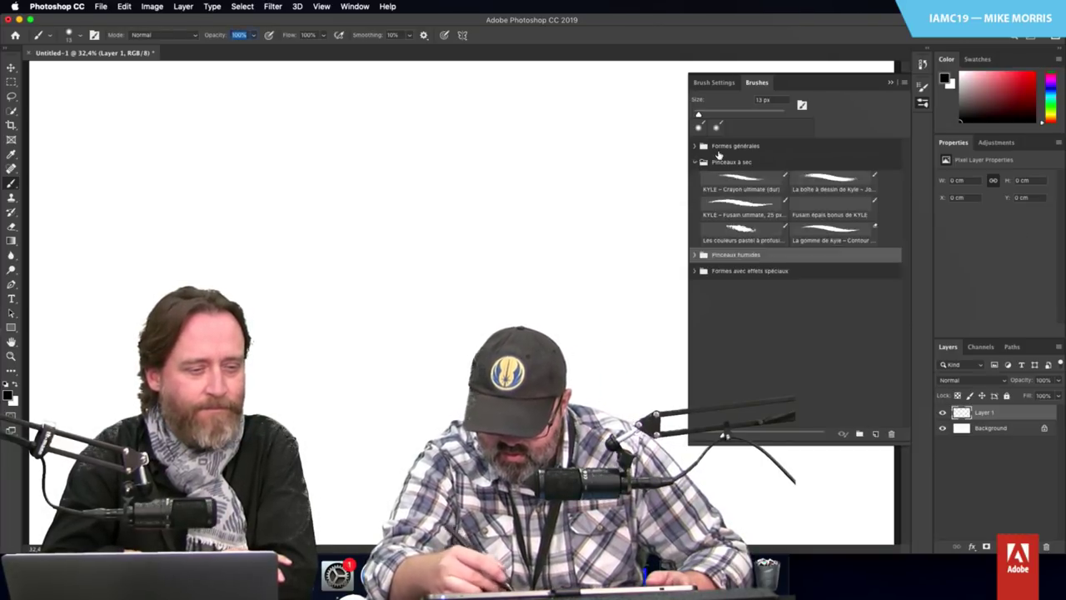
Step: Try the KYLE Fusain ultimate, Kyle eraser and Les couleurs pastel brushes, making test strokes with the charcoal and pastel
left_click(744, 209)
left_click_drag(358, 361, 496, 326)
key("ctrl+z")
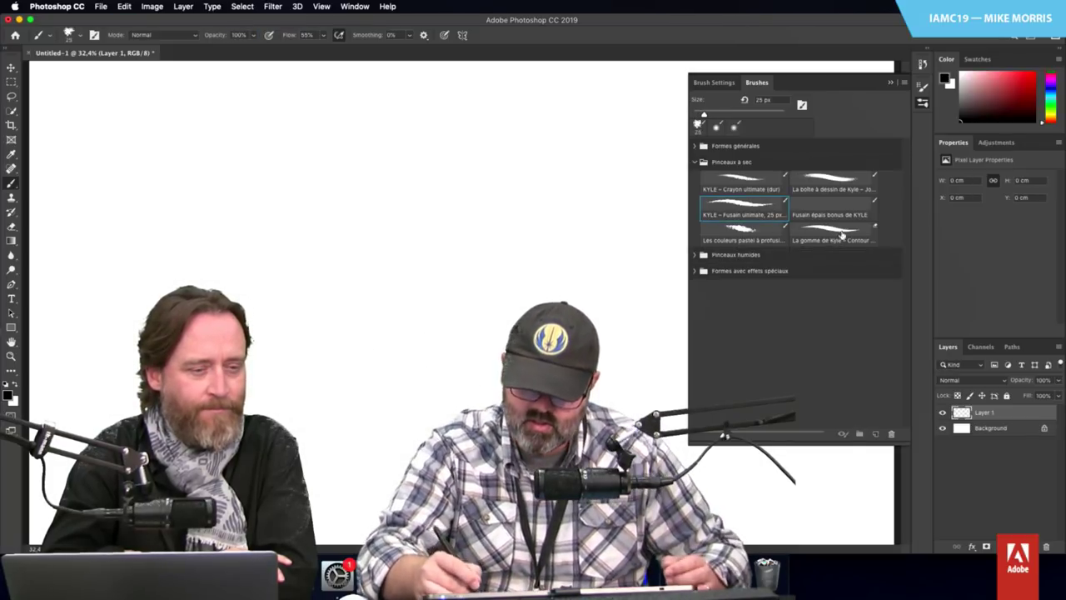
left_click(835, 235)
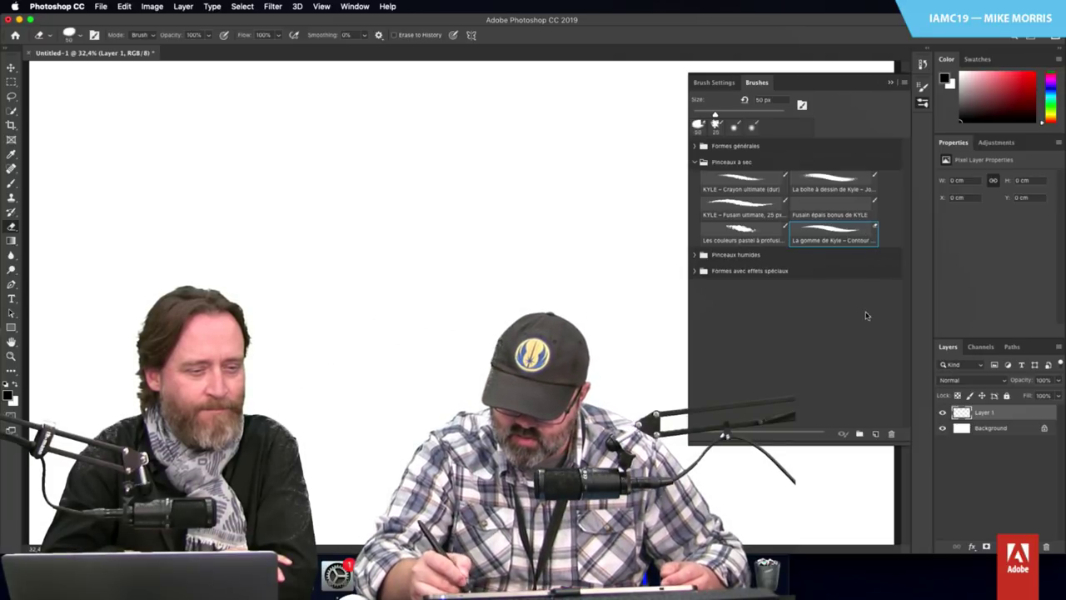
left_click(743, 233)
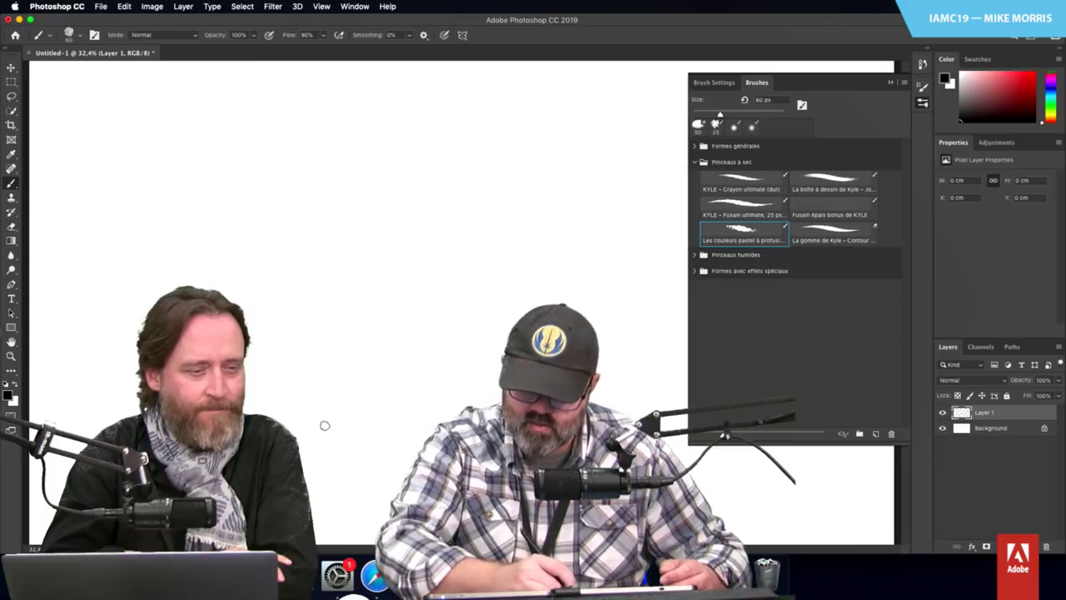
left_click_drag(325, 430, 466, 357)
left_click_drag(425, 392, 500, 375)
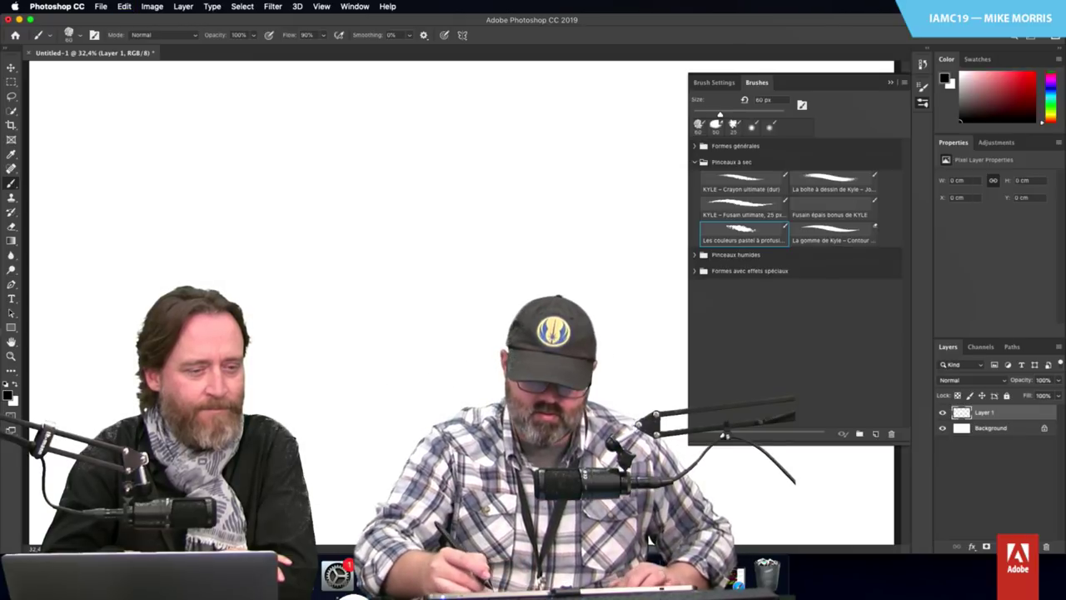
Step: Choose the KYLE – Crayon ultimate (dur) brush, undo its two test strokes and collapse the Brushes panel
left_click_drag(309, 424, 421, 355)
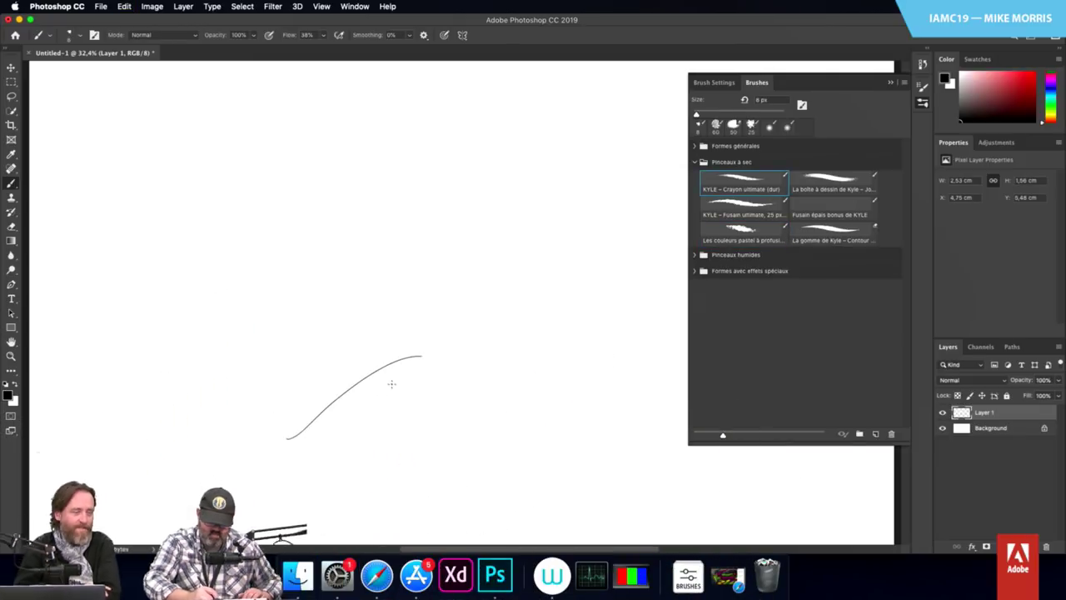
left_click_drag(377, 395, 450, 365)
key("super+z")
key("super+z")
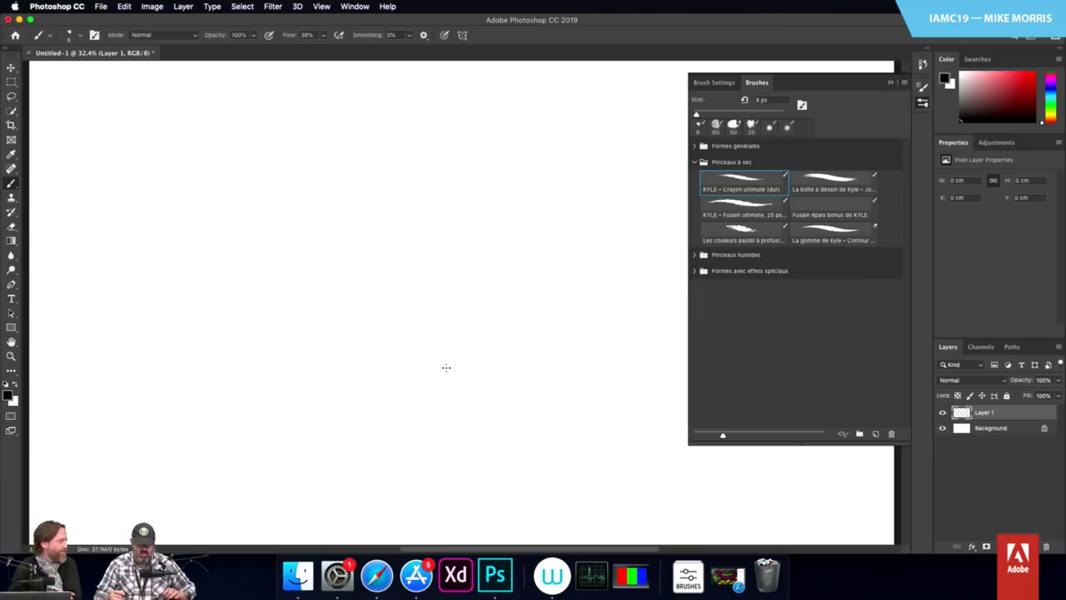
left_click(923, 104)
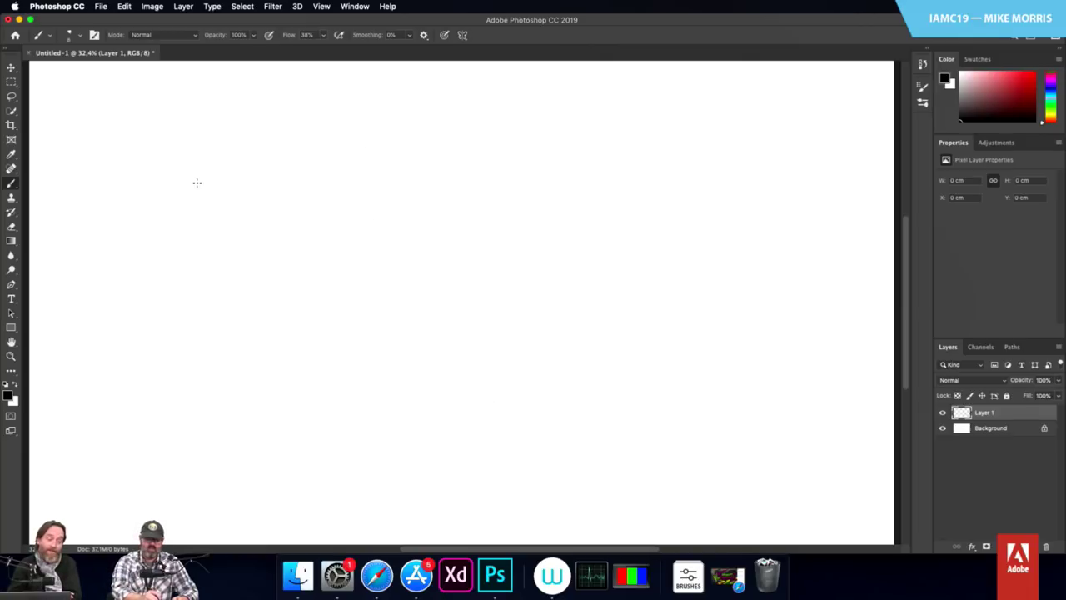
Step: Sketch a realistic duck head and neck in profile on the canvas's left side, about 2.1 cm wide and 2.3 cm tall
mouse_move(140, 194)
left_mouse_down()
mouse_move(201, 170)
mouse_move(241, 188)
mouse_move(136, 221)
left_mouse_up()
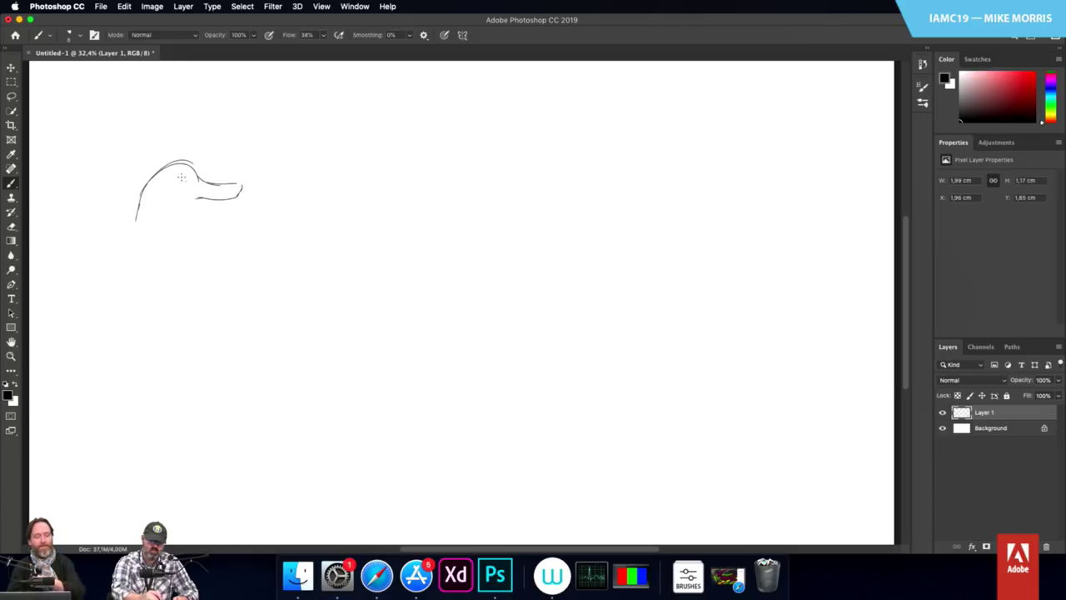
left_click_drag(181, 177, 152, 271)
mouse_move(137, 218)
left_mouse_down()
mouse_move(129, 279)
mouse_move(147, 260)
mouse_move(148, 271)
left_mouse_up()
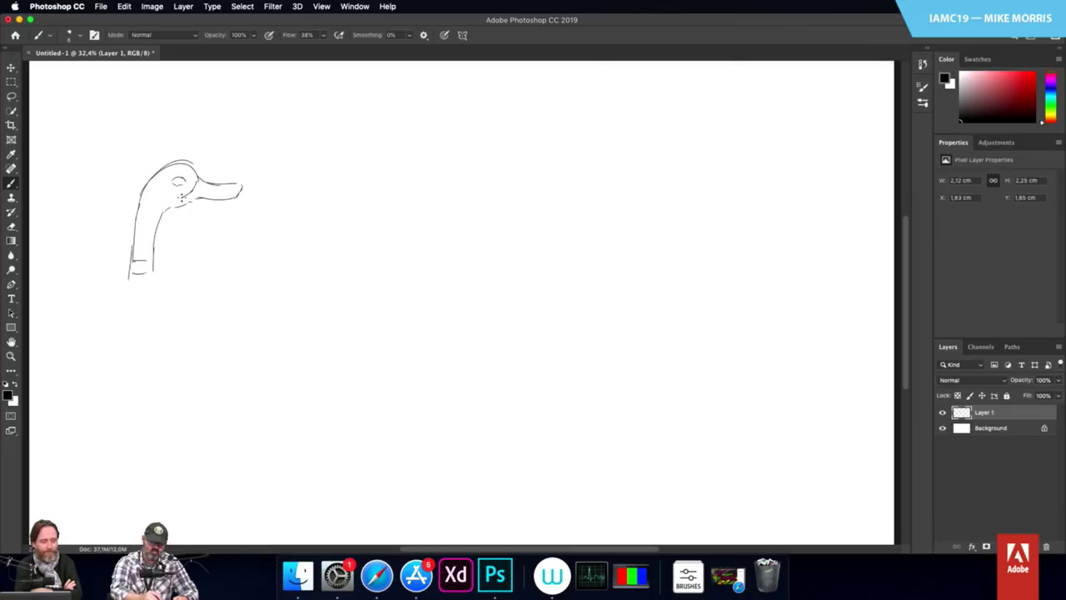
left_click_drag(176, 203, 196, 196)
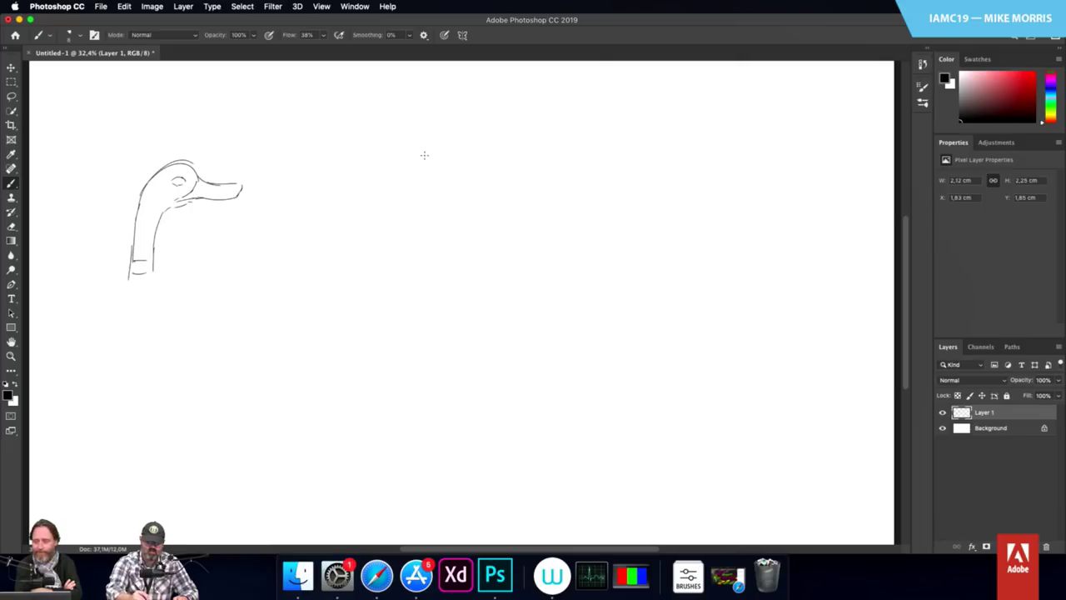
Step: Sketch a round cartoon duck head beside the realistic one, with a wide bill, brows and large eyes with black pupils
mouse_move(457, 148)
left_mouse_down()
mouse_move(377, 170)
mouse_move(376, 225)
left_mouse_up()
mouse_move(373, 179)
left_mouse_down()
mouse_move(429, 137)
mouse_move(449, 227)
mouse_move(373, 221)
left_mouse_up()
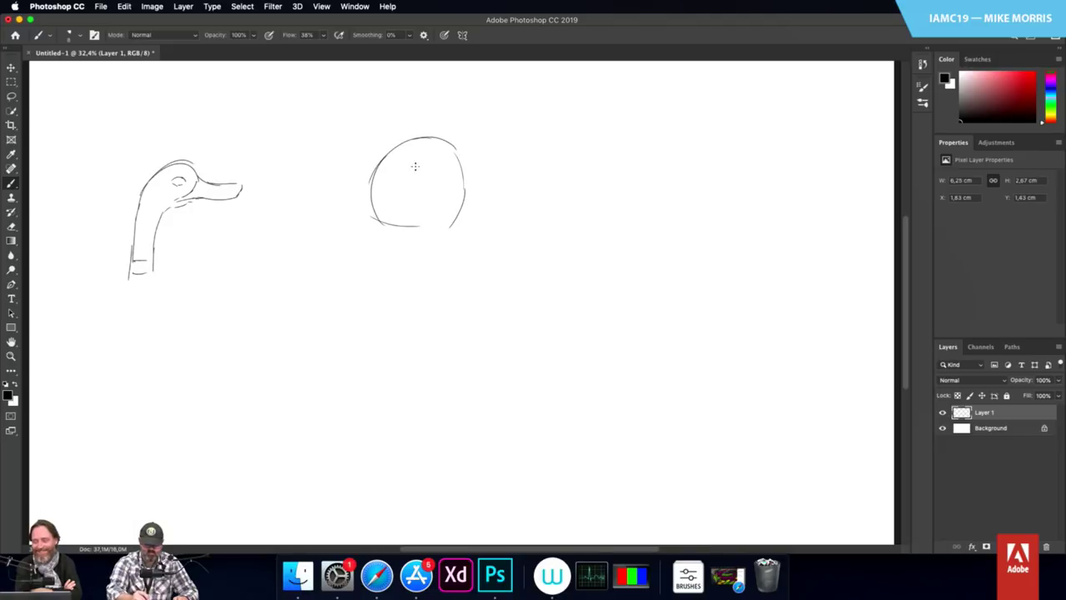
mouse_move(380, 171)
left_mouse_down()
mouse_move(392, 173)
mouse_move(386, 219)
mouse_move(411, 170)
mouse_move(428, 166)
mouse_move(425, 223)
left_mouse_up()
mouse_move(374, 180)
left_mouse_down()
mouse_move(373, 207)
mouse_move(376, 194)
left_mouse_up()
mouse_move(398, 195)
left_mouse_down()
mouse_move(366, 215)
mouse_move(343, 209)
mouse_move(343, 221)
mouse_move(344, 210)
mouse_move(378, 233)
mouse_move(341, 220)
mouse_move(400, 238)
mouse_move(383, 212)
mouse_move(433, 218)
mouse_move(398, 242)
mouse_move(446, 222)
left_mouse_up()
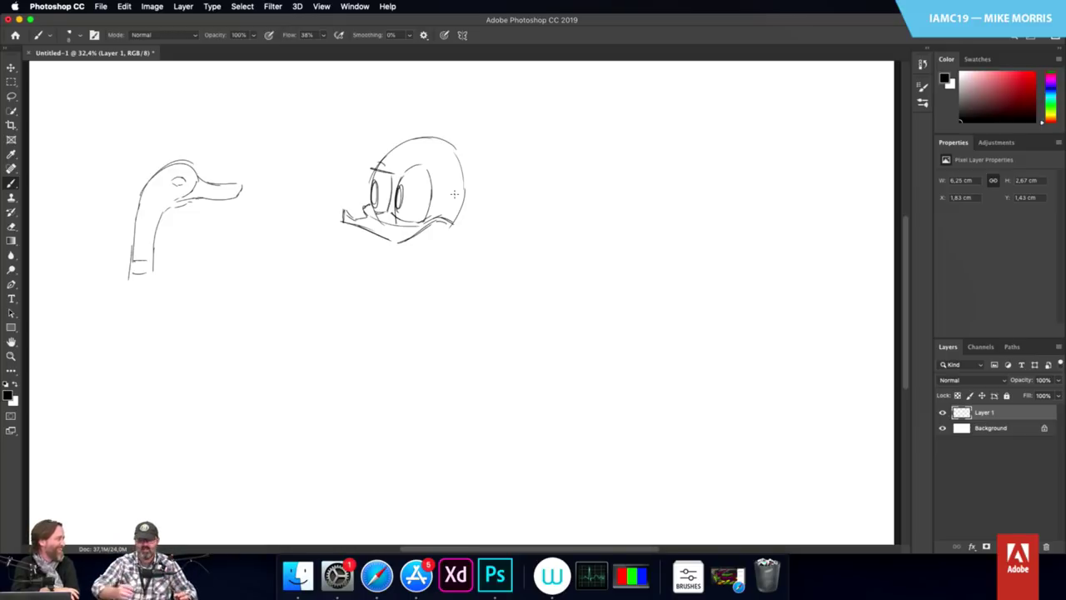
mouse_move(401, 171)
left_mouse_down()
mouse_move(436, 156)
mouse_move(439, 173)
mouse_move(410, 166)
mouse_move(430, 194)
mouse_move(402, 214)
mouse_move(384, 193)
mouse_move(375, 209)
mouse_move(369, 167)
mouse_move(366, 178)
mouse_move(407, 142)
mouse_move(462, 172)
mouse_move(455, 225)
mouse_move(449, 213)
left_mouse_up()
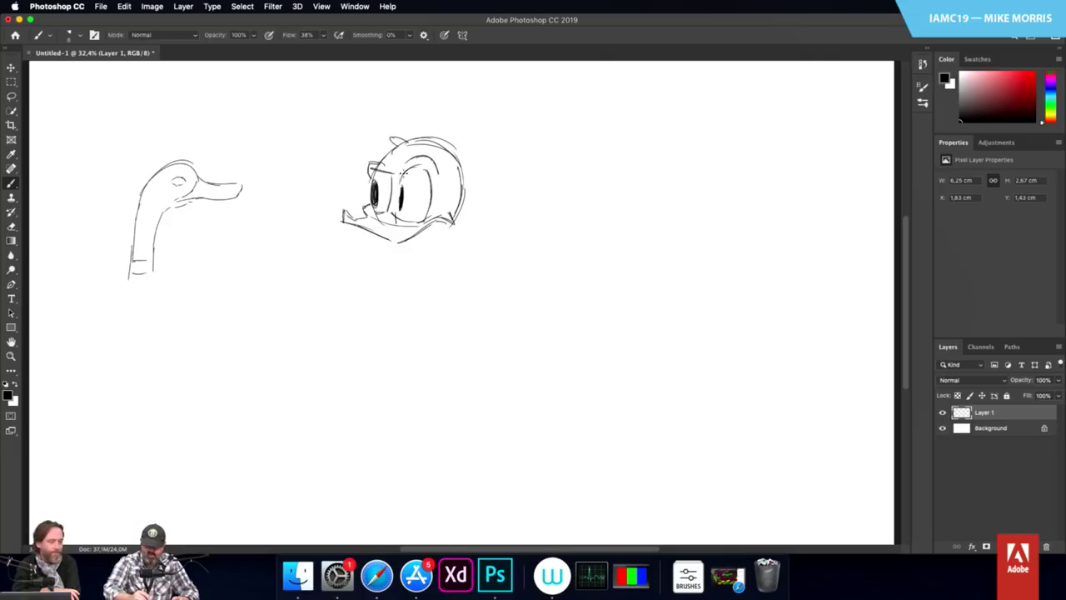
mouse_move(403, 173)
left_mouse_down()
mouse_move(402, 228)
mouse_move(400, 208)
left_mouse_up()
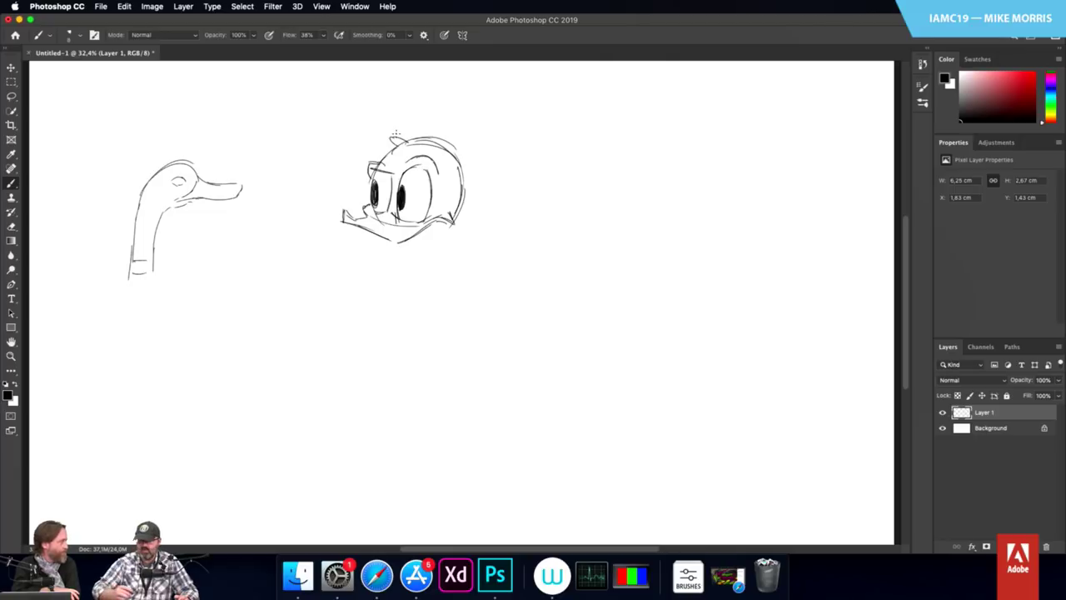
Step: Complete the cartoon duck with a lower bill, thin neck, sailor collar and a sailor cap with ribbon tails
mouse_move(352, 227)
left_mouse_down()
mouse_move(395, 244)
mouse_move(450, 224)
mouse_move(425, 254)
mouse_move(429, 264)
left_mouse_up()
mouse_move(436, 228)
left_mouse_down()
mouse_move(429, 287)
mouse_move(460, 263)
mouse_move(420, 266)
mouse_move(427, 293)
mouse_move(422, 274)
mouse_move(463, 269)
mouse_move(478, 291)
left_mouse_up()
left_click_drag(414, 273, 411, 296)
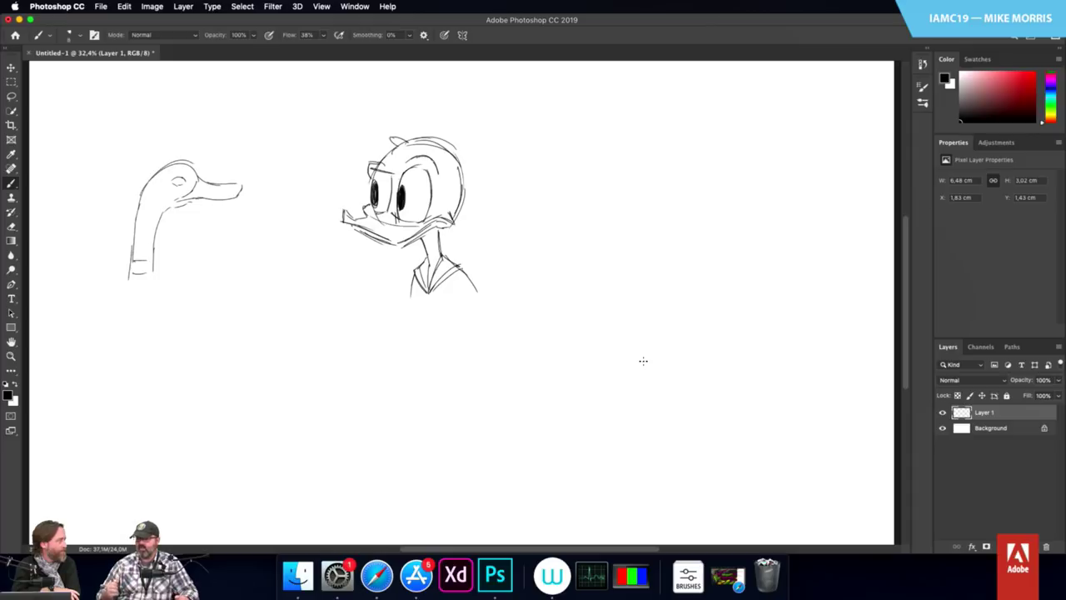
left_click_drag(458, 171, 456, 218)
mouse_move(418, 134)
left_mouse_down()
mouse_move(441, 99)
mouse_move(450, 124)
left_mouse_up()
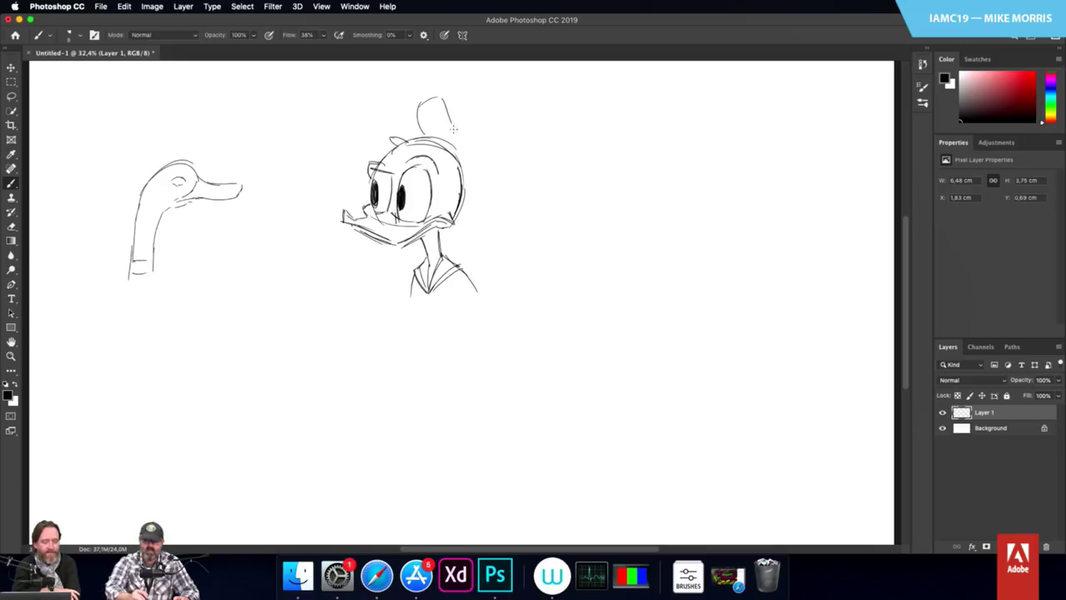
mouse_move(454, 127)
left_mouse_down()
mouse_move(469, 136)
mouse_move(467, 153)
mouse_move(415, 121)
mouse_move(446, 103)
mouse_move(474, 143)
mouse_move(459, 157)
mouse_move(468, 190)
mouse_move(481, 177)
mouse_move(482, 191)
left_mouse_up()
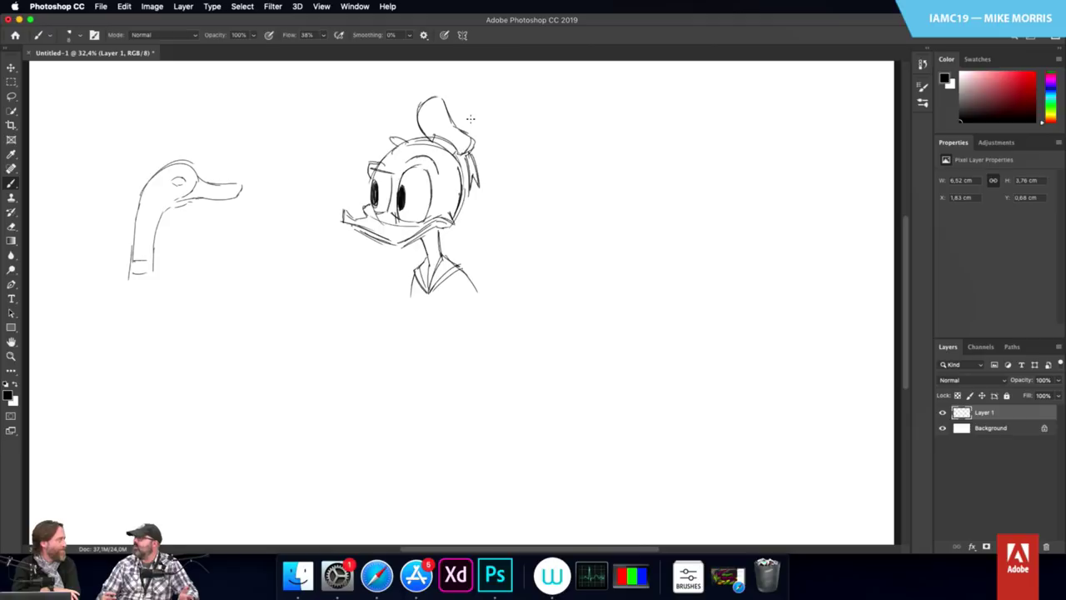
Step: Sketch a front-facing bird on the canvas's right side with a tall, rounded head and neck above a large round body
mouse_move(688, 206)
left_mouse_down()
mouse_move(656, 217)
mouse_move(655, 300)
mouse_move(704, 302)
left_mouse_up()
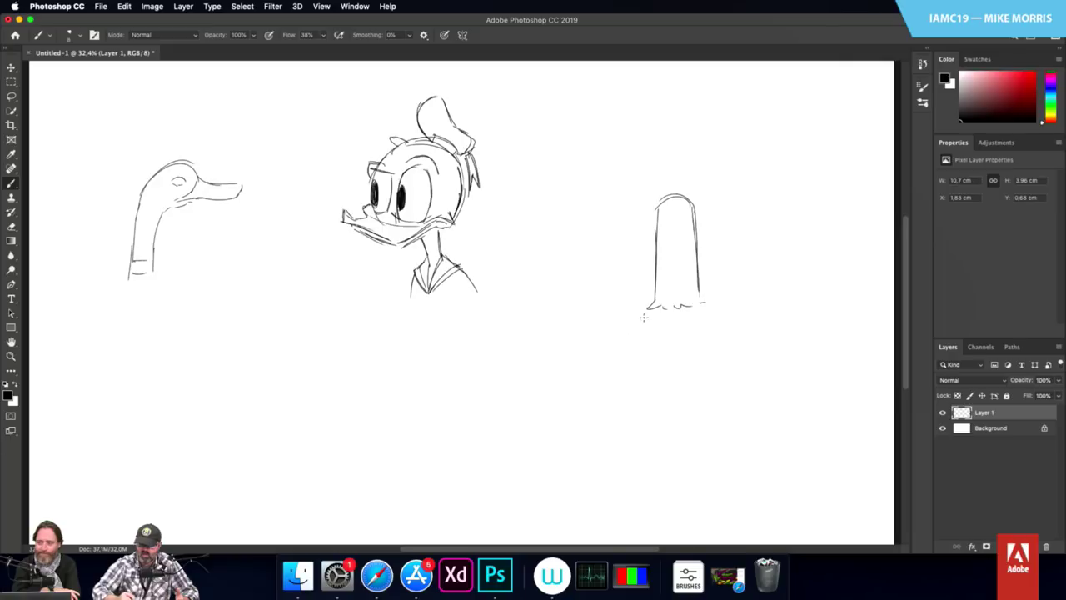
mouse_move(638, 316)
left_mouse_down()
mouse_move(614, 348)
mouse_move(652, 431)
left_mouse_up()
mouse_move(701, 303)
left_mouse_down()
mouse_move(739, 353)
mouse_move(678, 425)
left_mouse_up()
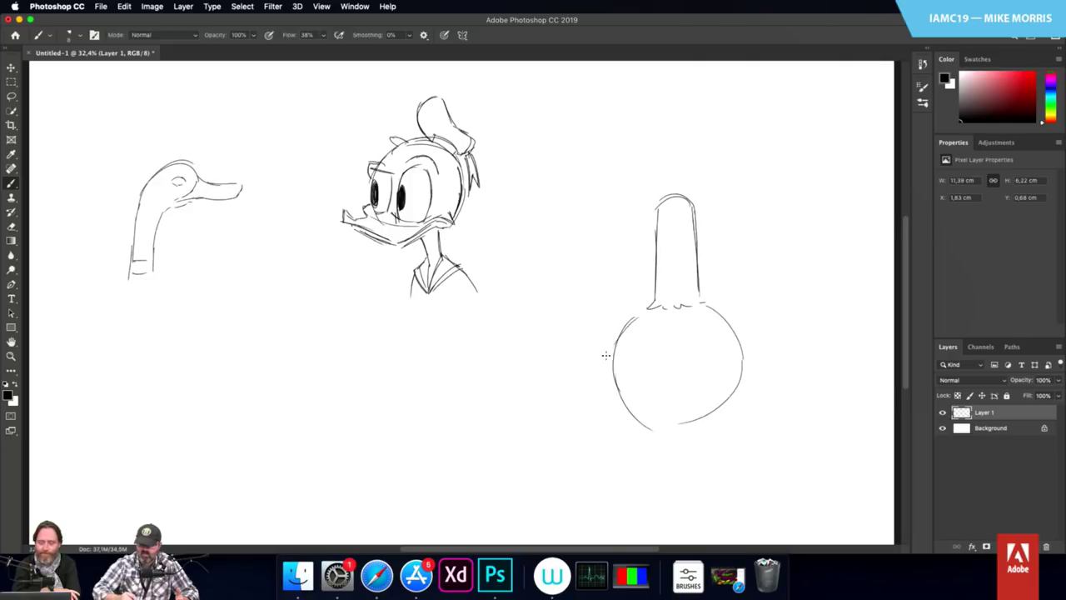
left_click_drag(606, 359, 636, 422)
mouse_move(633, 420)
left_mouse_down()
mouse_move(668, 404)
mouse_move(708, 421)
mouse_move(695, 418)
mouse_move(724, 406)
mouse_move(739, 333)
left_mouse_up()
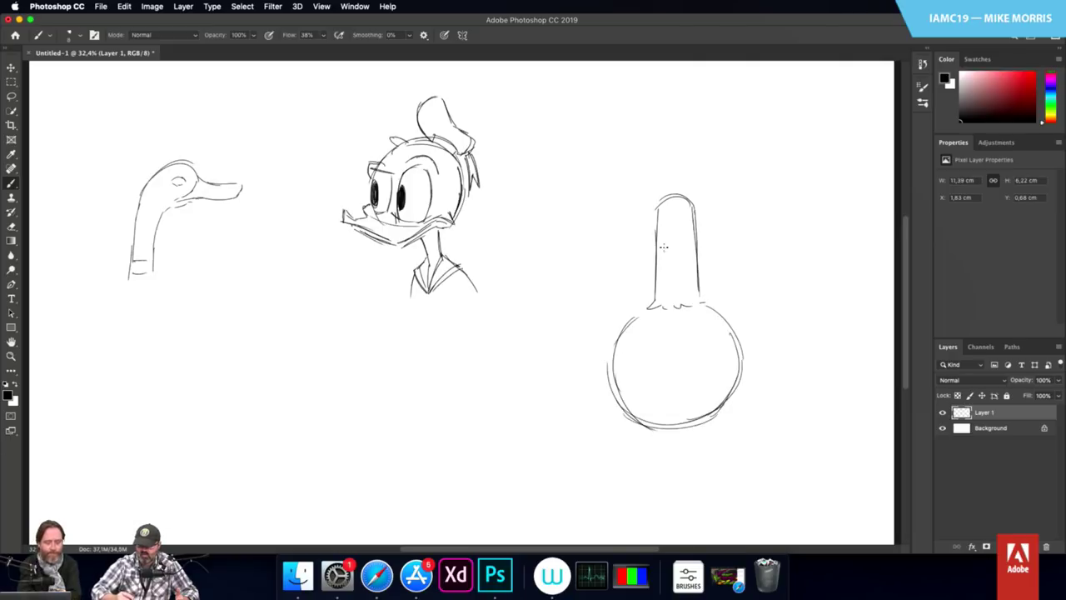
Step: Add two bulging round eyes with small pupils and a narrow beak to the front-facing bird's head
mouse_move(658, 223)
left_mouse_down()
mouse_move(652, 210)
mouse_move(656, 246)
mouse_move(666, 224)
mouse_move(700, 222)
mouse_move(691, 241)
mouse_move(700, 227)
left_mouse_up()
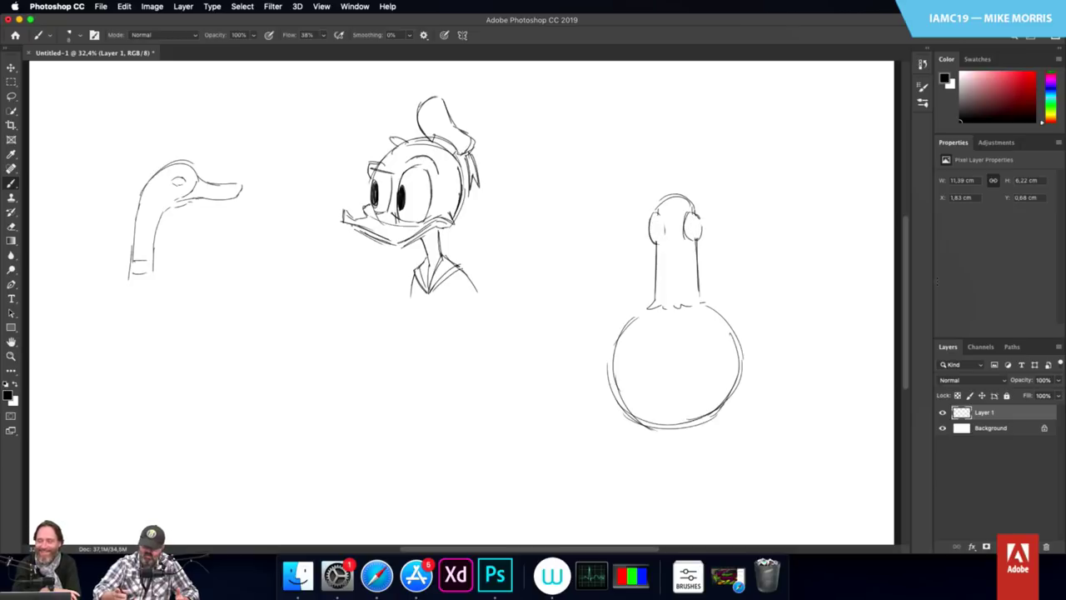
left_click_drag(655, 214, 657, 243)
mouse_move(700, 208)
left_mouse_down()
mouse_move(685, 242)
mouse_move(675, 218)
mouse_move(673, 252)
mouse_move(656, 227)
mouse_move(693, 228)
left_mouse_up()
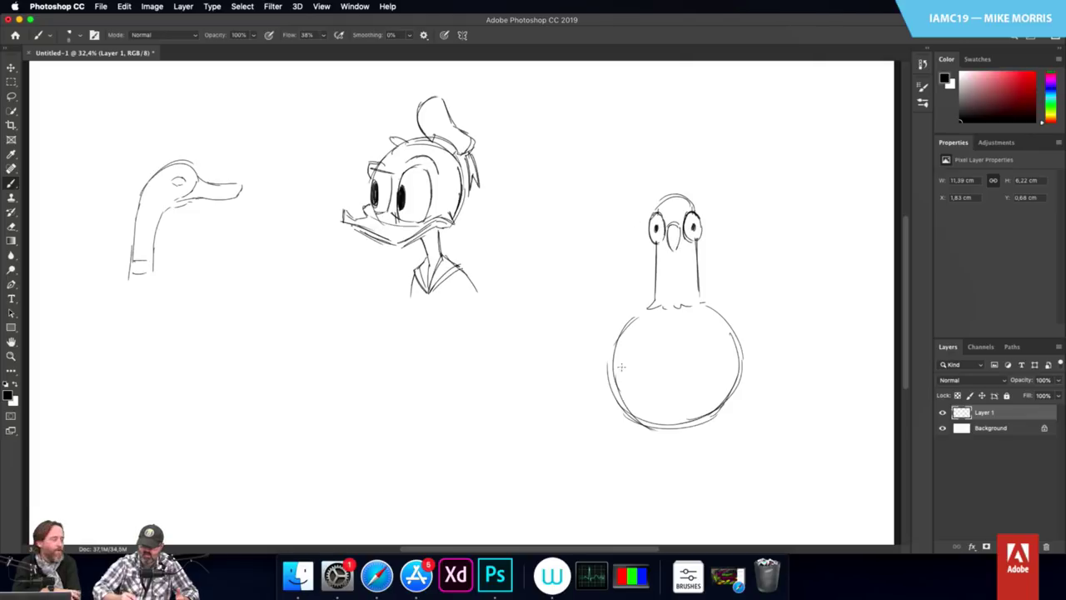
Step: Sketch folded wings along both sides of the bird's round body and add legs beneath it
mouse_move(637, 313)
left_mouse_down()
mouse_move(608, 349)
mouse_move(616, 388)
left_mouse_up()
left_click_drag(625, 329, 604, 353)
left_click_drag(721, 309, 746, 366)
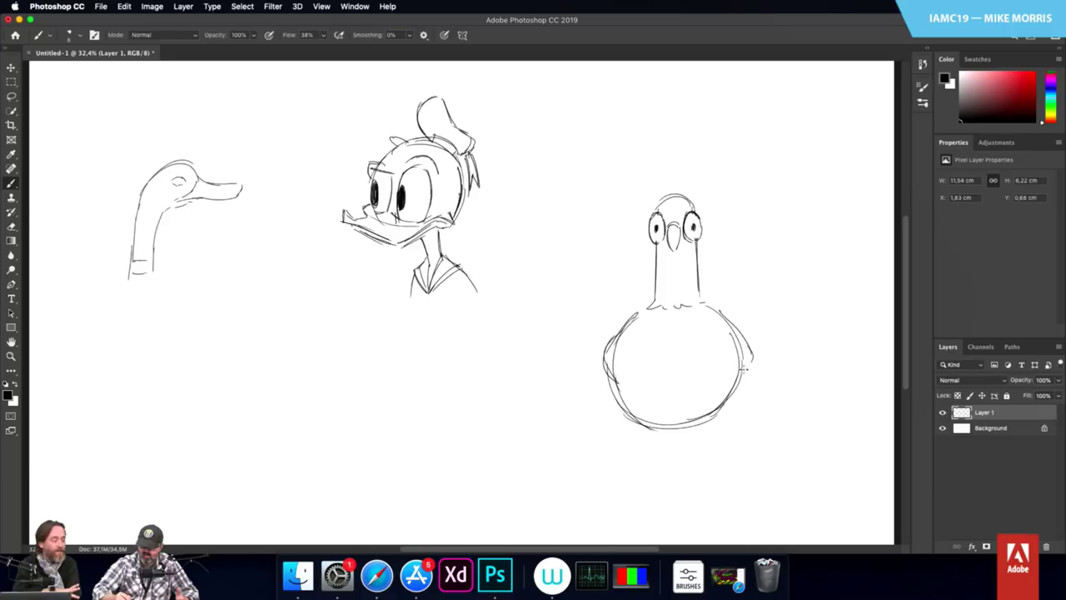
mouse_move(626, 313)
left_mouse_down()
mouse_move(598, 357)
mouse_move(617, 392)
mouse_move(598, 364)
left_mouse_up()
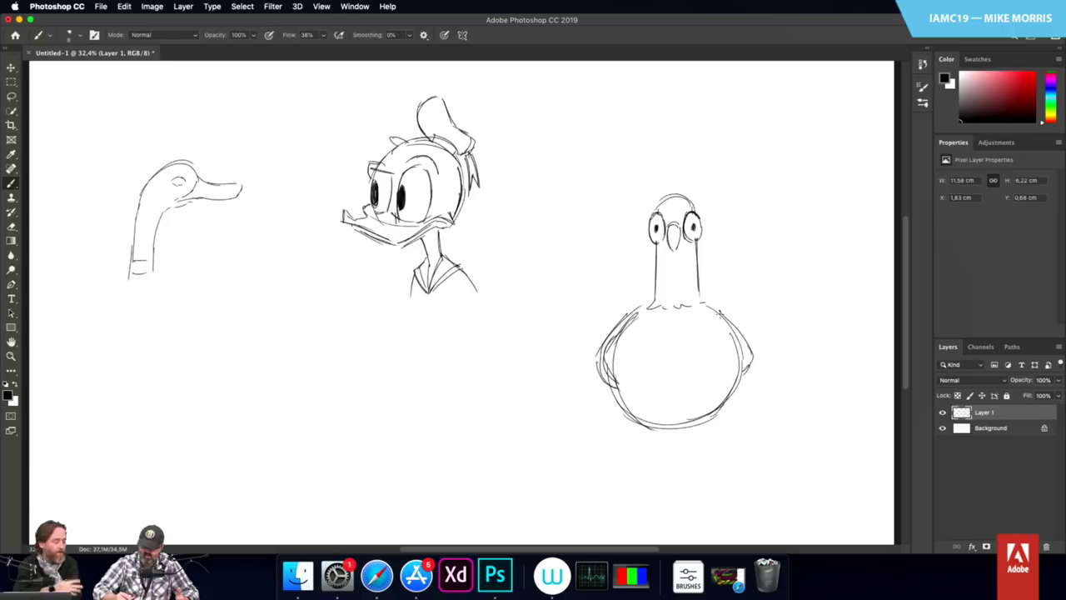
left_click_drag(721, 310, 752, 375)
mouse_move(659, 428)
left_mouse_down()
mouse_move(662, 444)
mouse_move(685, 443)
mouse_move(636, 454)
mouse_move(653, 463)
mouse_move(671, 440)
mouse_move(706, 456)
mouse_move(693, 459)
left_mouse_up()
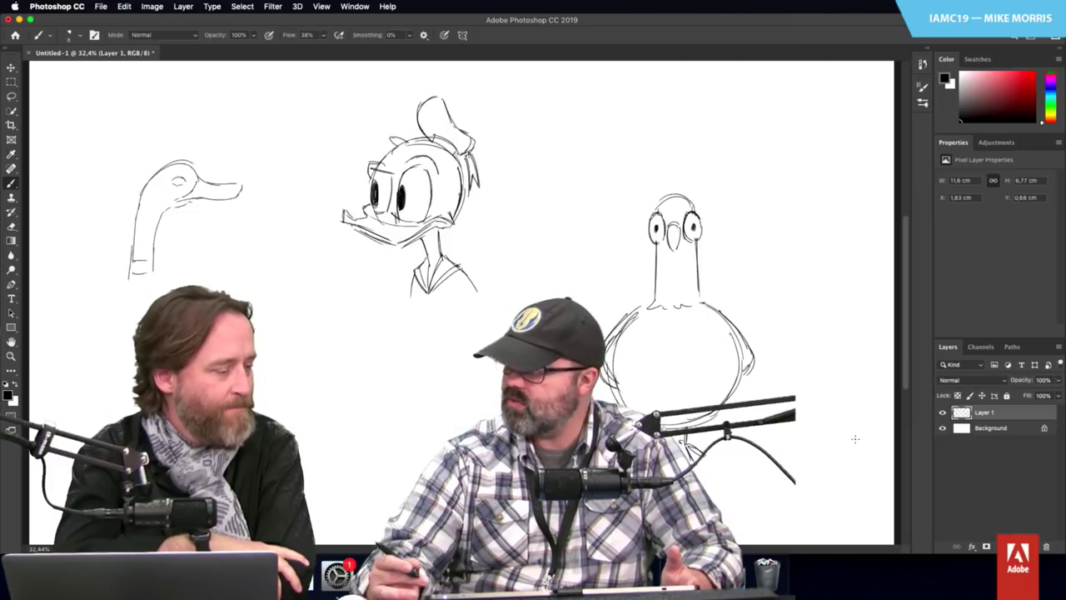
Step: Hide Layer 1 and expand the Formes générales folder in the brush library
left_click(944, 412)
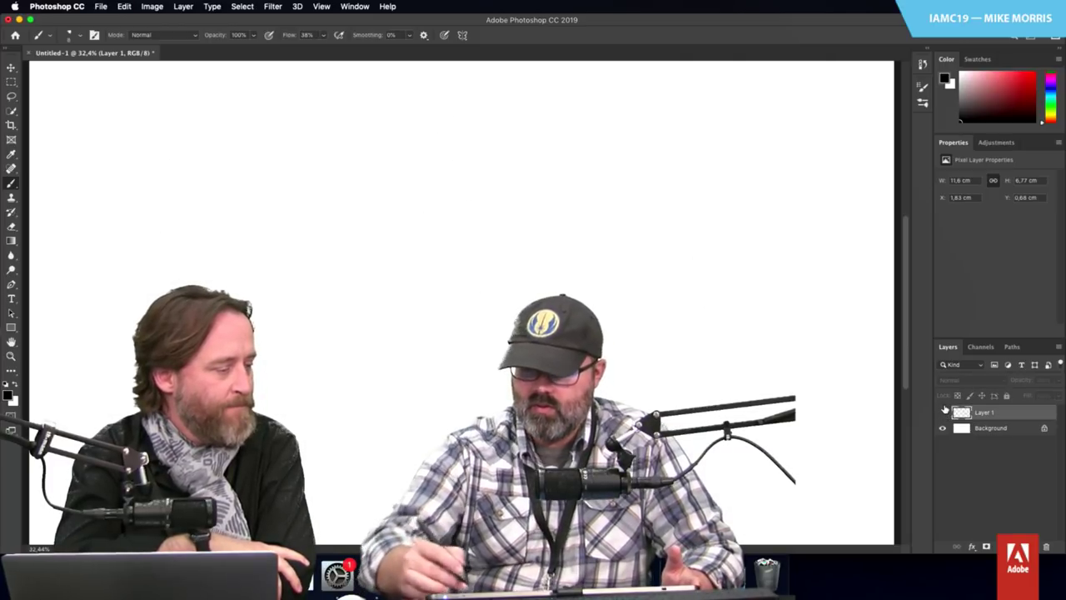
left_click(923, 101)
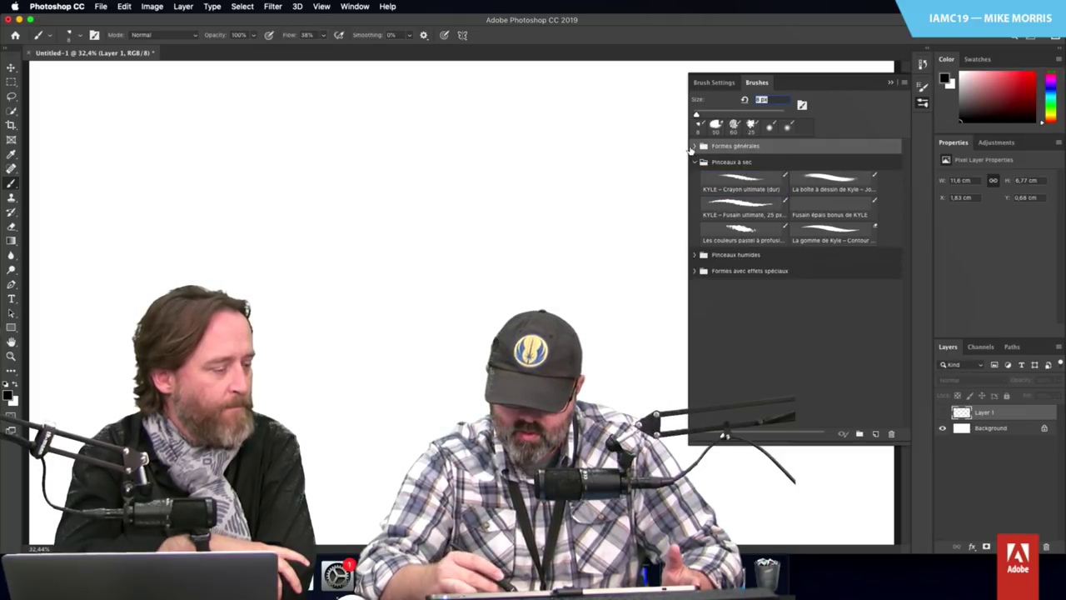
left_click(749, 146)
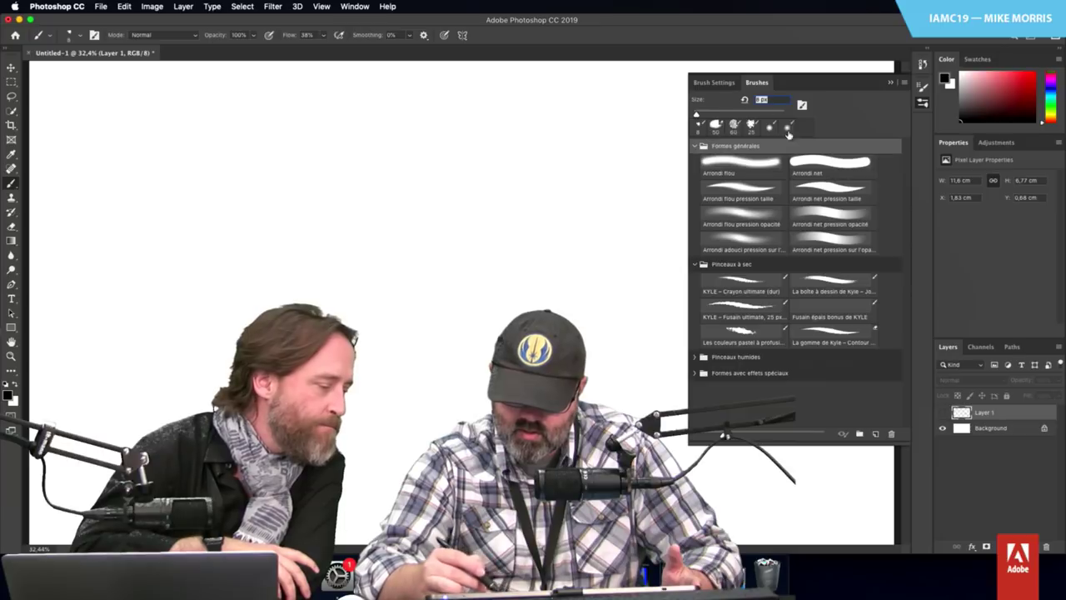
Step: Try to paint with the Arrondi net pression taille brush on the hidden Layer 1
left_click(833, 189)
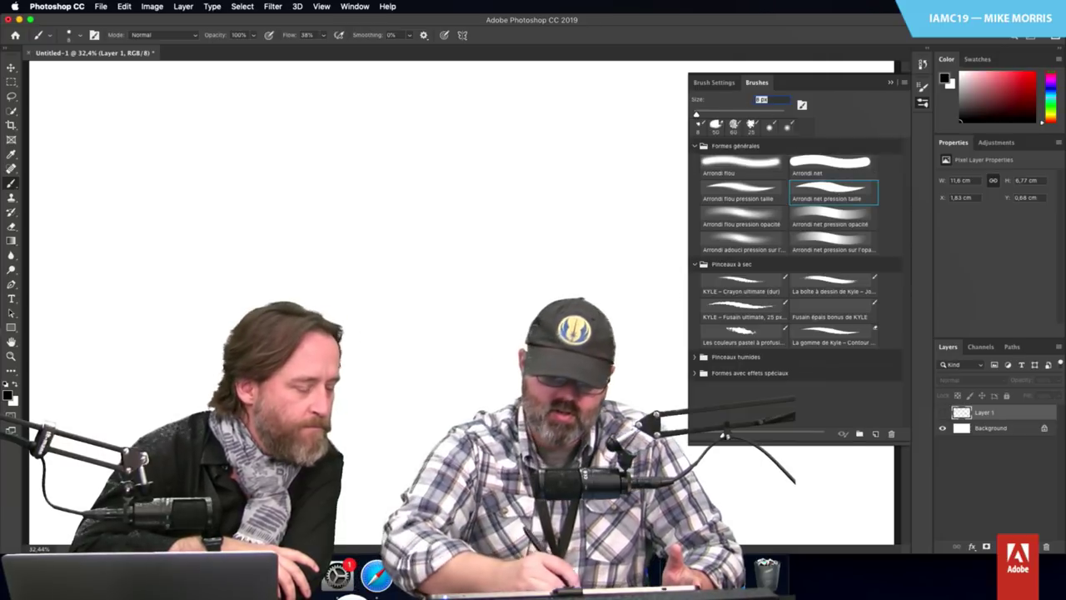
left_click(525, 333)
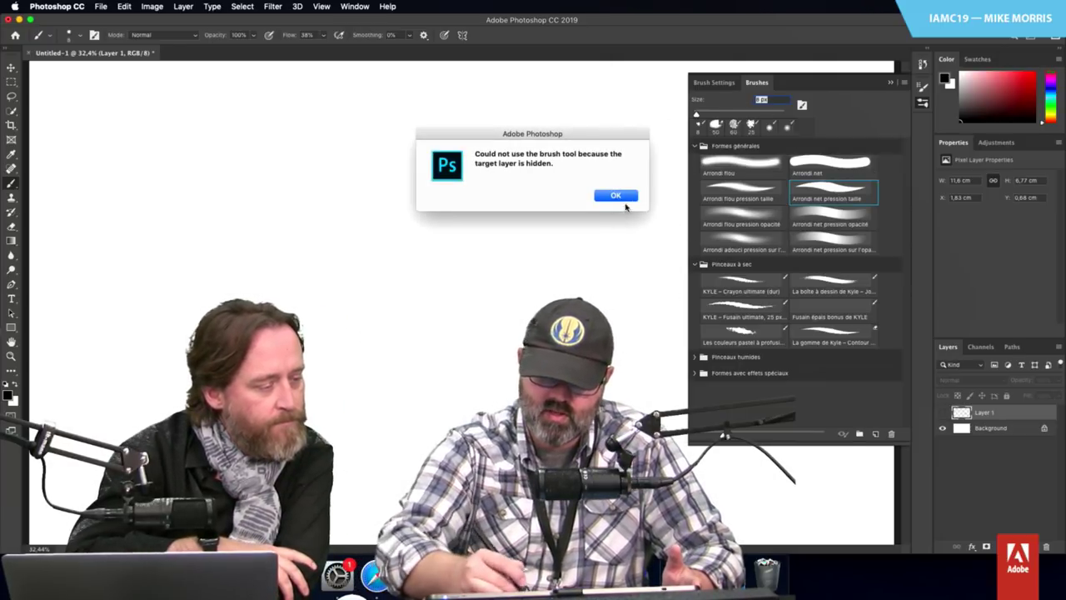
key("Return")
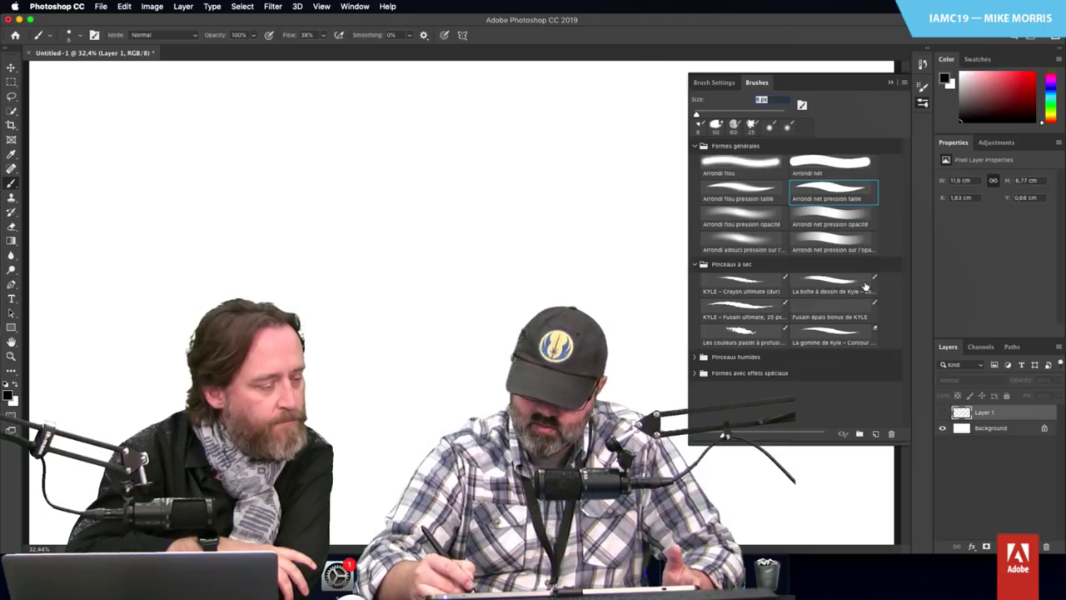
Step: Choose the KYLE – Crayon ultimate (dur) brush and add a new layer above Layer 1, undoing the test stroke made on it
left_click(742, 284)
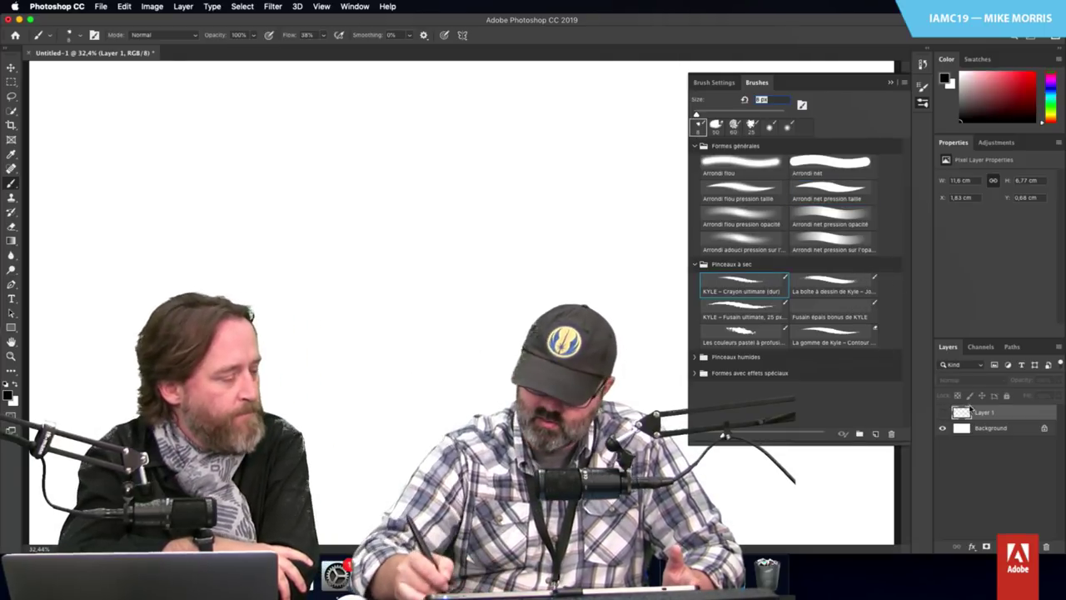
key("super+alt+shift+n")
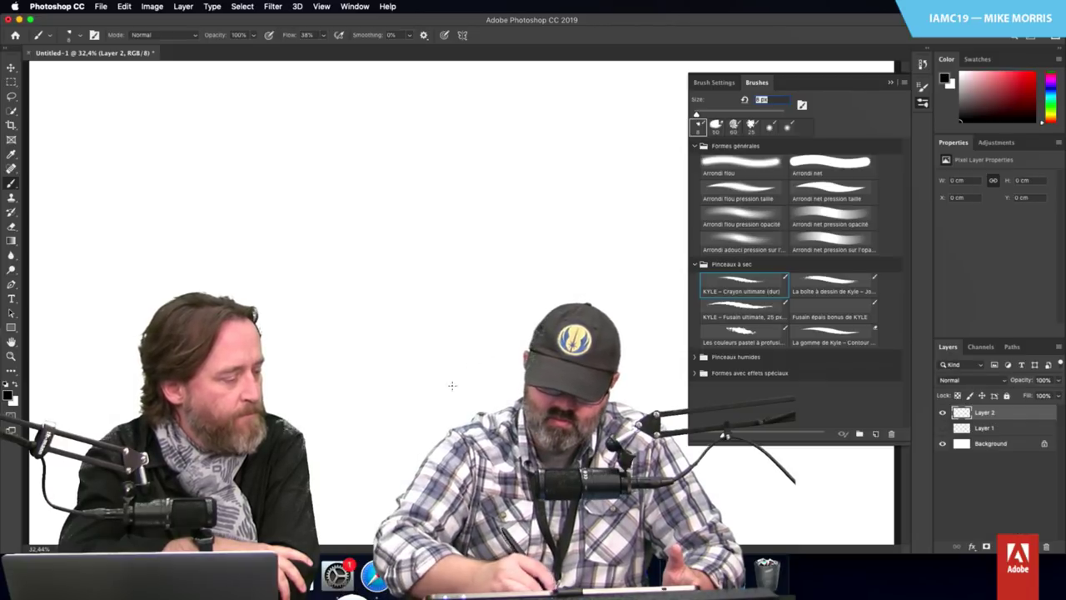
left_click_drag(449, 384, 539, 326)
key("super+z")
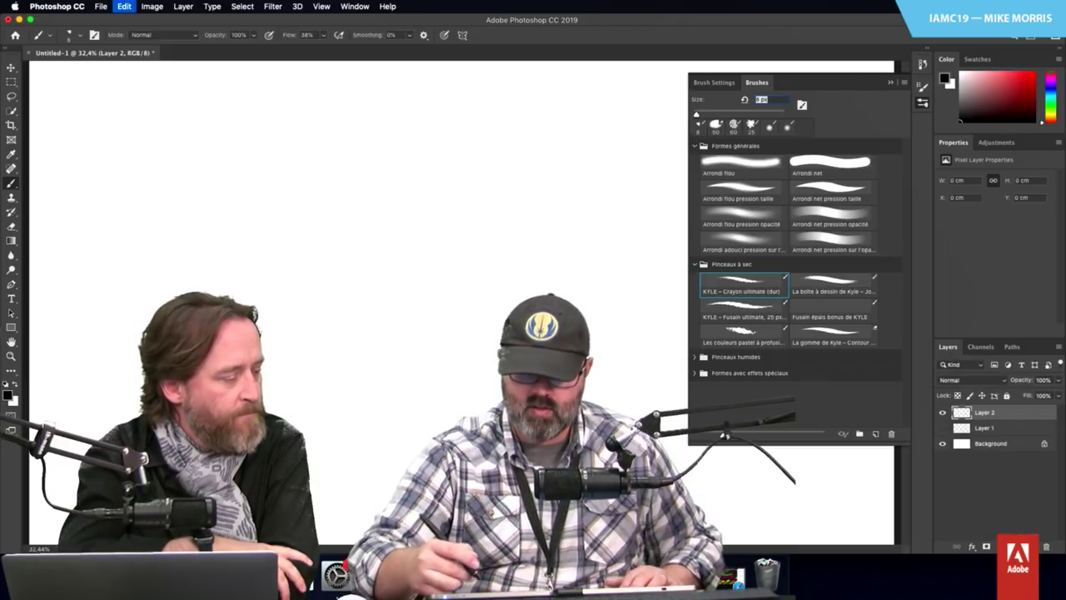
Step: Try other Pinceaux à sec brushes, making two test strokes with KYLE – Fusain ultimate, 25 px, and undo them
left_click(844, 287)
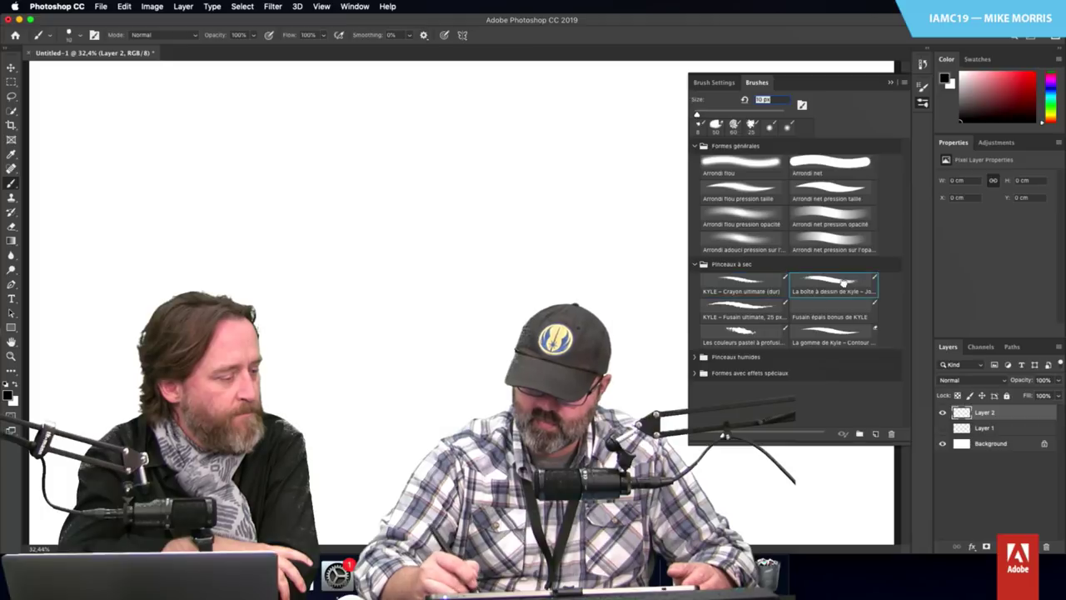
left_click(836, 341)
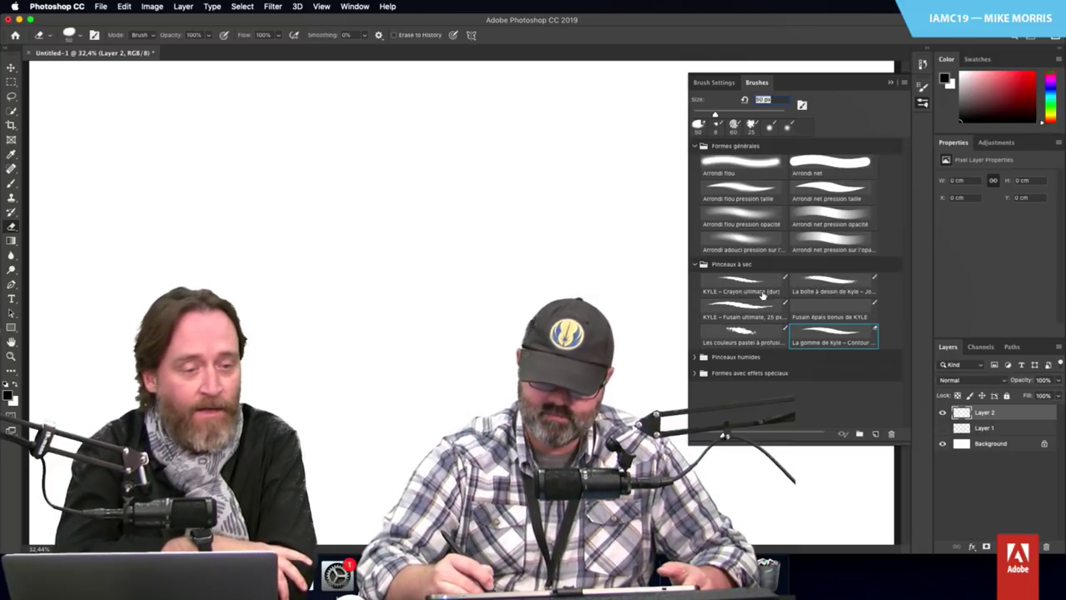
left_click(752, 310)
left_click_drag(329, 404, 479, 323)
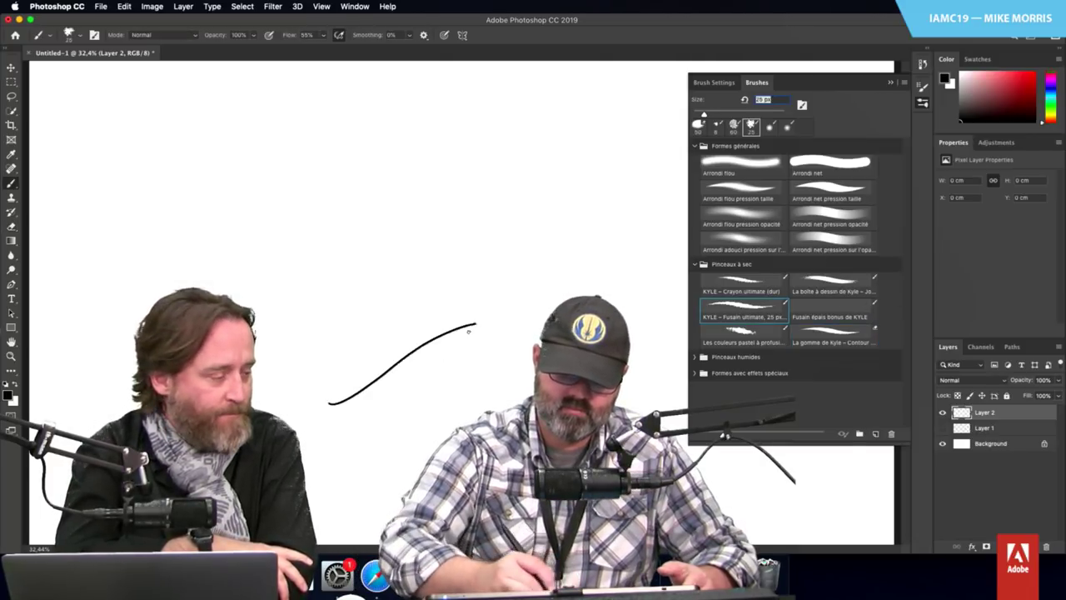
mouse_move(430, 362)
left_mouse_down()
mouse_move(505, 349)
mouse_move(512, 361)
left_mouse_up()
key("super+z")
key("super+z")
key("super+z")
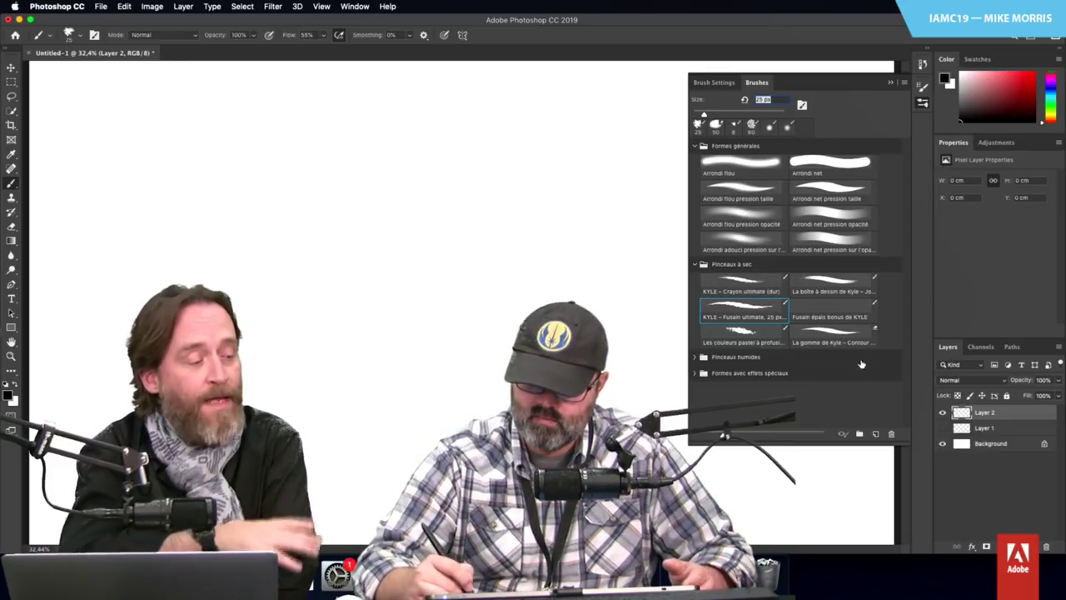
Step: Examine the Formes avec effets spéciaux brushes, collapse that folder and expand Pinceaux humides
left_click(694, 374)
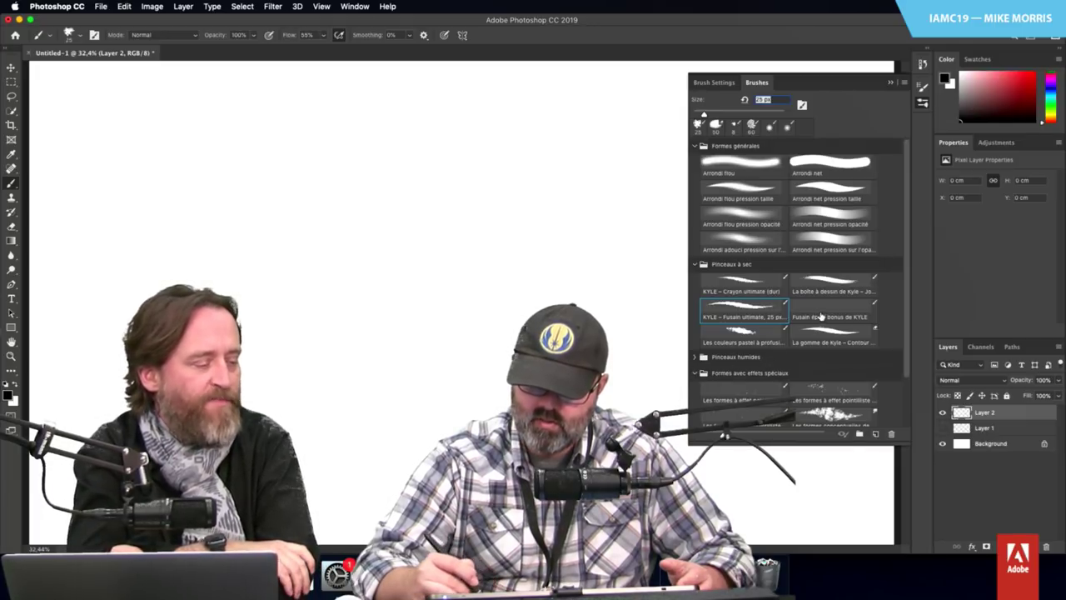
scroll(905, 345, "down", 3)
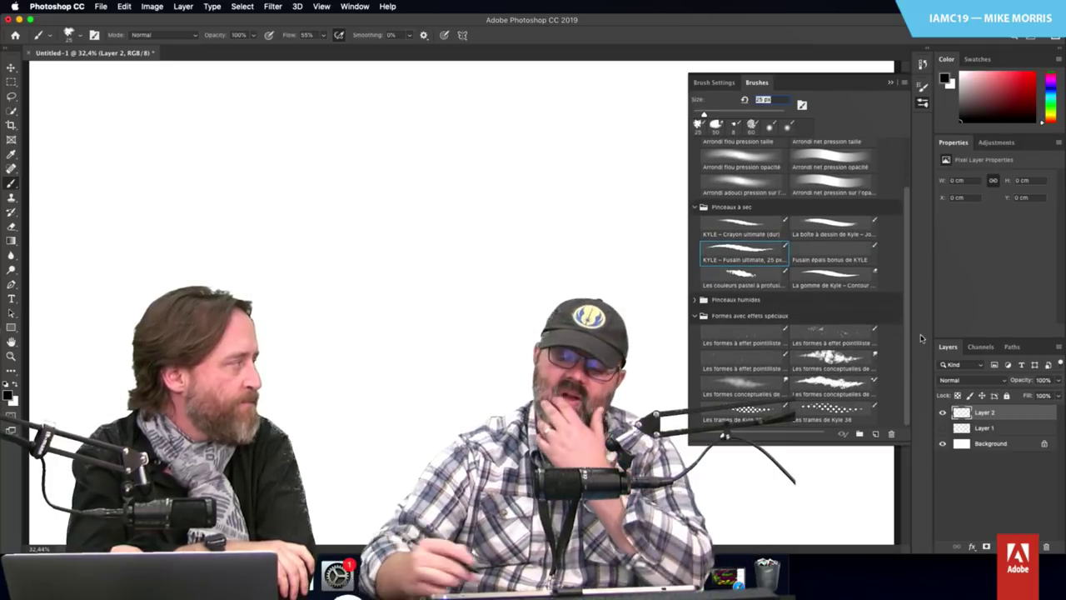
left_click(694, 315)
left_click(698, 358)
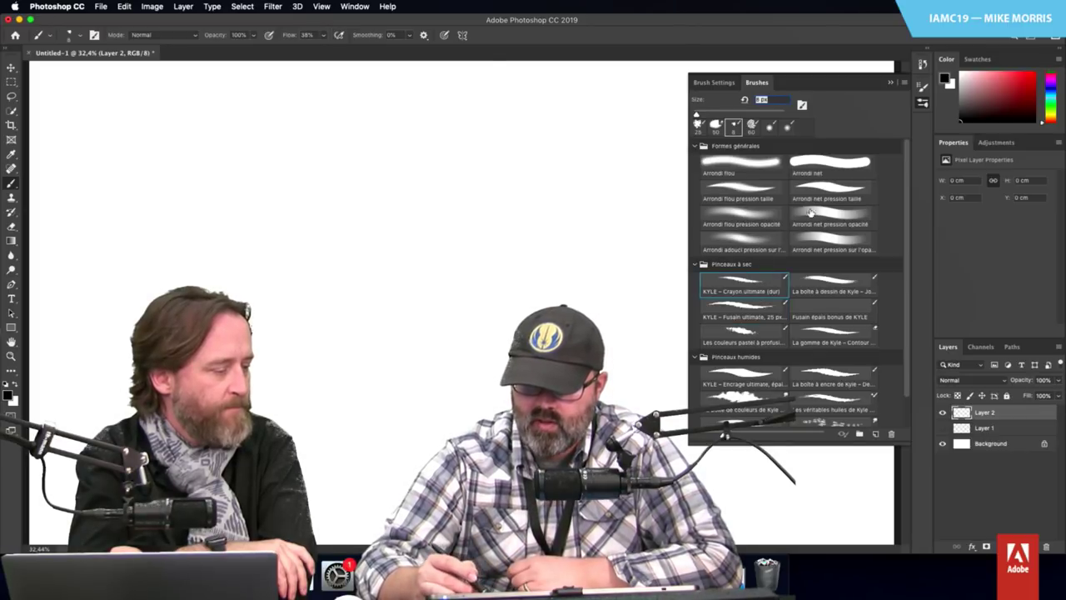
Step: Choose the Arrondi net pression taille brush and sketch a test circle about 1.9 cm wide and 2.1 cm tall
left_click(833, 191)
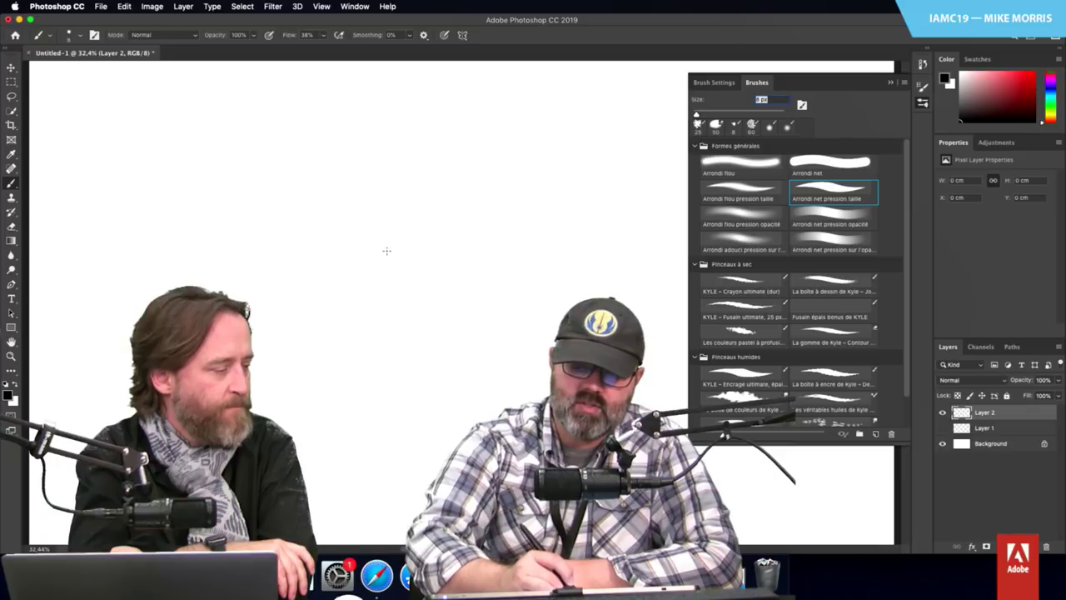
mouse_move(388, 233)
left_mouse_down()
mouse_move(326, 312)
mouse_move(404, 335)
left_mouse_up()
left_click_drag(420, 262, 412, 320)
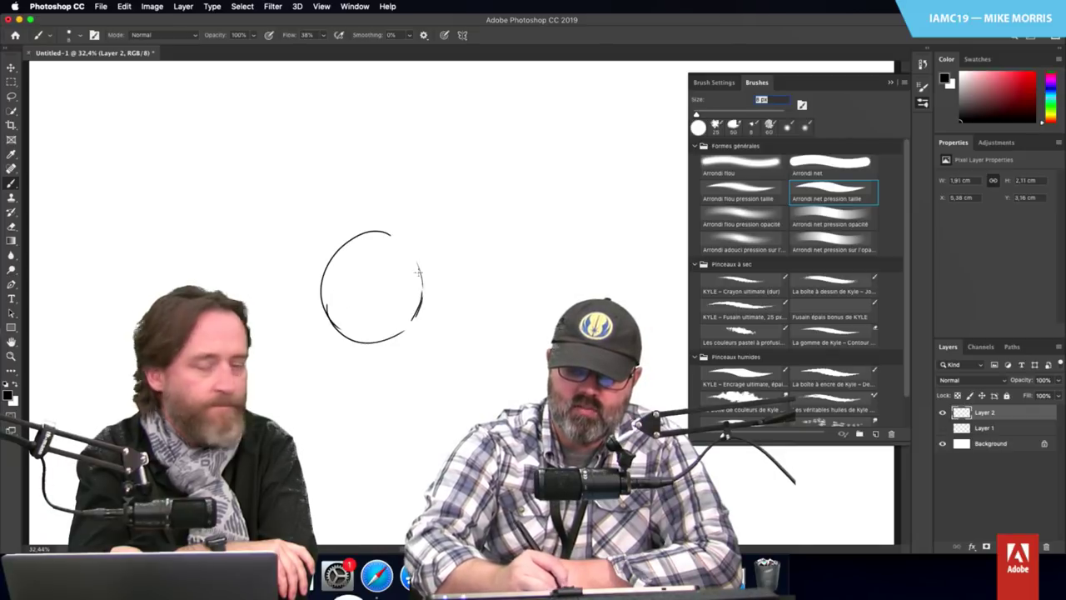
left_click_drag(389, 234, 417, 265)
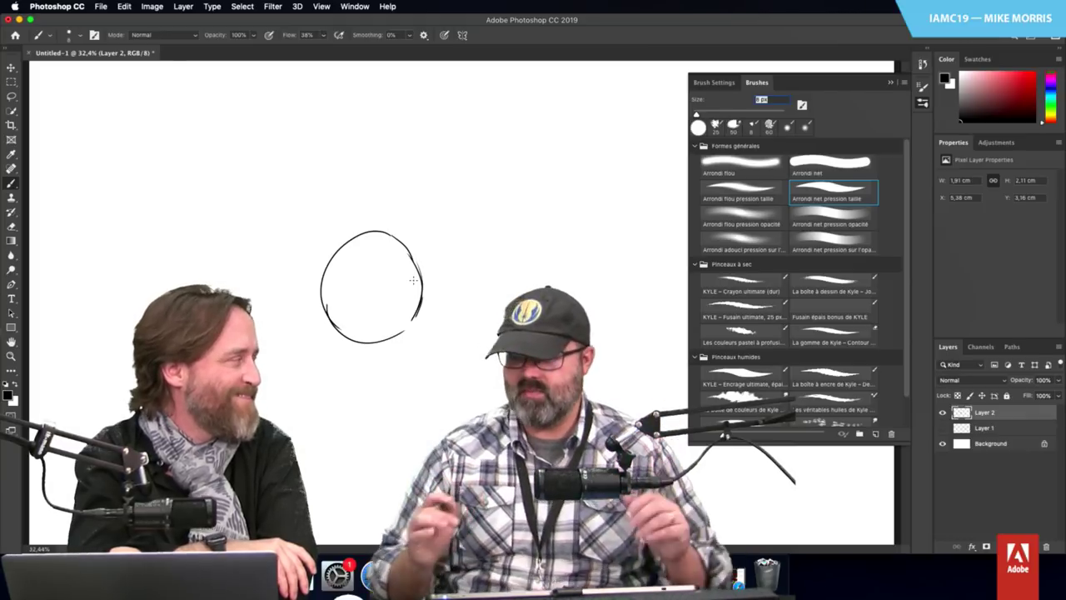
Step: Enable the brush's Transfer option and set its opacity to 80%, testing the changes with further circles
left_click(922, 88)
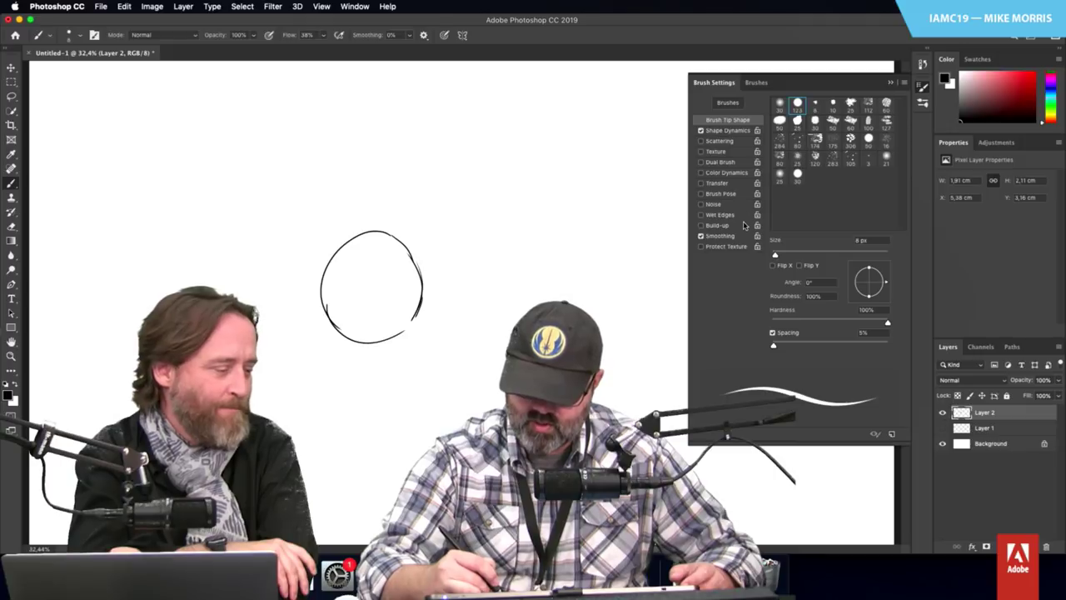
left_click(716, 184)
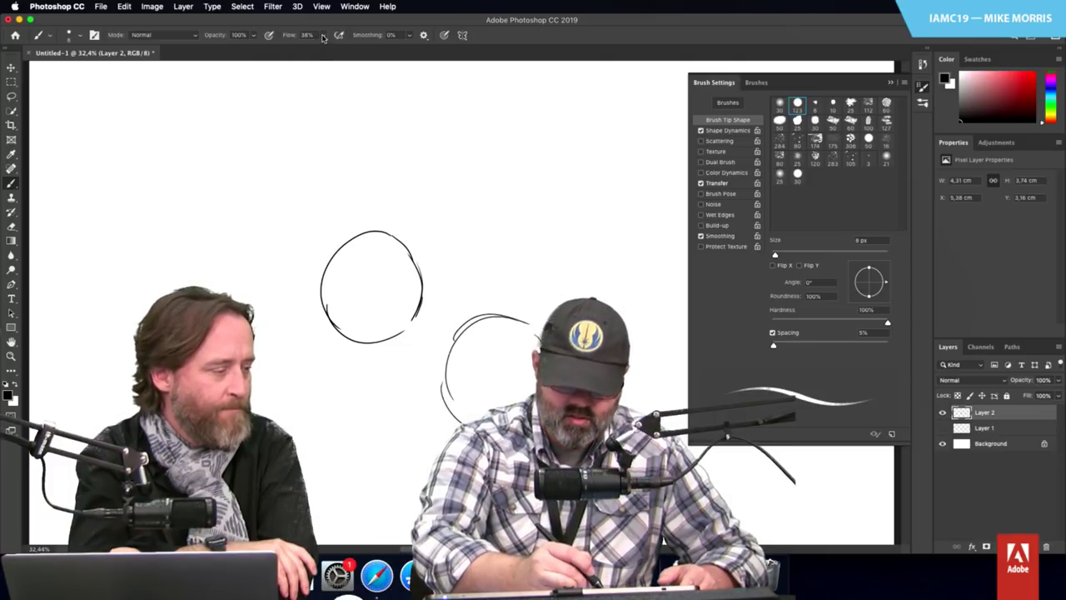
left_click(252, 36)
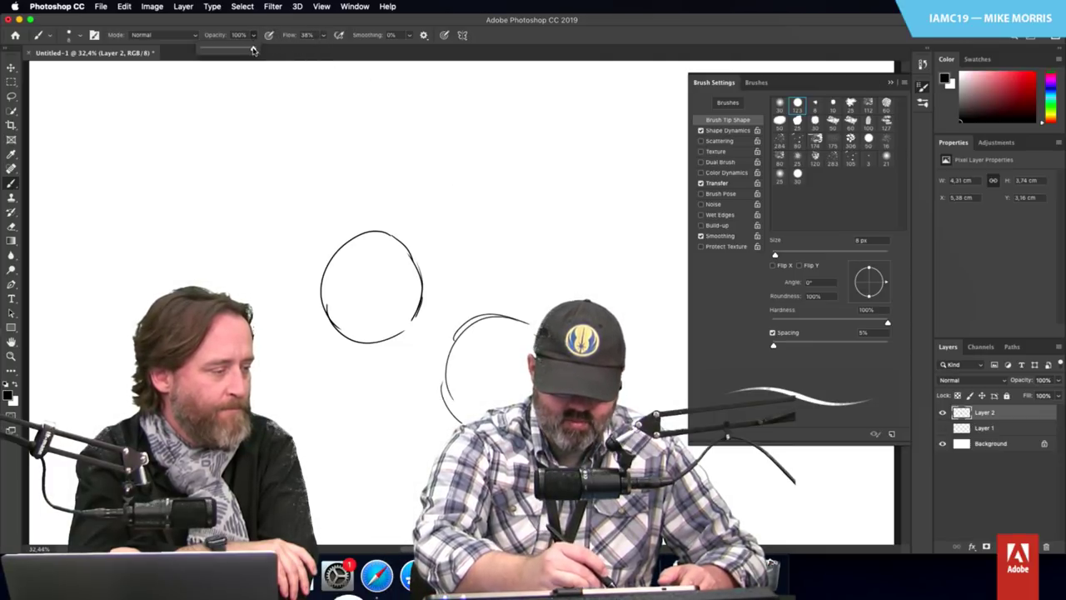
left_click_drag(253, 50, 244, 50)
mouse_move(552, 186)
left_mouse_down()
mouse_move(461, 225)
mouse_move(474, 219)
mouse_move(557, 244)
mouse_move(555, 194)
mouse_move(556, 254)
left_mouse_up()
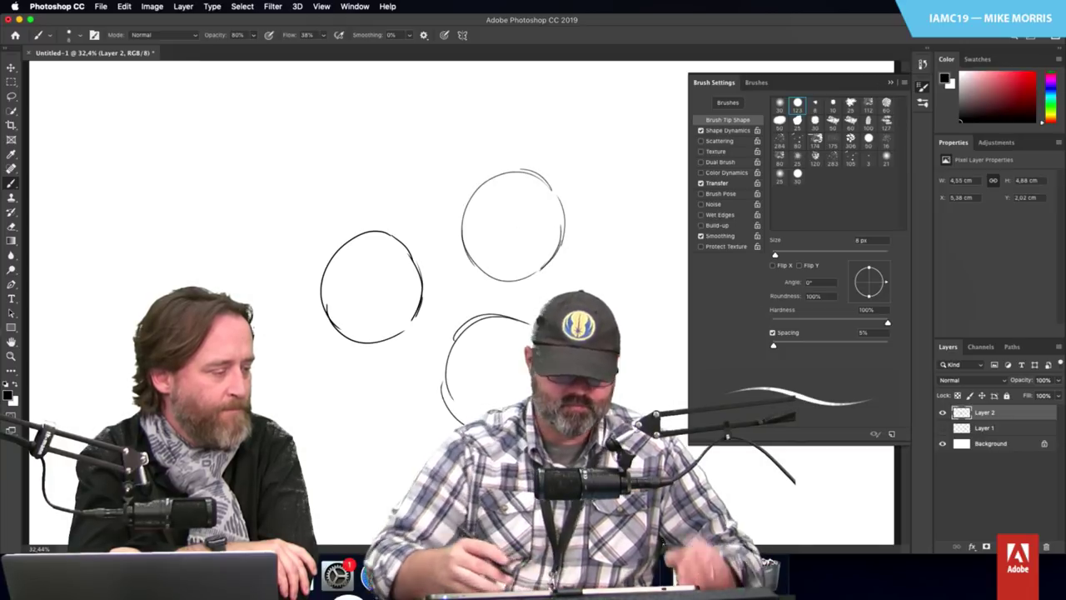
Step: Clear the test circles from Layer 2 and collapse the brush settings
key("Delete")
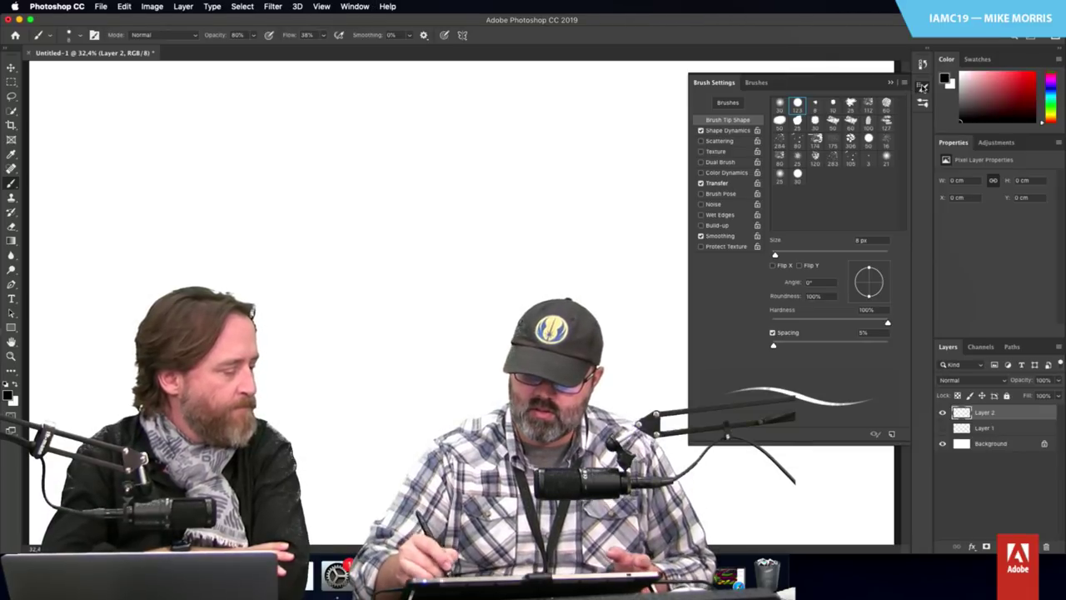
left_click(922, 87)
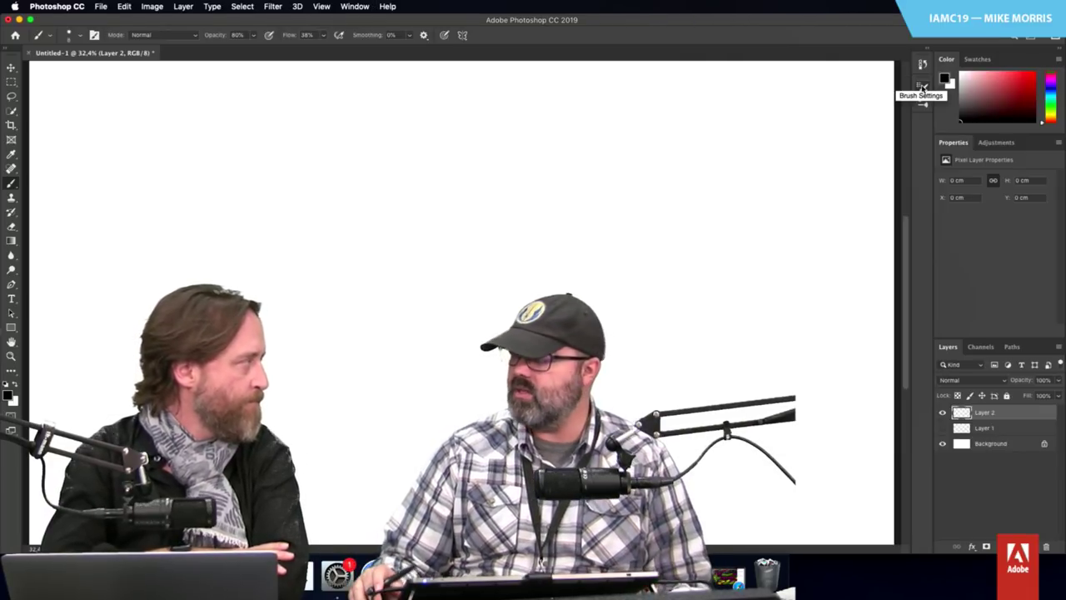
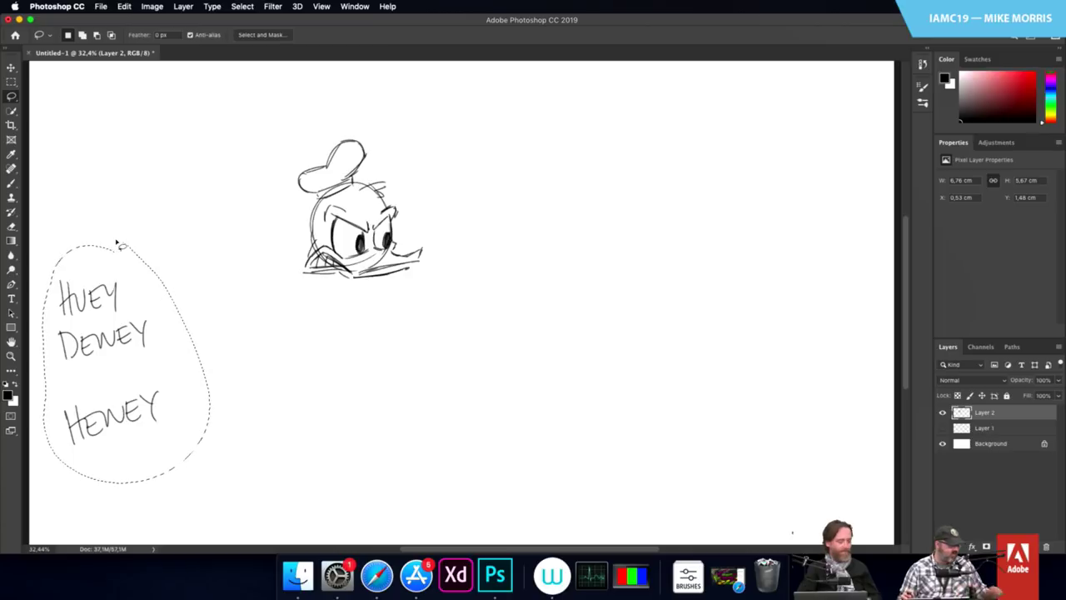
Step: Switch the document to full-screen mode with the menu bar
key("f")
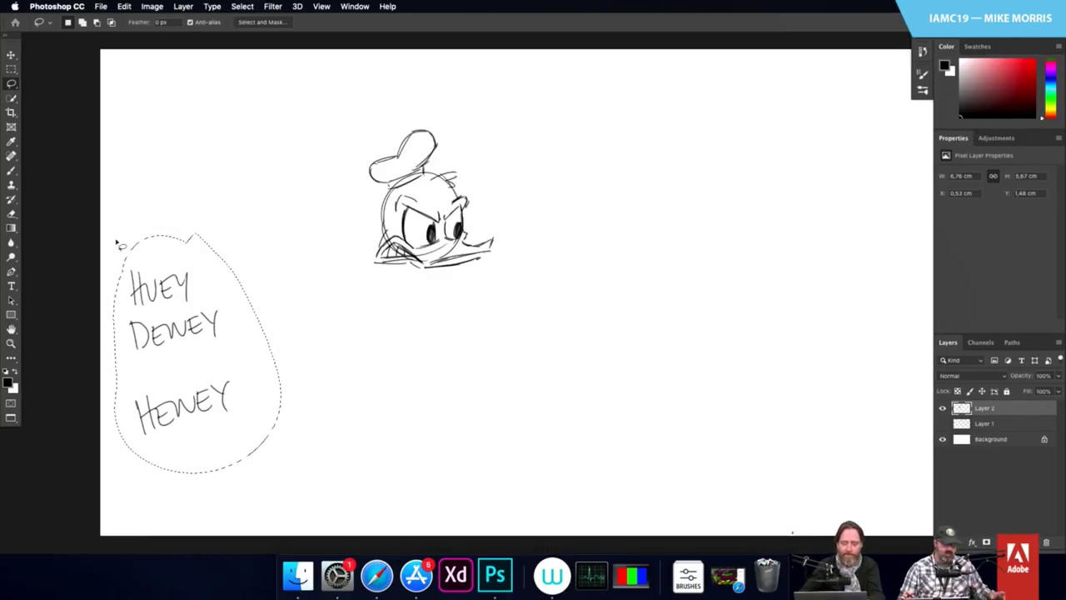
Step: Return to the standard screen mode, delete the lassoed handwritten names beside the duck head, and clear the selection
key("f")
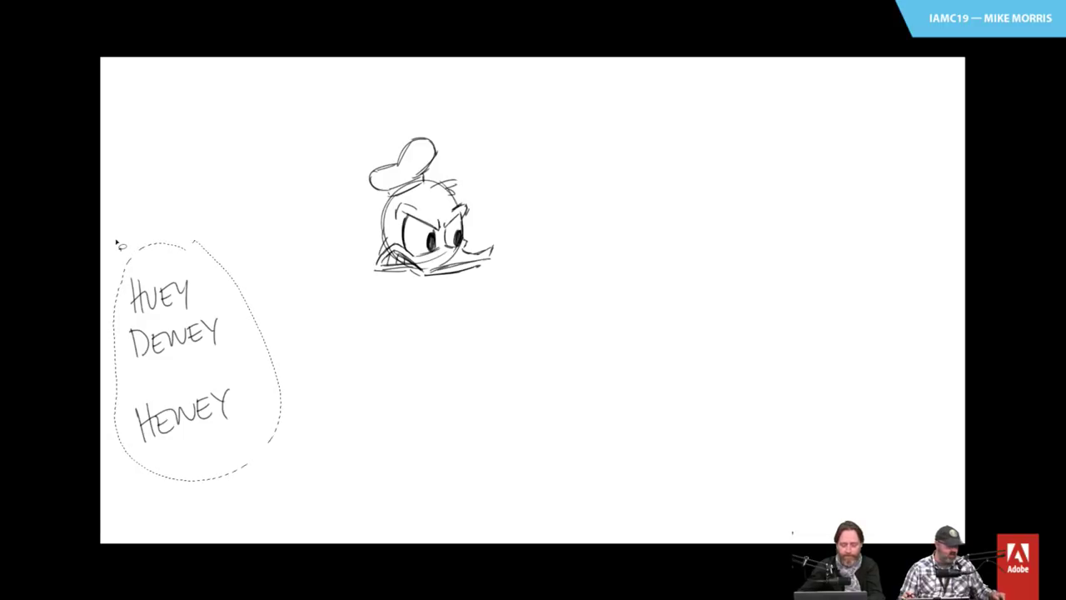
key("f")
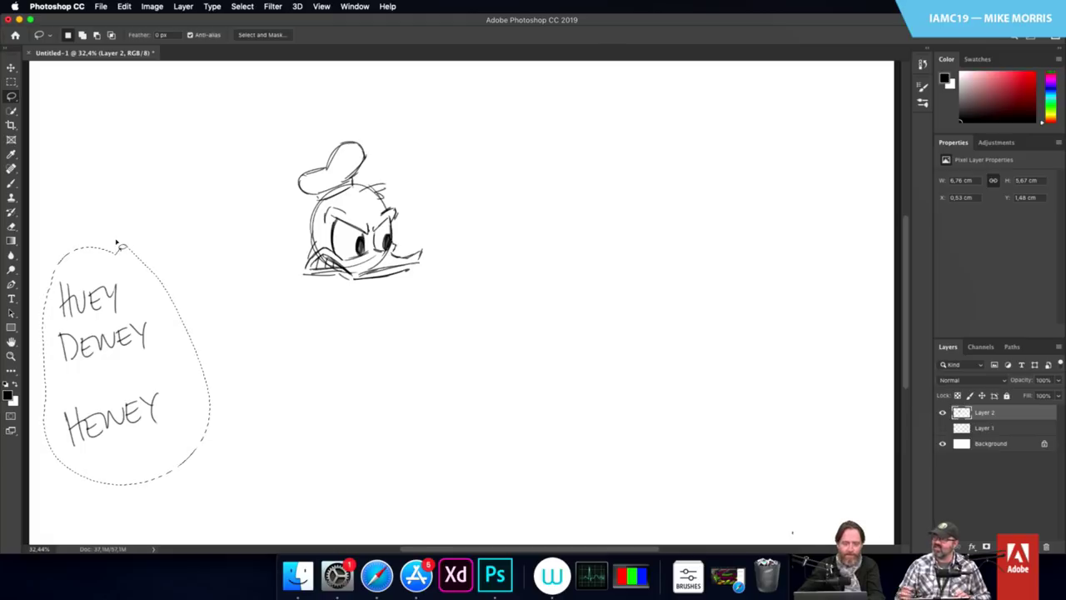
key("v")
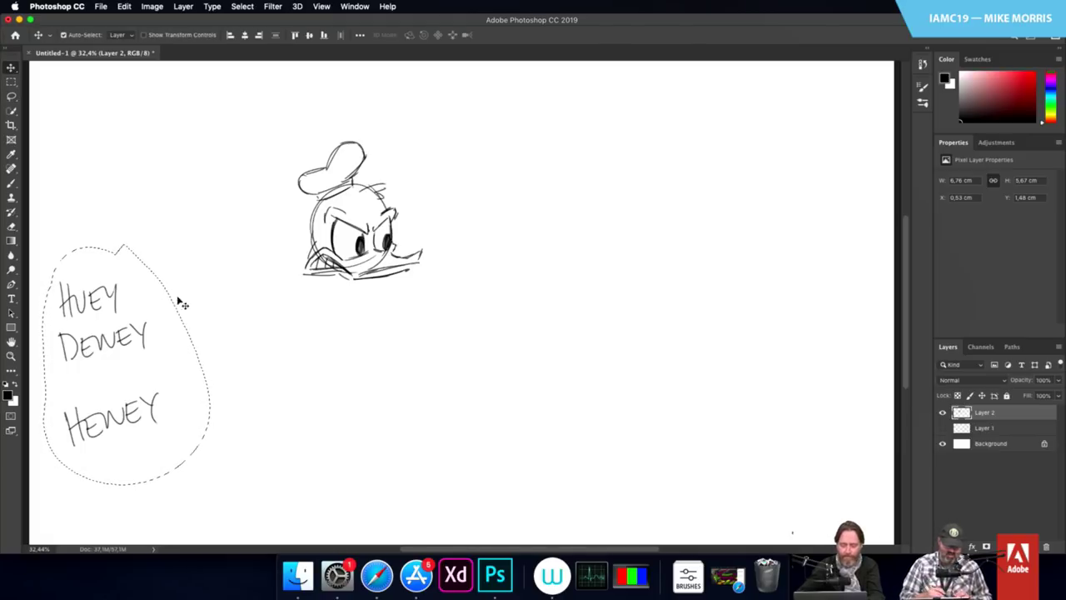
key("Delete")
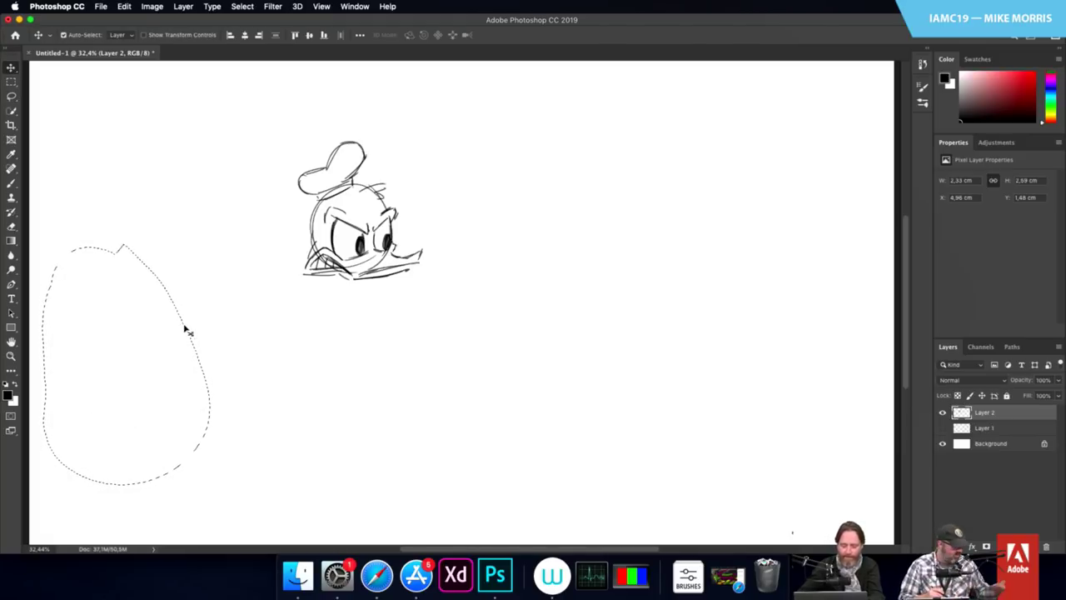
key("super+d")
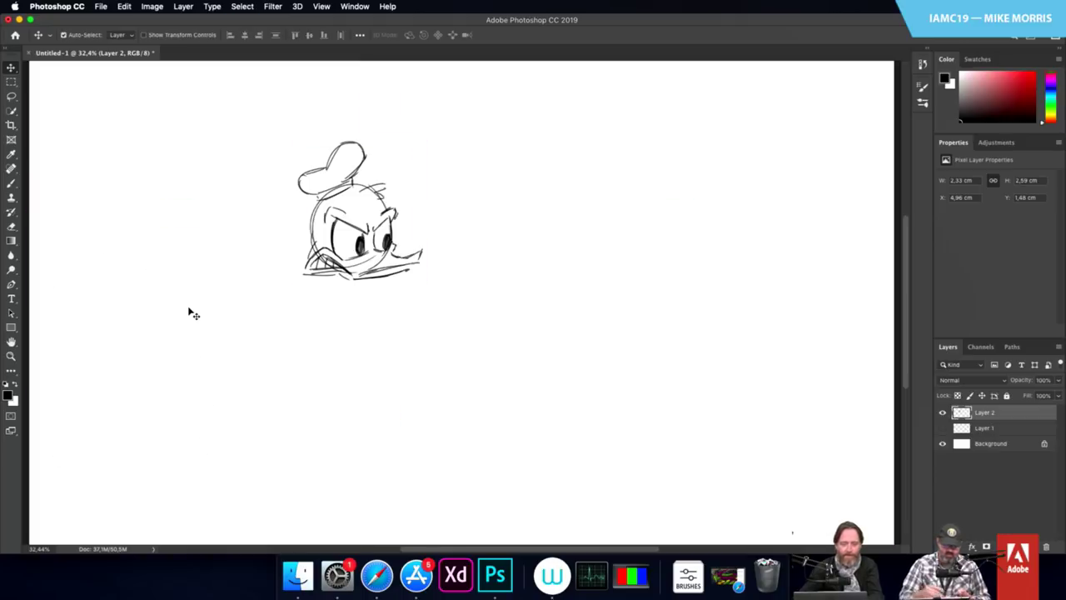
left_click(11, 183)
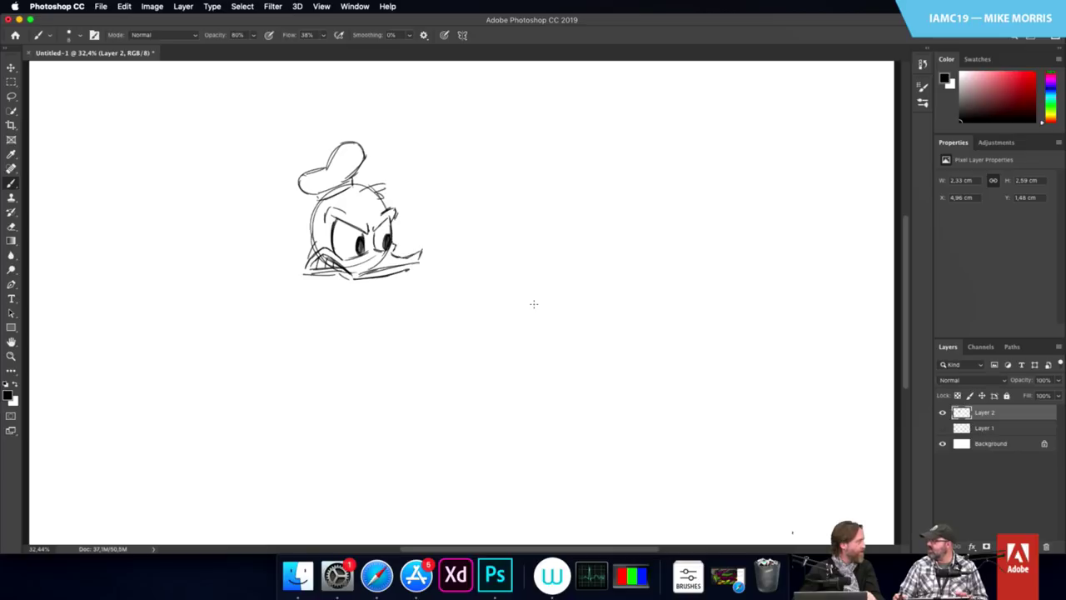
key("v")
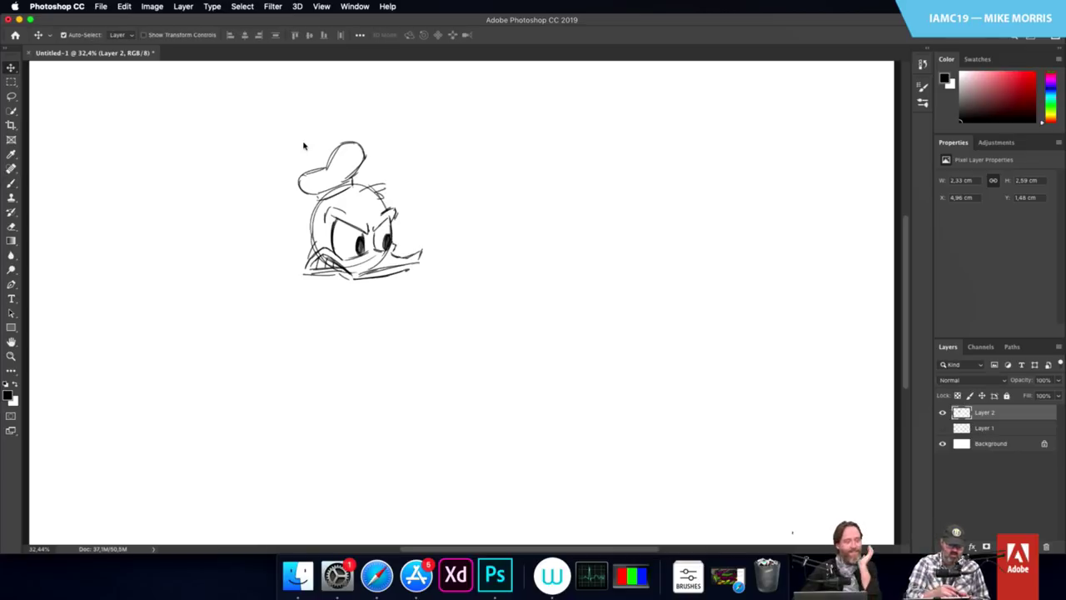
left_click_drag(408, 249, 318, 214)
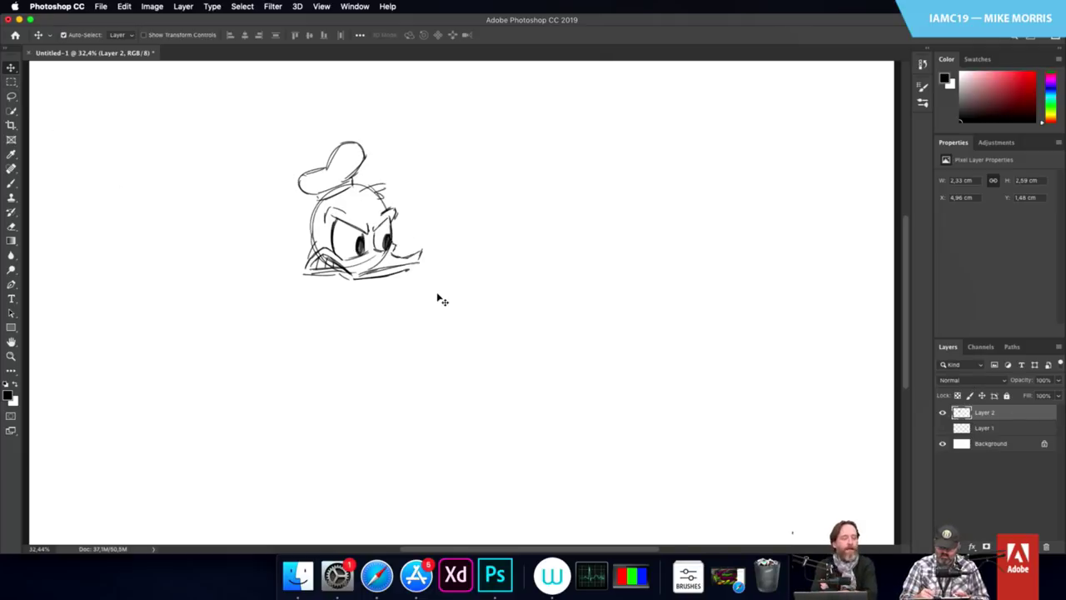
mouse_move(438, 298)
left_mouse_down()
mouse_move(409, 288)
mouse_move(420, 273)
left_mouse_up()
left_click(509, 307)
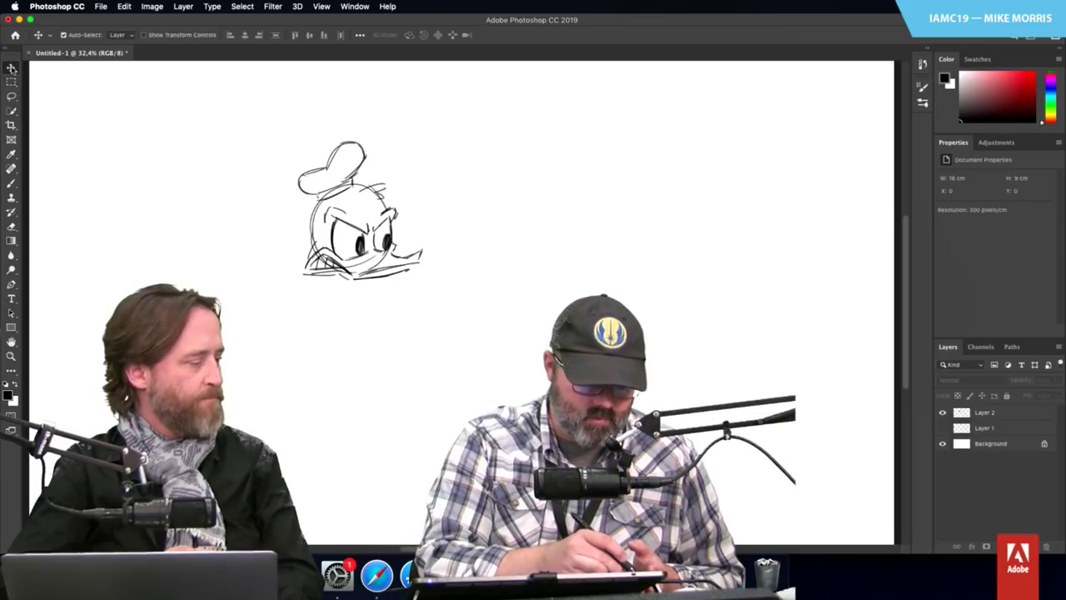
left_click(11, 68)
left_click(70, 69)
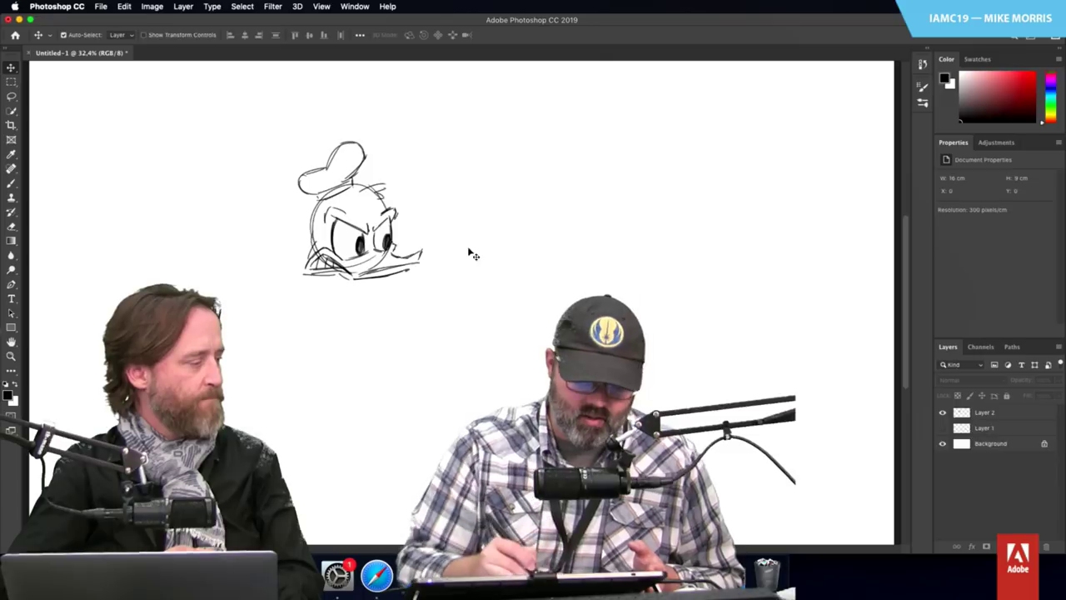
Step: Select and hide the duck head sketch's Layer 2, and add a new empty layer above it
left_click_drag(471, 254, 447, 269)
mouse_move(476, 143)
left_mouse_down()
mouse_move(305, 310)
mouse_move(241, 305)
left_mouse_up()
left_click(942, 413)
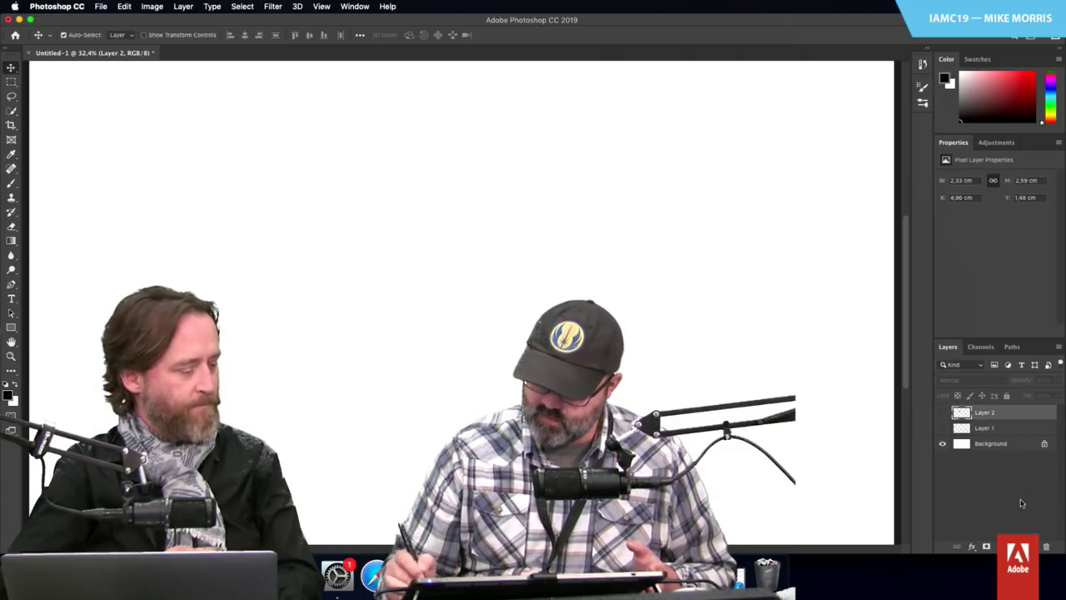
left_click(1031, 546)
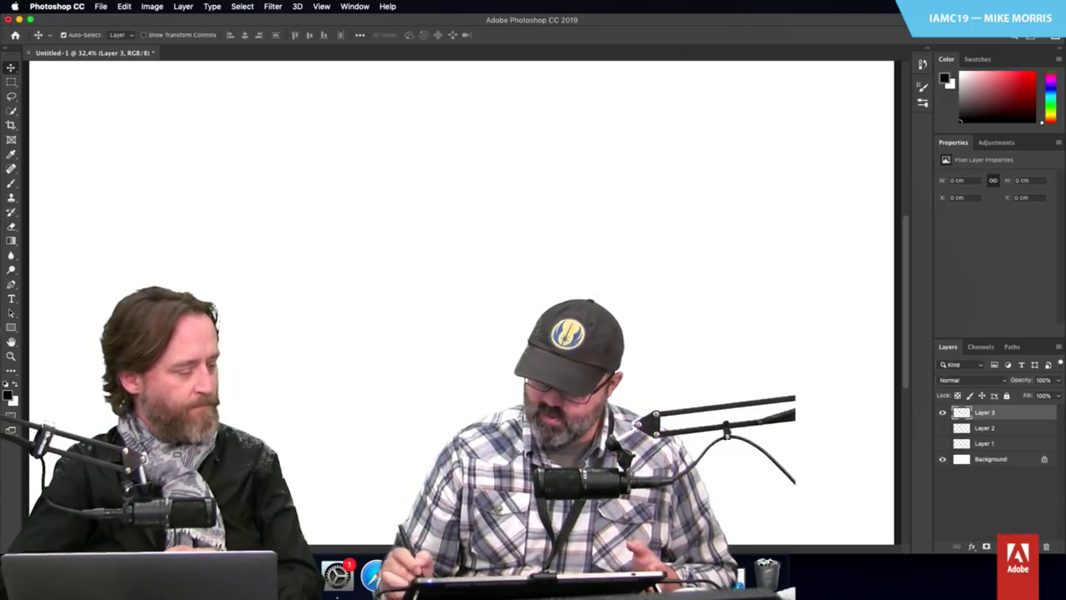
Step: Activate the Brush tool and set its opacity to 70%
left_click(12, 182)
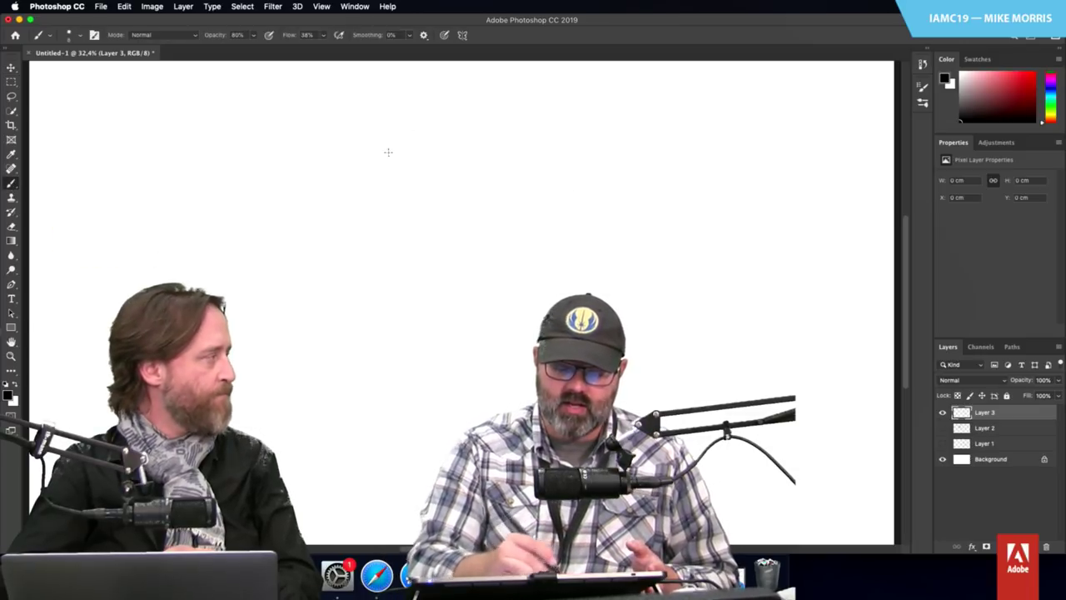
left_click(253, 35)
left_click_drag(258, 50, 250, 51)
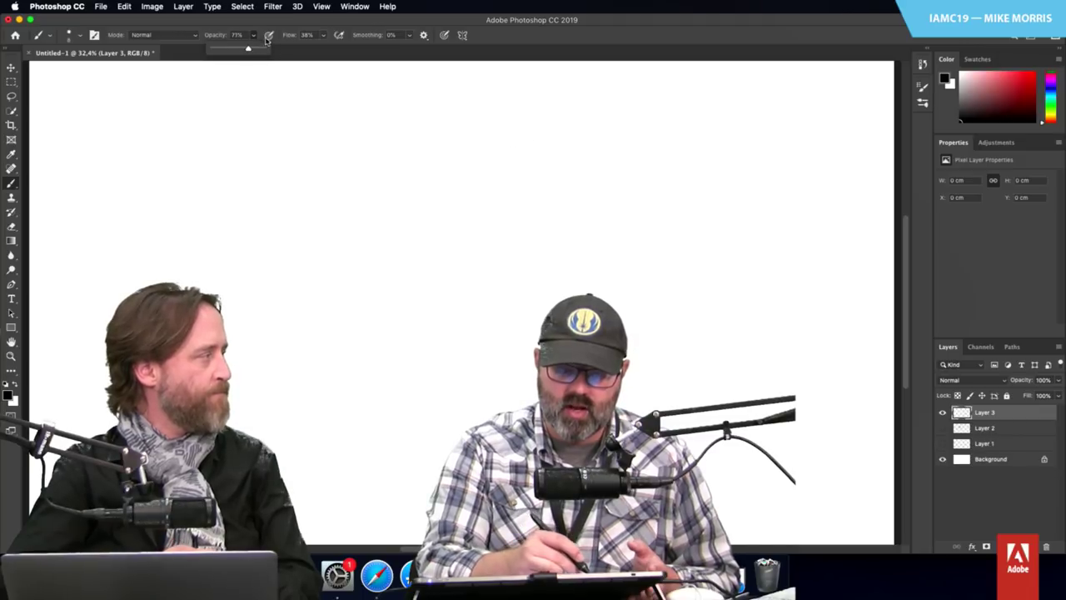
key("Return")
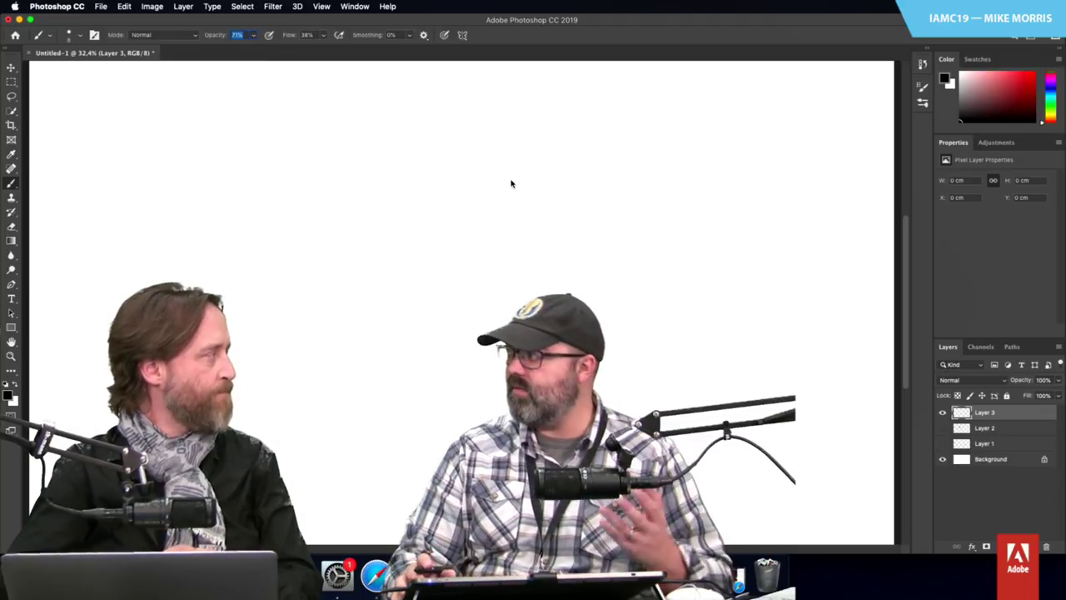
key("Down")
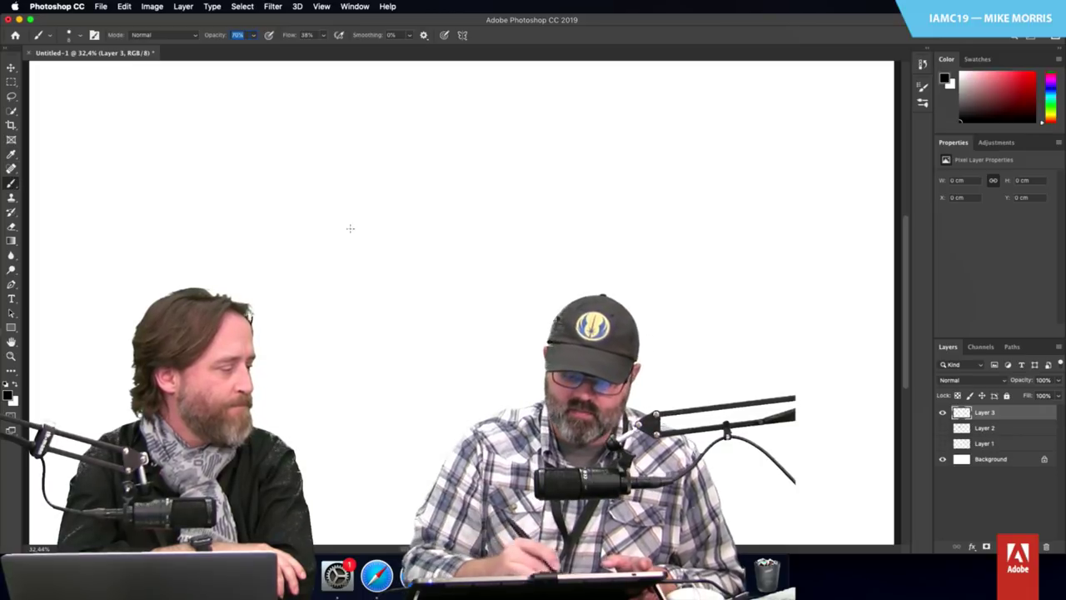
Step: Sketch a chest circle and an outstretched arm ending in a hand circle, about 5 cm wide and 1.6 cm tall overall
mouse_move(487, 218)
left_mouse_down()
mouse_move(489, 281)
mouse_move(429, 232)
mouse_move(502, 294)
left_mouse_up()
mouse_move(542, 261)
left_mouse_down()
mouse_move(661, 263)
mouse_move(673, 284)
mouse_move(643, 263)
mouse_move(681, 279)
left_mouse_up()
left_click_drag(634, 271, 539, 265)
mouse_move(498, 230)
left_mouse_down()
mouse_move(510, 243)
mouse_move(509, 283)
left_mouse_up()
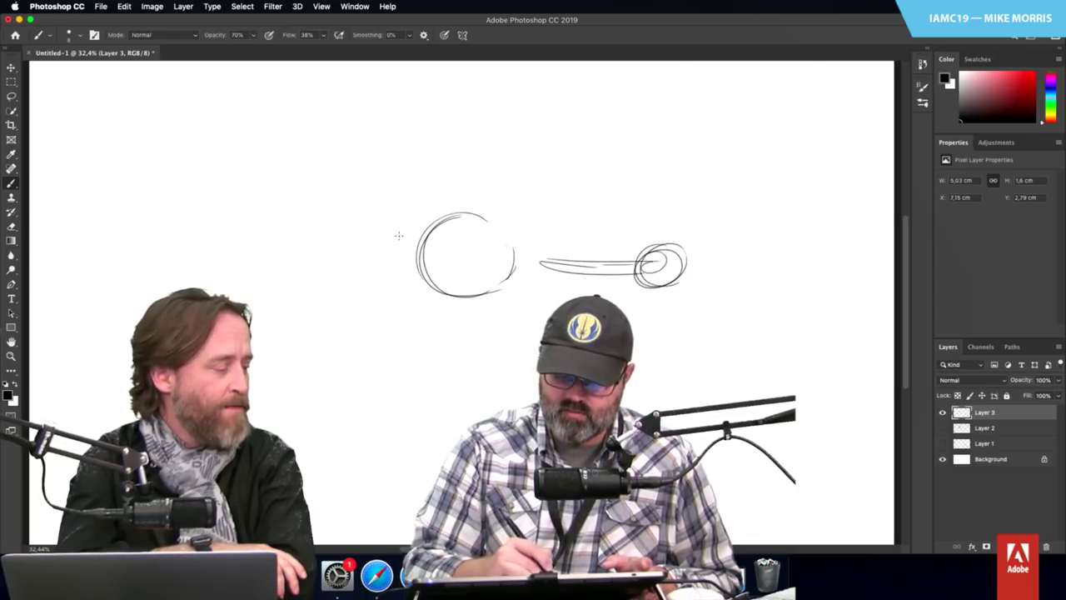
Step: Rough in the bent rear arm, waist lines, hip circle and front leg, extending the figure to about 7.5 cm by 4.7 cm
mouse_move(400, 252)
left_mouse_down()
mouse_move(351, 227)
mouse_move(302, 247)
mouse_move(285, 277)
left_mouse_up()
mouse_move(440, 302)
left_mouse_down()
mouse_move(379, 400)
mouse_move(350, 364)
mouse_move(367, 441)
mouse_move(336, 391)
mouse_move(360, 351)
left_mouse_up()
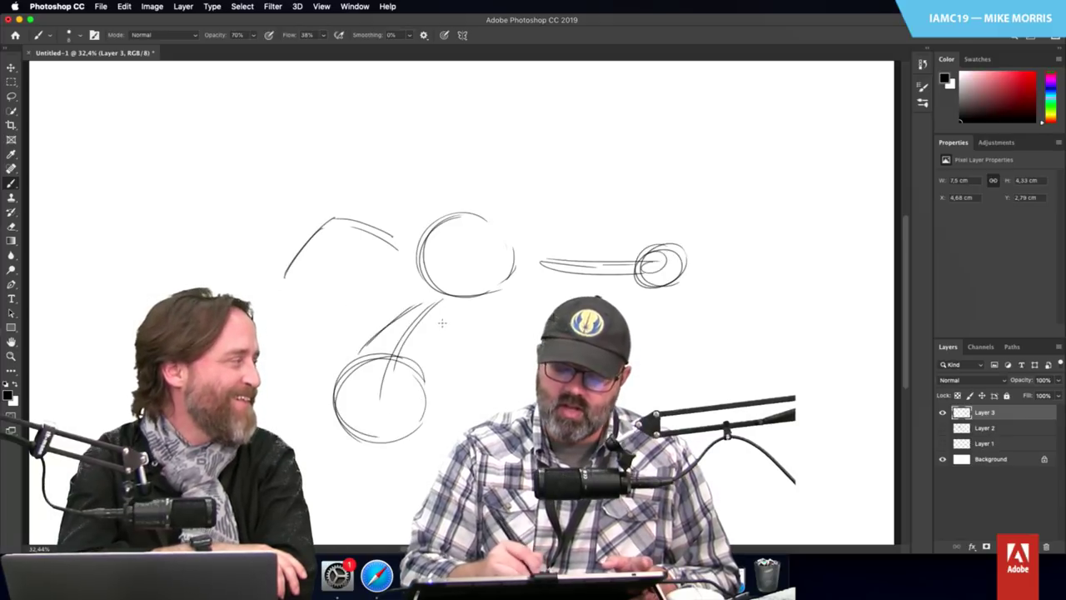
mouse_move(441, 321)
left_mouse_down()
mouse_move(420, 367)
mouse_move(428, 396)
left_mouse_up()
left_click_drag(384, 353, 341, 426)
mouse_move(331, 388)
left_mouse_down()
mouse_move(424, 403)
mouse_move(335, 358)
mouse_move(328, 412)
mouse_move(403, 317)
left_mouse_up()
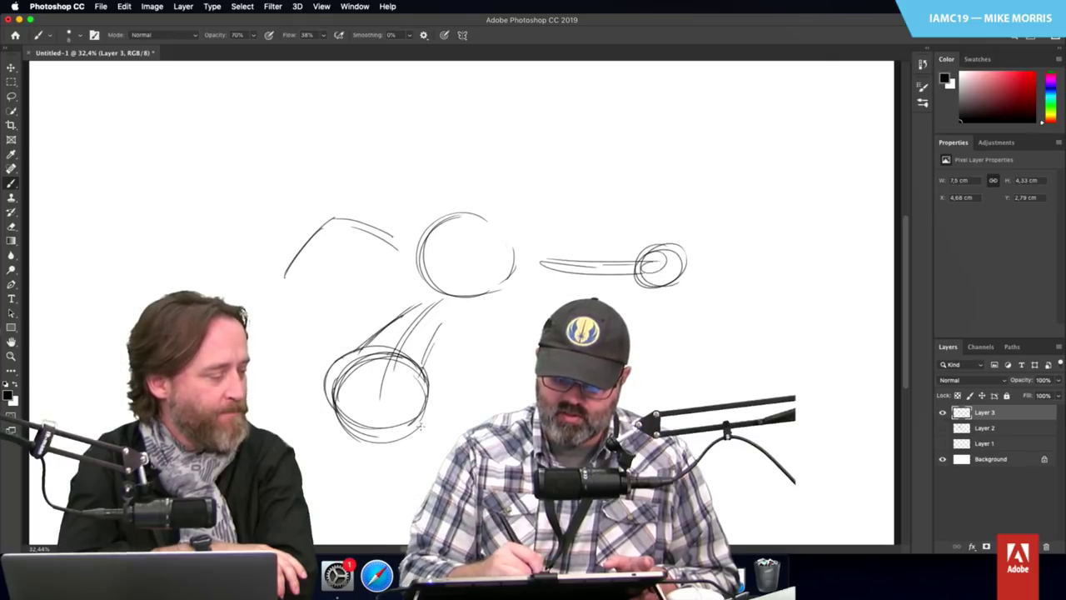
left_click_drag(408, 413, 454, 443)
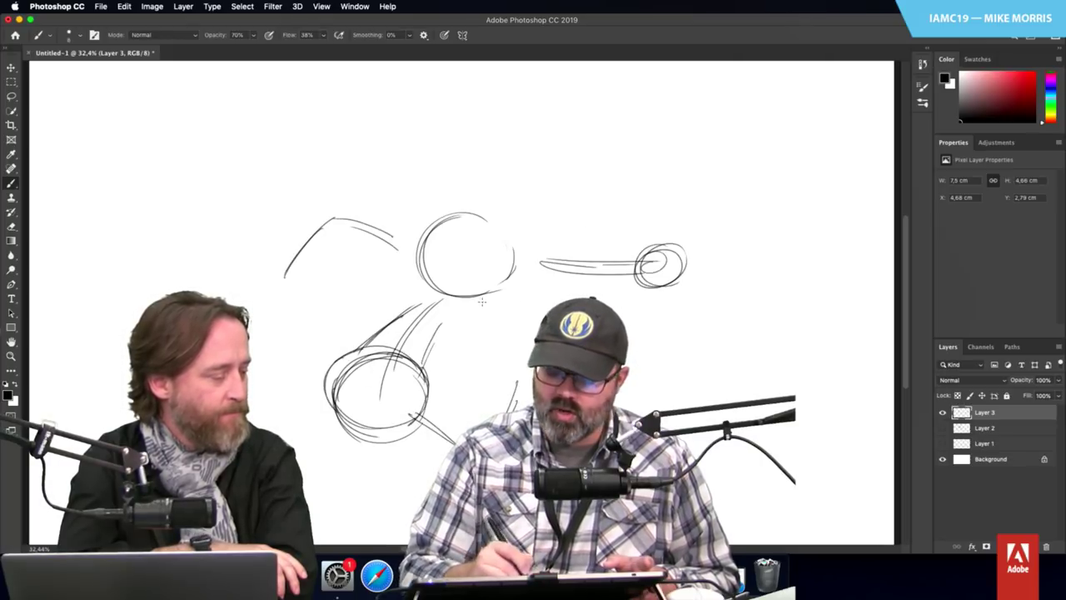
Step: Redraw the outstretched arm with a closer hand circle, and thicken the bent arm into a full shape with its own hand circle
left_click_drag(485, 300, 587, 298)
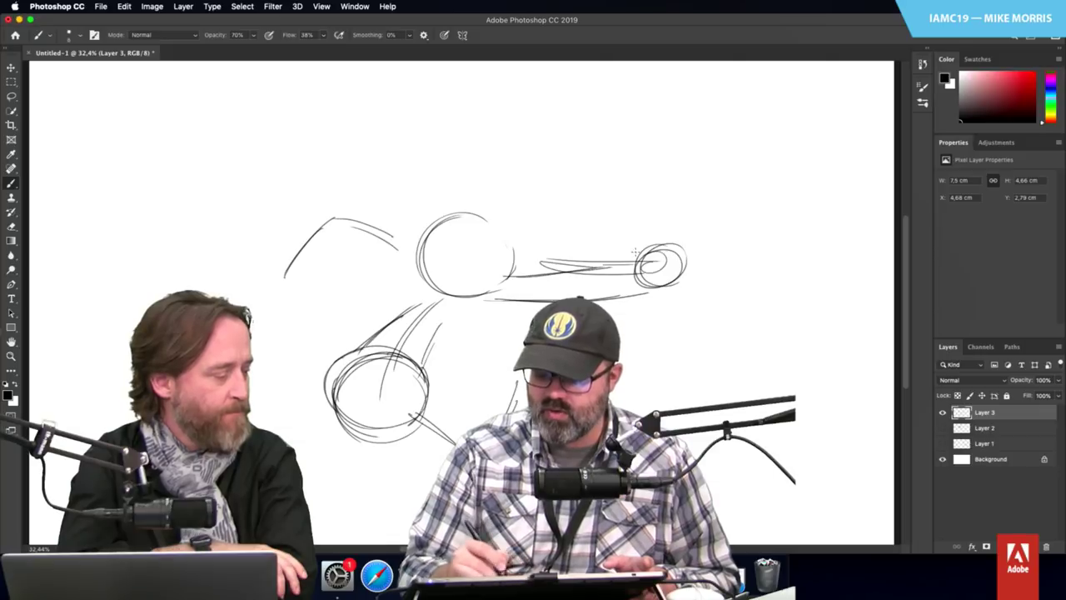
mouse_move(647, 250)
left_mouse_down()
mouse_move(618, 265)
mouse_move(658, 245)
mouse_move(613, 258)
mouse_move(659, 265)
left_mouse_up()
mouse_move(421, 282)
left_mouse_down()
mouse_move(350, 254)
mouse_move(417, 276)
left_mouse_up()
left_click_drag(363, 230, 415, 260)
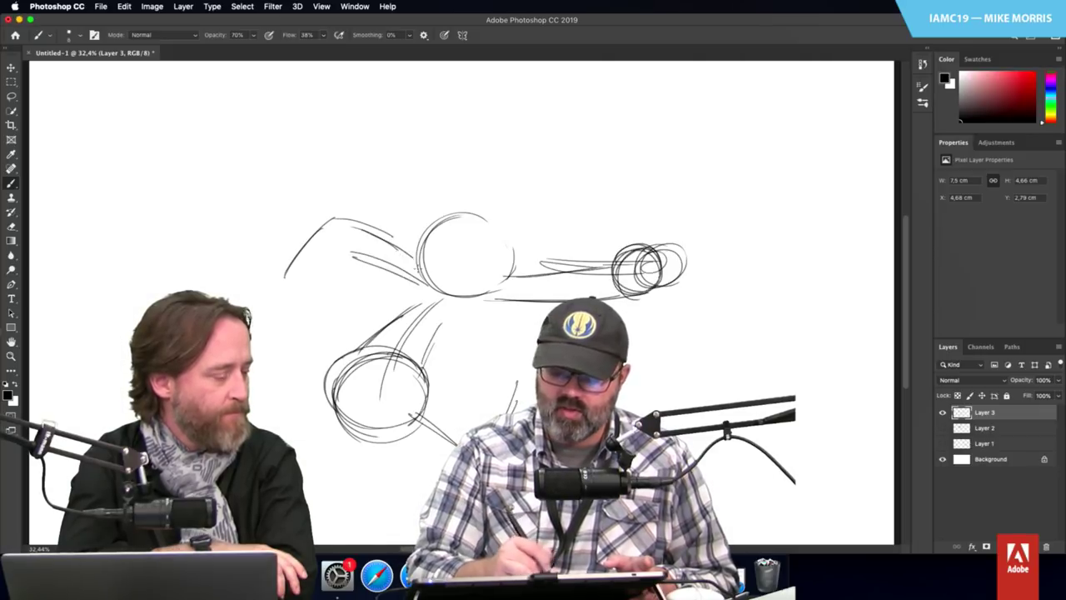
left_click_drag(353, 250, 323, 297)
mouse_move(335, 219)
left_mouse_down()
mouse_move(286, 274)
mouse_move(310, 327)
mouse_move(330, 303)
mouse_move(293, 292)
left_mouse_up()
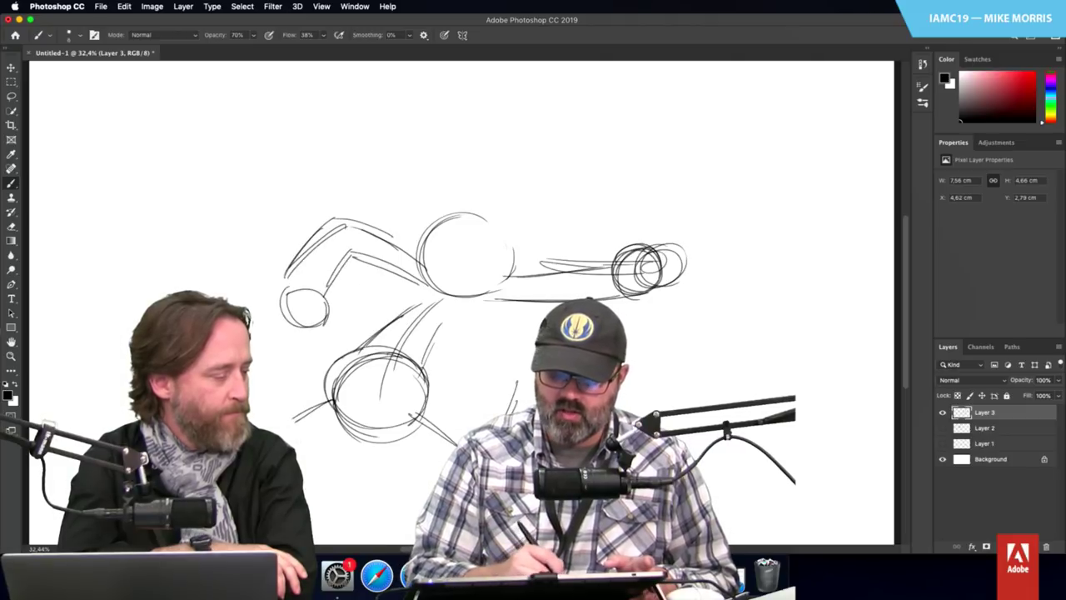
Step: Sketch the bent trailing leg from the hips, and reinforce the chest circle and waist lines
left_click_drag(331, 401, 287, 421)
left_click_drag(287, 421, 335, 464)
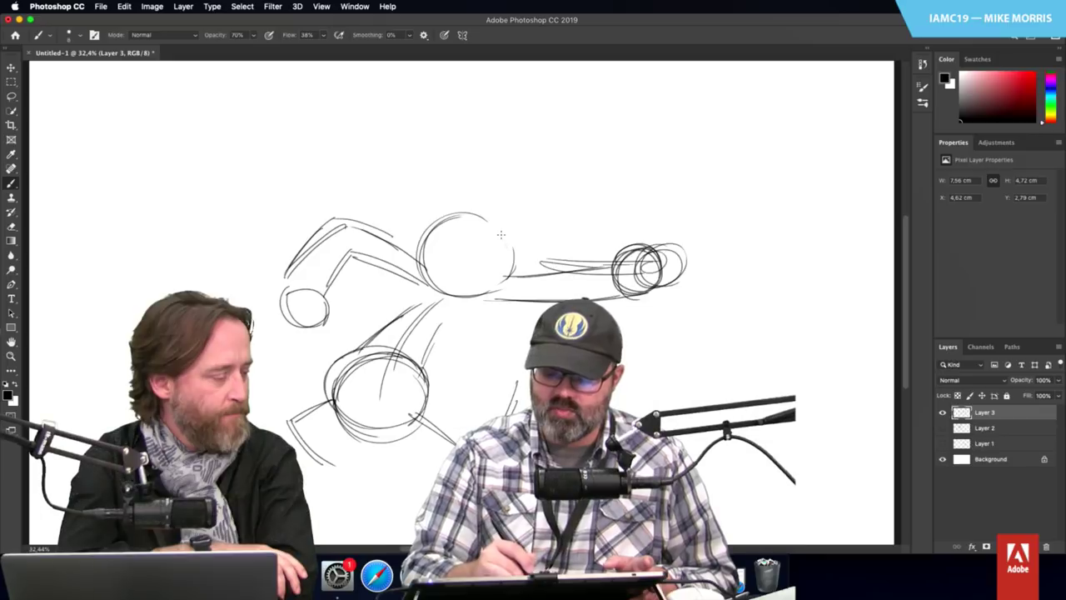
mouse_move(503, 233)
left_mouse_down()
mouse_move(484, 290)
mouse_move(430, 291)
mouse_move(431, 236)
mouse_move(447, 303)
mouse_move(416, 302)
mouse_move(402, 288)
mouse_move(407, 304)
mouse_move(370, 332)
left_mouse_up()
left_click_drag(457, 307, 426, 363)
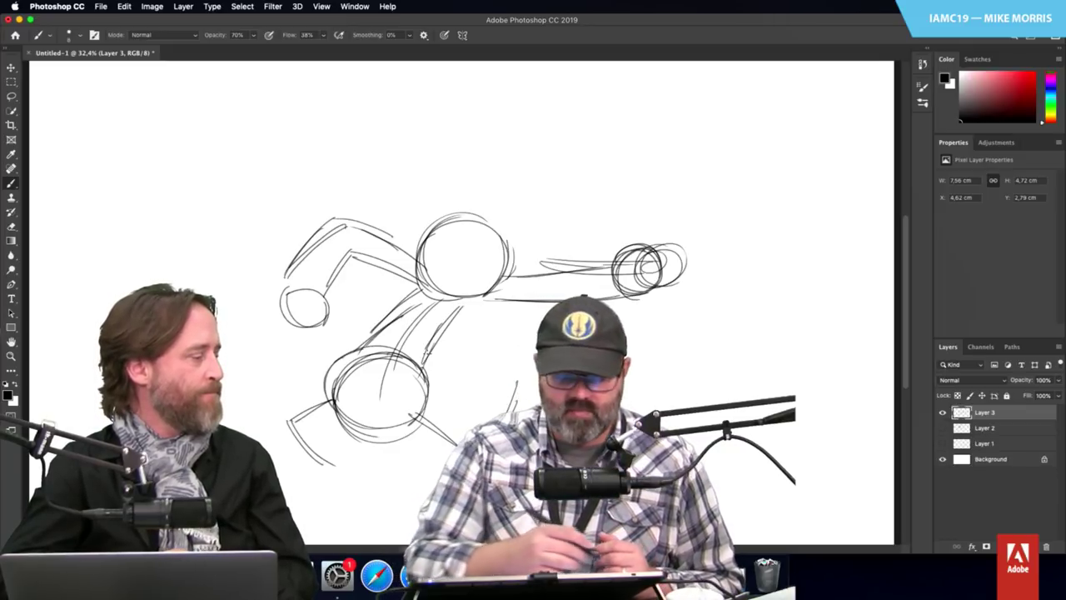
Step: Lasso the leftover outer part of the first hand circle on the outstretched arm, delete it, and deselect
key("l")
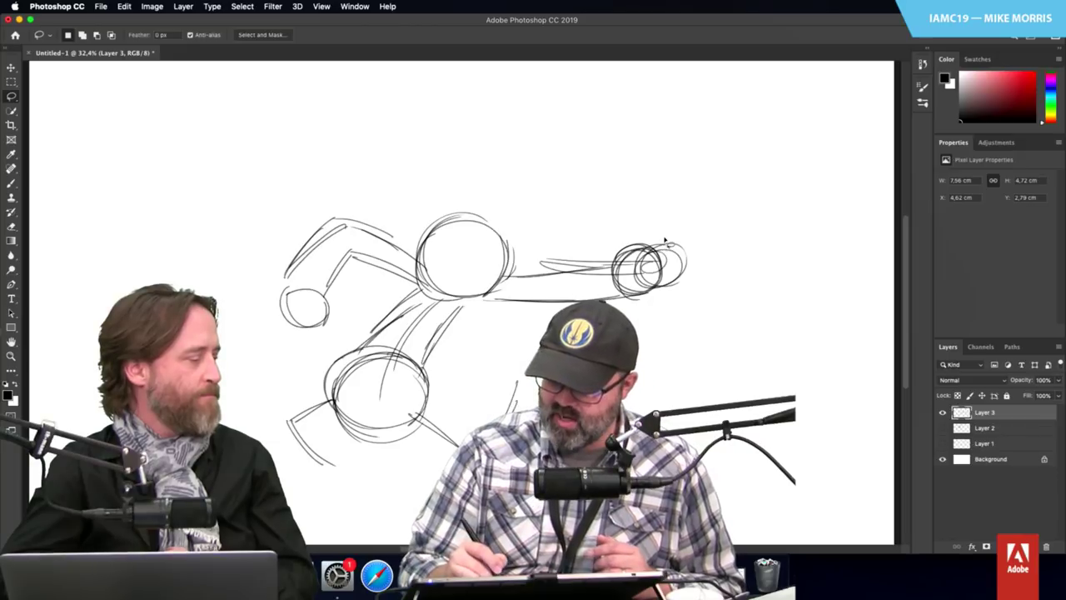
mouse_move(665, 241)
left_mouse_down()
mouse_move(655, 246)
mouse_move(671, 278)
mouse_move(701, 248)
mouse_move(678, 232)
left_mouse_up()
key("Delete")
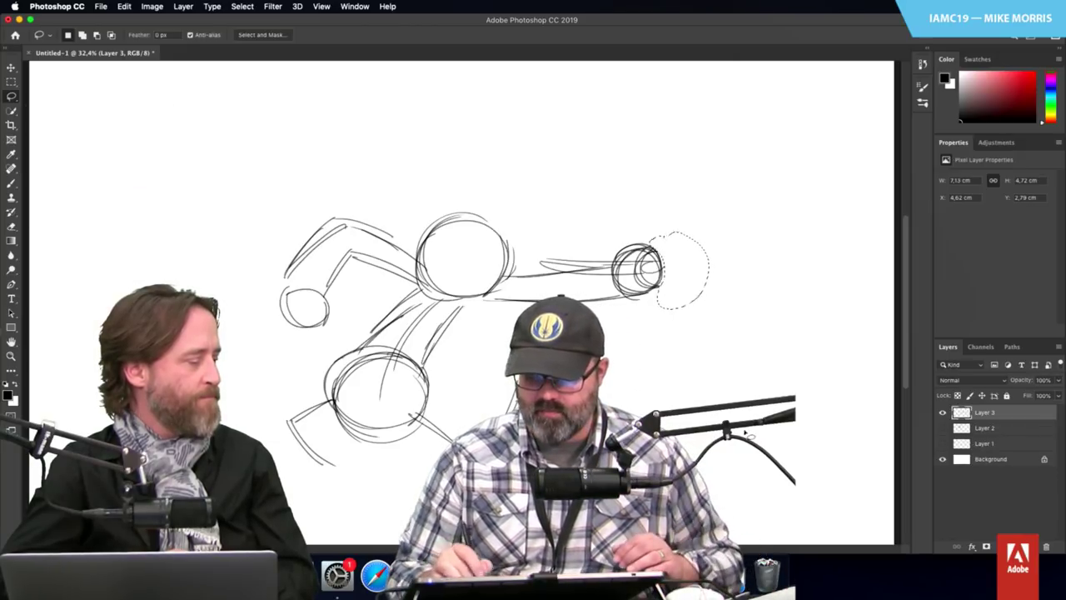
key("super+d")
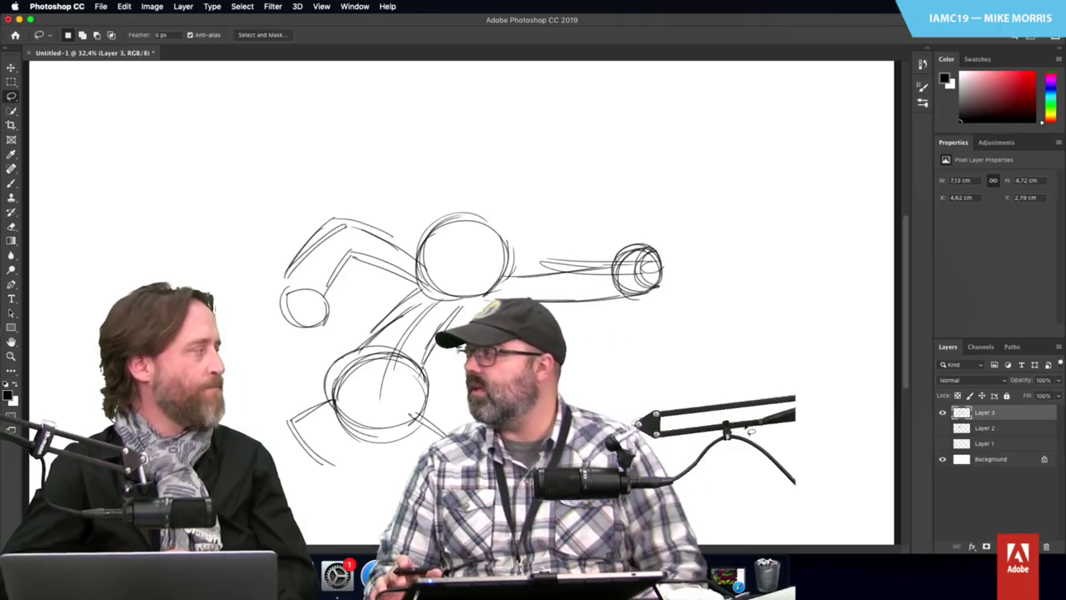
Step: Activate the Brush tool, open the brush presets, and choose Arrondi net pression taille
left_click(11, 182)
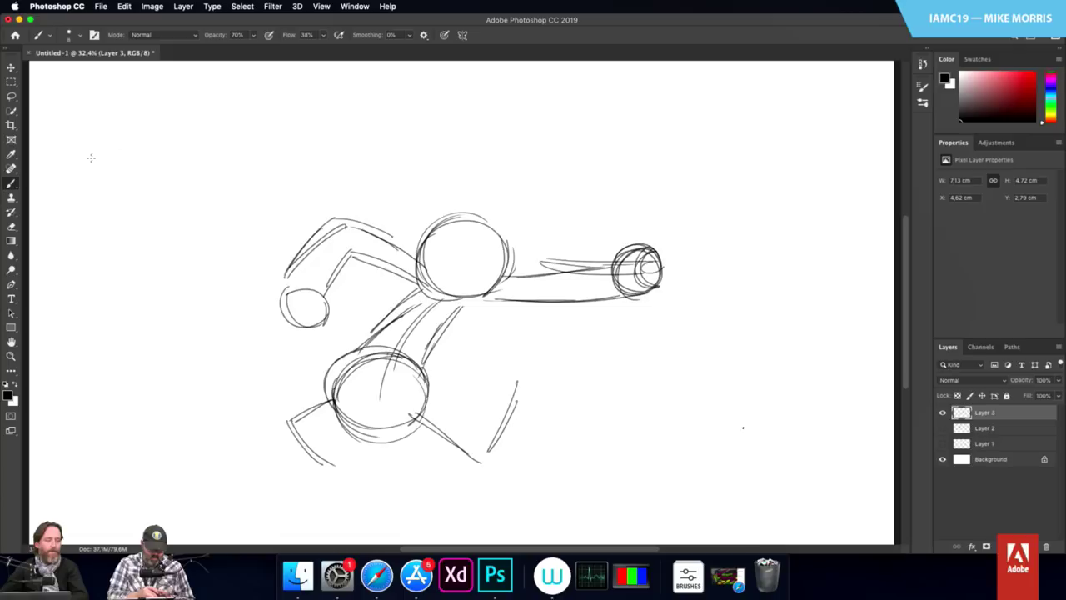
right_click(13, 185)
left_click(95, 188)
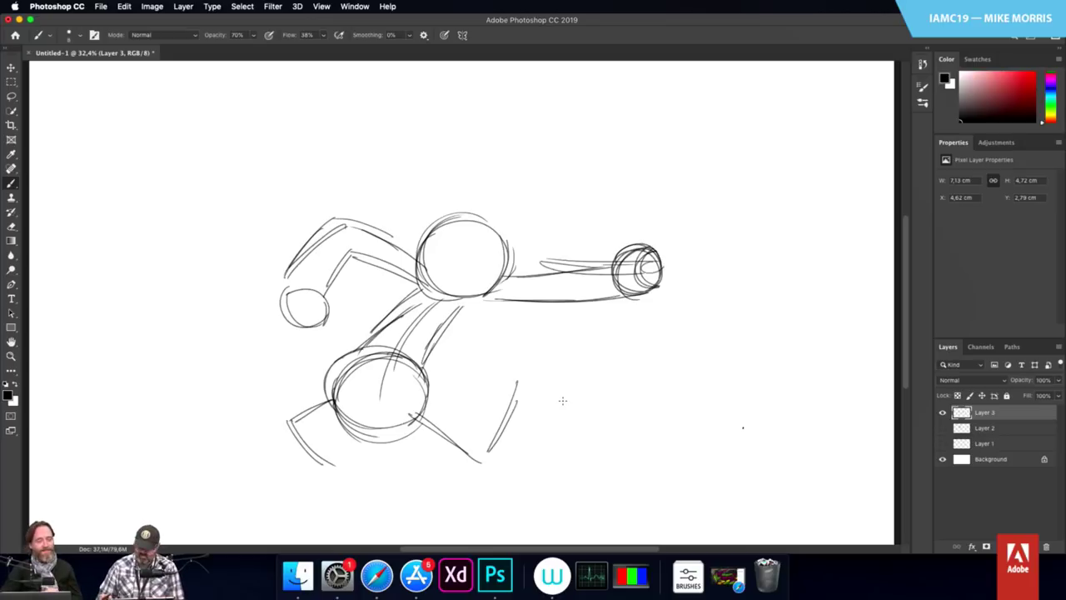
left_click(923, 101)
left_click(849, 194)
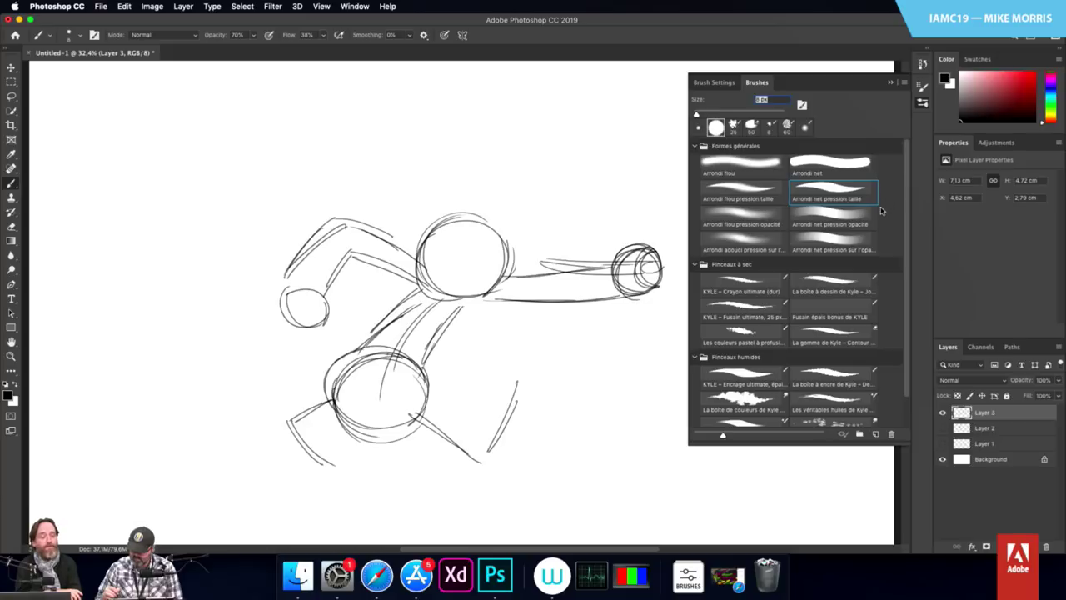
Step: Try the KYLE – Crayon ultimate (dur) brush with a short zigzag below the outstretched hand, and undo the stroke
left_click(754, 288)
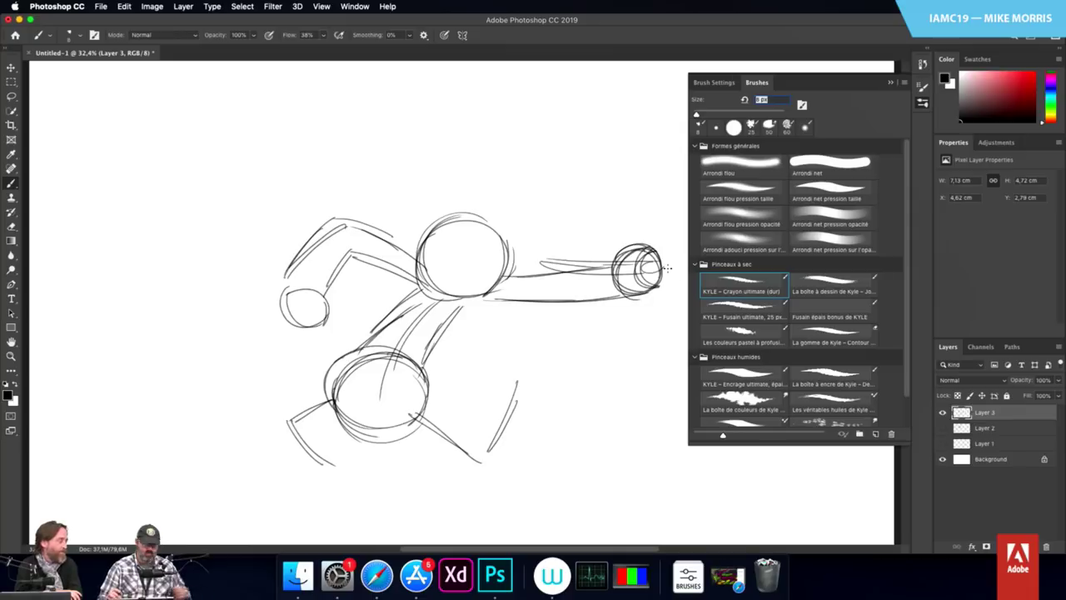
left_click_drag(615, 329, 637, 364)
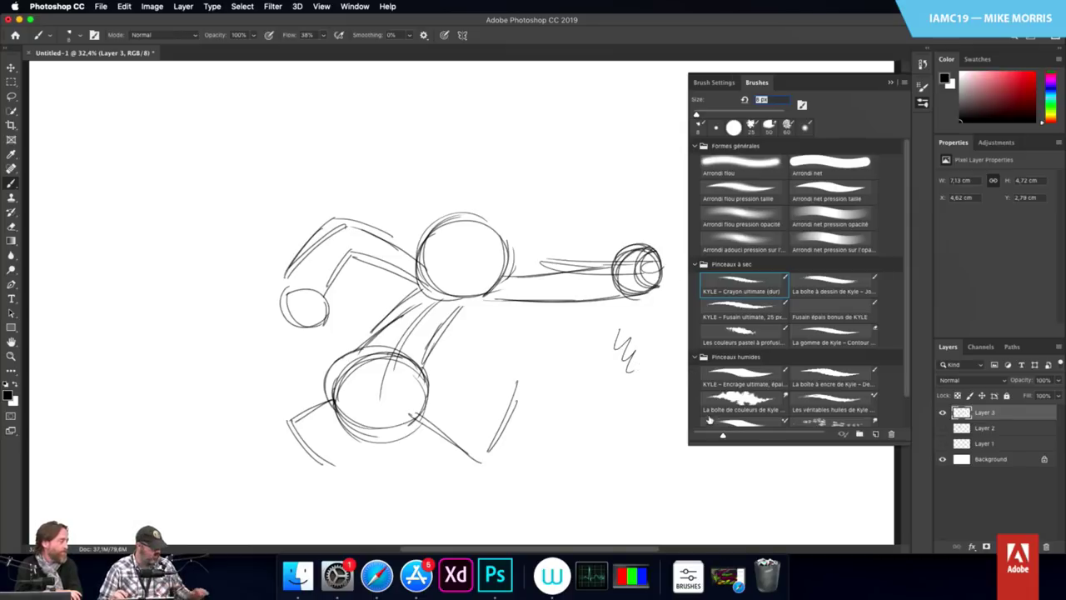
key("super+z")
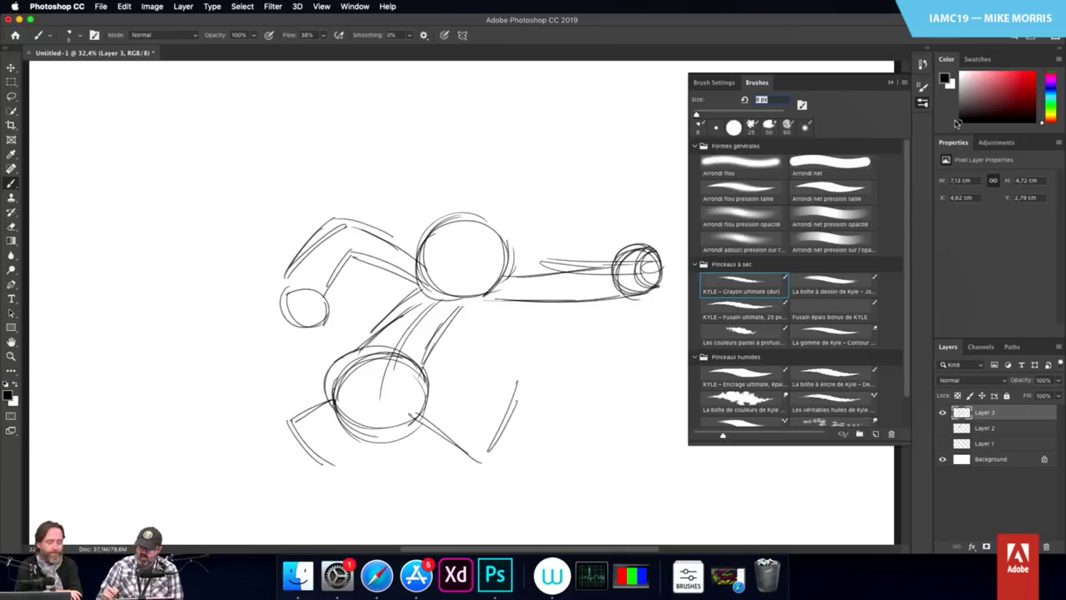
Step: Choose the KYLE – Fusain ultimate, 25 px brush
left_click(753, 309)
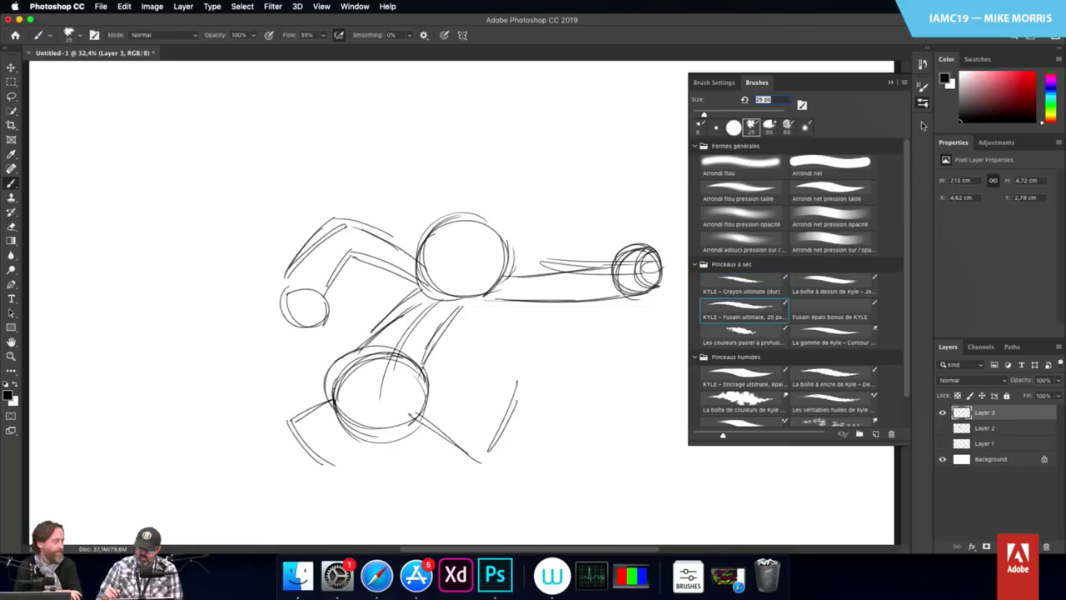
Step: Ink the outstretched fist with curled fingers using heavy charcoal strokes, and darken the front edge of the head circle
left_click(923, 88)
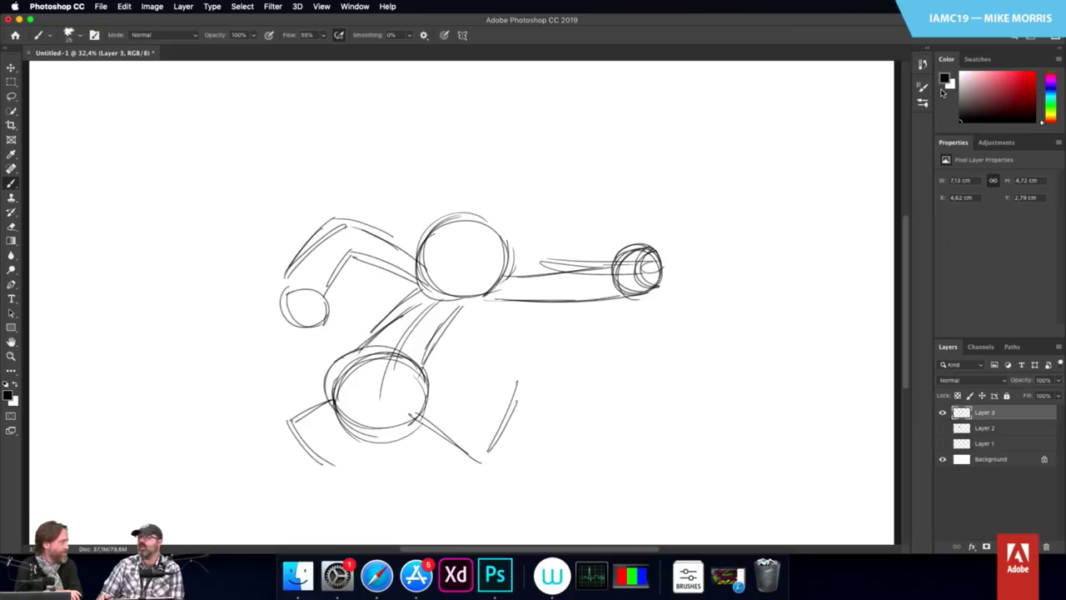
mouse_move(637, 250)
left_mouse_down()
mouse_move(616, 270)
mouse_move(657, 274)
mouse_move(645, 295)
mouse_move(623, 298)
mouse_move(611, 265)
mouse_move(659, 262)
mouse_move(625, 242)
mouse_move(643, 250)
mouse_move(628, 275)
left_mouse_up()
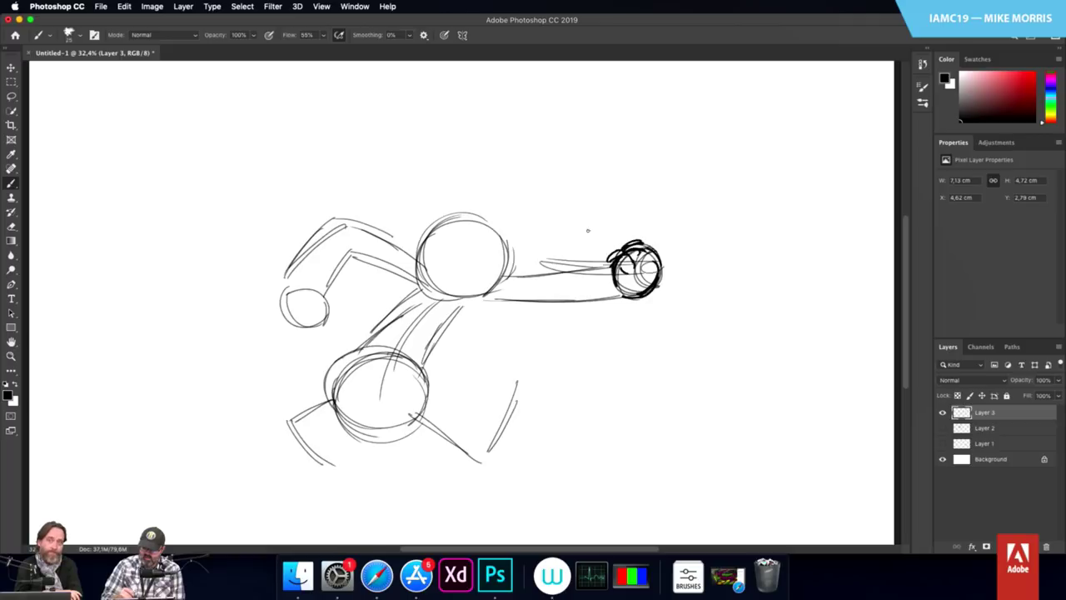
mouse_move(488, 227)
left_mouse_down()
mouse_move(500, 262)
mouse_move(485, 294)
left_mouse_up()
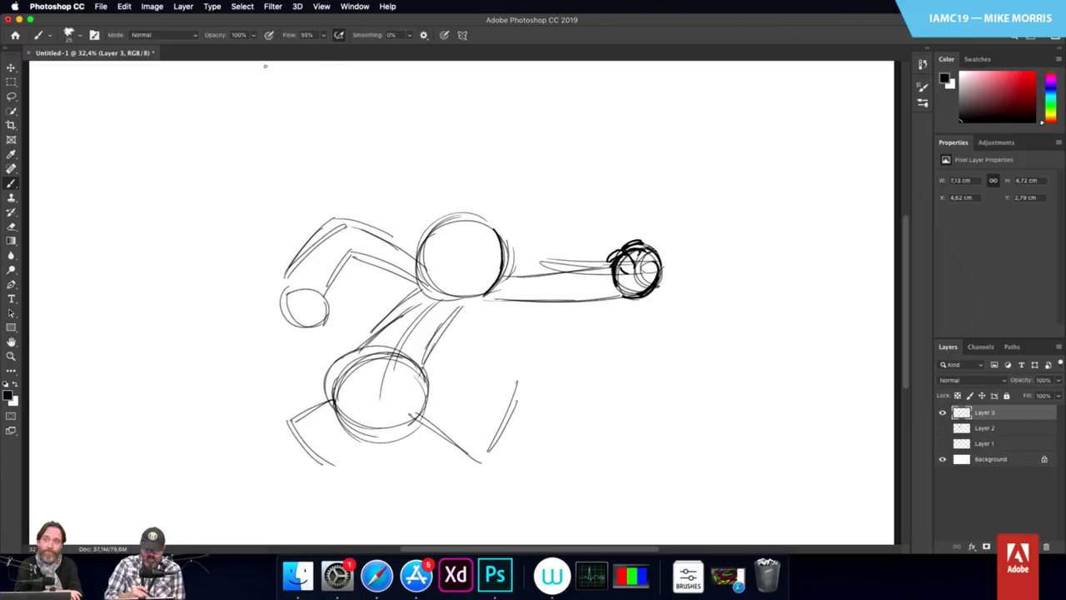
Step: Set the brush opacity to 73% and sketch the face's centre line, the beak along the lower head and the cheek edge
left_click(253, 35)
left_click_drag(253, 50, 240, 52)
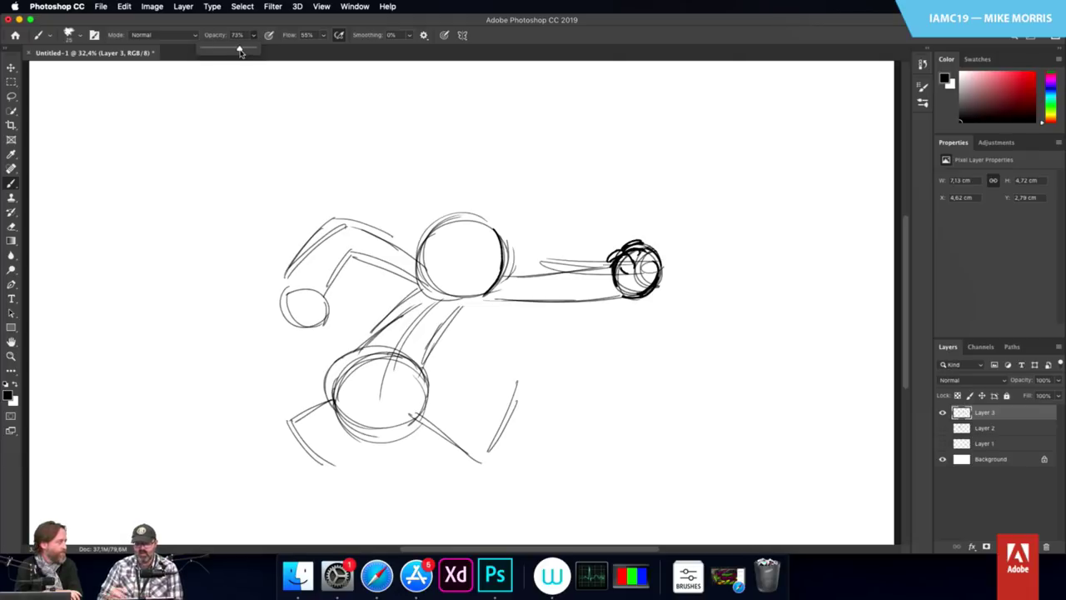
mouse_move(481, 235)
left_mouse_down()
mouse_move(480, 284)
mouse_move(491, 278)
mouse_move(491, 302)
mouse_move(471, 308)
mouse_move(518, 284)
mouse_move(529, 292)
left_mouse_up()
mouse_move(469, 309)
left_mouse_down()
mouse_move(433, 281)
mouse_move(408, 289)
mouse_move(443, 291)
left_mouse_up()
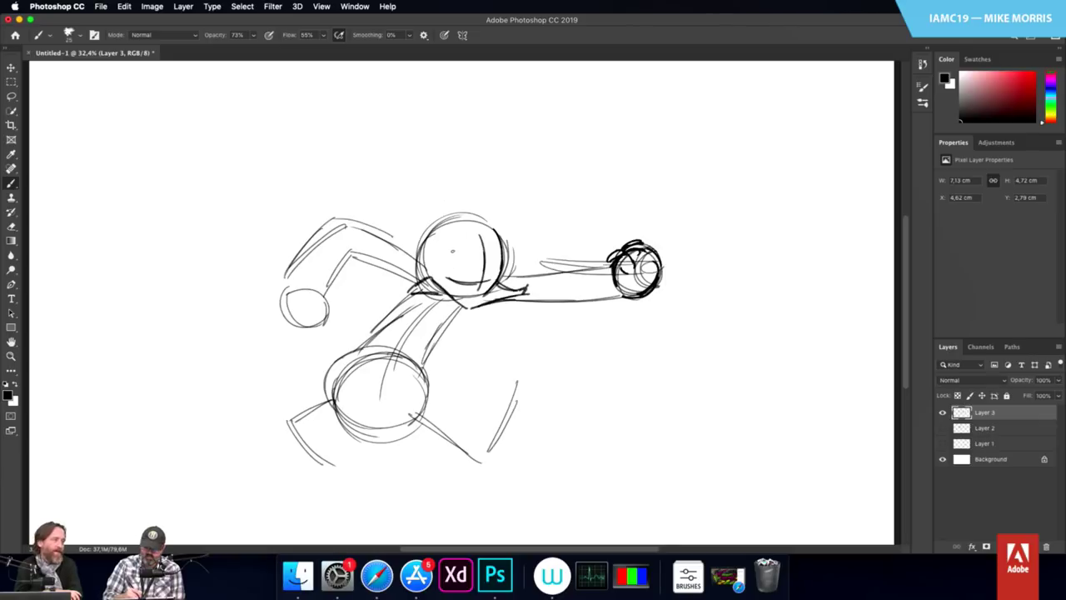
Step: Draw angry slanted eyes with dark pupils above the beak, and add frowning eyebrows
mouse_move(446, 245)
left_mouse_down()
mouse_move(488, 265)
mouse_move(479, 281)
mouse_move(447, 278)
mouse_move(455, 253)
mouse_move(502, 267)
left_mouse_up()
left_click_drag(492, 267, 487, 283)
mouse_move(503, 271)
left_mouse_down()
mouse_move(474, 277)
mouse_move(496, 280)
mouse_move(487, 288)
mouse_move(461, 288)
left_mouse_up()
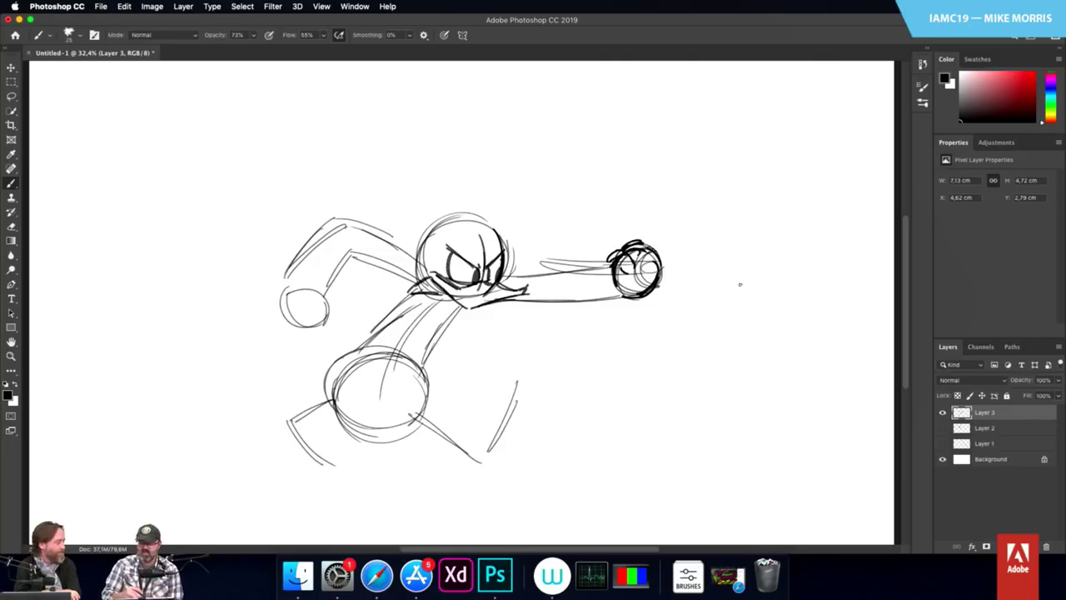
mouse_move(444, 250)
left_mouse_down()
mouse_move(466, 233)
mouse_move(494, 249)
left_mouse_up()
Step: Sketch a thick-edged square collar on the chest just below the beak
mouse_move(405, 314)
left_mouse_down()
mouse_move(456, 325)
mouse_move(437, 324)
left_mouse_up()
left_click_drag(406, 280, 403, 320)
left_click_drag(401, 322, 453, 329)
left_click_drag(411, 318, 448, 330)
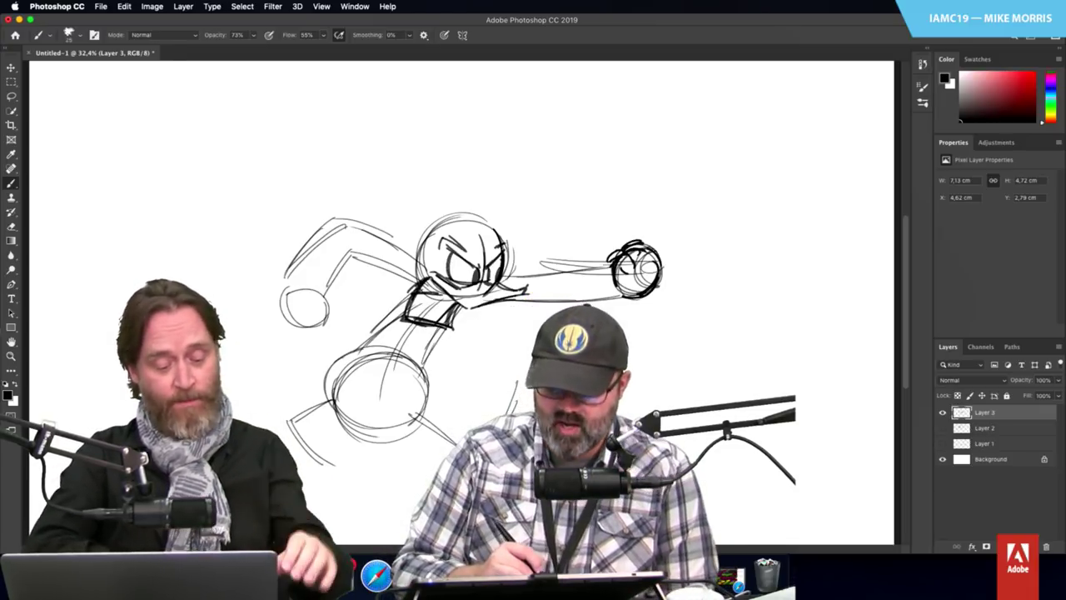
Step: Add a small triangular knot inside the collar and redraw the outline of the near eye
mouse_move(408, 325)
left_mouse_down()
mouse_move(446, 315)
mouse_move(431, 309)
mouse_move(428, 274)
mouse_move(476, 267)
left_mouse_up()
left_click_drag(455, 245, 475, 265)
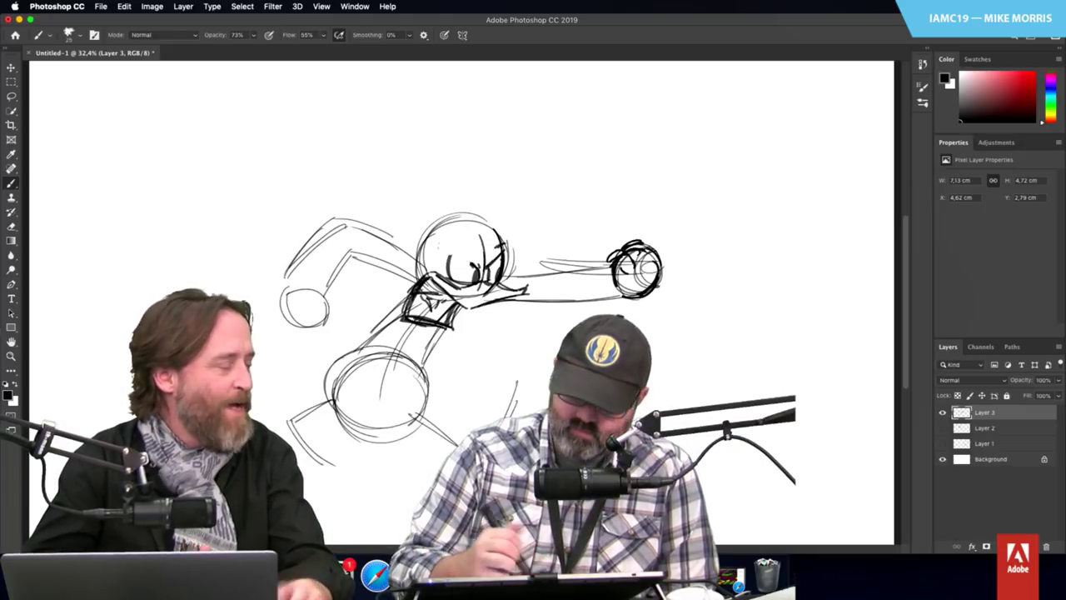
mouse_move(453, 242)
left_mouse_down()
mouse_move(481, 250)
mouse_move(454, 261)
left_mouse_up()
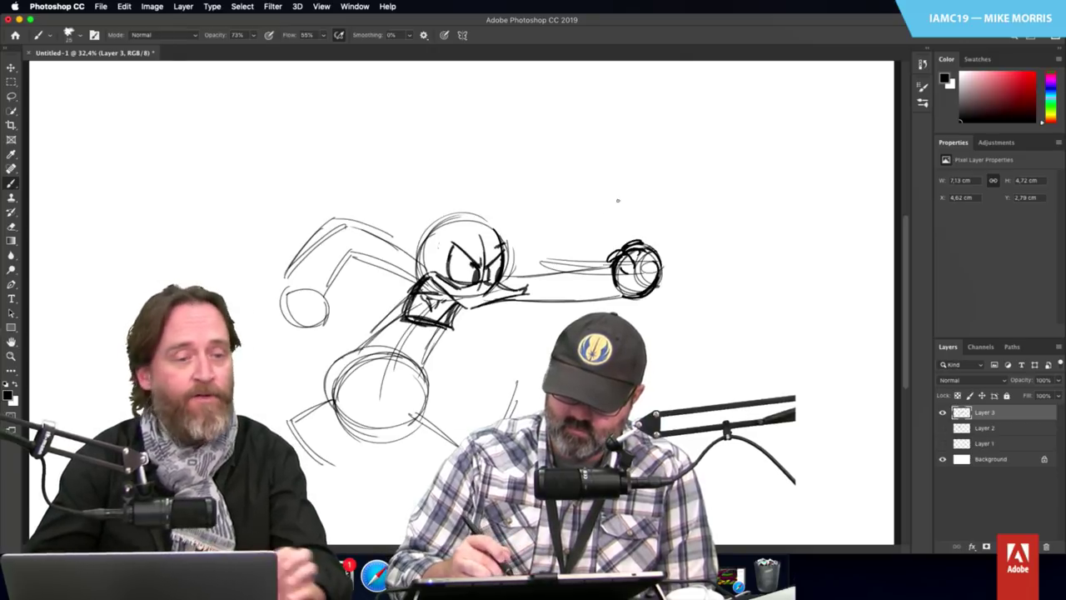
Step: Check the charcoal brush's preset and its brush tip shape settings
left_click(923, 103)
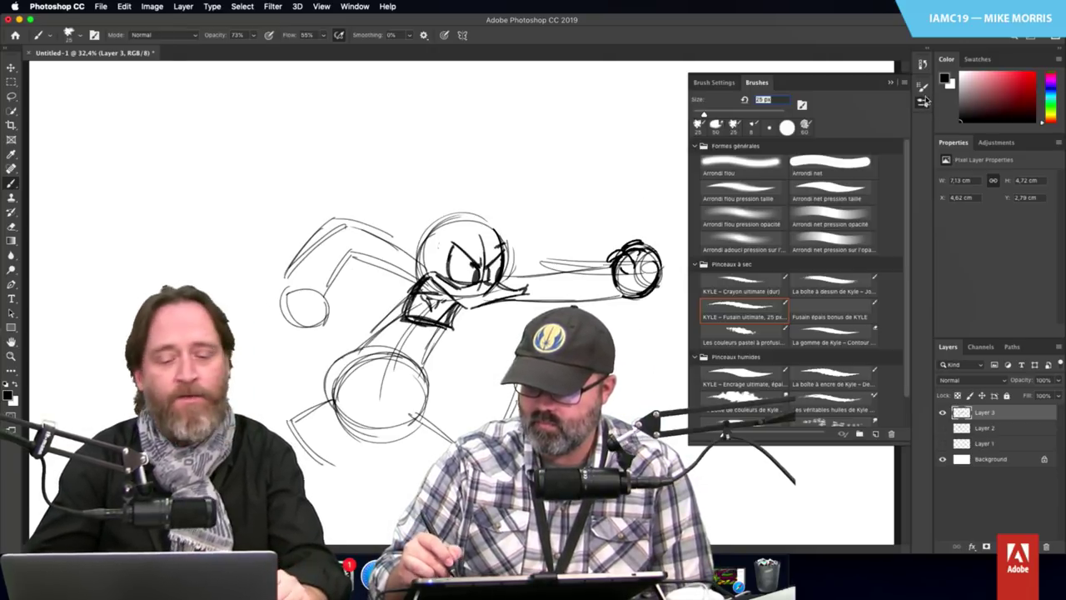
left_click(922, 87)
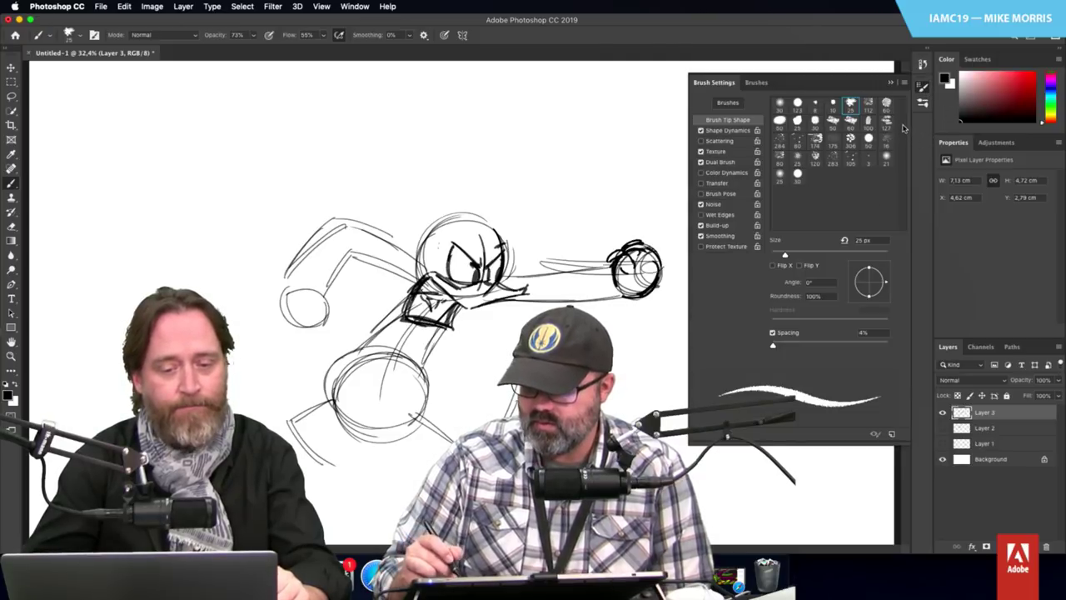
left_click(921, 88)
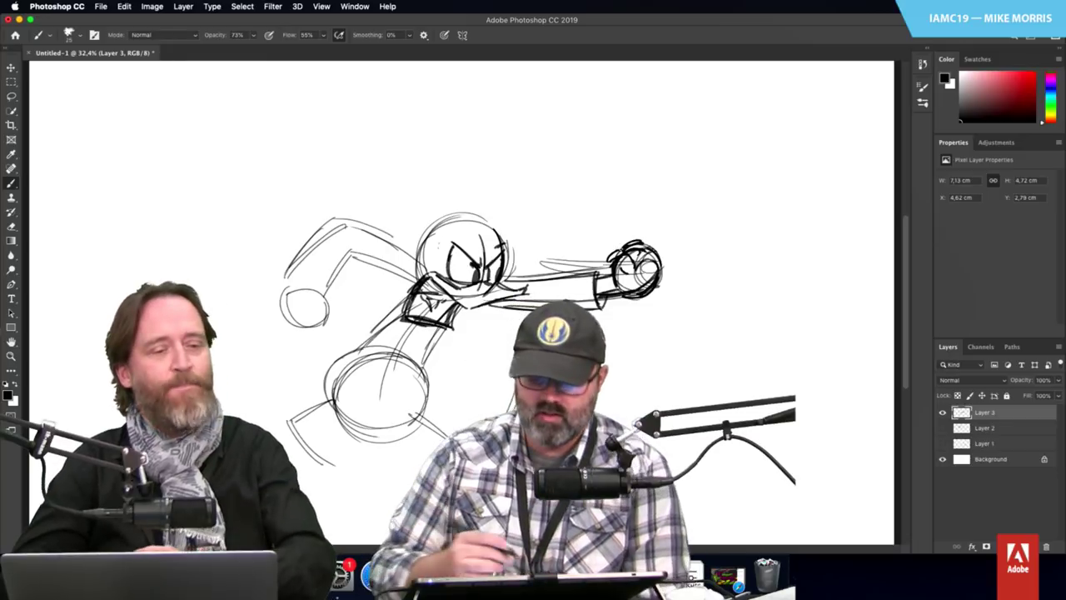
Step: Ink the bent rear arm over its rough guides with bold sleeve contours, and shape its hand into a fist
mouse_move(359, 261)
left_mouse_down()
mouse_move(408, 264)
mouse_move(420, 241)
left_mouse_up()
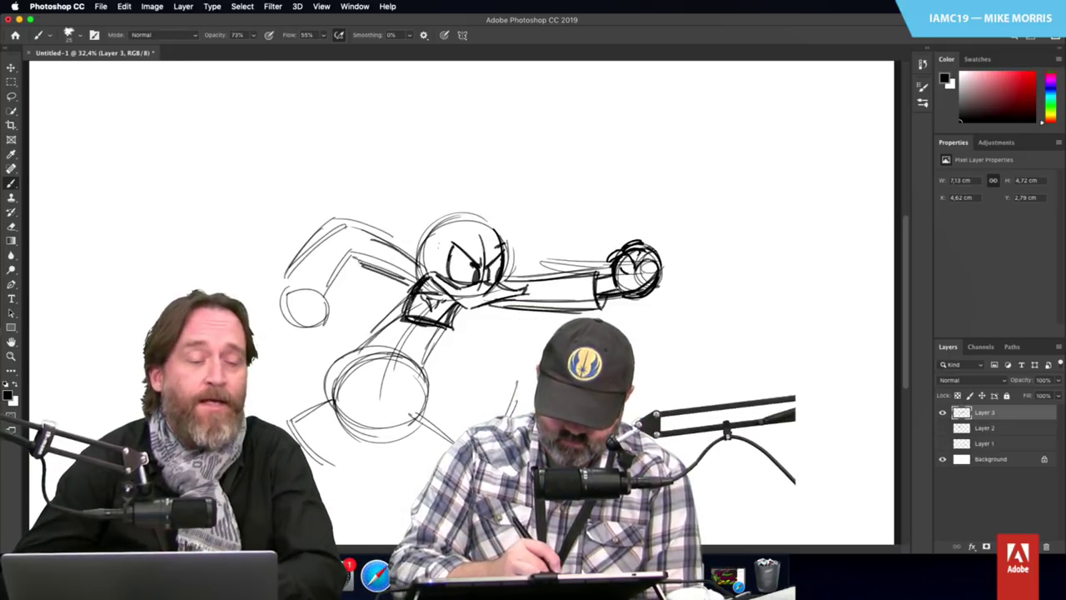
left_click_drag(324, 293, 363, 260)
left_click_drag(293, 278, 365, 233)
left_click_drag(302, 260, 365, 232)
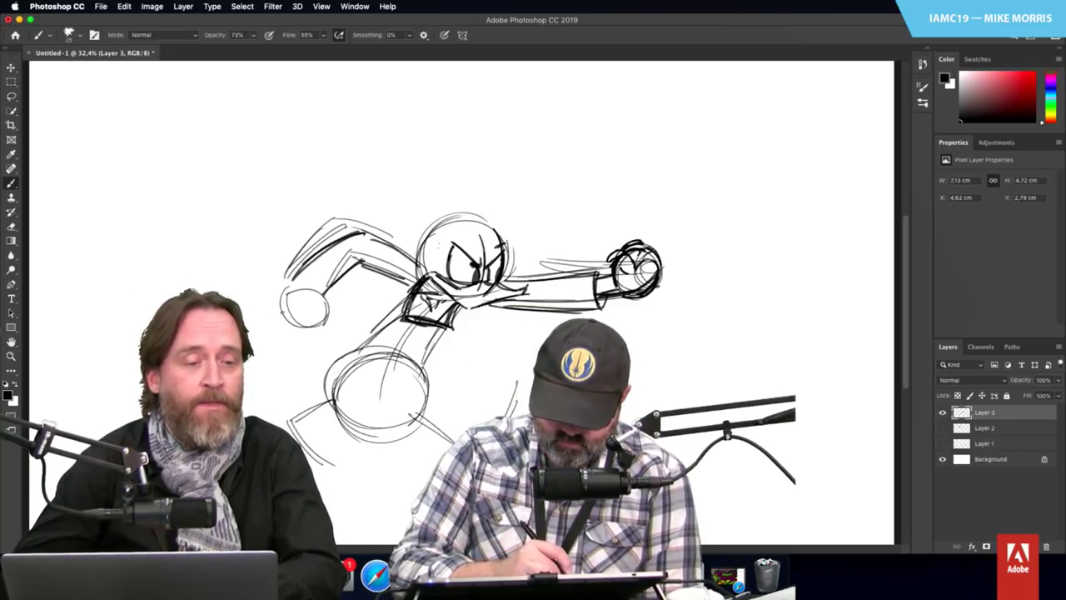
mouse_move(313, 297)
left_mouse_down()
mouse_move(330, 305)
mouse_move(314, 338)
mouse_move(321, 329)
left_mouse_up()
mouse_move(295, 291)
left_mouse_down()
mouse_move(323, 277)
mouse_move(325, 300)
mouse_move(361, 260)
mouse_move(401, 261)
mouse_move(371, 230)
left_mouse_up()
left_click_drag(371, 267, 415, 235)
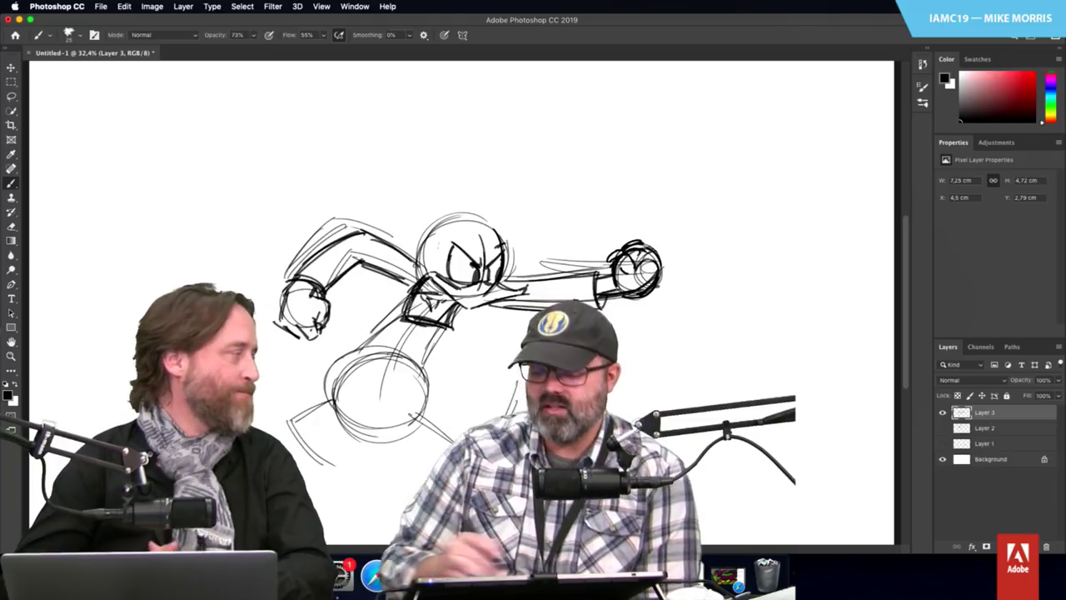
Step: Ink both sides of the torso and draw the curved shirt hem across the top of the hip circle
left_click_drag(408, 283, 344, 352)
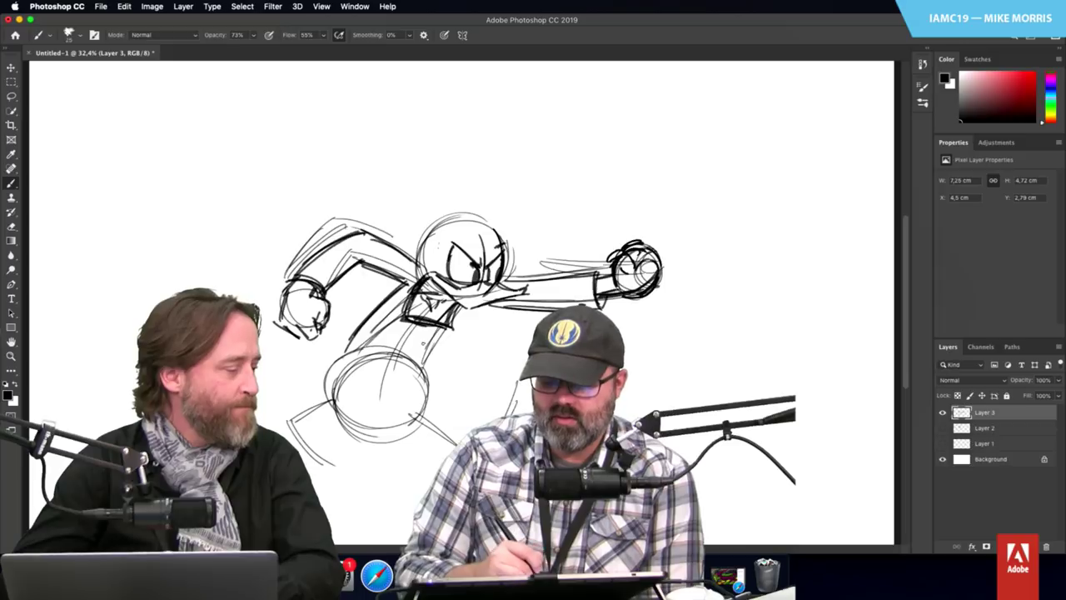
left_click_drag(436, 328, 416, 363)
mouse_move(338, 353)
left_mouse_down()
mouse_move(395, 382)
mouse_move(428, 367)
left_mouse_up()
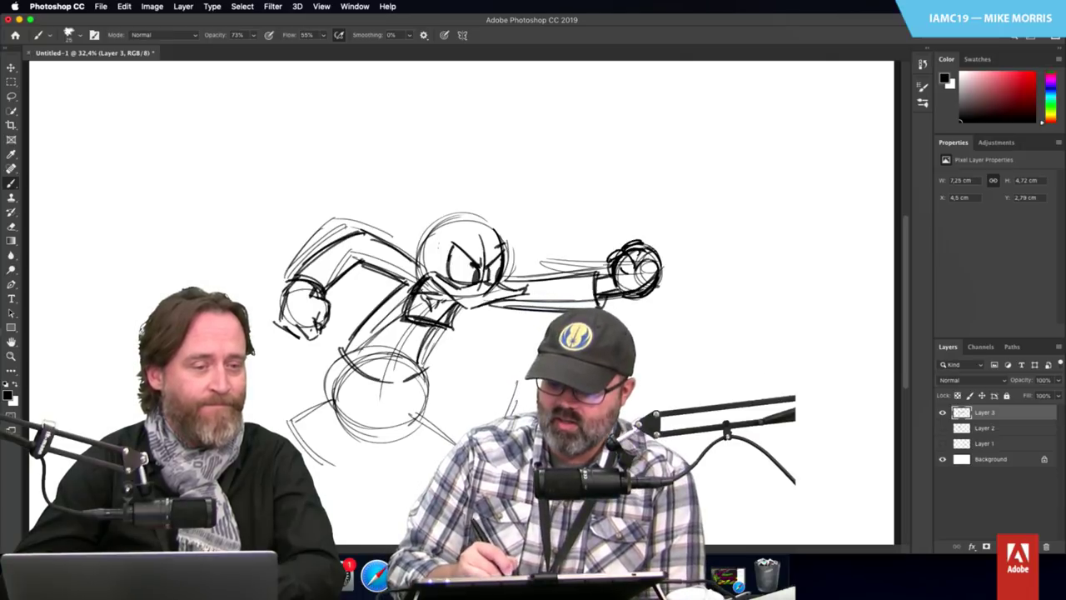
Step: Refine the near eye and its brow, and draw a sailor cap with a trailing ribbon on top of the head
mouse_move(452, 235)
left_mouse_down()
mouse_move(471, 250)
mouse_move(453, 242)
left_mouse_up()
left_click_drag(443, 278, 473, 283)
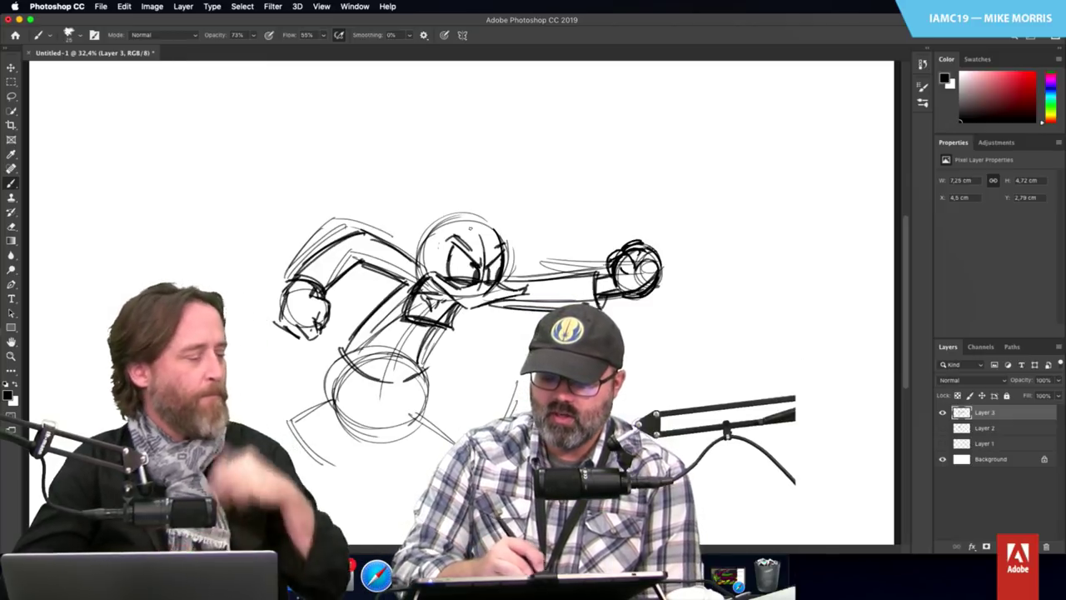
left_click_drag(454, 233, 499, 215)
mouse_move(438, 198)
left_mouse_down()
mouse_move(488, 202)
mouse_move(434, 204)
mouse_move(495, 207)
mouse_move(515, 221)
mouse_move(516, 210)
left_mouse_up()
left_click_drag(512, 240, 533, 223)
left_click_drag(525, 218, 548, 238)
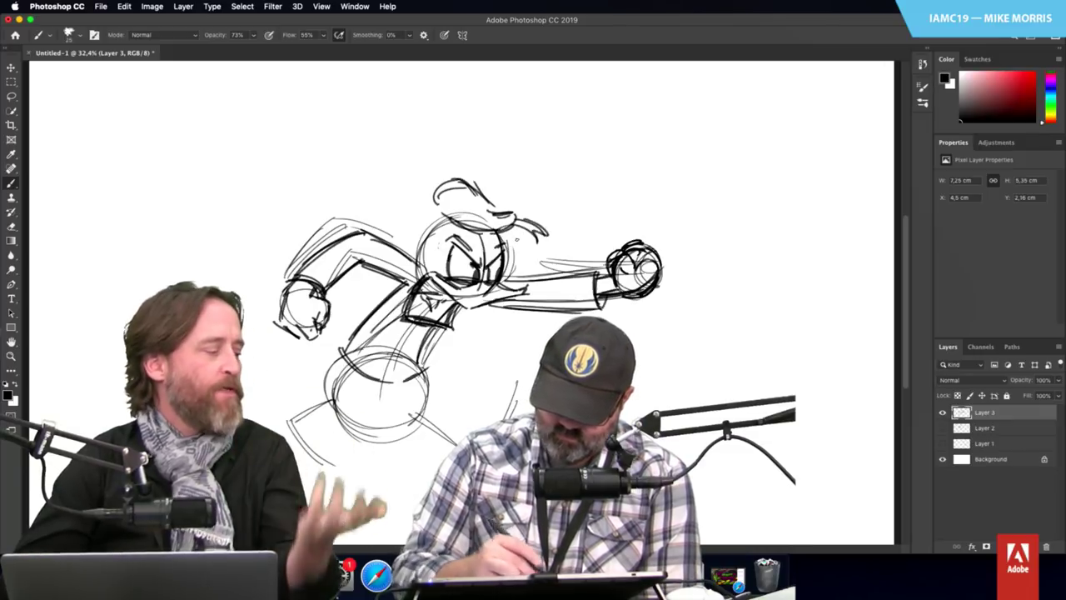
Step: Outline the rounded lower body over the hip circle and add jagged tail feathers at the back
mouse_move(338, 347)
left_mouse_down()
mouse_move(311, 352)
mouse_move(308, 374)
mouse_move(411, 422)
left_mouse_up()
left_click_drag(320, 417, 418, 421)
left_click_drag(413, 378, 422, 420)
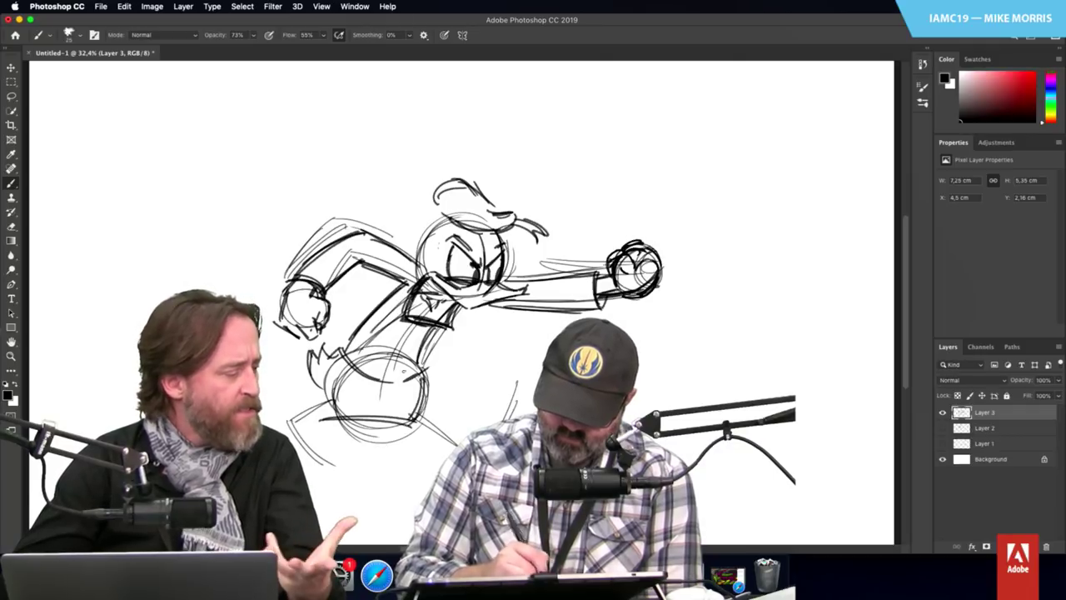
left_click_drag(322, 385, 323, 411)
mouse_move(339, 348)
left_mouse_down()
mouse_move(305, 364)
mouse_move(310, 380)
mouse_move(317, 349)
mouse_move(333, 353)
left_mouse_up()
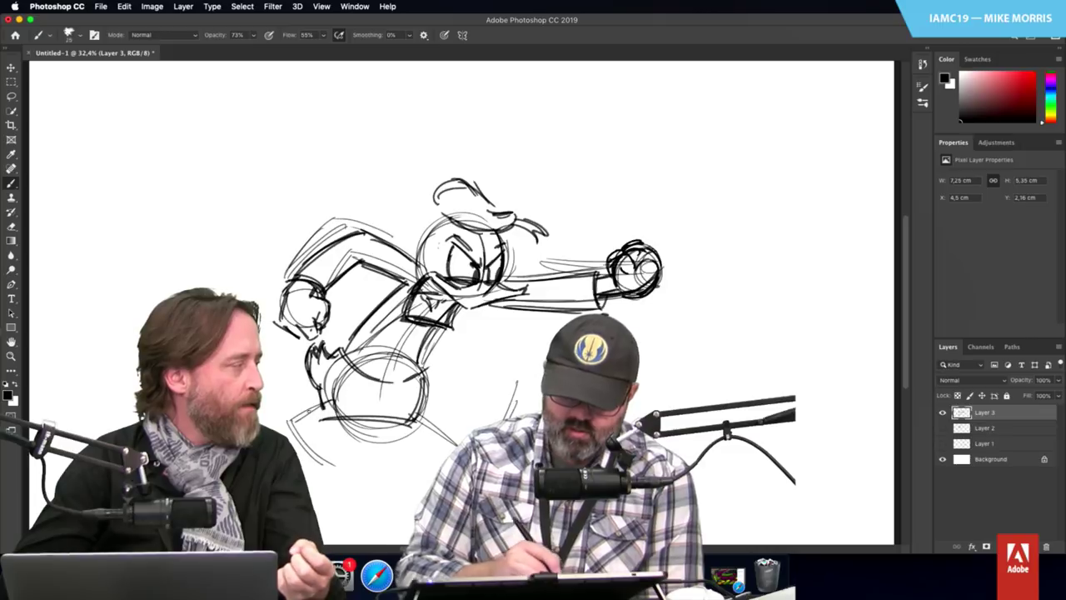
Step: Ink the running legs with a raised front foot, strengthen the torso contour, and add a small rectangular flap near the rear shoulder
left_click_drag(324, 398, 333, 418)
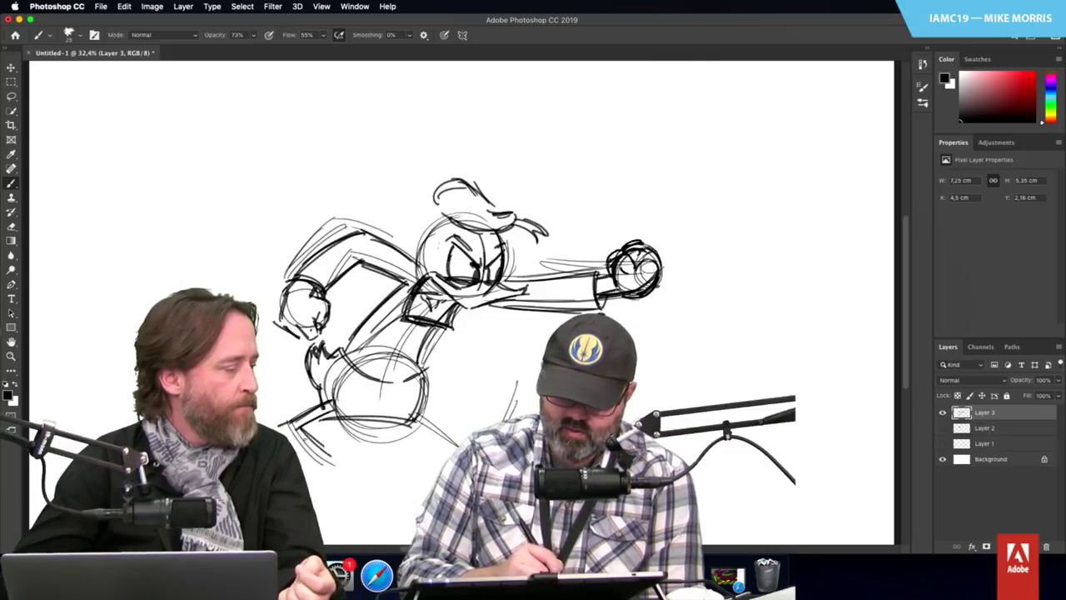
left_click_drag(305, 481, 315, 481)
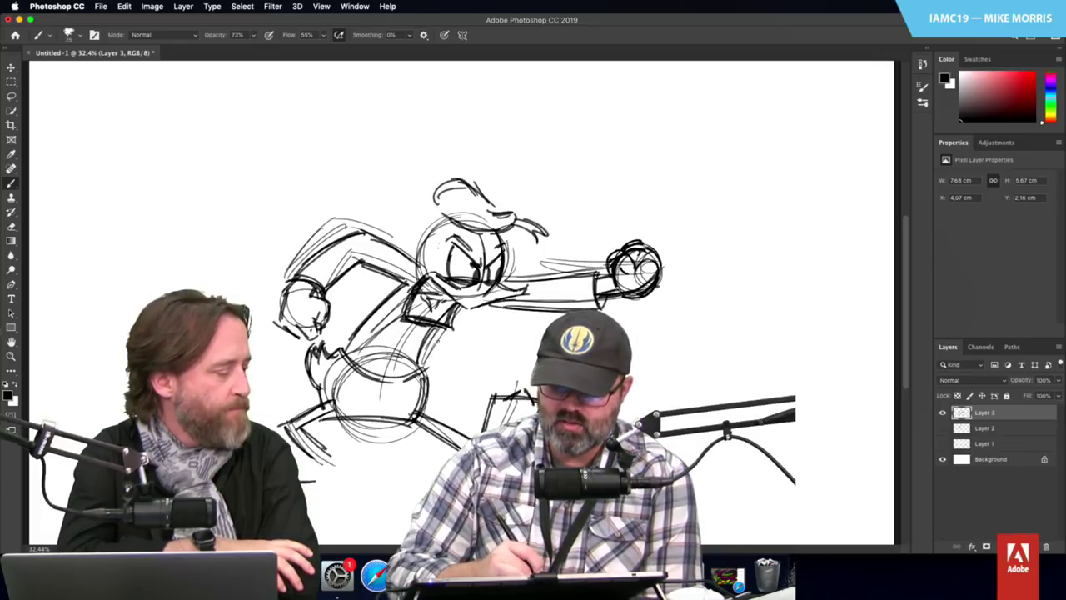
left_click_drag(429, 331, 418, 375)
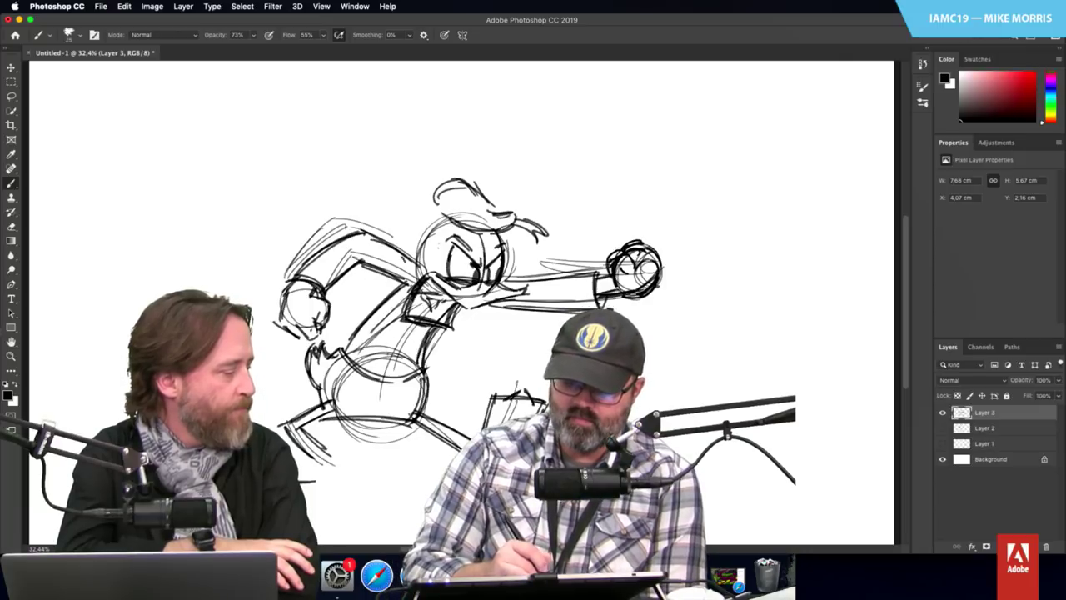
mouse_move(380, 270)
left_mouse_down()
mouse_move(365, 281)
mouse_move(392, 295)
left_mouse_up()
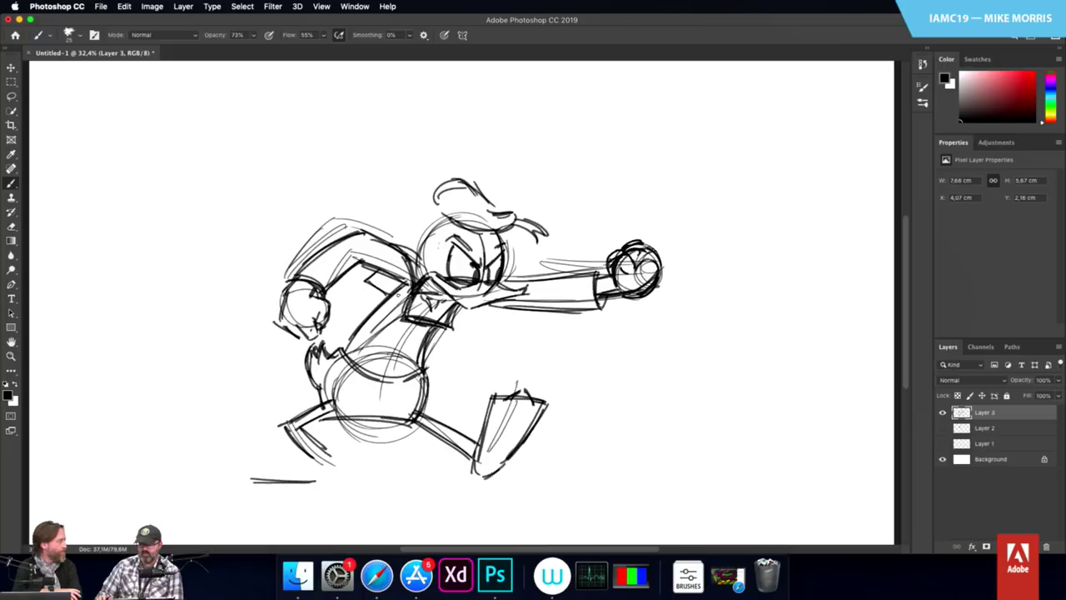
Step: Draw the rear webbed foot pushing off the ground, and strengthen the lines around the eyes
mouse_move(326, 449)
left_mouse_down()
mouse_move(313, 481)
mouse_move(328, 453)
left_mouse_up()
mouse_move(296, 456)
left_mouse_down()
mouse_move(310, 463)
mouse_move(243, 478)
mouse_move(288, 487)
mouse_move(265, 488)
mouse_move(306, 481)
mouse_move(251, 476)
mouse_move(270, 485)
left_mouse_up()
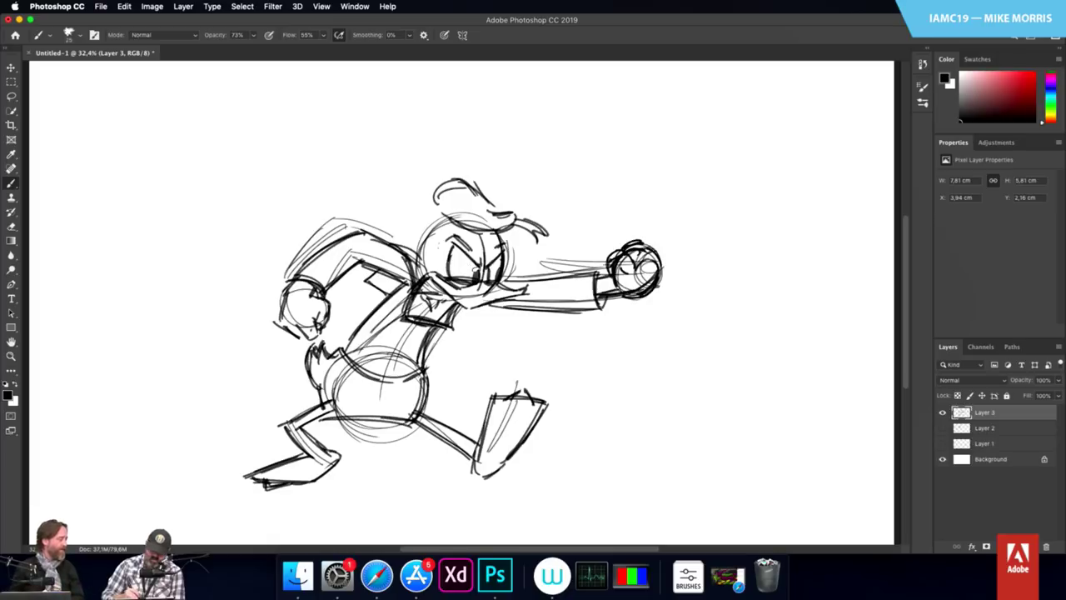
mouse_move(474, 266)
left_mouse_down()
mouse_move(476, 278)
mouse_move(496, 278)
left_mouse_up()
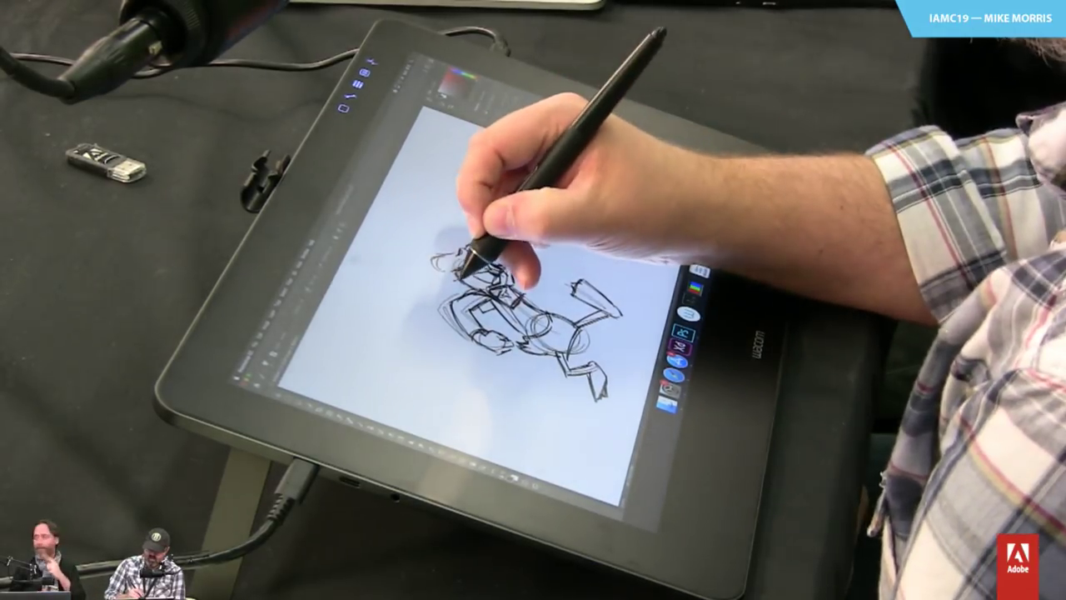
Step: Lasso the hips and both legs and shift them slightly closer to the torso
left_click(566, 85)
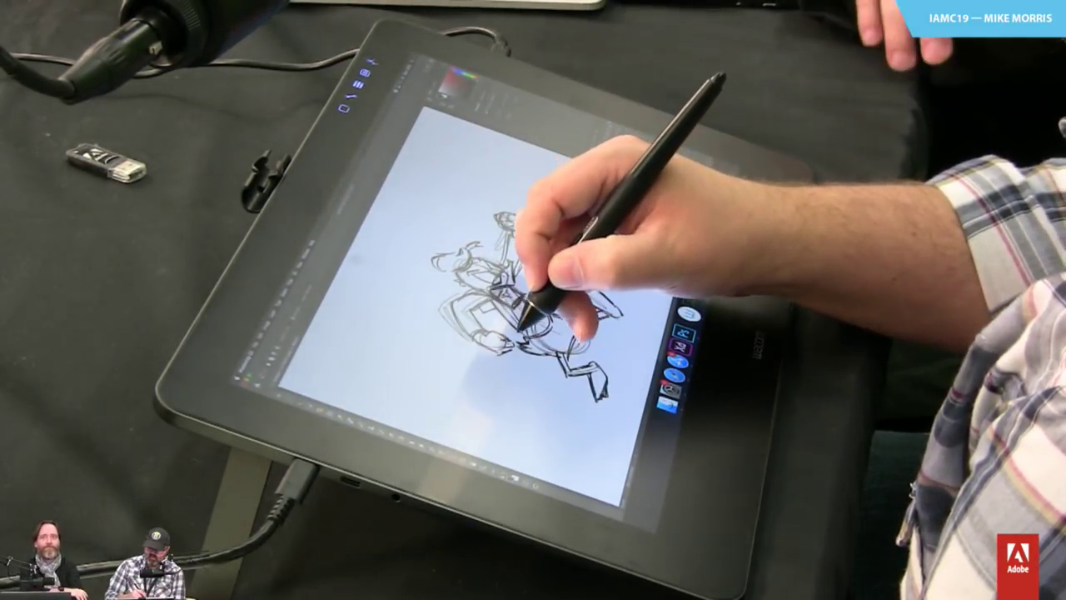
mouse_move(523, 337)
left_mouse_down()
mouse_move(618, 393)
mouse_move(647, 324)
mouse_move(625, 245)
left_mouse_up()
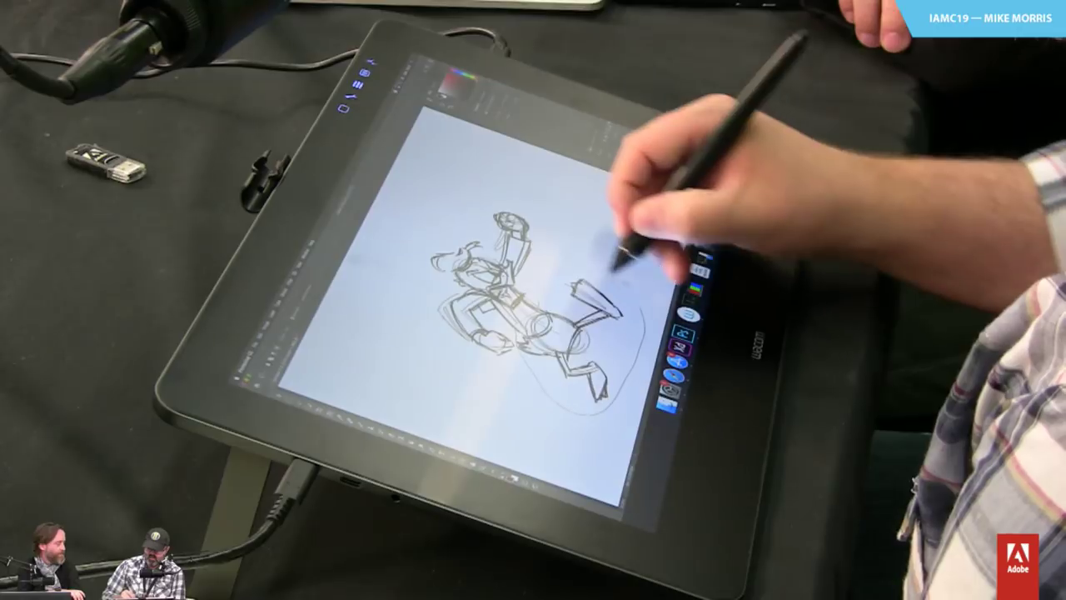
left_click_drag(499, 275, 466, 300)
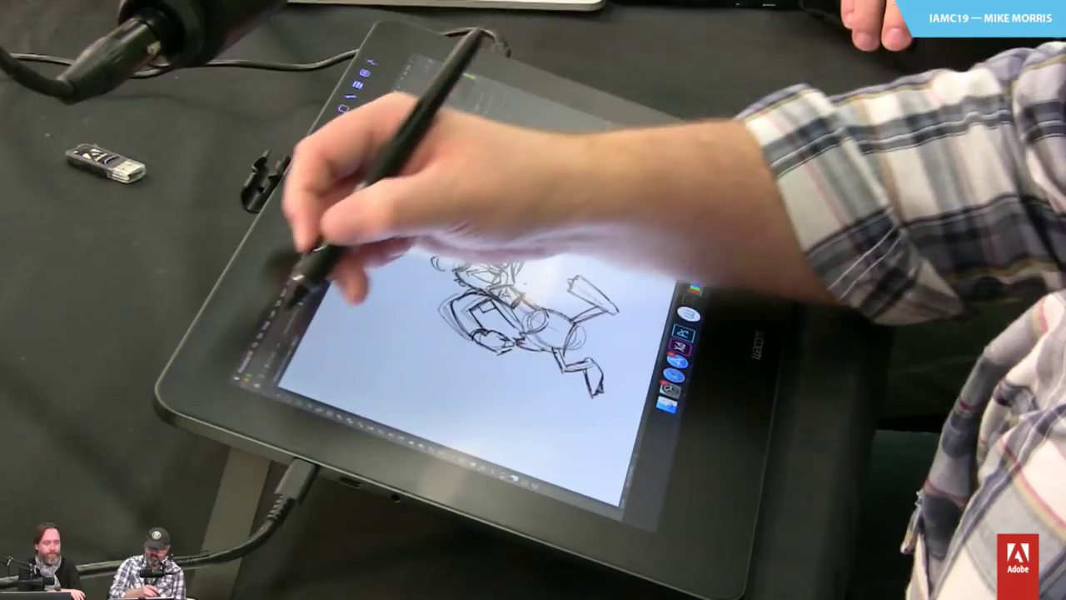
left_click(270, 318)
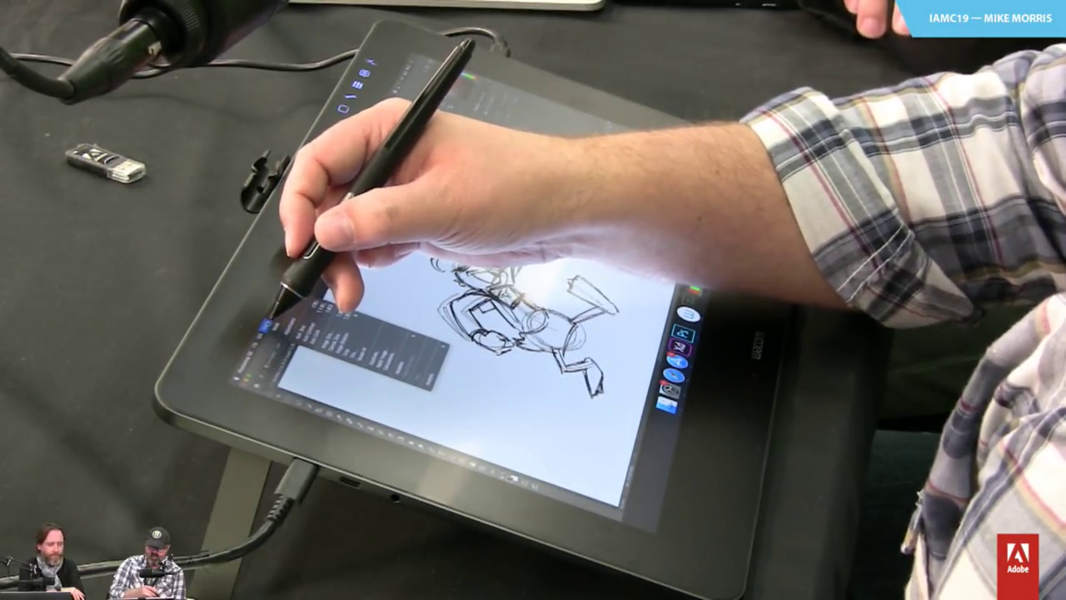
left_click(268, 321)
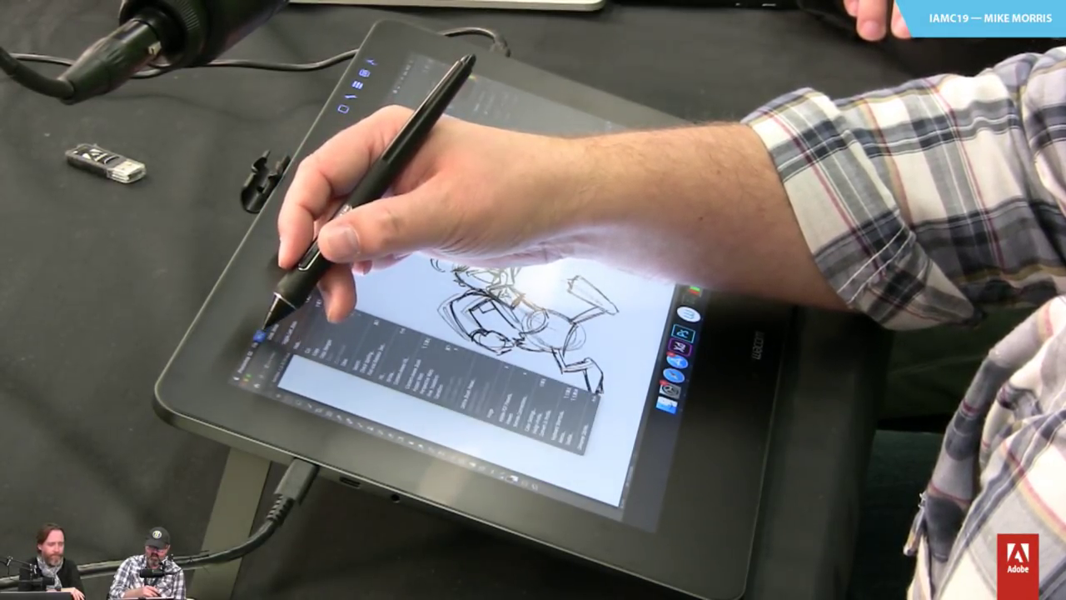
left_click(279, 308)
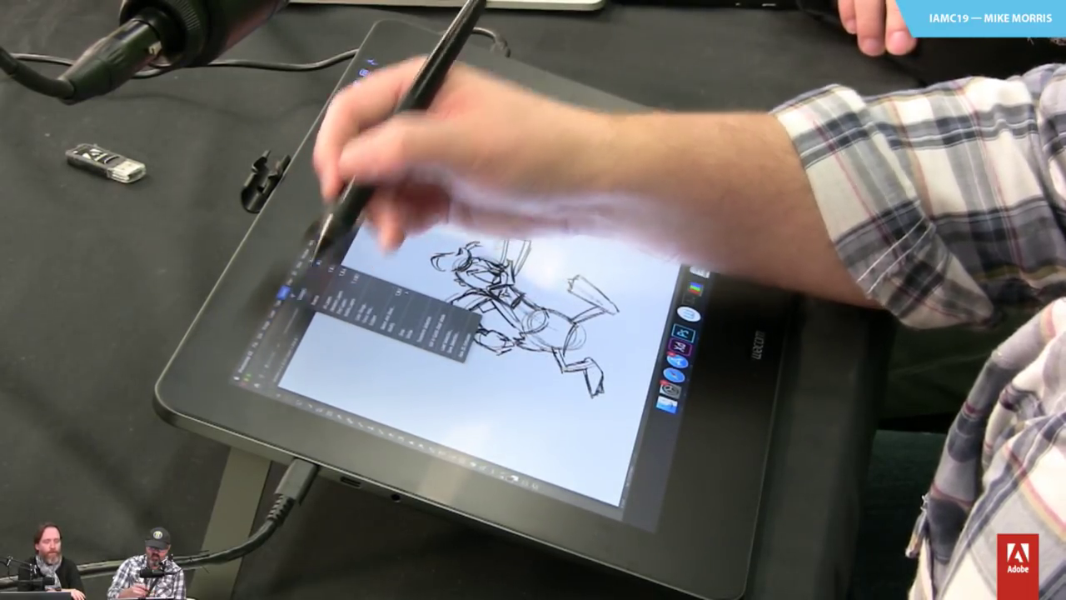
left_click(341, 279)
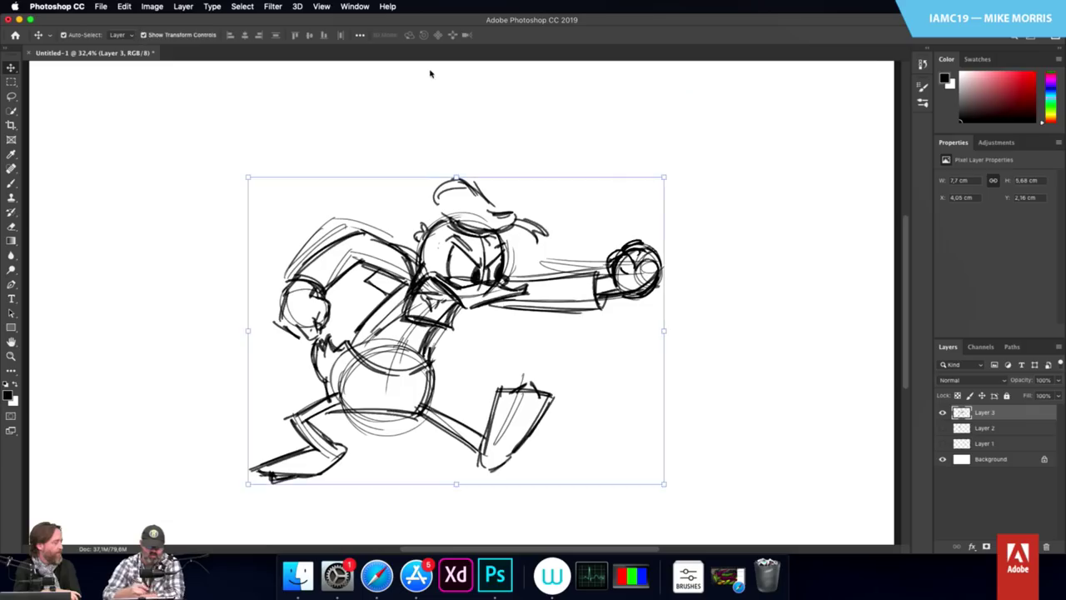
Step: Rotate the whole duck sketch 3° clockwise so the pose leans further forward
mouse_move(674, 173)
left_mouse_down()
mouse_move(682, 186)
mouse_move(656, 220)
left_mouse_up()
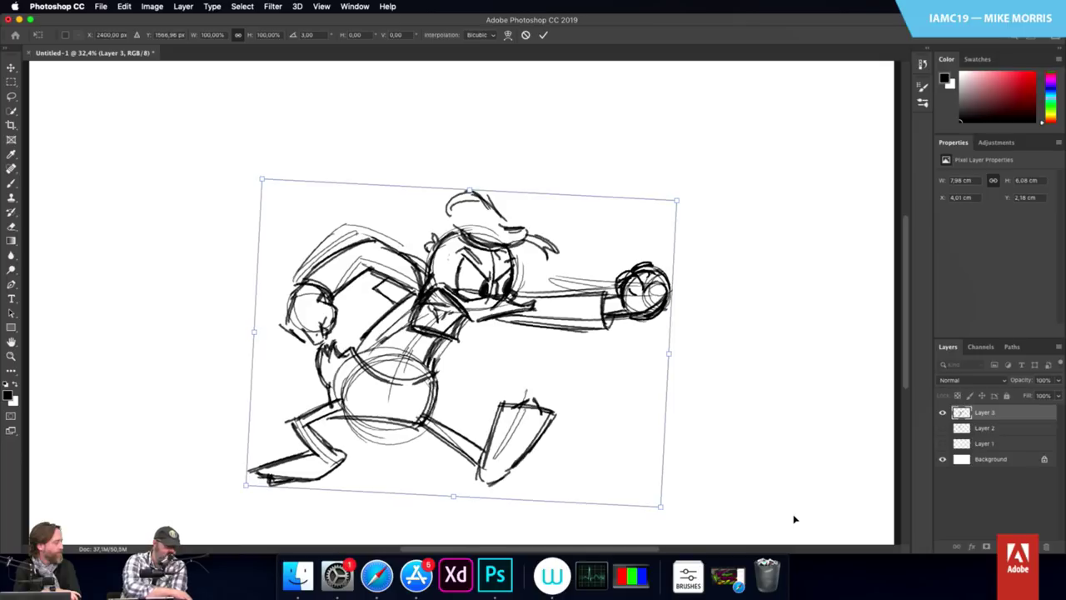
key("Return")
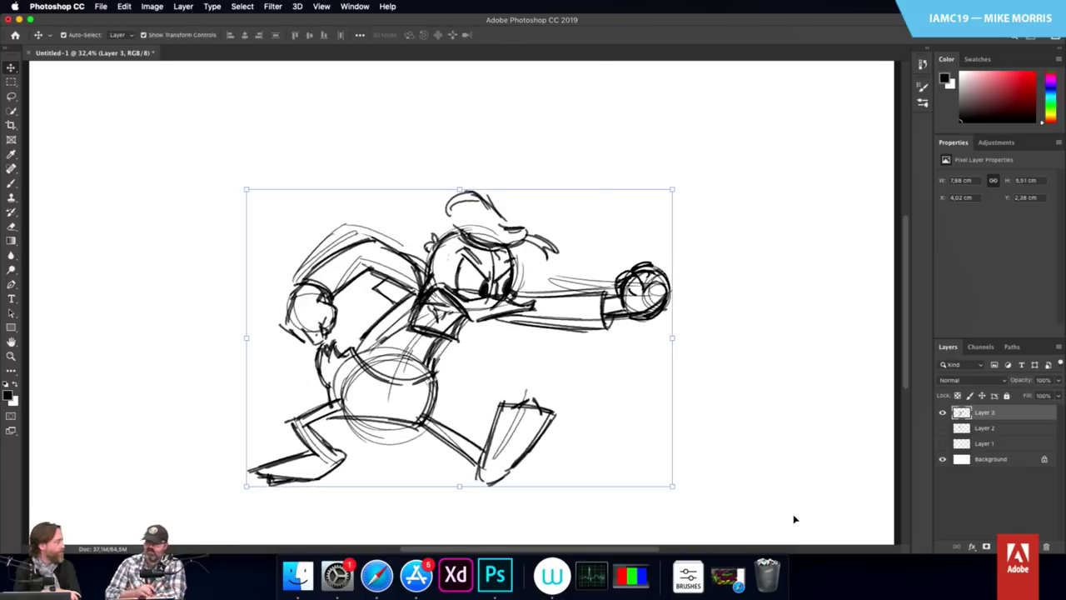
Step: Add a new layer above the duck sketch for brush work and fade the sketch layer to 35% opacity
left_click(10, 183)
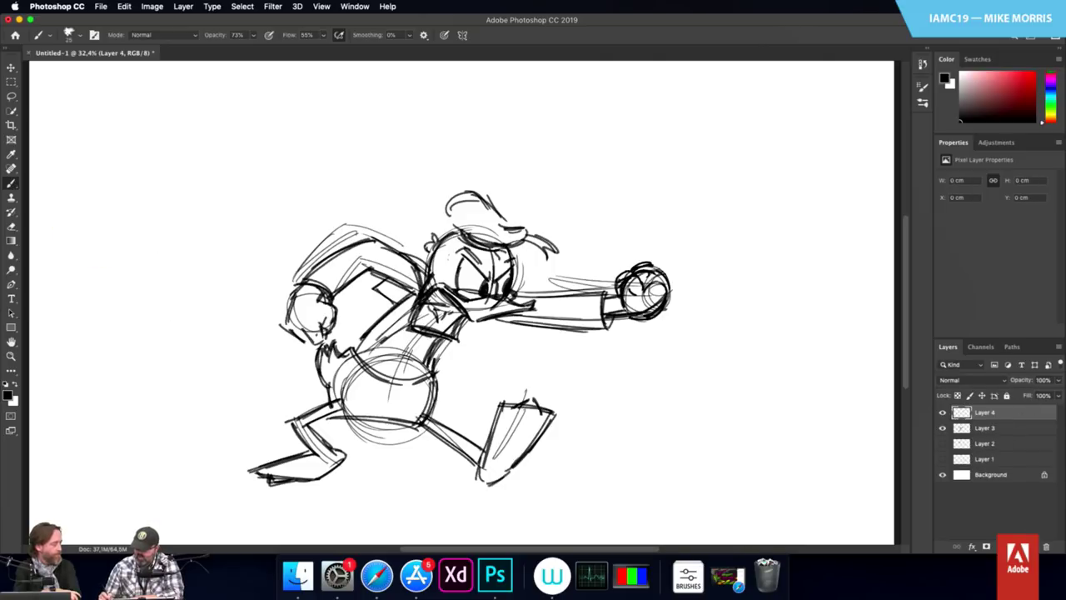
key("super+shift+alt+n")
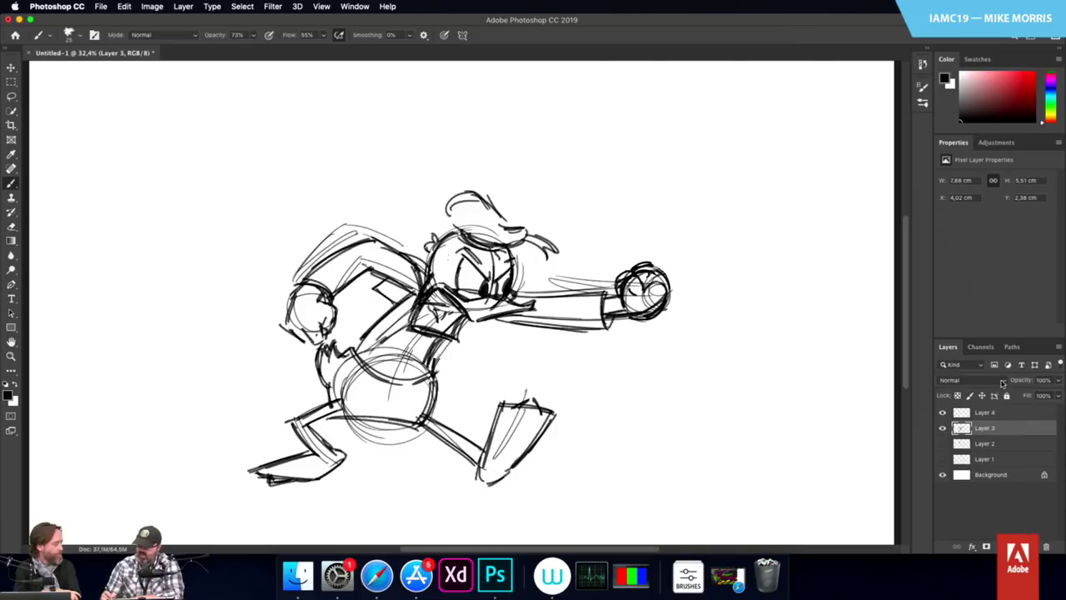
left_click(1058, 381)
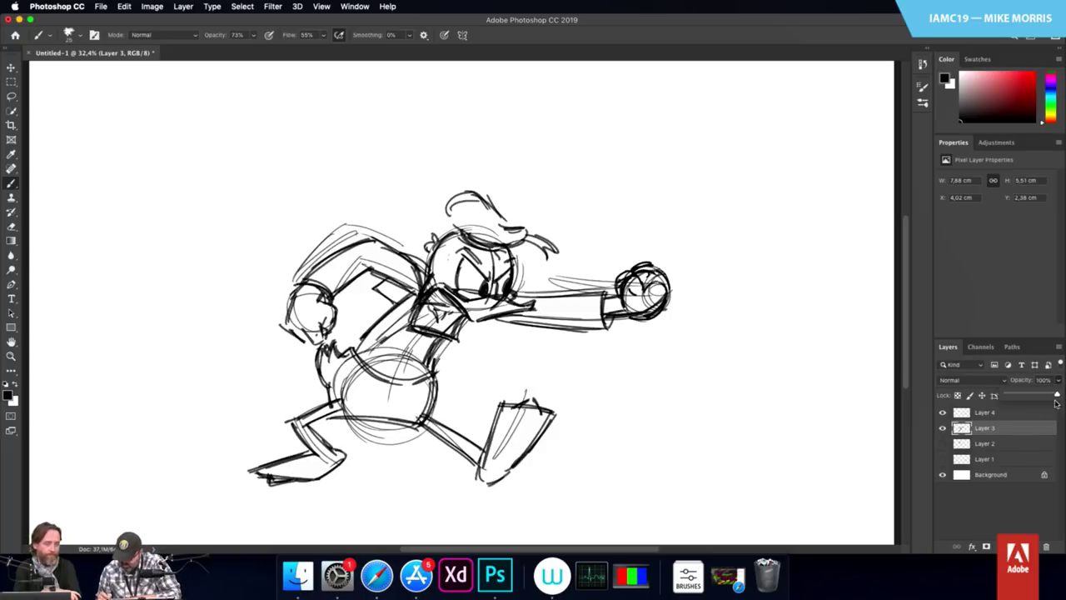
left_click_drag(1057, 399, 1025, 399)
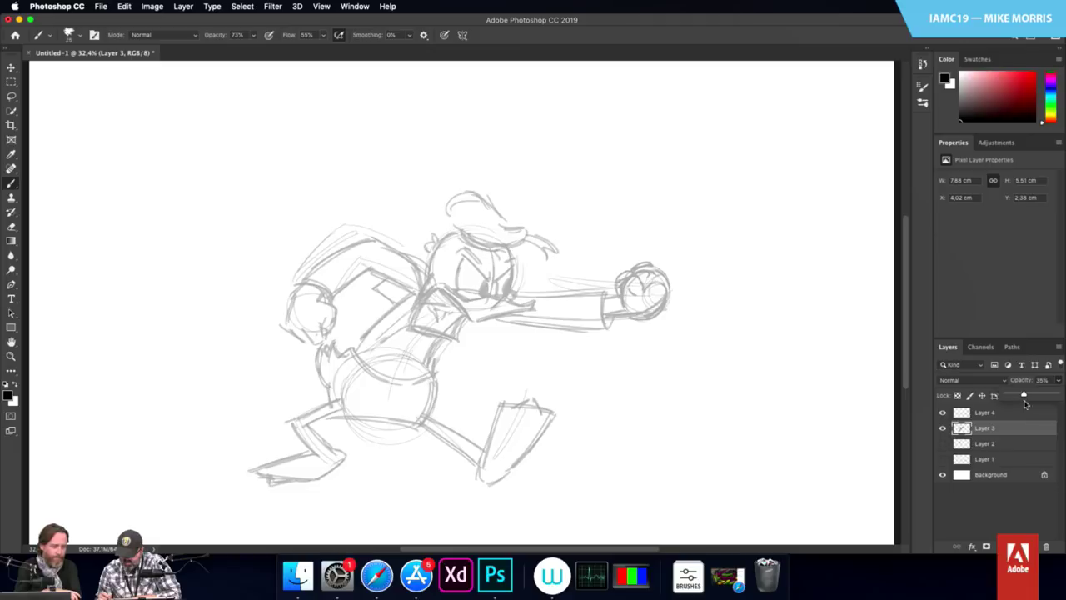
left_click(1021, 414)
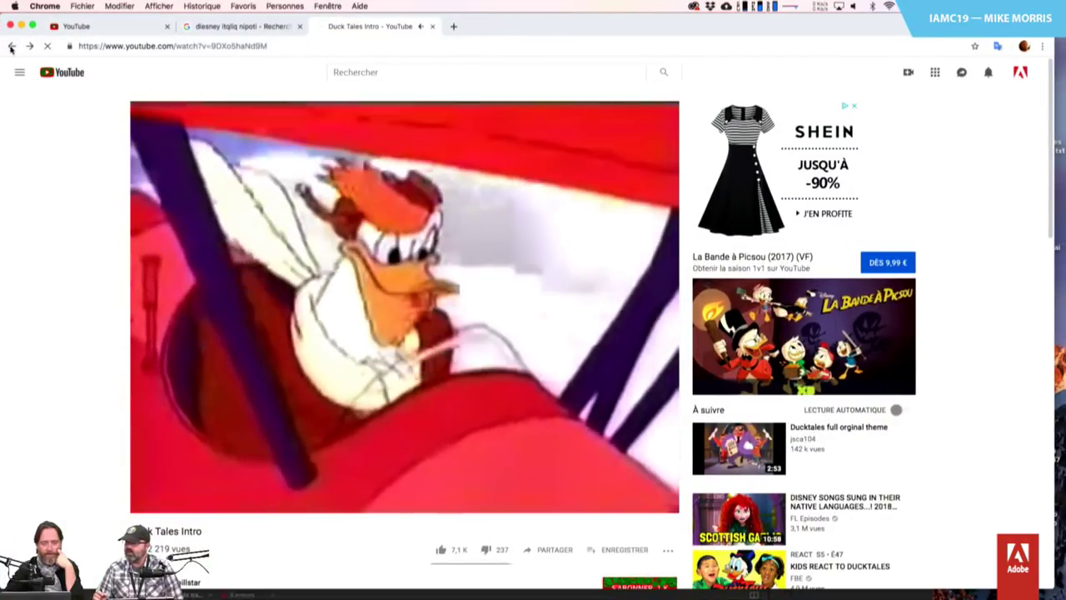
Step: Play the Disney XD DuckTales theme song from the "duck tales" search results, and close the video and remaining search tabs
left_click(10, 45)
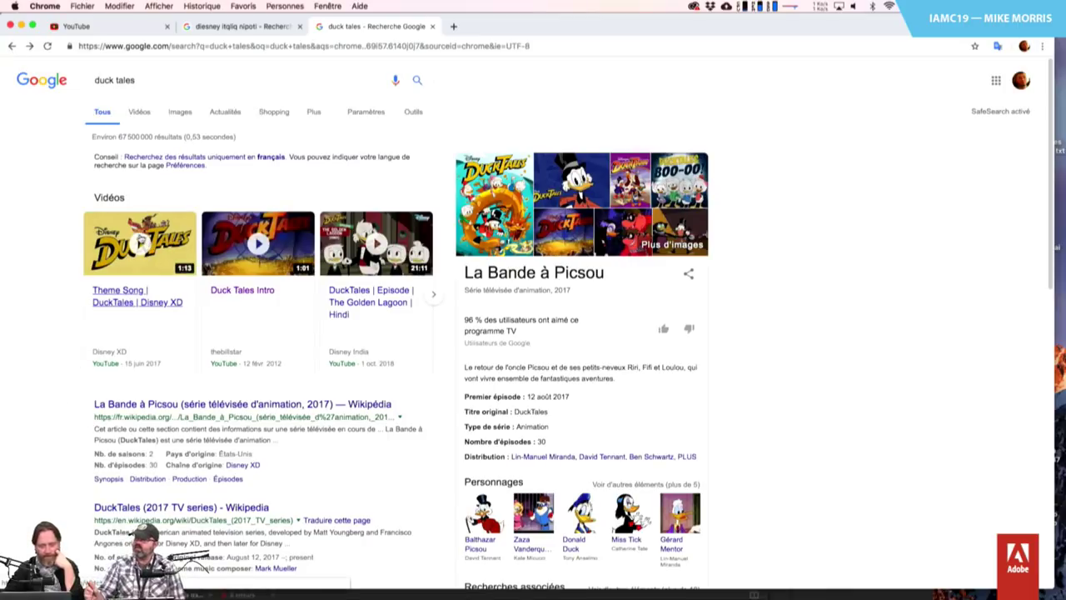
left_click(147, 244)
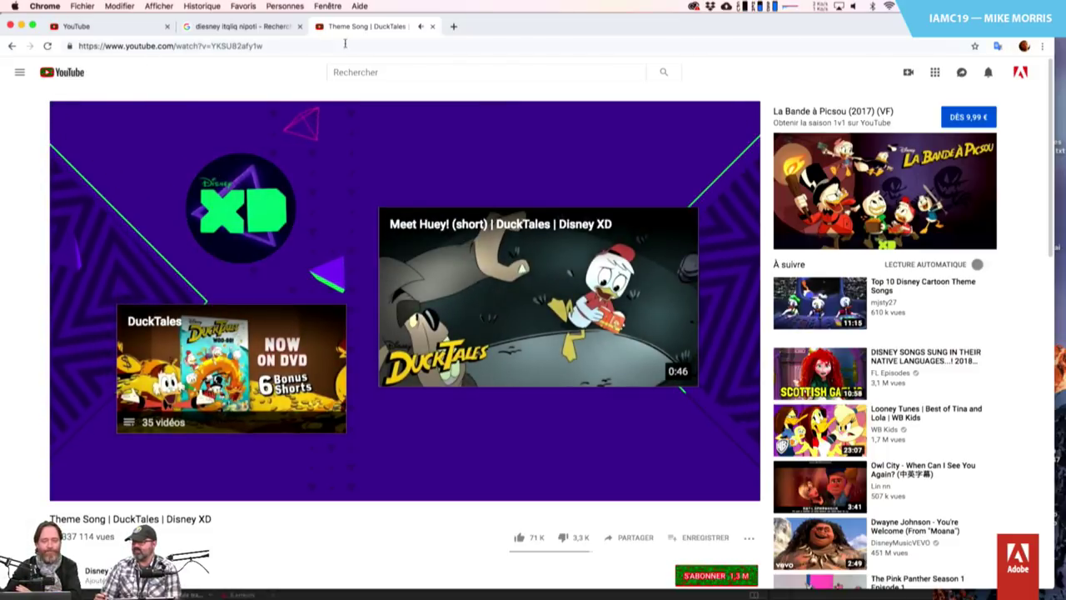
left_click(432, 27)
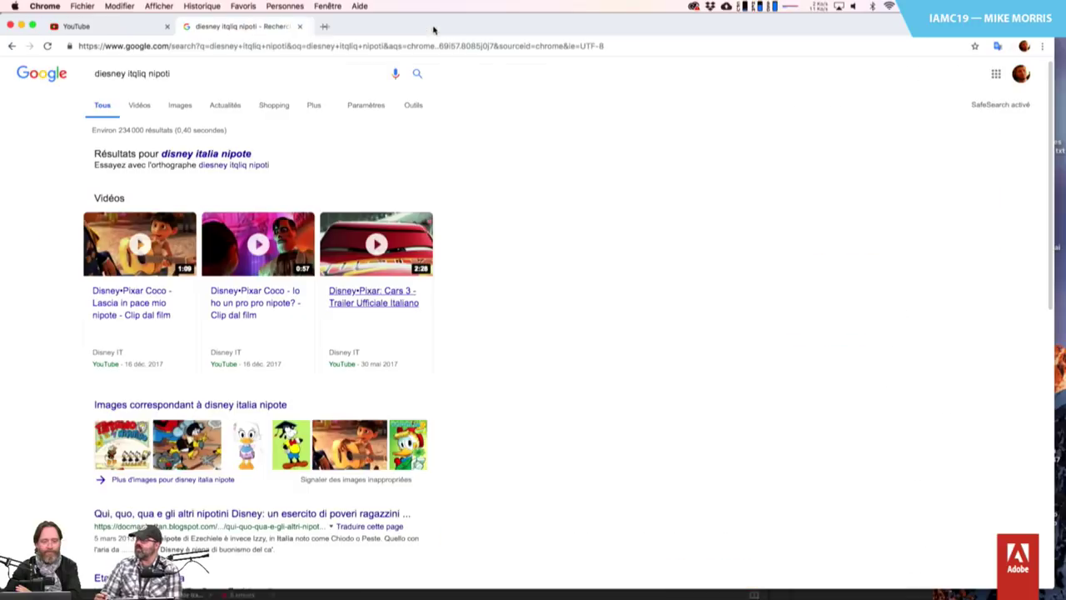
left_click(301, 26)
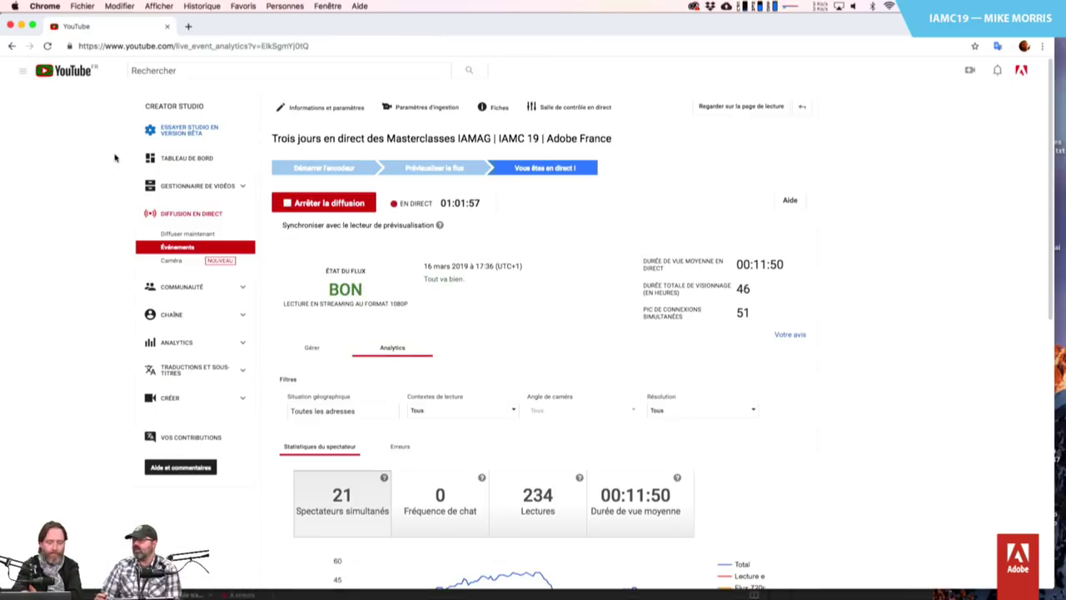
Step: Switch back to Photoshop and lower the opacity of Layer 3 to 21%
key("super+Tab")
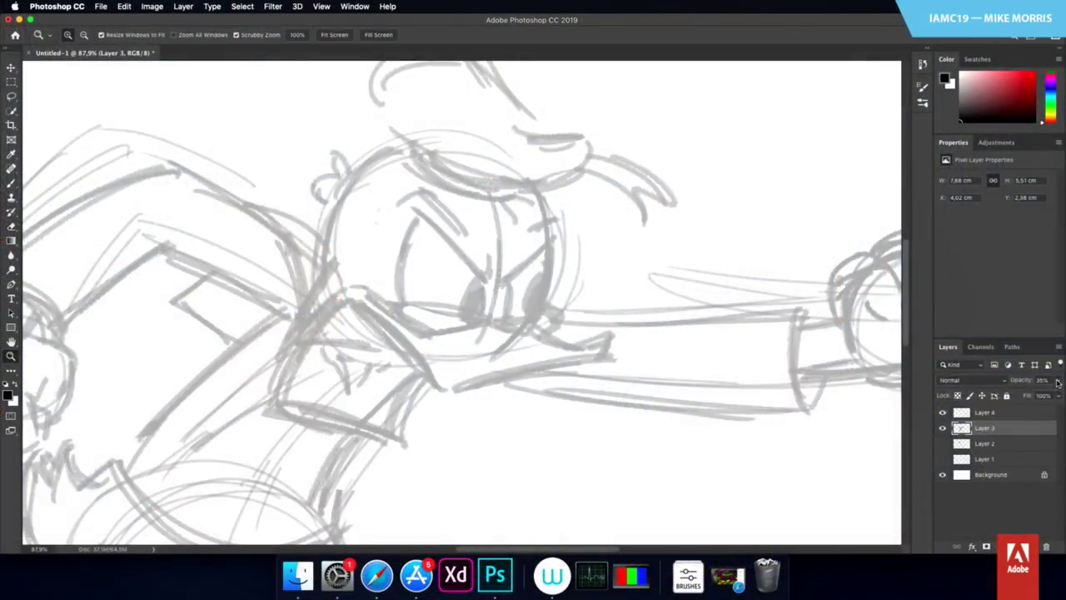
left_click(1058, 382)
left_click_drag(1050, 395, 1017, 396)
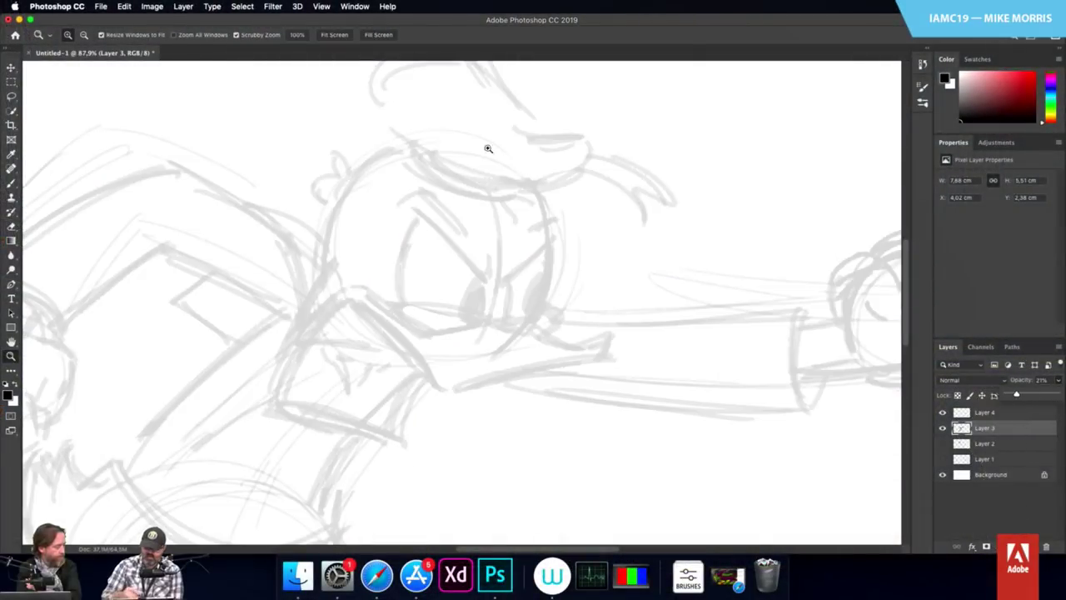
Step: Flip the faded duck sketch on Layer 3 horizontally so the character faces the opposite way
left_click(151, 7)
mouse_move(124, 7)
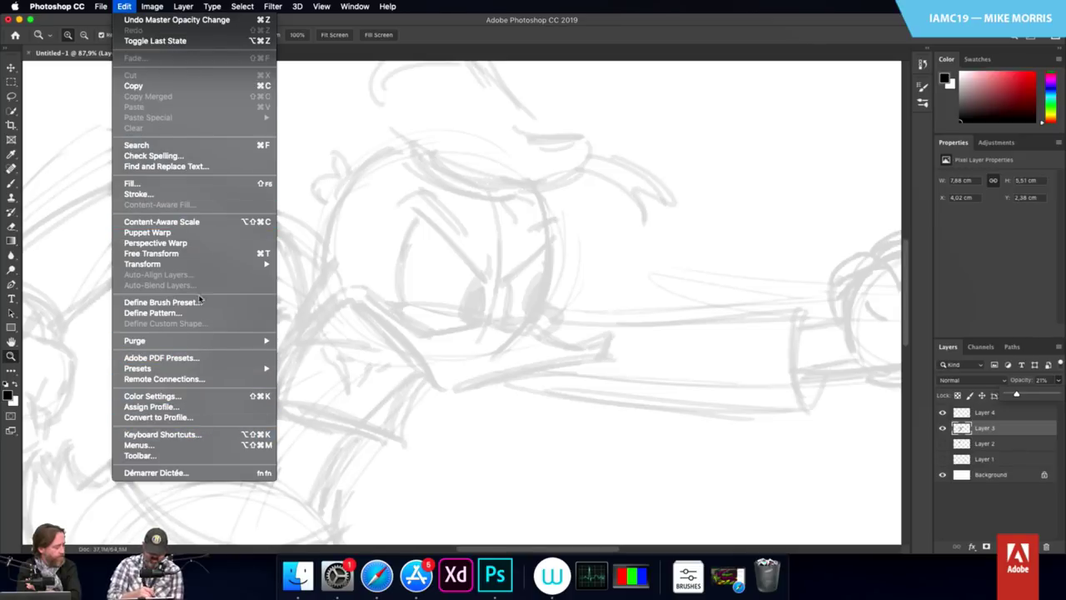
mouse_move(226, 265)
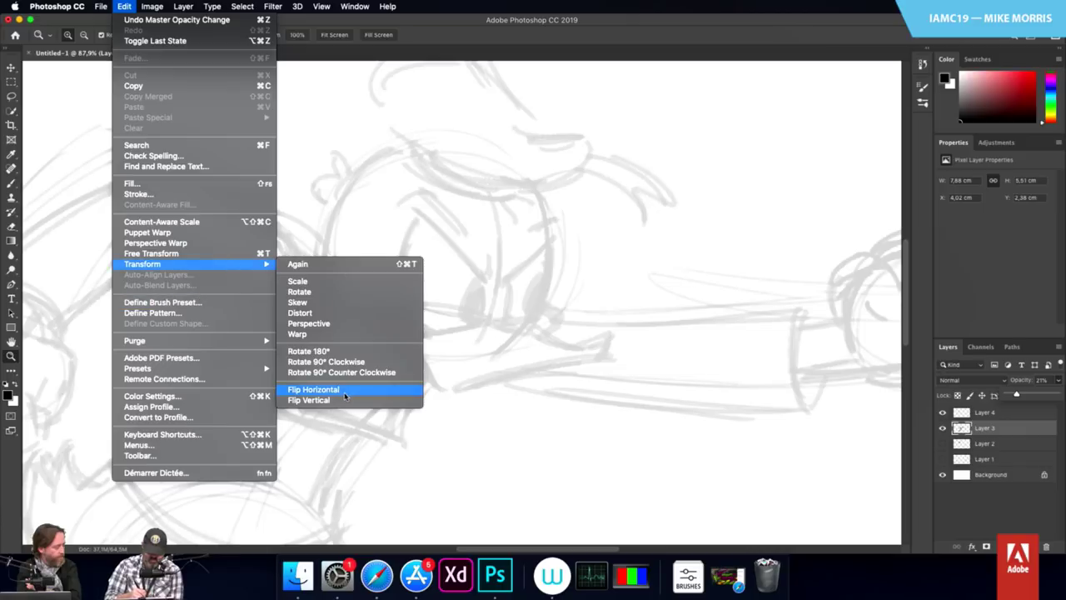
left_click(314, 390)
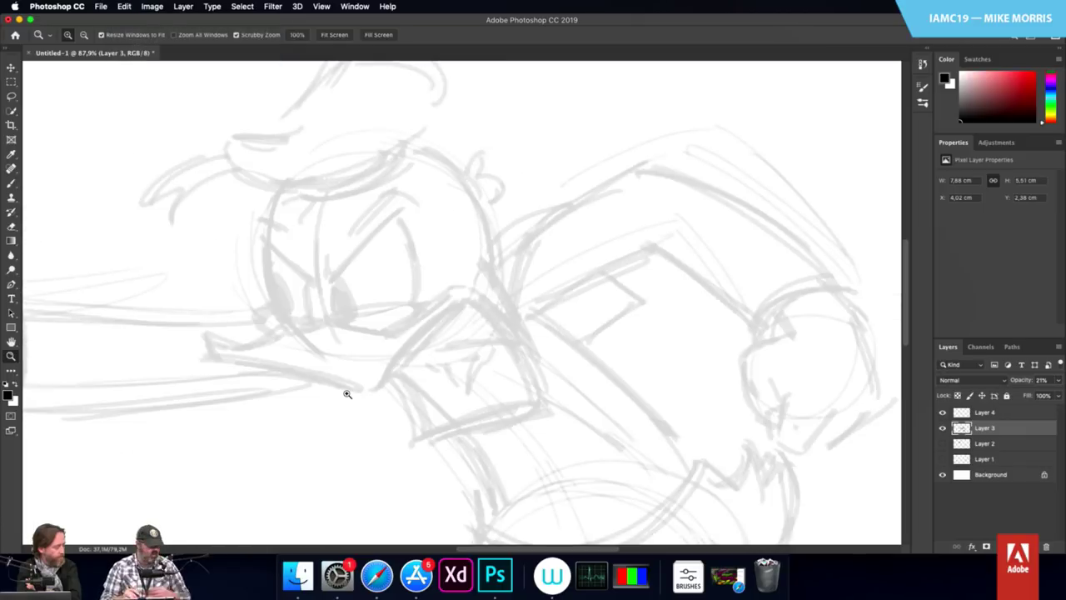
mouse_move(393, 377)
left_mouse_down()
mouse_move(721, 381)
mouse_move(542, 425)
left_mouse_up()
Step: Set the foreground colour to red, #ee250a
left_click(15, 384)
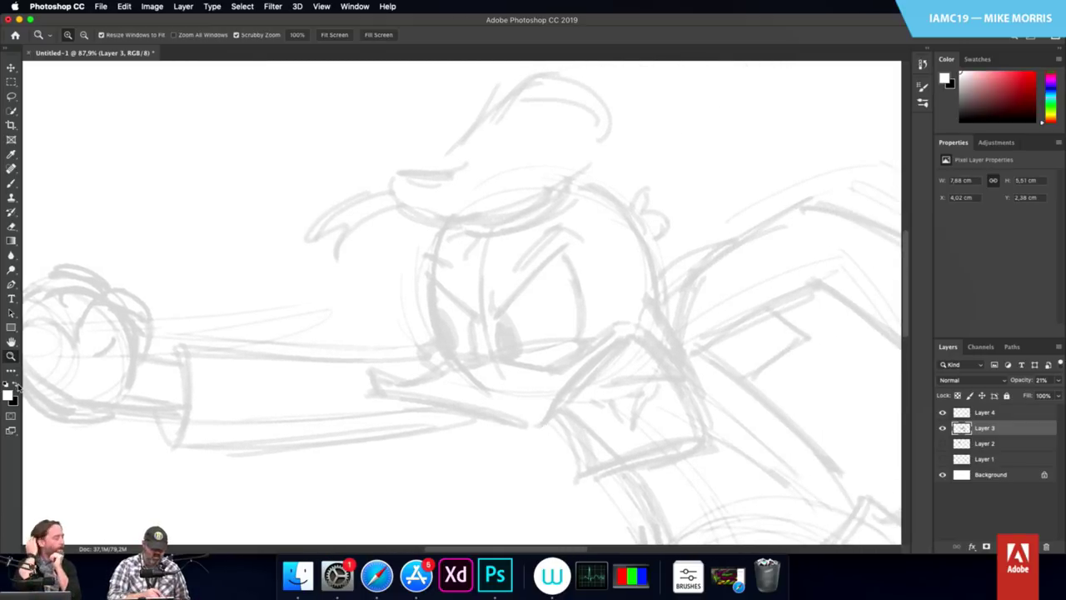
left_click(9, 397)
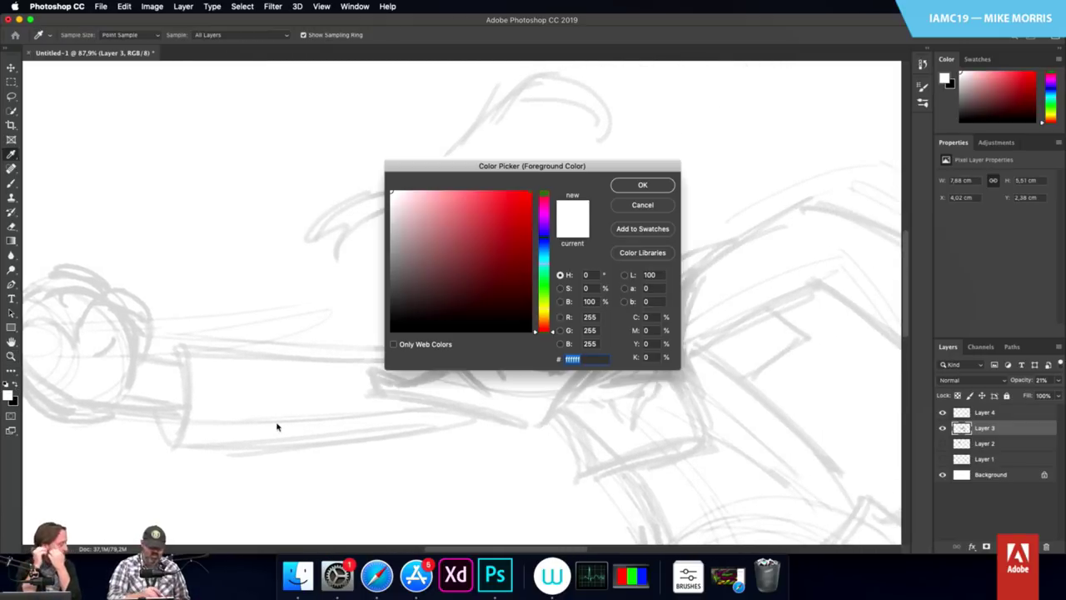
left_click(523, 204)
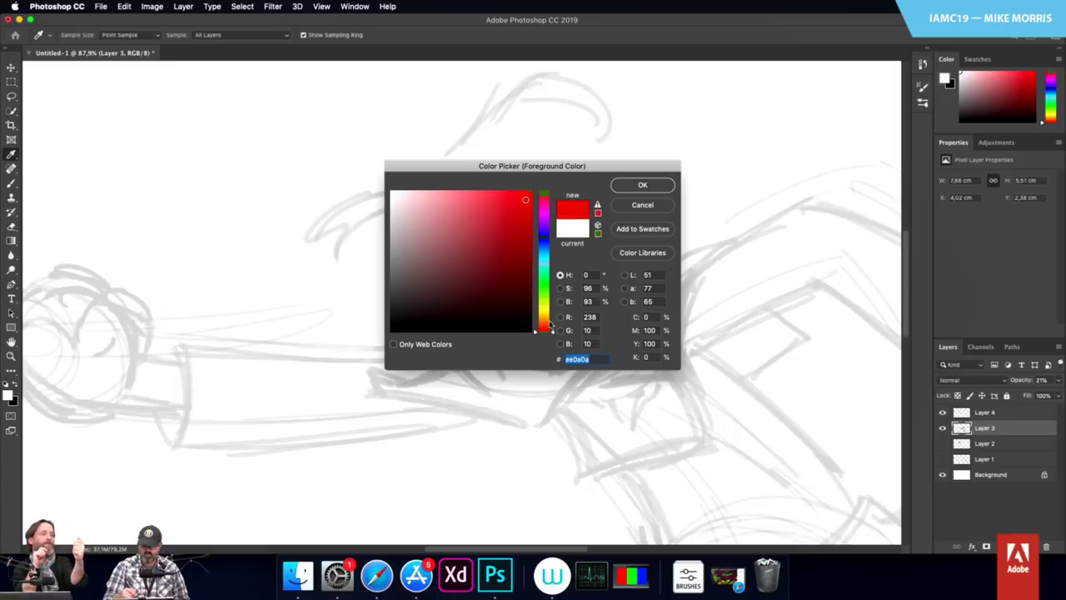
left_click_drag(553, 334, 551, 331)
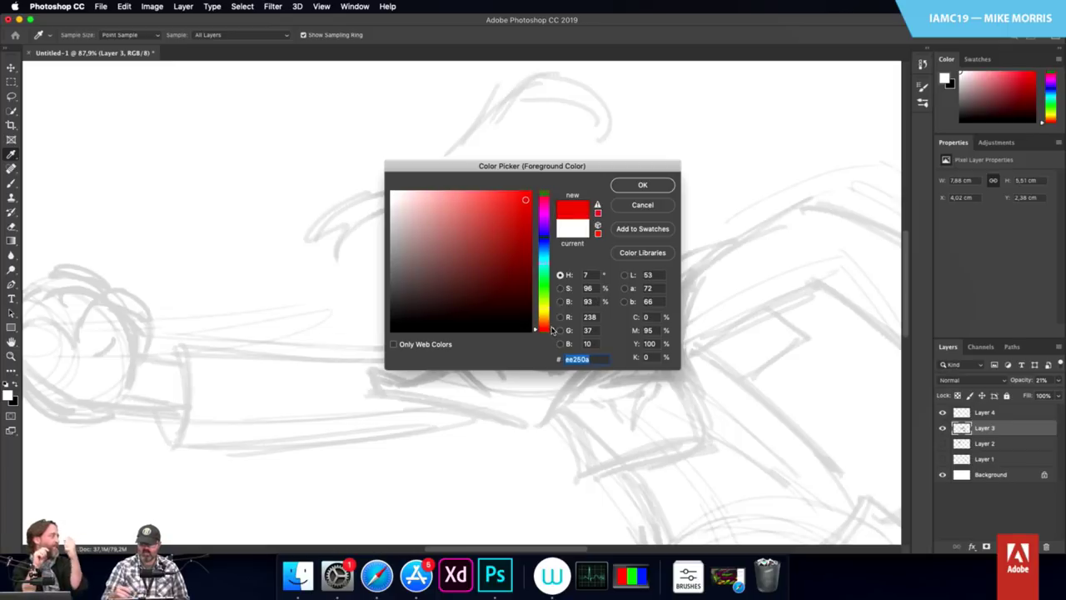
left_click(641, 185)
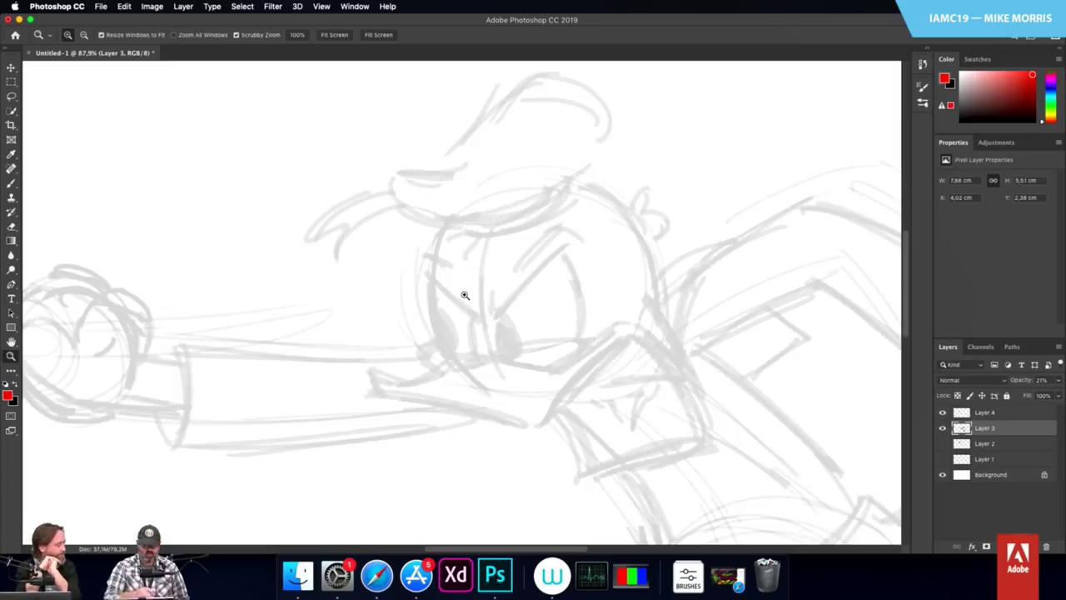
Step: Change the foreground colour to a bright sky blue by shifting only its hue
left_click(8, 396)
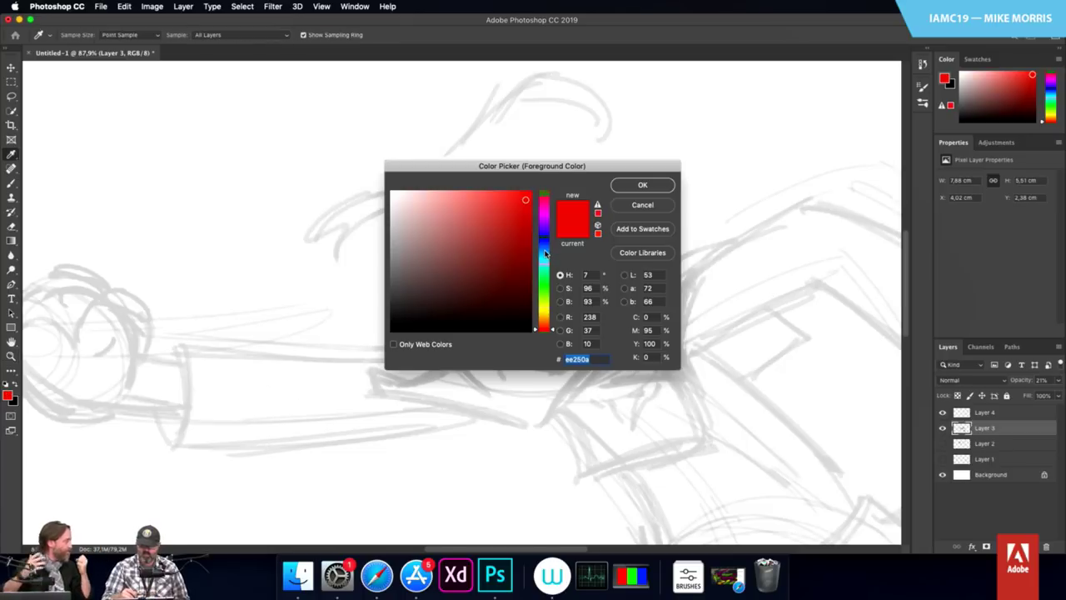
left_click(545, 253)
left_click_drag(551, 254, 550, 255)
left_click(642, 185)
key("z")
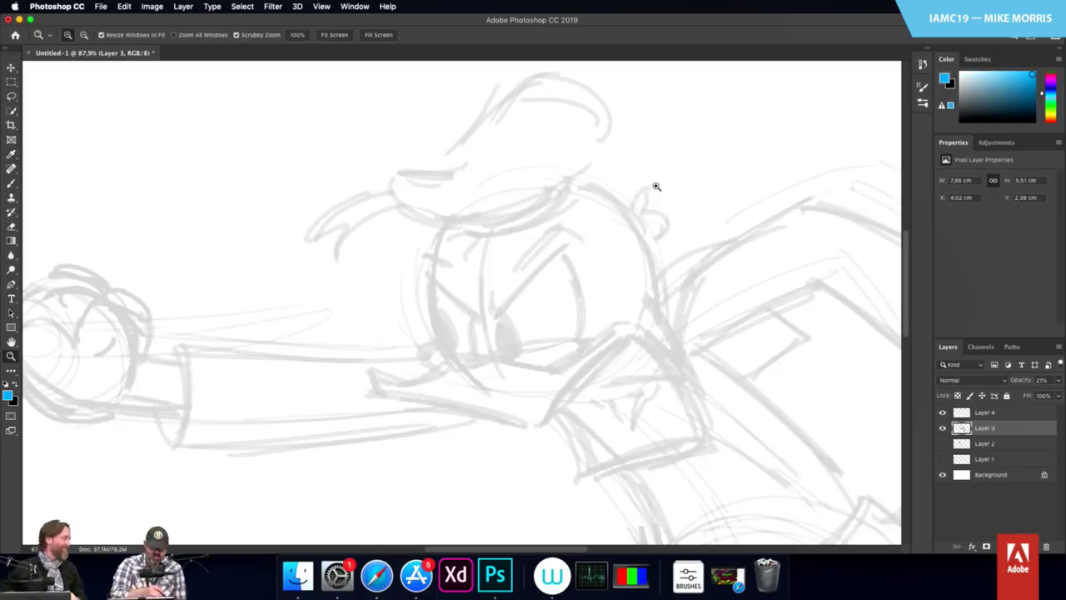
Step: Try a blue brush stroke along the front of the duck's head on Layer 3, and undo it
left_click(11, 184)
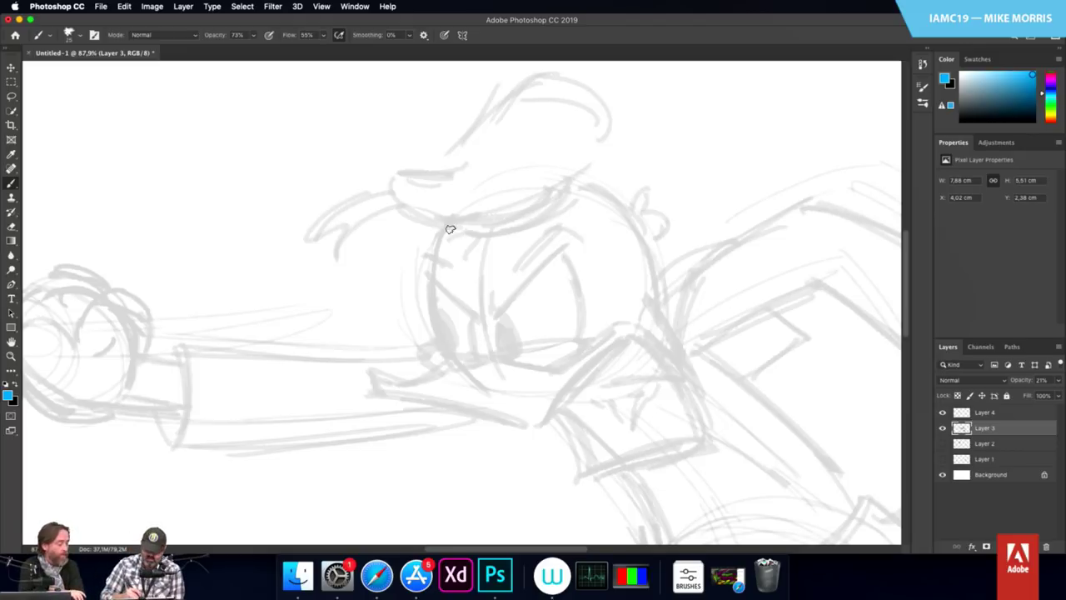
left_click_drag(464, 208, 436, 250)
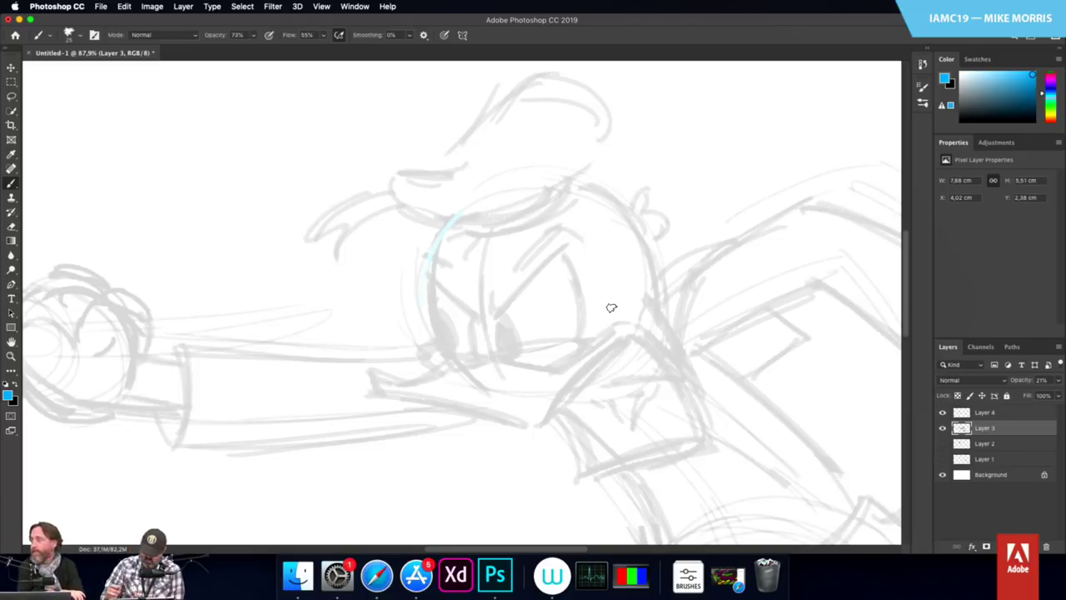
key("super+z")
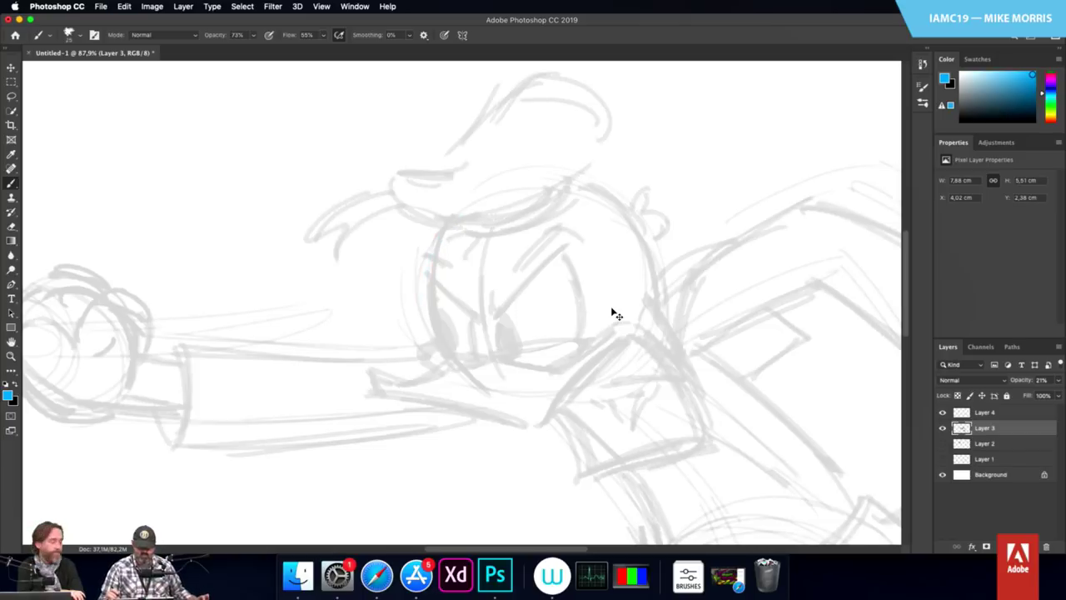
Step: Make Layer 4 active, test a blue stroke along the front of the head, and undo the stroke
left_click(1008, 414)
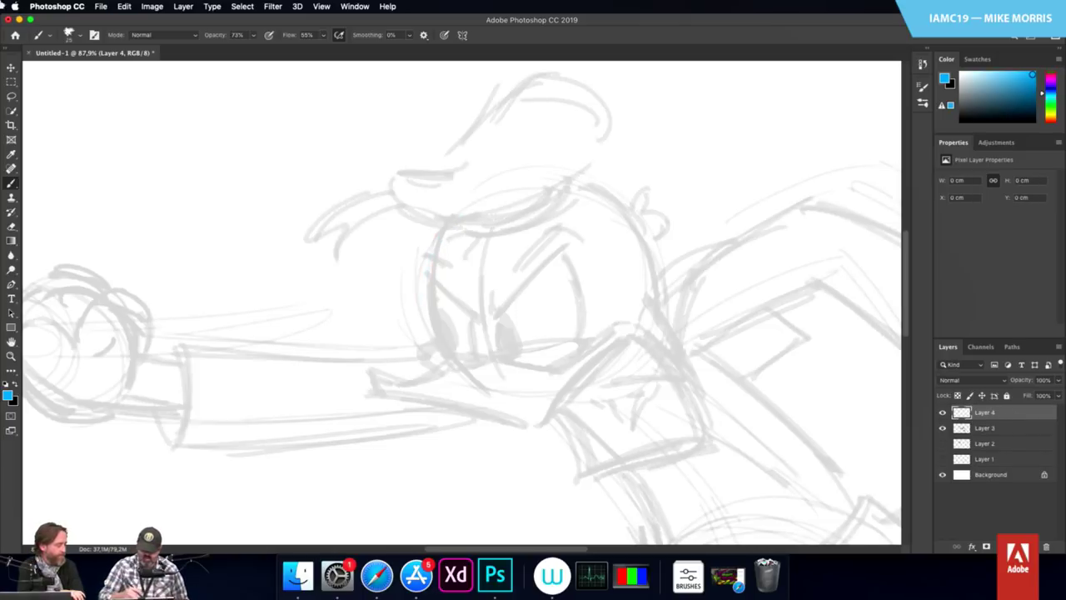
mouse_move(464, 209)
left_mouse_down()
mouse_move(427, 257)
mouse_move(425, 300)
left_mouse_up()
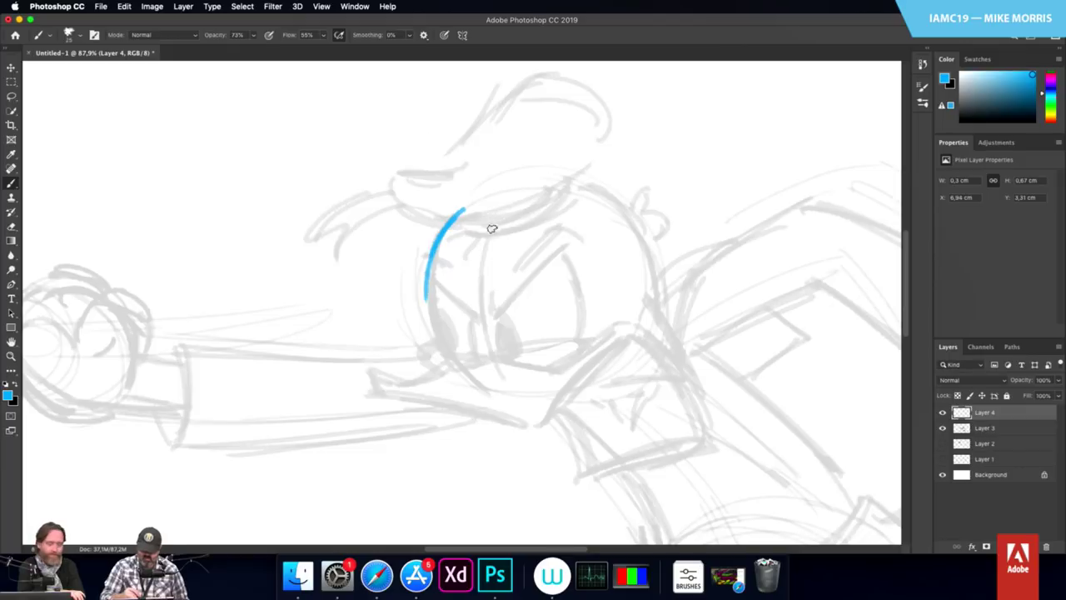
key("super+z")
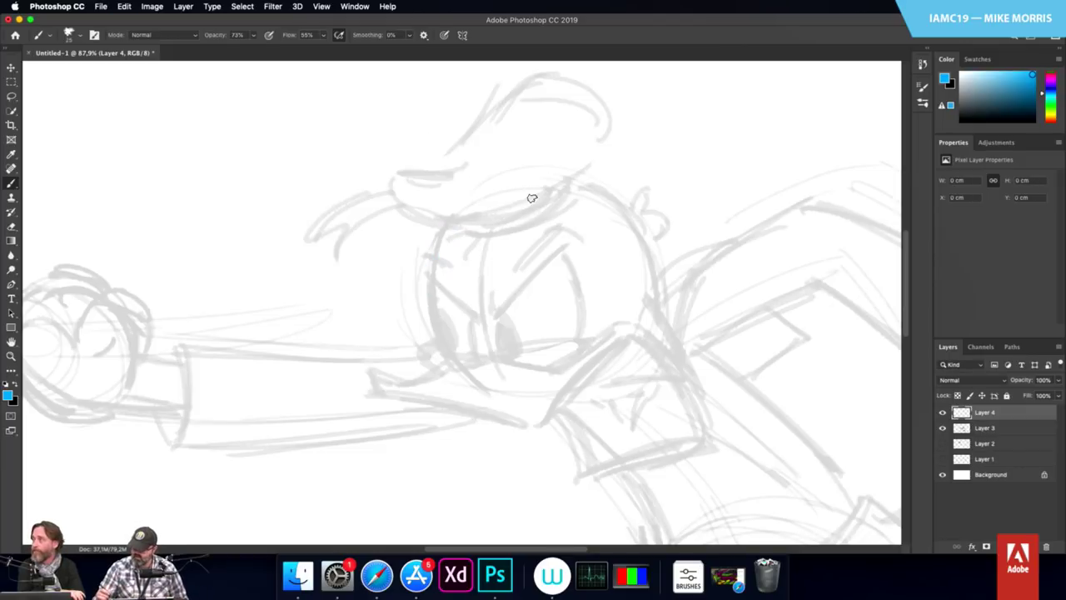
Step: Look through the brush presets and choose the hard pencil brush "KYLE – Crayon ultimate (dur)"
left_click(924, 103)
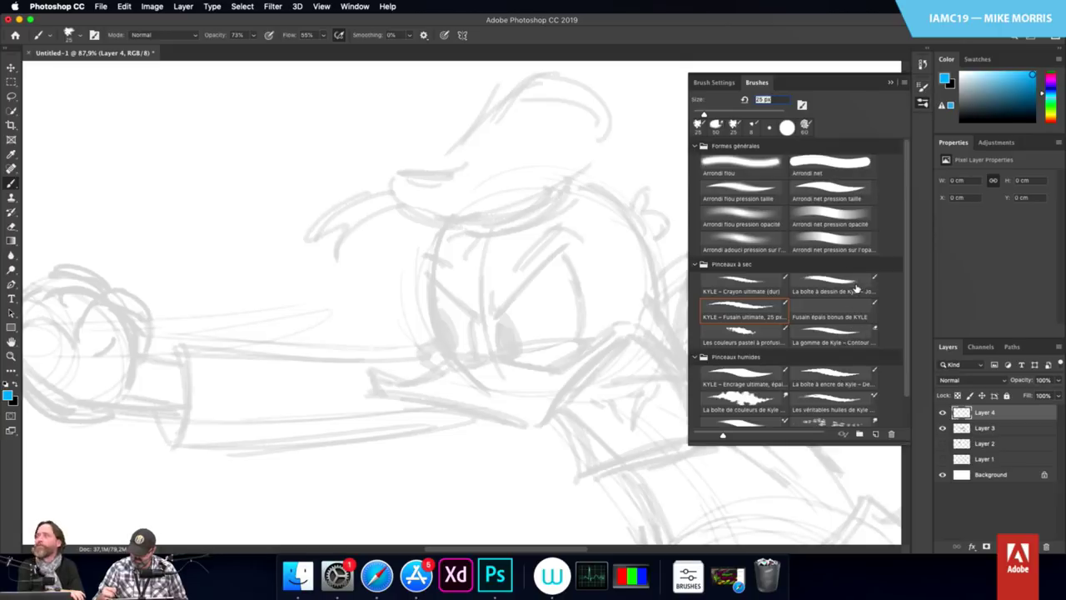
left_click_drag(907, 239, 908, 279)
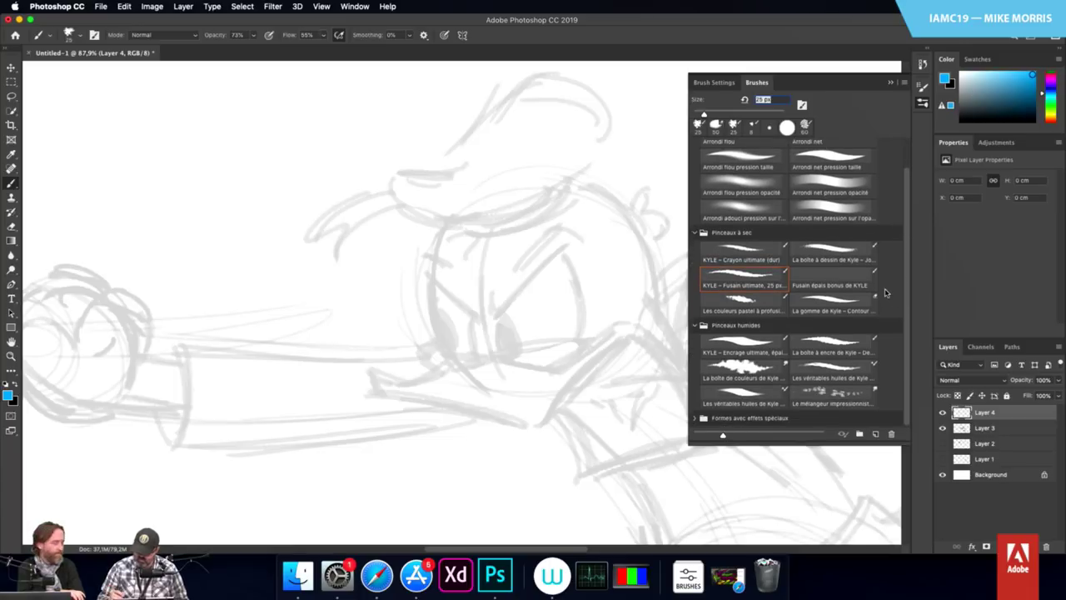
left_click(696, 419)
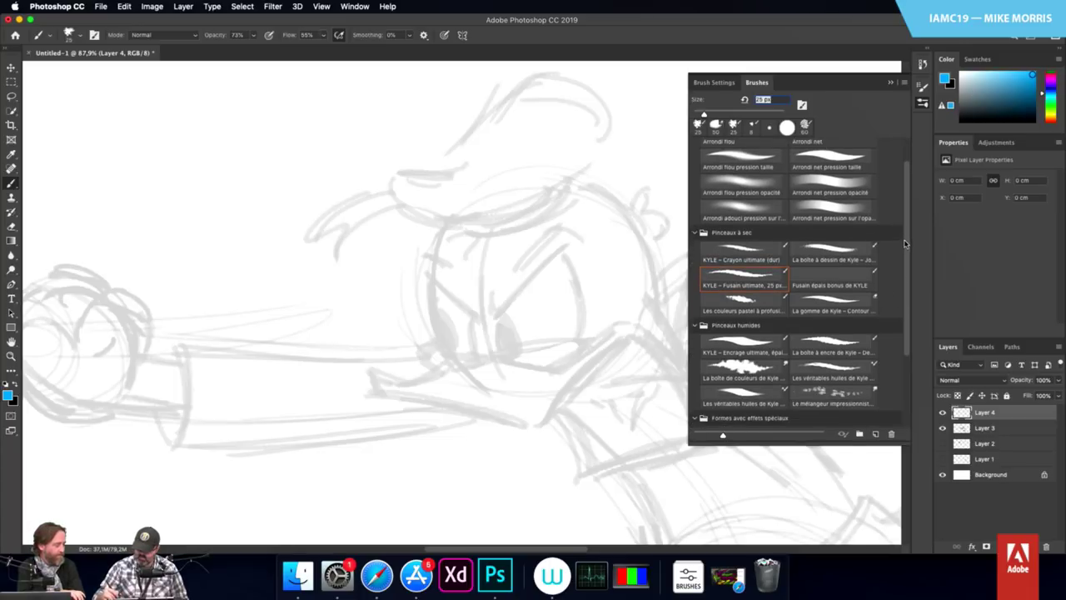
left_click_drag(905, 243, 932, 354)
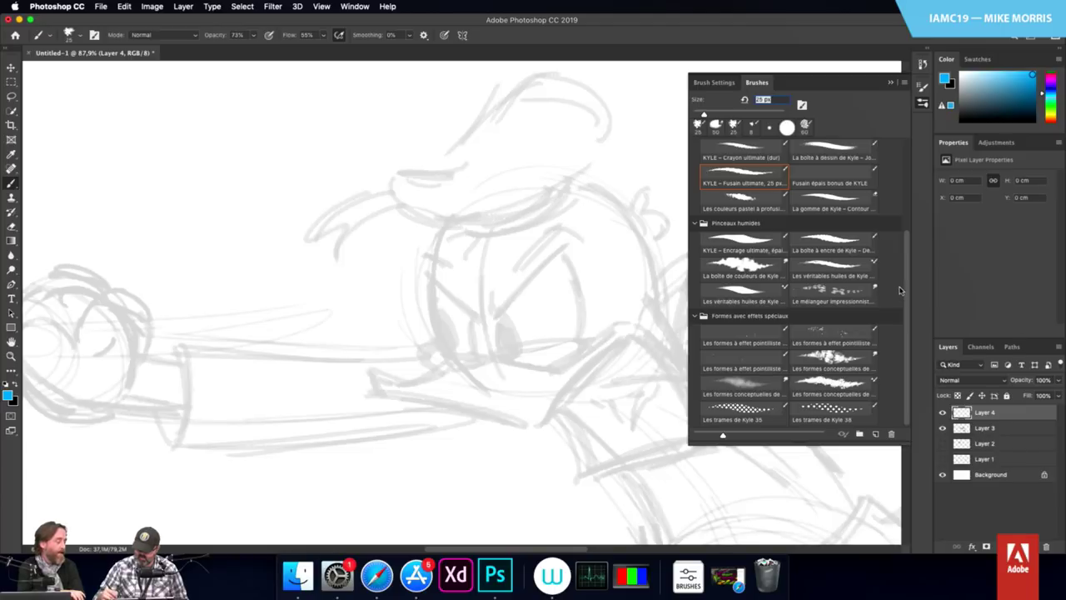
left_click_drag(899, 289, 898, 171)
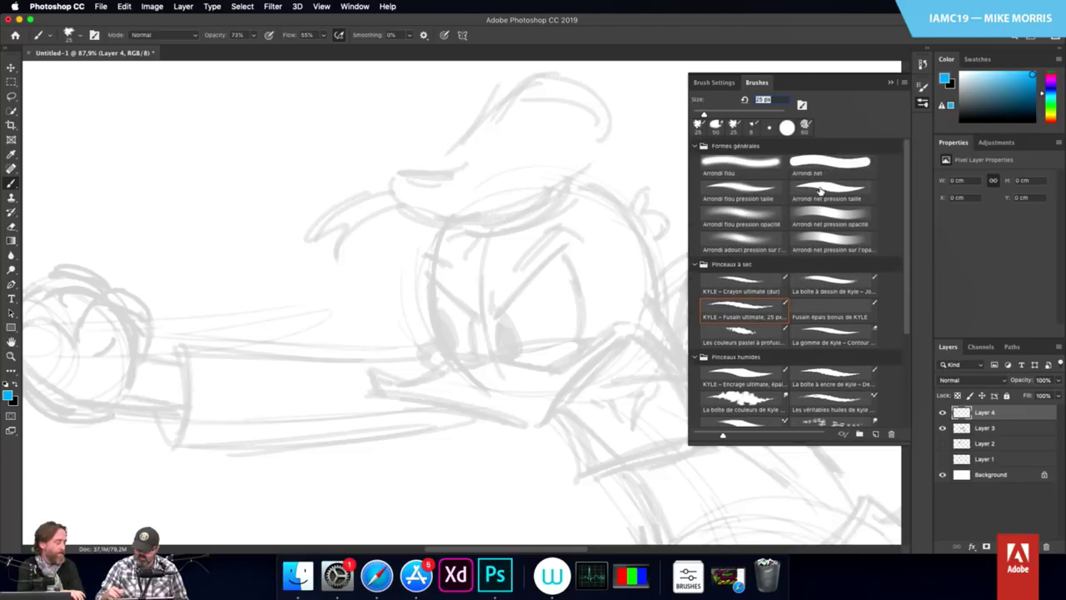
left_click(745, 284)
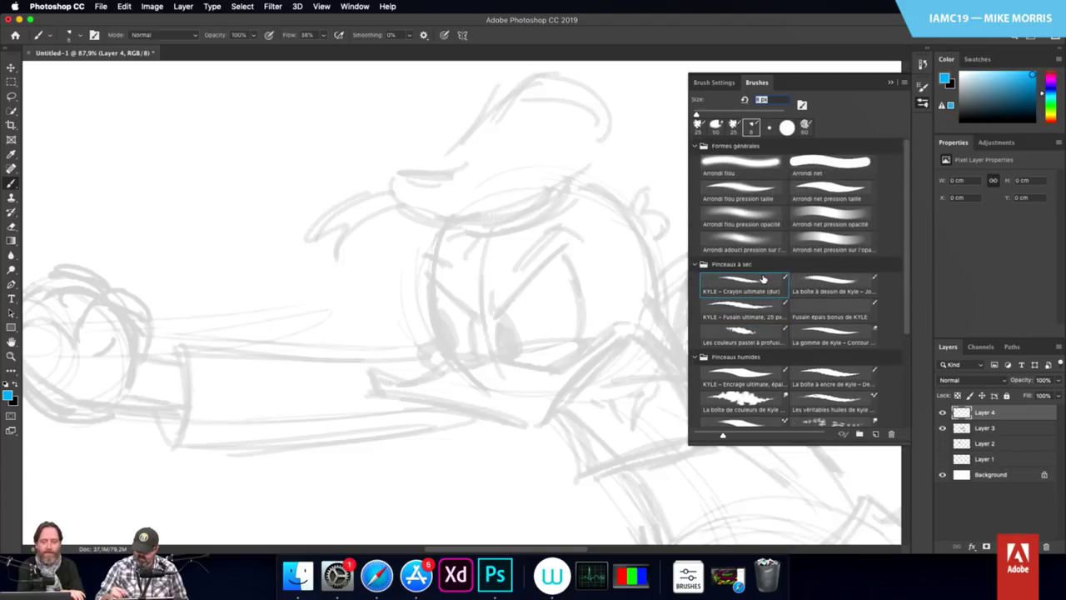
mouse_move(461, 217)
left_mouse_down()
mouse_move(439, 246)
mouse_move(431, 295)
left_mouse_up()
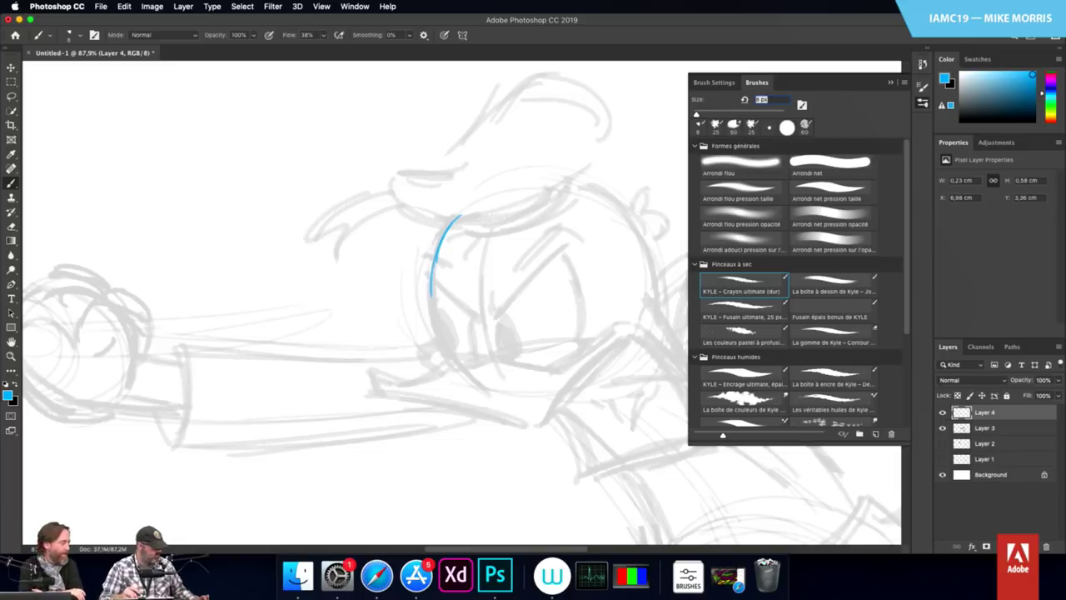
key("super+z")
key("super+z")
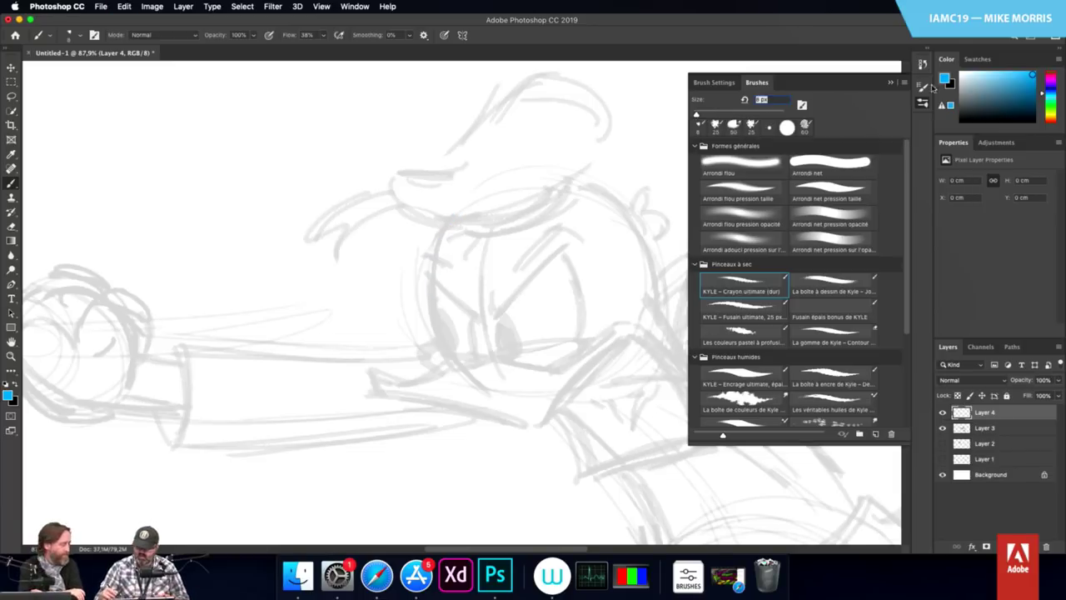
Step: Hide the brush presets and sketch the duck's round head in blue on Layer 4, following the faded sketch
left_click(924, 103)
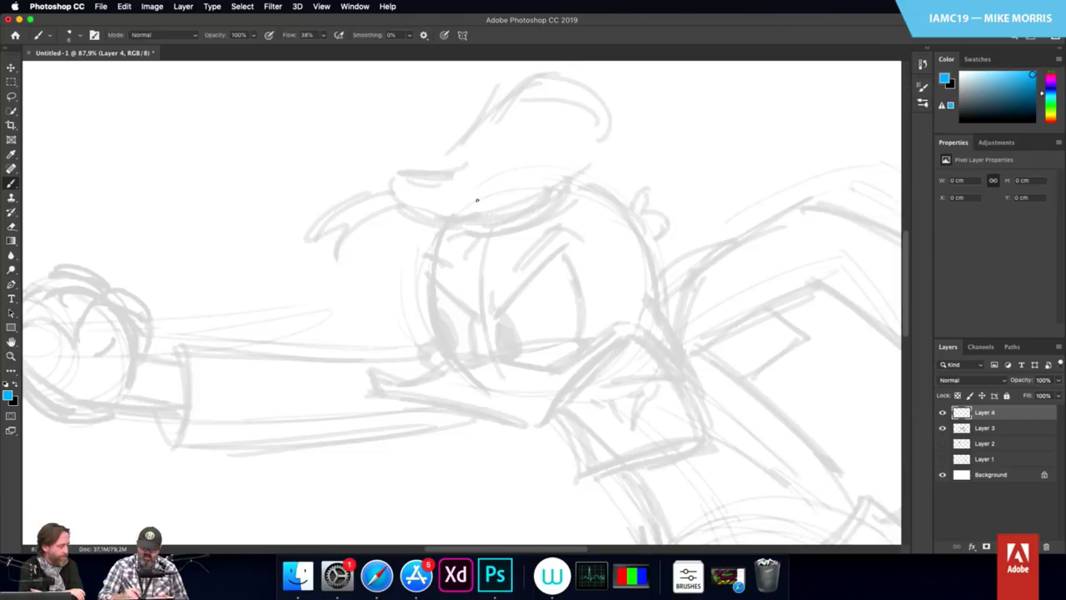
mouse_move(434, 247)
left_mouse_down()
mouse_move(498, 187)
mouse_move(537, 177)
mouse_move(622, 203)
mouse_move(641, 229)
mouse_move(642, 308)
left_mouse_up()
left_click_drag(647, 241, 643, 313)
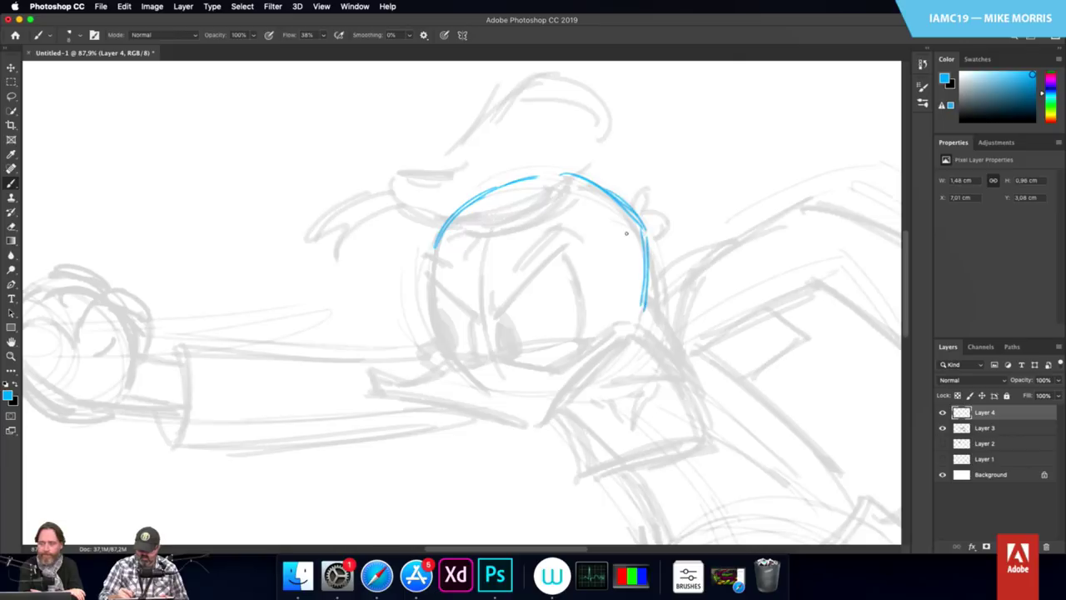
mouse_move(433, 247)
left_mouse_down()
mouse_move(445, 345)
mouse_move(500, 360)
mouse_move(578, 346)
left_mouse_up()
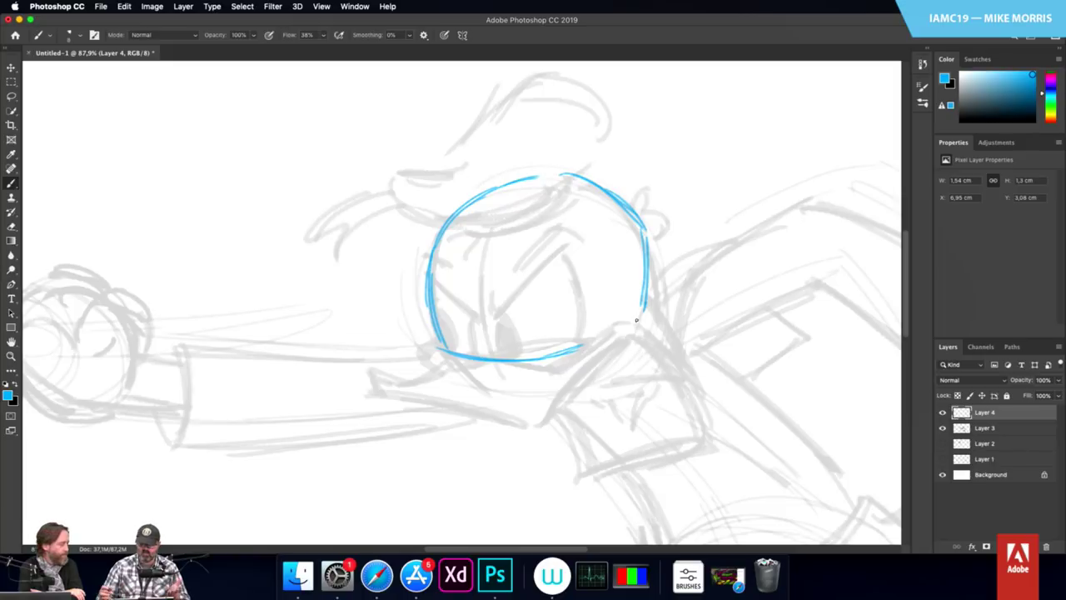
Step: Sketch blue construction lines for both of the duck's eyes and the beak's upper edge beneath them
mouse_move(513, 245)
left_mouse_down()
mouse_move(498, 316)
mouse_move(512, 358)
left_mouse_up()
left_click_drag(503, 288, 509, 359)
mouse_move(580, 265)
left_mouse_down()
mouse_move(578, 345)
mouse_move(582, 265)
left_mouse_up()
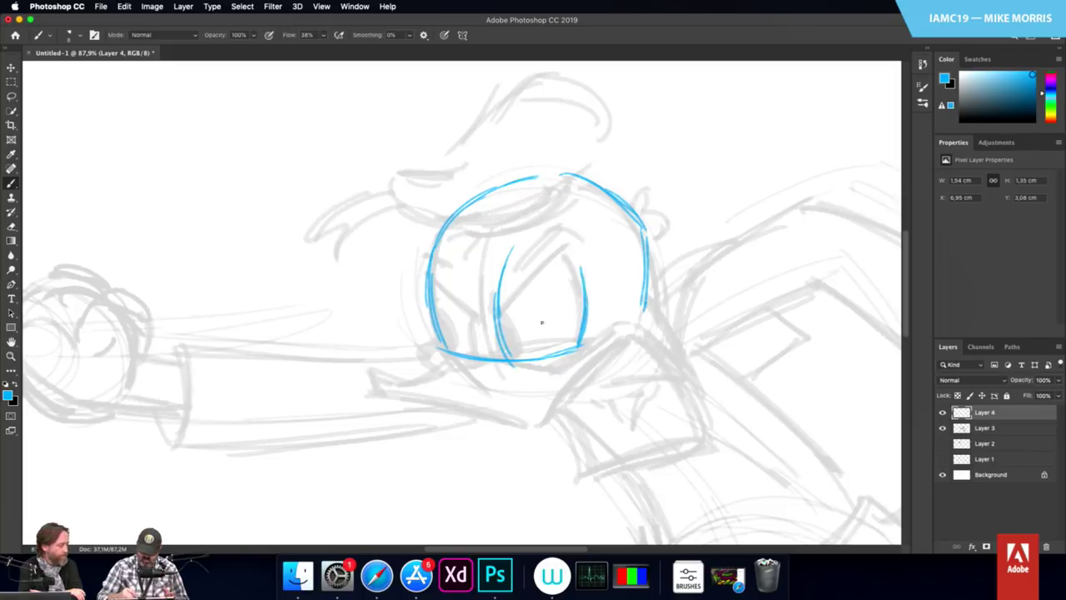
mouse_move(461, 273)
left_mouse_down()
mouse_move(478, 355)
mouse_move(422, 345)
mouse_move(429, 358)
mouse_move(550, 364)
mouse_move(626, 325)
mouse_move(671, 350)
left_mouse_up()
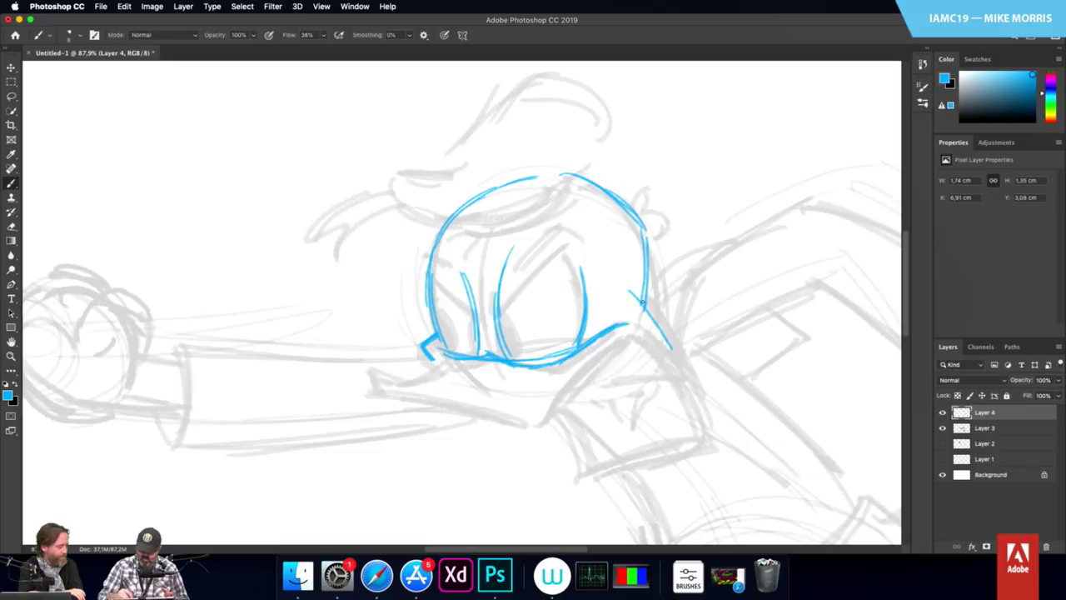
Step: Sketch the cheek, the curve down to the mouth corner and the upturned beak tip in blue
left_click_drag(636, 291, 677, 356)
left_click_drag(626, 323, 693, 393)
left_click_drag(655, 339, 707, 435)
mouse_move(436, 359)
left_mouse_down()
mouse_move(398, 374)
mouse_move(370, 357)
mouse_move(373, 383)
left_mouse_up()
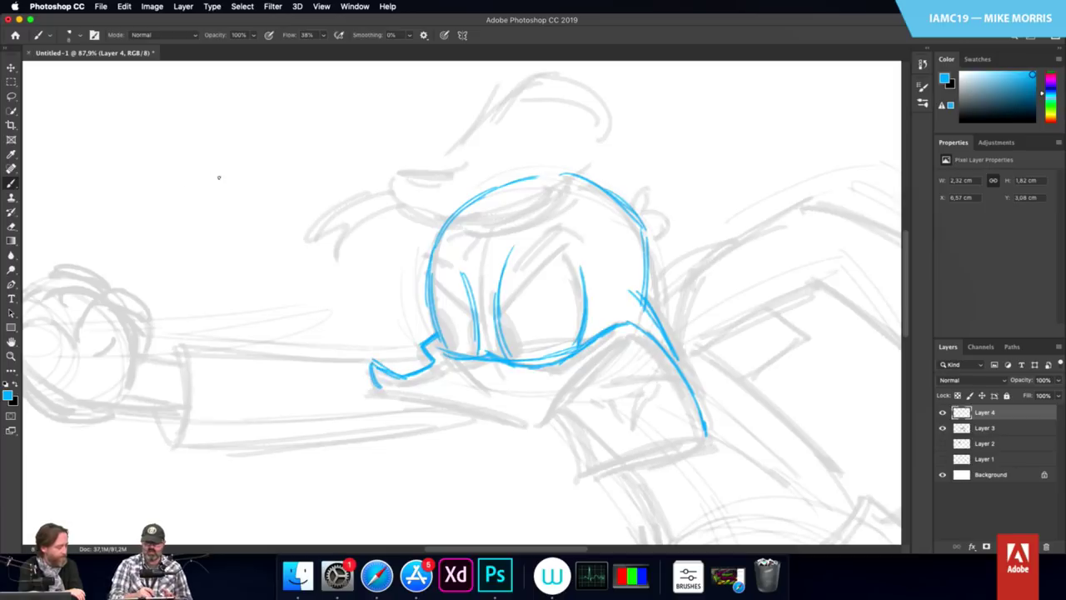
Step: Sketch a small blue demonstration duck head above the outstretched arm: a circle with a beak wrapped around its lower edge
mouse_move(229, 107)
left_mouse_down()
mouse_move(281, 190)
mouse_move(291, 146)
mouse_move(274, 114)
mouse_move(237, 217)
mouse_move(189, 140)
mouse_move(177, 201)
mouse_move(263, 205)
mouse_move(150, 201)
mouse_move(171, 200)
mouse_move(185, 175)
mouse_move(184, 192)
mouse_move(155, 200)
mouse_move(265, 211)
left_mouse_up()
mouse_move(190, 190)
left_mouse_down()
mouse_move(150, 198)
mouse_move(219, 214)
mouse_move(274, 185)
left_mouse_up()
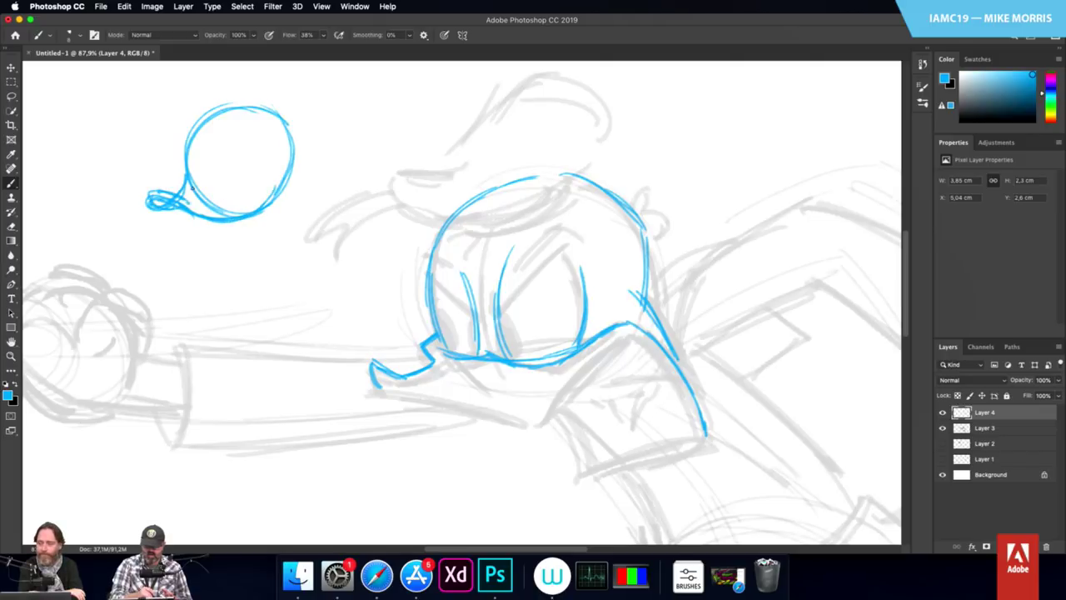
left_click_drag(188, 189, 223, 184)
mouse_move(235, 186)
left_mouse_down()
mouse_move(268, 193)
mouse_move(284, 159)
mouse_move(275, 204)
left_mouse_up()
mouse_move(182, 172)
left_mouse_down()
mouse_move(182, 197)
mouse_move(170, 204)
left_mouse_up()
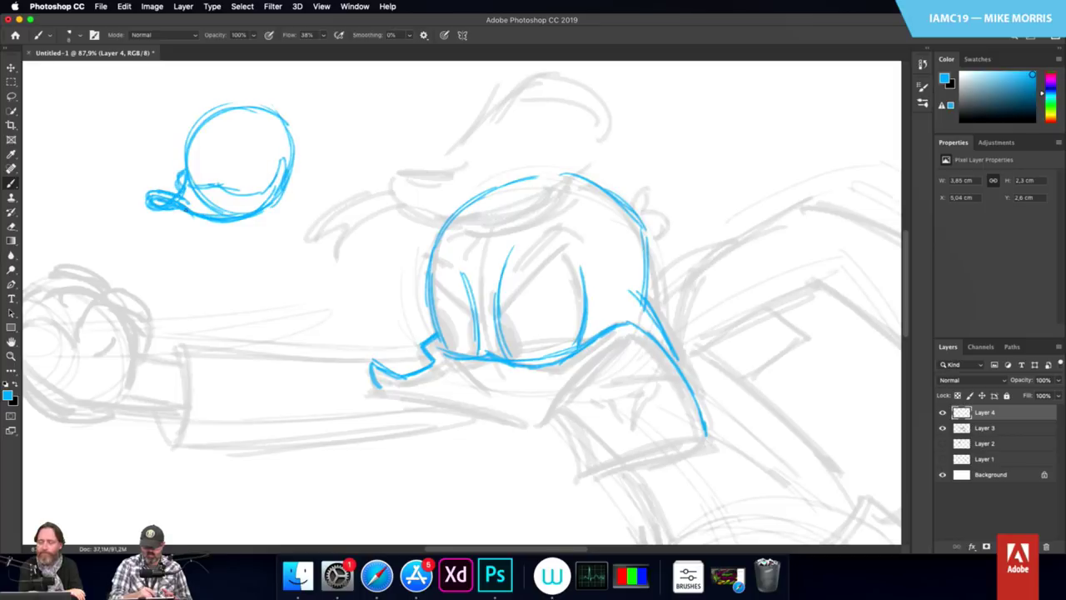
Step: Swap the foreground colour to black and outline the small demonstration head's beak, adding an open lower bill with an inner edge
left_click(14, 385)
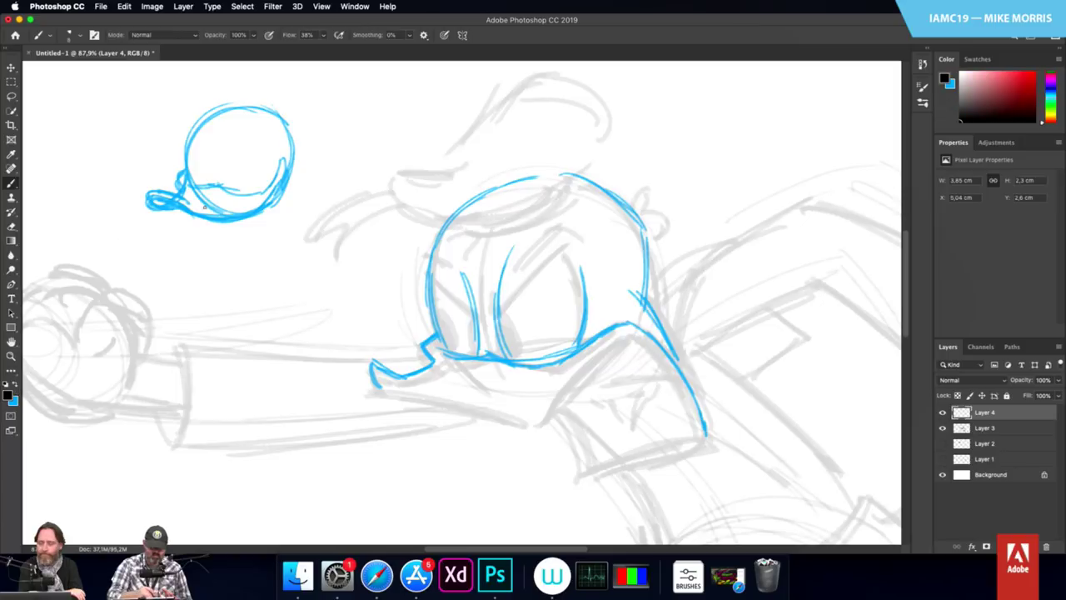
mouse_move(185, 171)
left_mouse_down()
mouse_move(184, 190)
mouse_move(151, 199)
mouse_move(177, 194)
mouse_move(171, 207)
mouse_move(213, 218)
mouse_move(275, 197)
mouse_move(278, 166)
mouse_move(291, 163)
left_mouse_up()
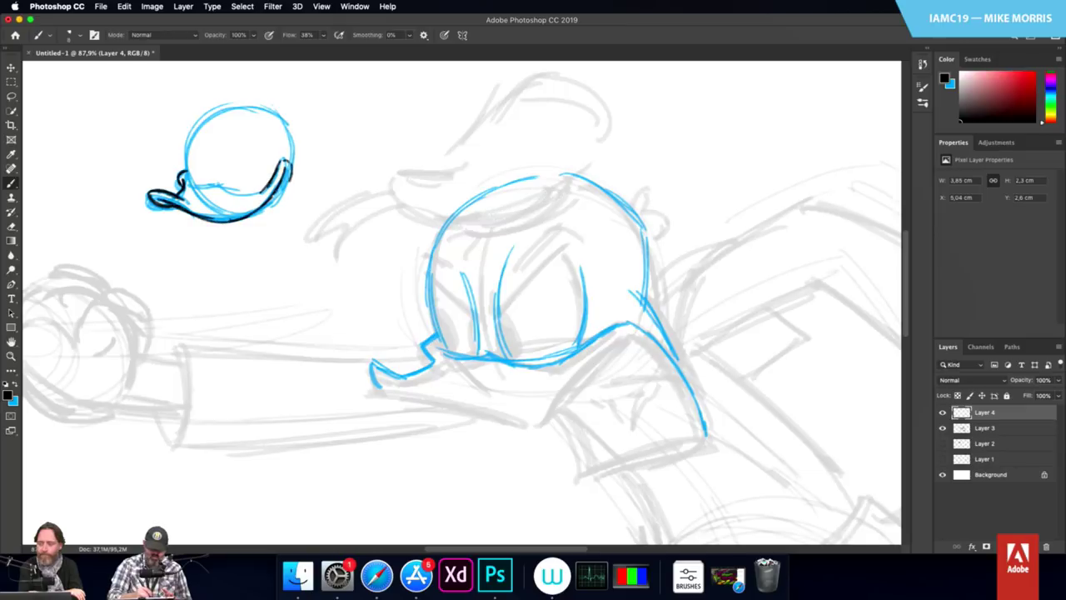
mouse_move(187, 169)
left_mouse_down()
mouse_move(191, 187)
mouse_move(261, 190)
mouse_move(269, 236)
mouse_move(215, 253)
mouse_move(267, 253)
left_mouse_up()
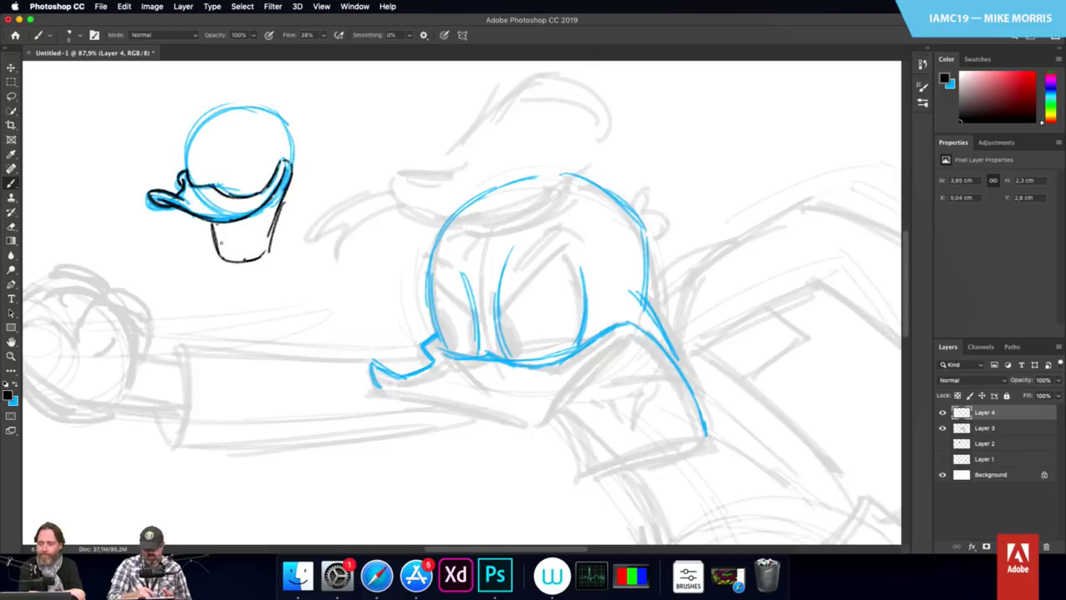
left_click_drag(218, 225, 225, 251)
left_click_drag(226, 253, 255, 250)
left_click_drag(285, 182, 264, 232)
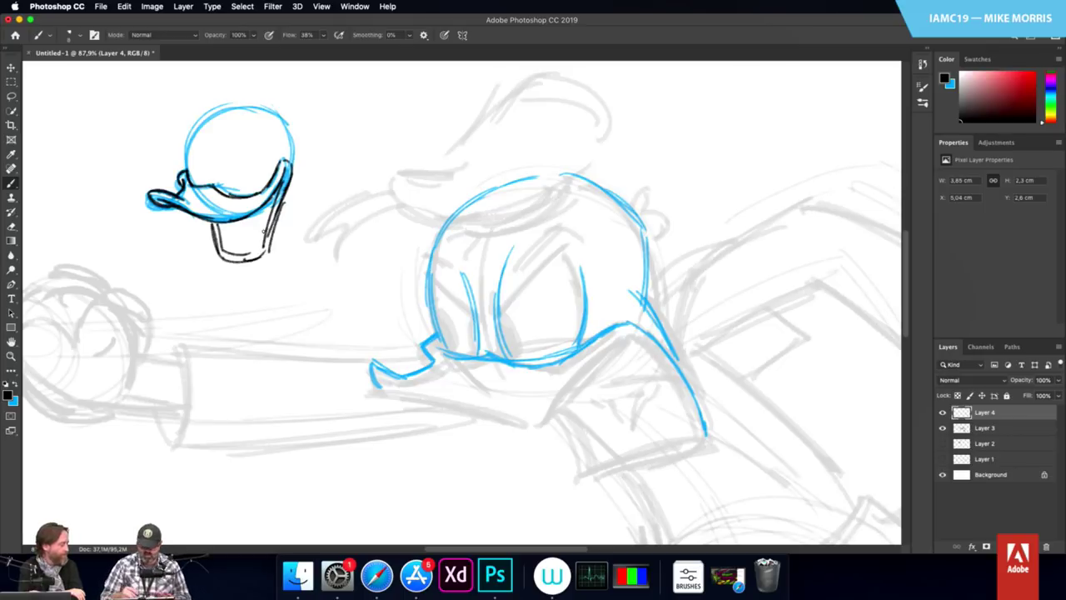
Step: Draw the large duck's beak tip and far eye in black, with a slanted angry brow line and frown marks
mouse_move(438, 332)
left_mouse_down()
mouse_move(413, 374)
mouse_move(400, 379)
mouse_move(375, 361)
mouse_move(388, 373)
mouse_move(376, 386)
left_mouse_up()
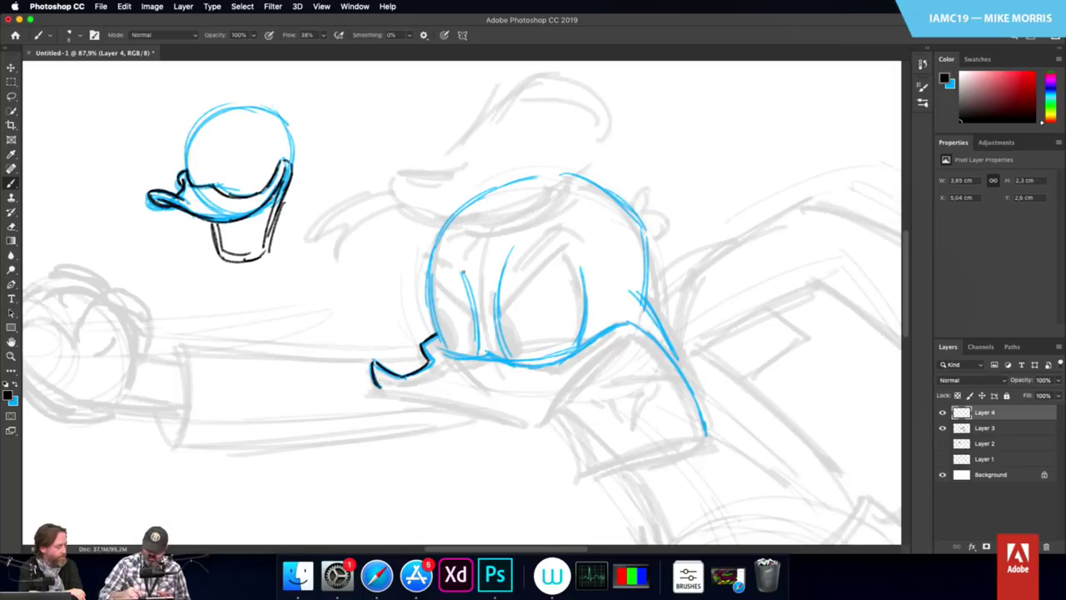
left_click_drag(420, 272, 478, 321)
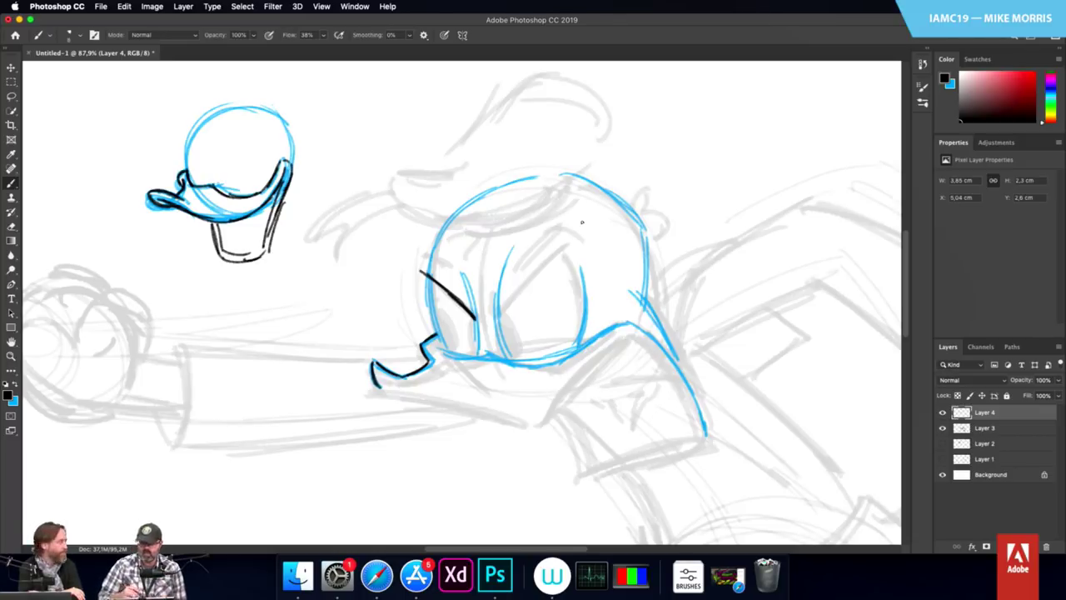
left_click_drag(487, 295, 477, 356)
mouse_move(426, 278)
left_mouse_down()
mouse_move(432, 330)
mouse_move(451, 356)
left_mouse_up()
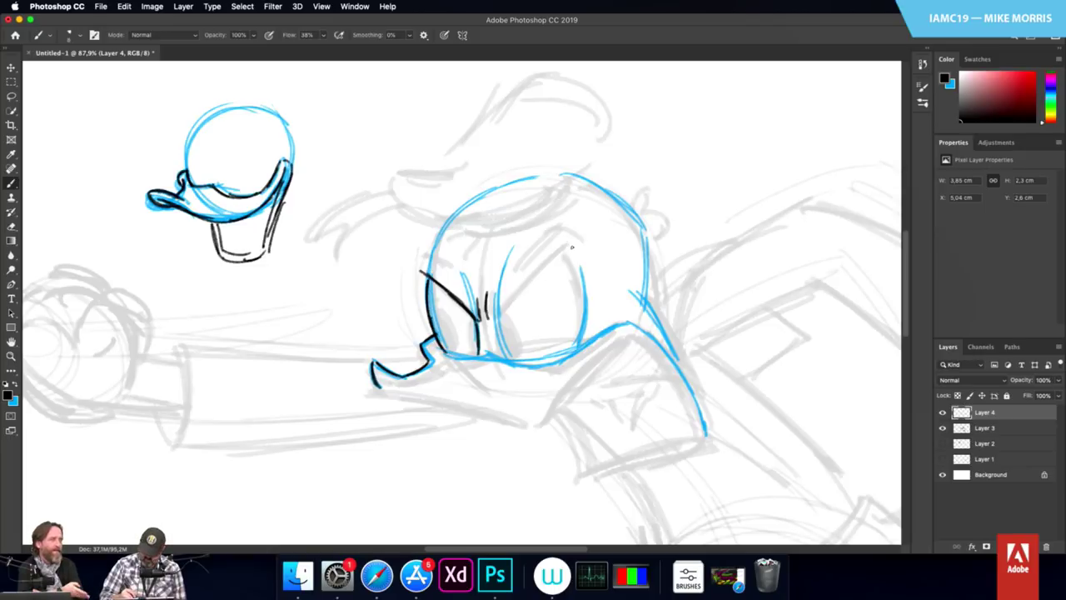
Step: Outline the near eye in black under a slanted brow line, and add an oval pupil to each eye
left_click_drag(488, 323, 573, 250)
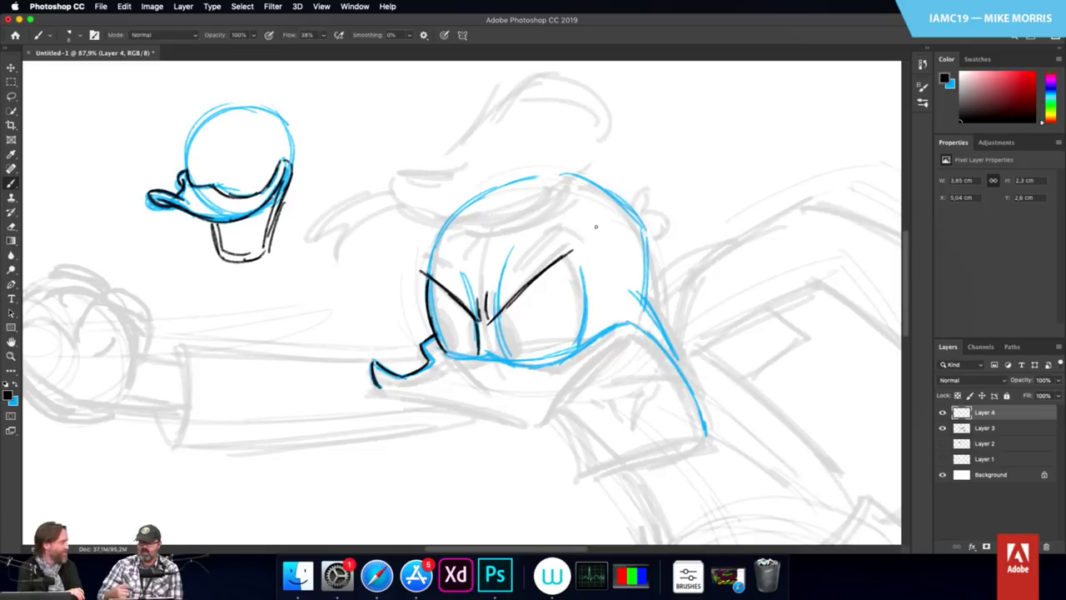
left_click_drag(497, 312, 507, 366)
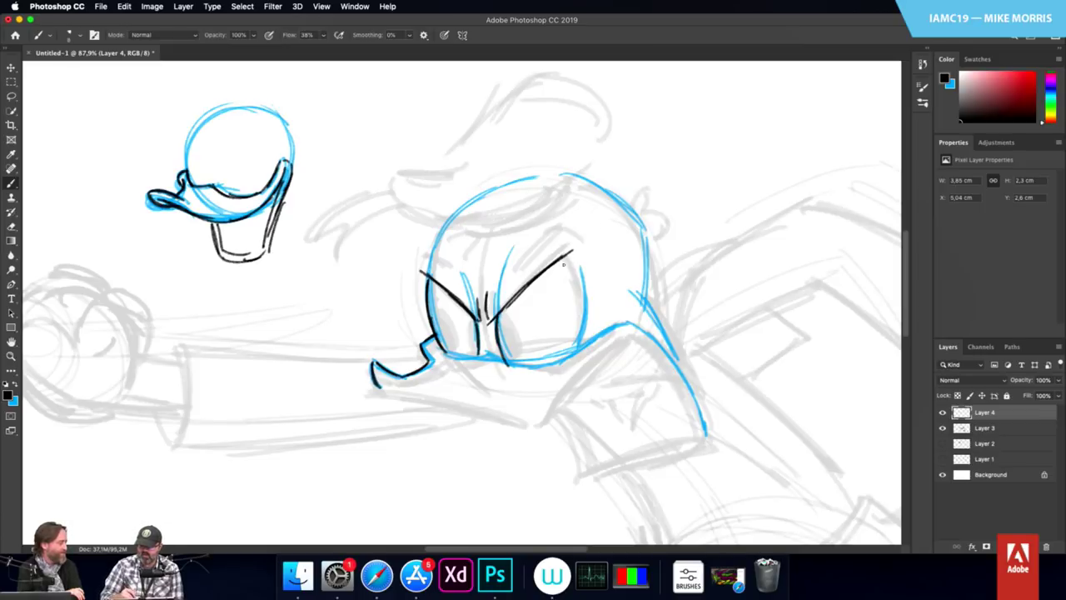
mouse_move(570, 256)
left_mouse_down()
mouse_move(583, 330)
mouse_move(573, 353)
left_mouse_up()
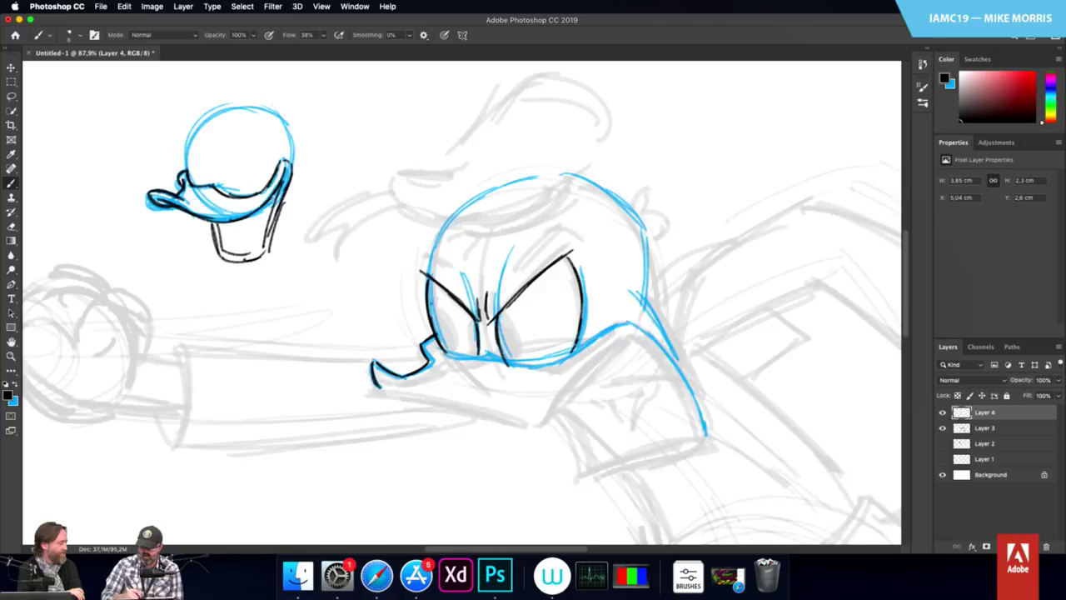
mouse_move(428, 288)
left_mouse_down()
mouse_move(445, 300)
mouse_move(441, 343)
mouse_move(503, 353)
mouse_move(518, 345)
left_mouse_up()
mouse_move(517, 302)
left_mouse_down()
mouse_move(513, 353)
mouse_move(519, 338)
left_mouse_up()
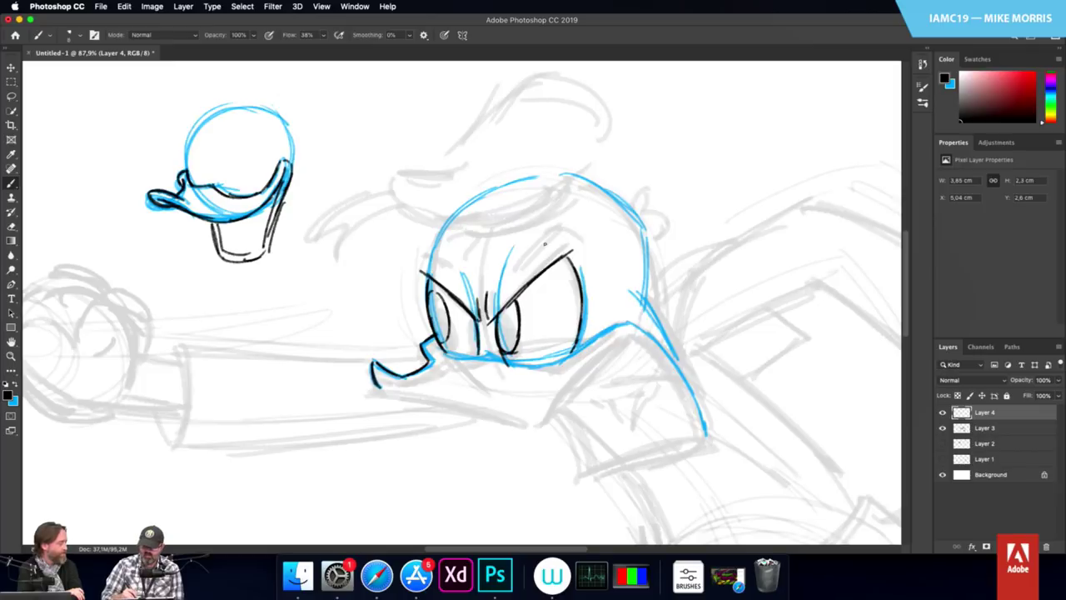
Step: Draw both raised eyebrows, the hat's edge curving across the head and a small feather tuft on the forehead in black
mouse_move(531, 255)
left_mouse_down()
mouse_move(570, 229)
mouse_move(586, 252)
left_mouse_up()
mouse_move(423, 254)
left_mouse_down()
mouse_move(446, 267)
mouse_move(413, 280)
mouse_move(425, 293)
left_mouse_up()
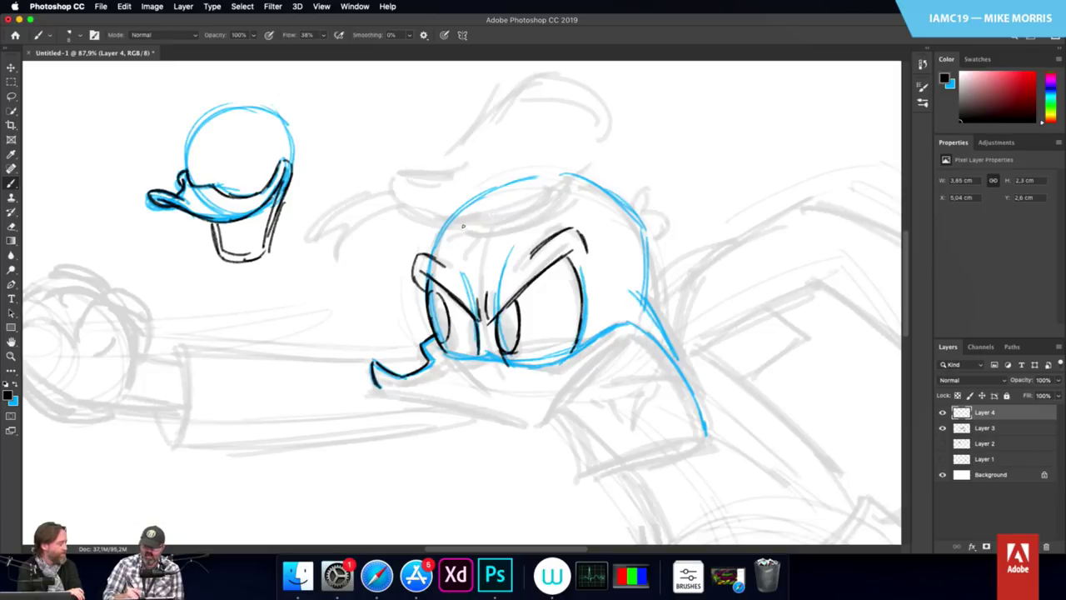
mouse_move(463, 226)
left_mouse_down()
mouse_move(526, 220)
mouse_move(569, 180)
left_mouse_up()
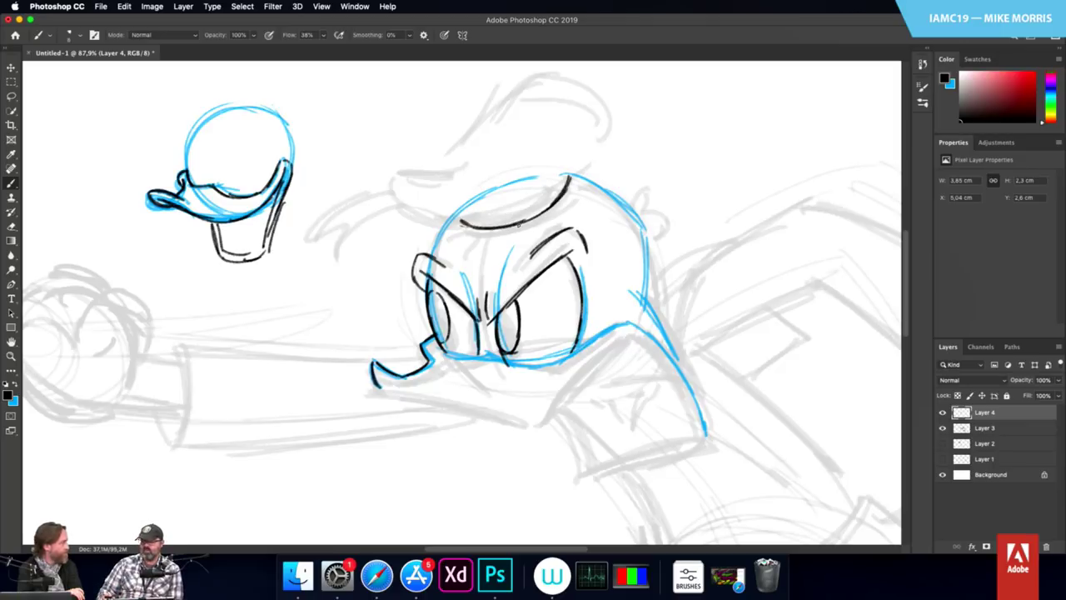
mouse_move(475, 235)
left_mouse_down()
mouse_move(457, 239)
mouse_move(466, 257)
mouse_move(470, 247)
mouse_move(434, 243)
left_mouse_up()
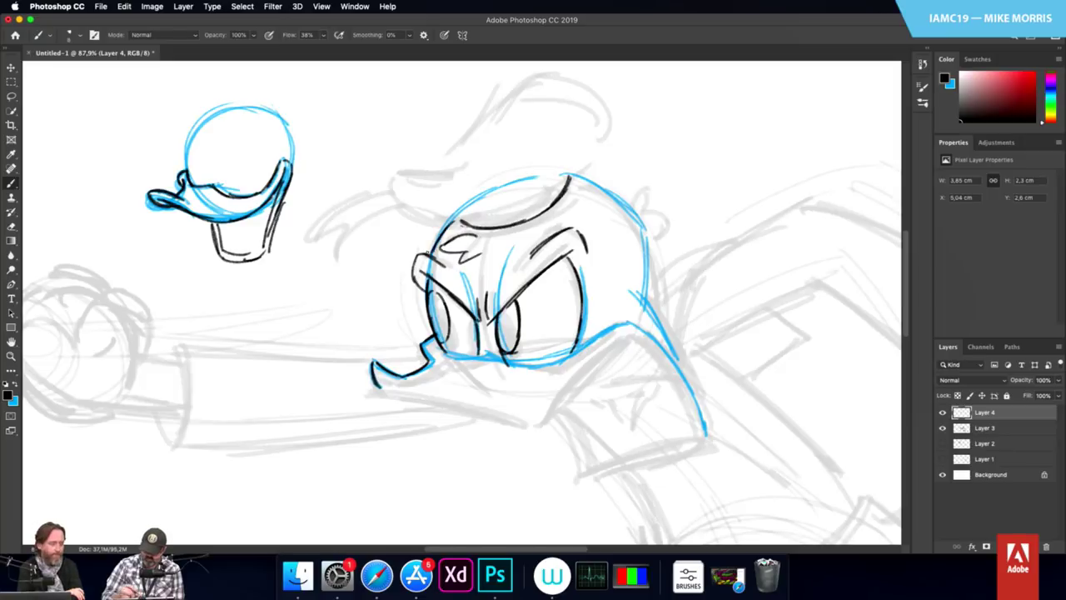
Step: Draw the beak's upper edge below the eyes, the back of the head with a feather tuft, and the cheek in black
mouse_move(441, 355)
left_mouse_down()
mouse_move(543, 367)
mouse_move(633, 320)
left_mouse_up()
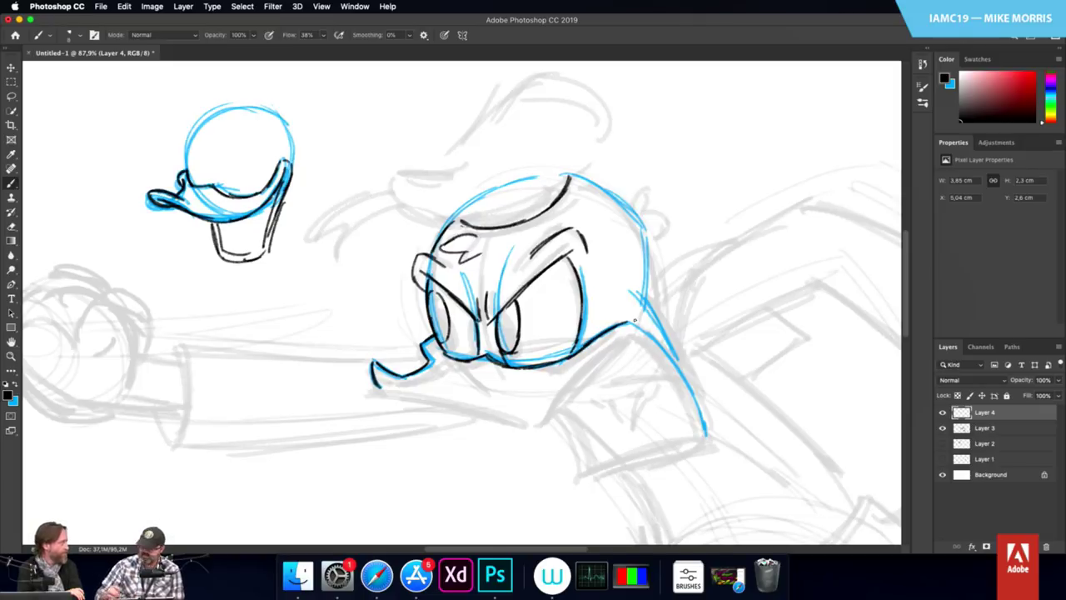
mouse_move(589, 177)
left_mouse_down()
mouse_move(637, 209)
mouse_move(645, 287)
left_mouse_up()
mouse_move(642, 229)
left_mouse_down()
mouse_move(649, 198)
mouse_move(641, 211)
mouse_move(661, 218)
mouse_move(646, 241)
left_mouse_up()
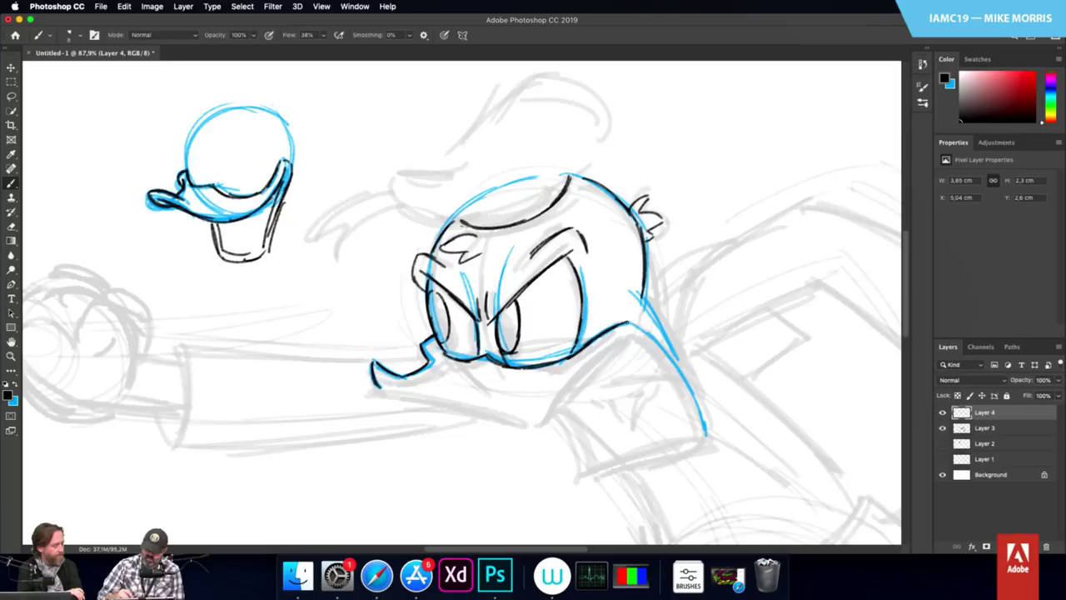
mouse_move(626, 321)
left_mouse_down()
mouse_move(676, 365)
mouse_move(704, 435)
left_mouse_up()
left_click_drag(636, 293, 677, 368)
Step: Draw the upper beak's lower edge in black from its tip, undoing the poor strokes at the mouth end
mouse_move(379, 388)
left_mouse_down()
mouse_move(449, 398)
mouse_move(514, 426)
left_mouse_up()
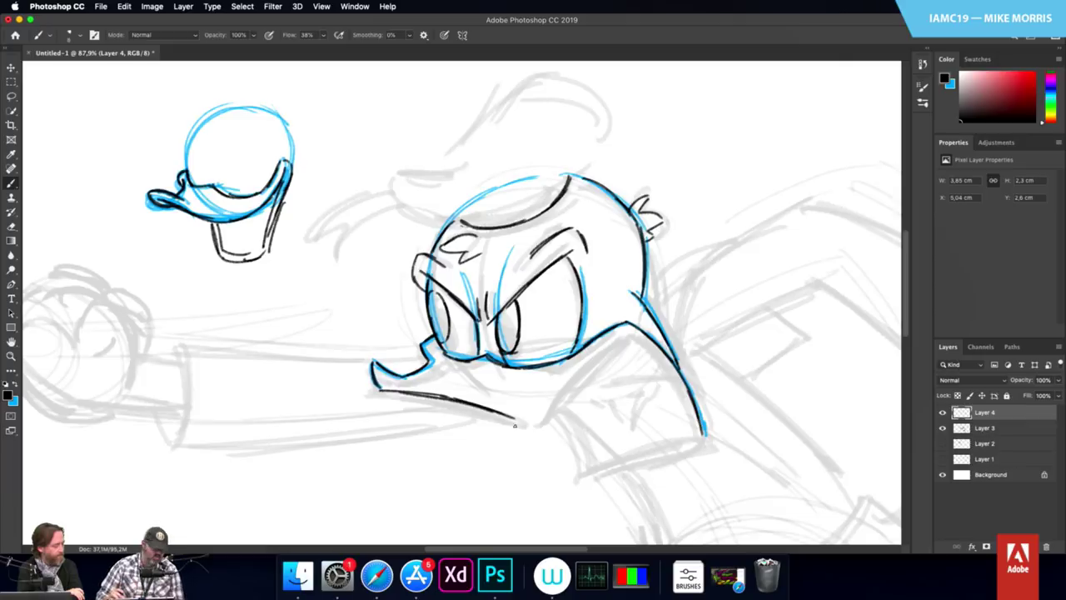
key("super+z")
key("super+z")
key("super+z")
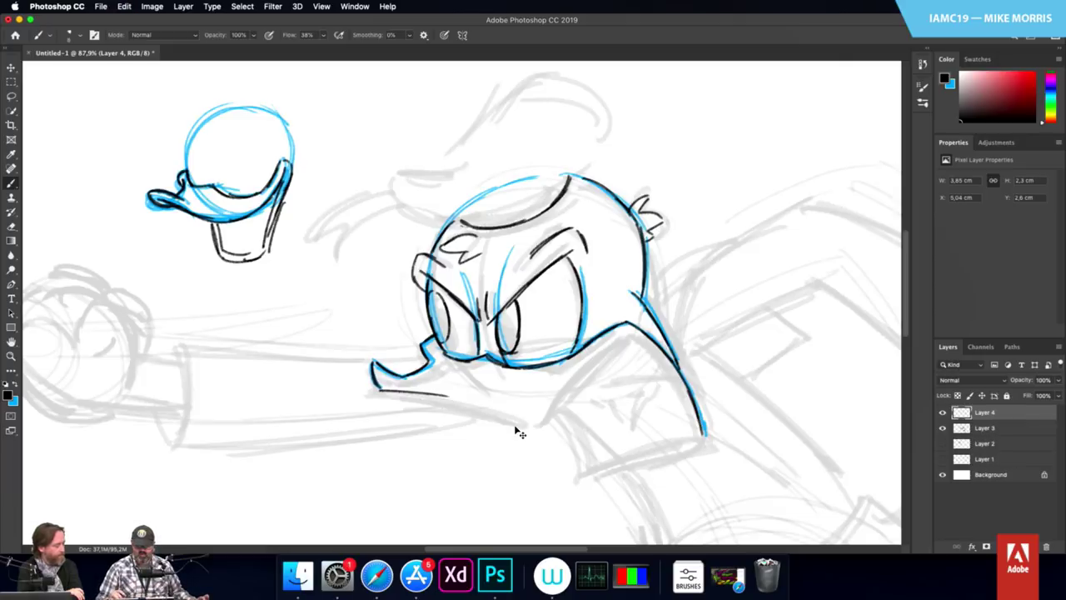
left_click_drag(442, 395, 523, 421)
key("super+z")
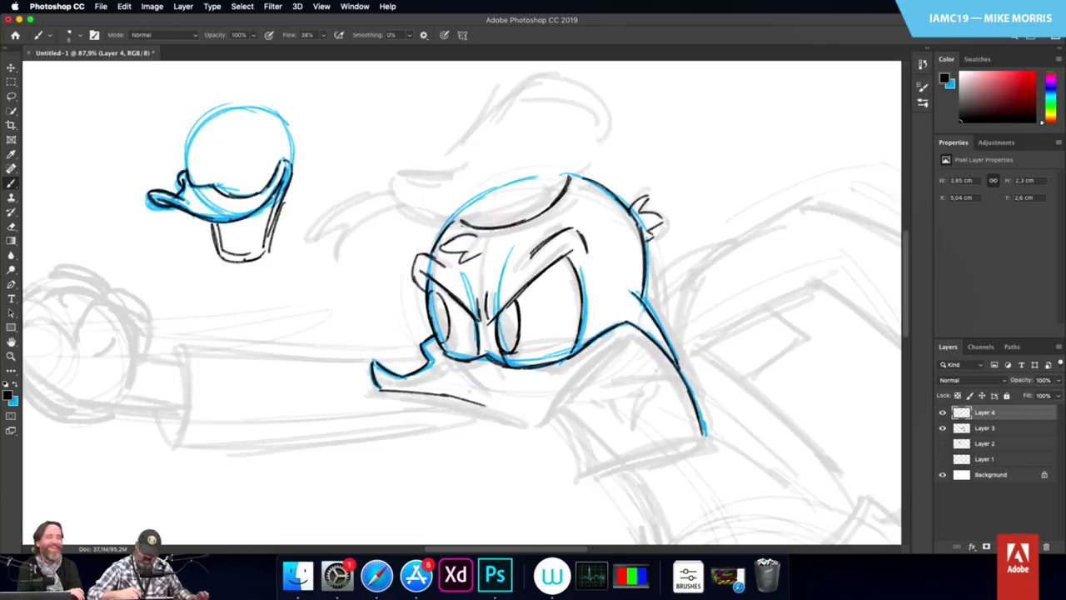
Step: Complete the upper beak's lower edge and draw the open mouth with its thick lower bill in black
mouse_move(439, 396)
left_mouse_down()
mouse_move(514, 415)
mouse_move(504, 404)
mouse_move(534, 398)
mouse_move(529, 418)
mouse_move(618, 342)
mouse_move(680, 400)
mouse_move(688, 430)
left_mouse_up()
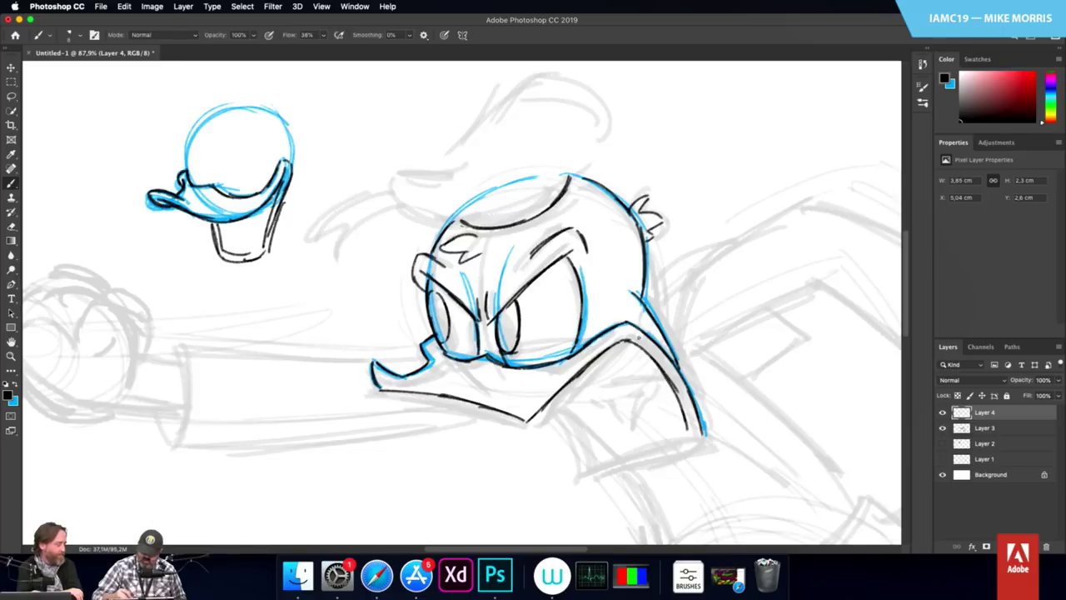
mouse_move(555, 406)
left_mouse_down()
mouse_move(585, 456)
mouse_move(646, 434)
mouse_move(688, 434)
mouse_move(700, 446)
mouse_move(646, 448)
mouse_move(574, 478)
left_mouse_up()
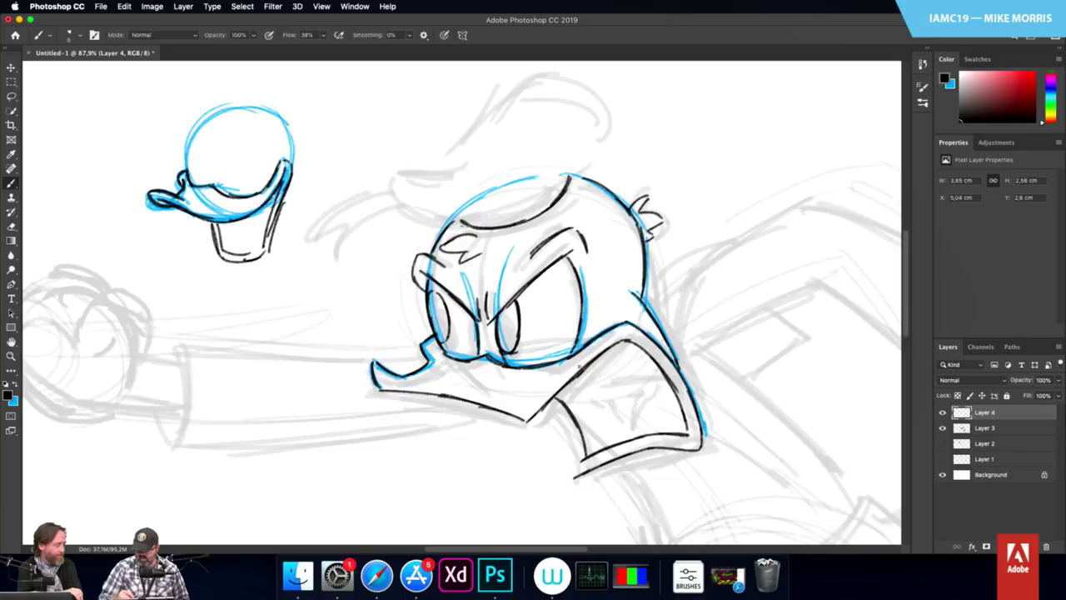
mouse_move(544, 407)
left_mouse_down()
mouse_move(569, 430)
mouse_move(564, 475)
mouse_move(571, 408)
left_mouse_up()
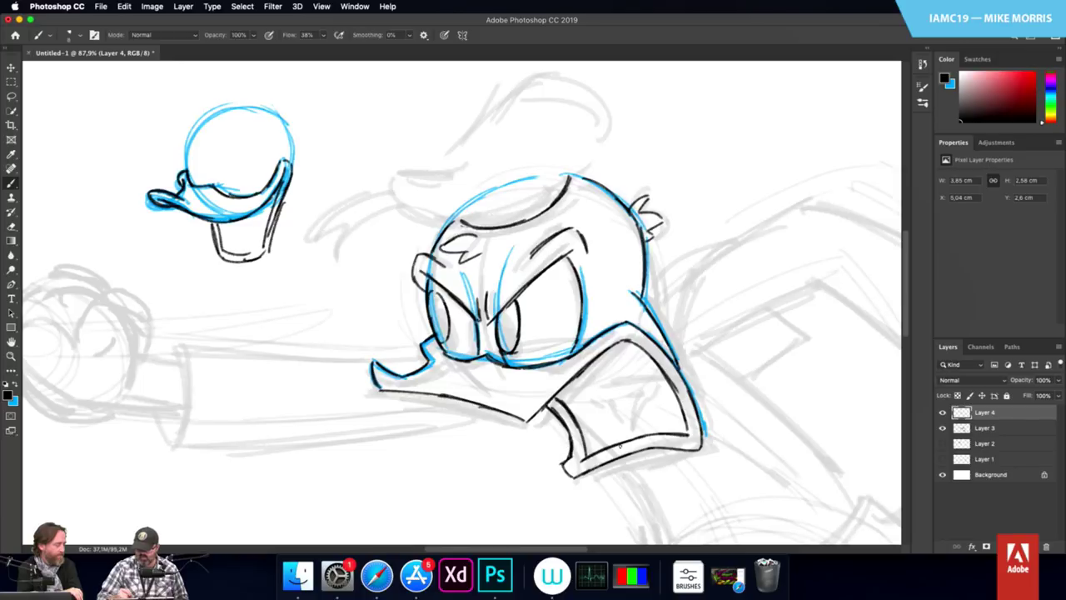
Step: Draw the curled tongue inside the duck's open mouth in black
mouse_move(623, 383)
left_mouse_down()
mouse_move(616, 413)
mouse_move(598, 409)
mouse_move(647, 356)
left_mouse_up()
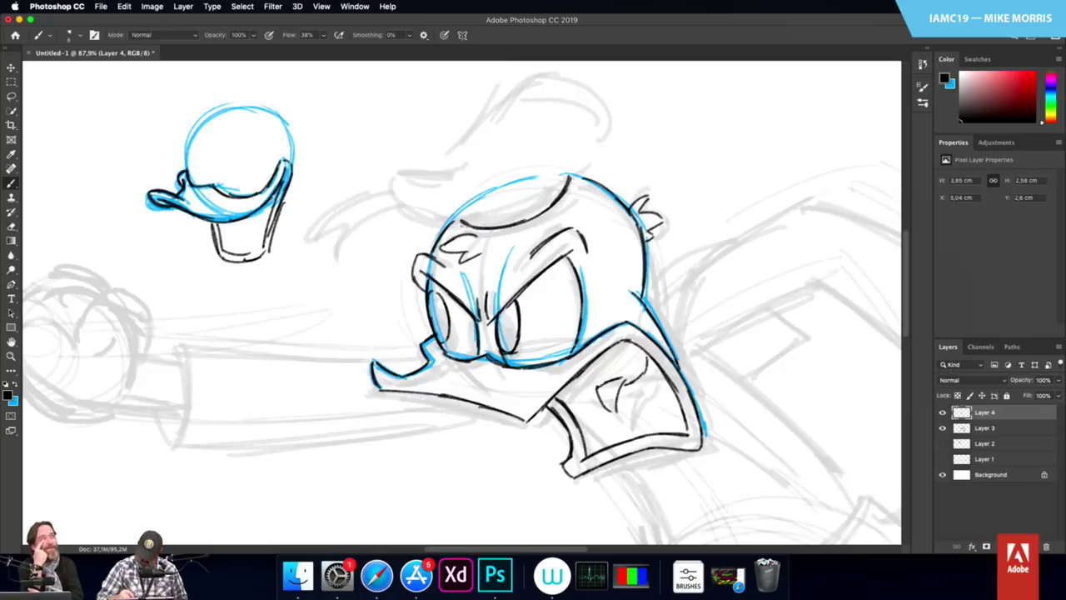
left_click_drag(575, 378, 578, 396)
left_click_drag(576, 393, 600, 398)
Step: Strengthen the frown lines between the duck's eyes and fill the far eye's pupil with black
left_click_drag(487, 291, 478, 322)
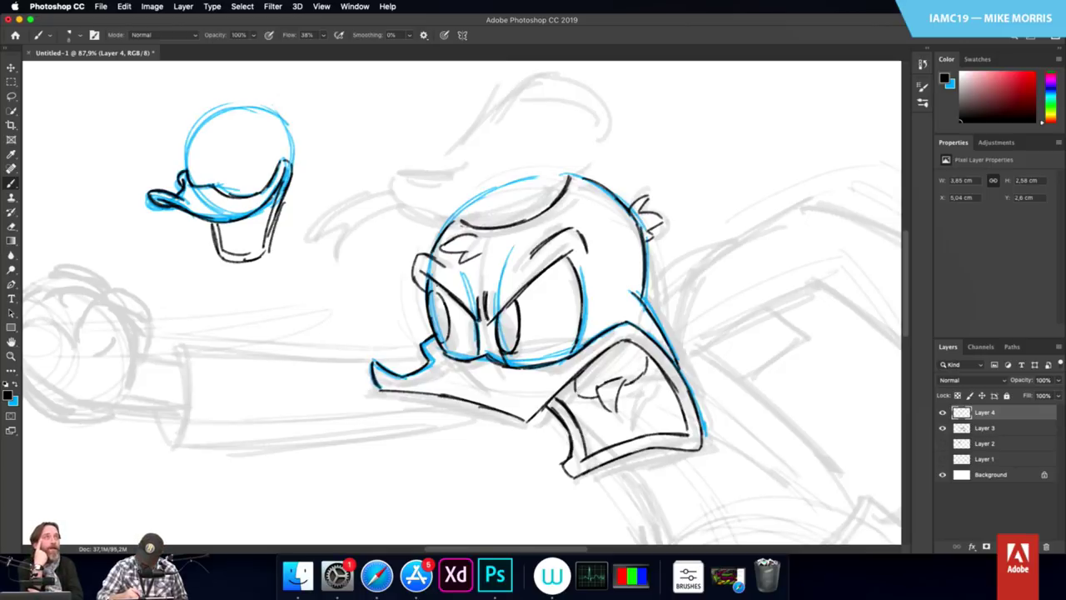
left_click_drag(467, 278, 476, 323)
mouse_move(441, 290)
left_mouse_down()
mouse_move(433, 337)
mouse_move(445, 328)
left_mouse_up()
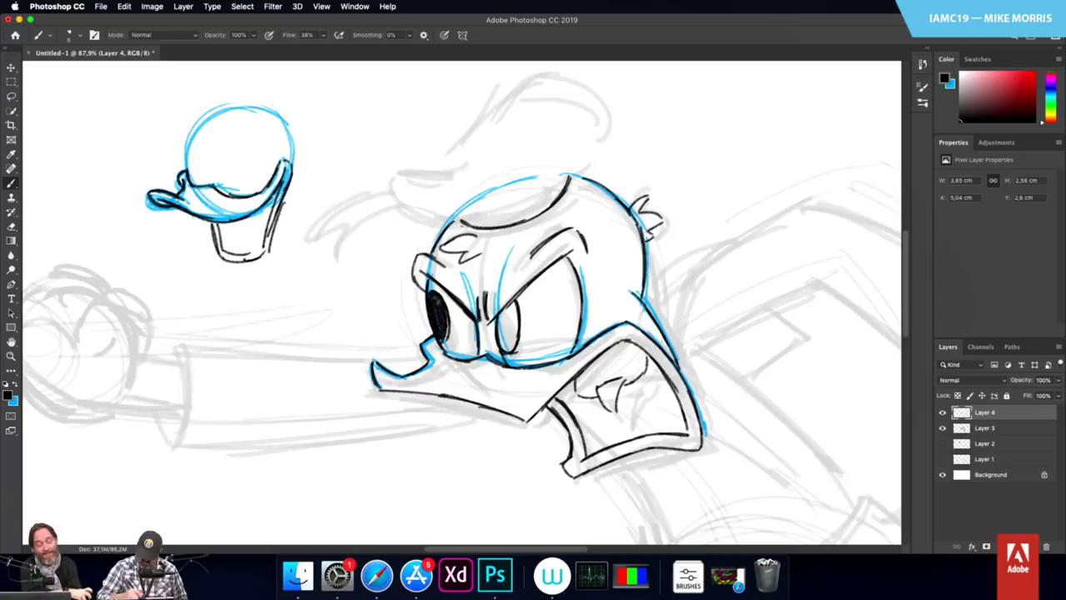
Step: Fill the near eye's pupil with black and darken the frown line between the eyes, undoing stray strokes
mouse_move(447, 308)
left_mouse_down()
mouse_move(446, 324)
mouse_move(508, 351)
left_mouse_up()
mouse_move(512, 314)
left_mouse_down()
mouse_move(513, 348)
mouse_move(513, 336)
left_mouse_up()
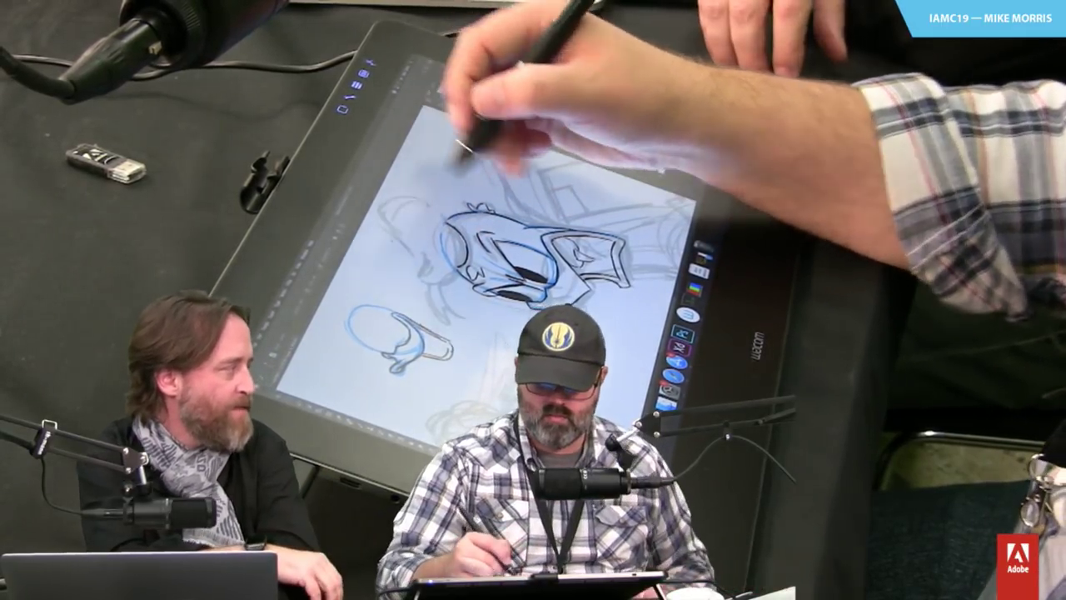
mouse_move(421, 183)
left_mouse_down()
mouse_move(542, 225)
mouse_move(537, 209)
left_mouse_up()
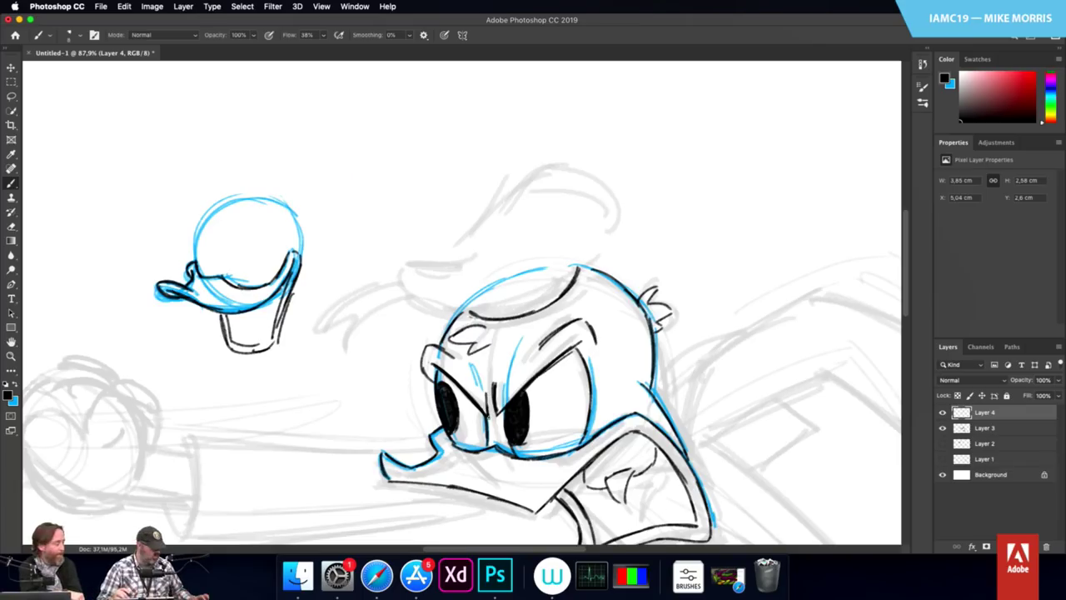
key("super+z")
key("super+z")
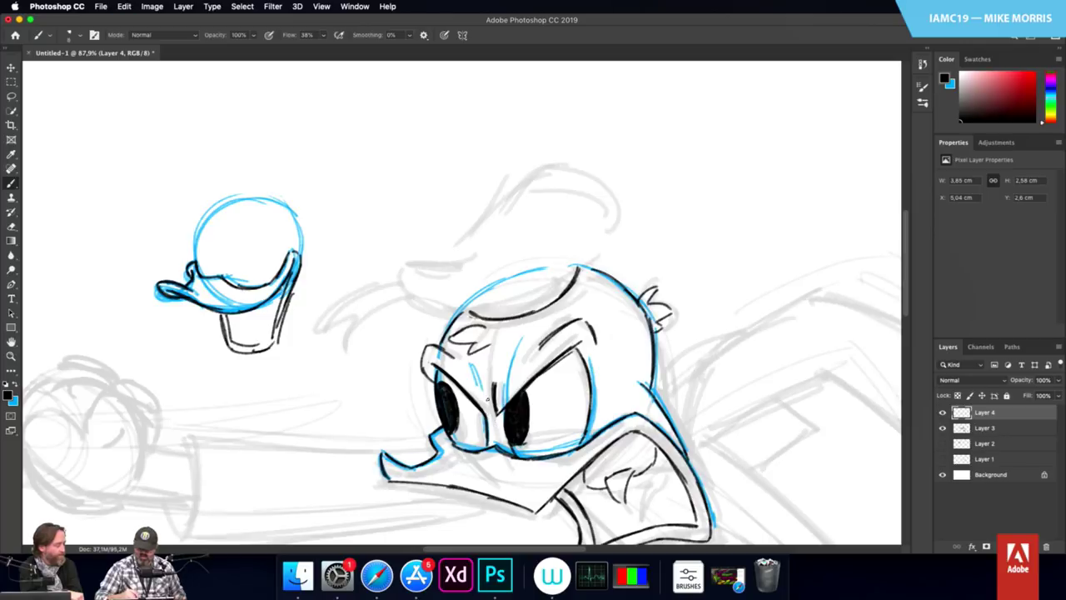
left_click_drag(491, 393, 493, 419)
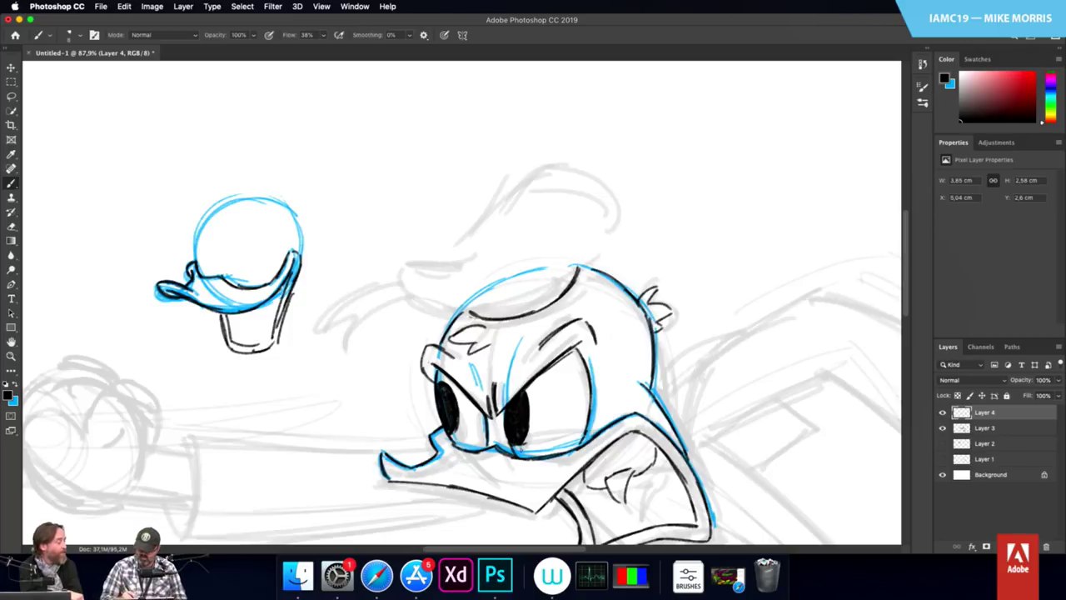
Step: Draw black lower eyelid lines under both of the duck's eyes, undoing and redrawing the far eye's line
left_click_drag(512, 453, 583, 436)
left_click_drag(449, 441, 489, 447)
key("super+z")
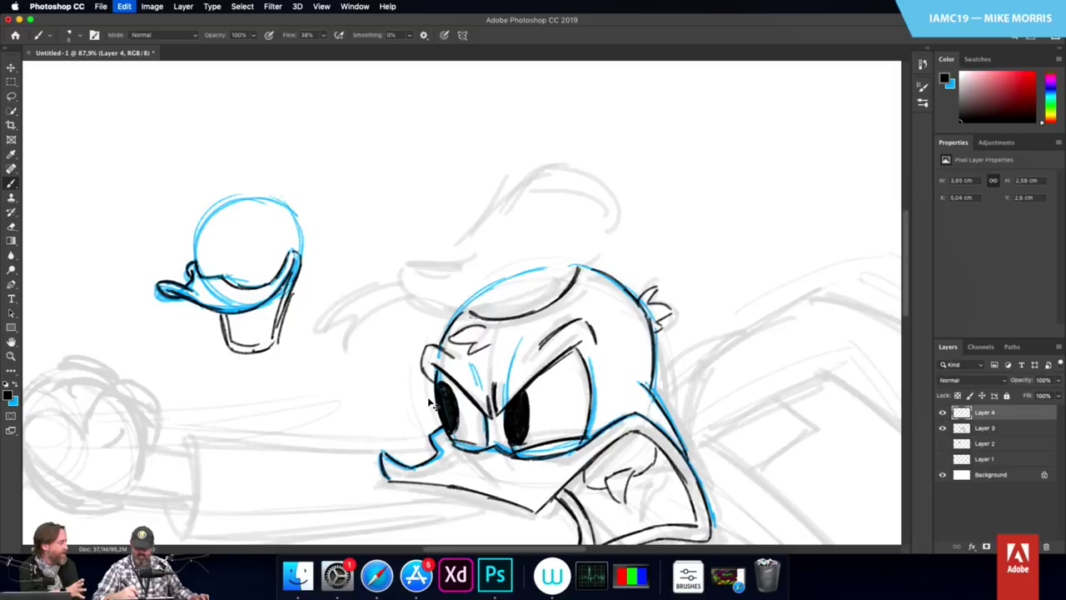
key("super+z")
left_click_drag(452, 437, 484, 440)
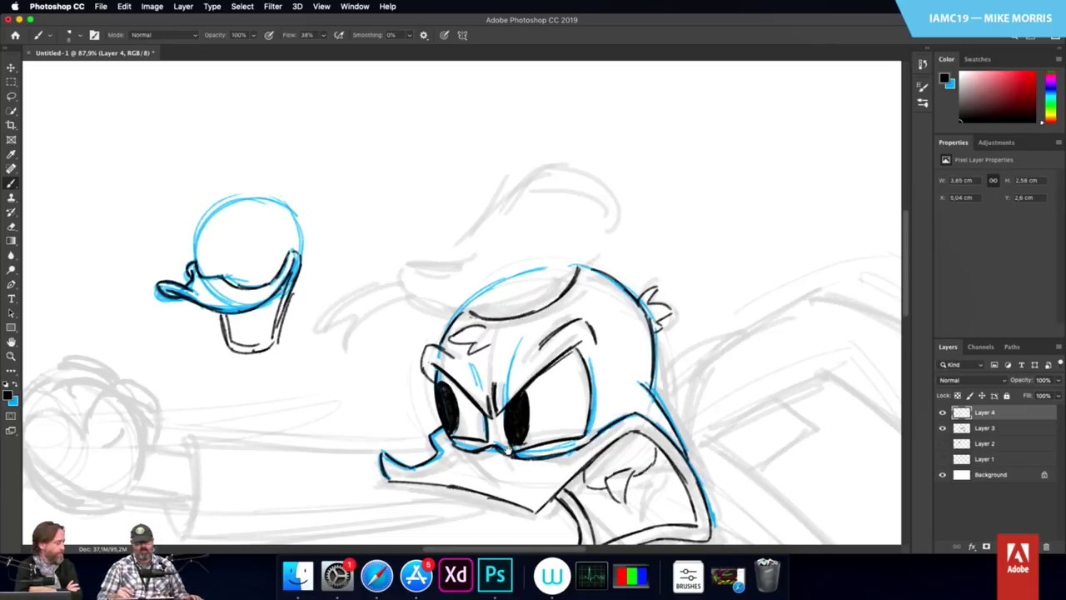
Step: Lasso the small duck head study beside the main drawing, clear it from the layer and deselect
scroll(628, 336, "down", 5)
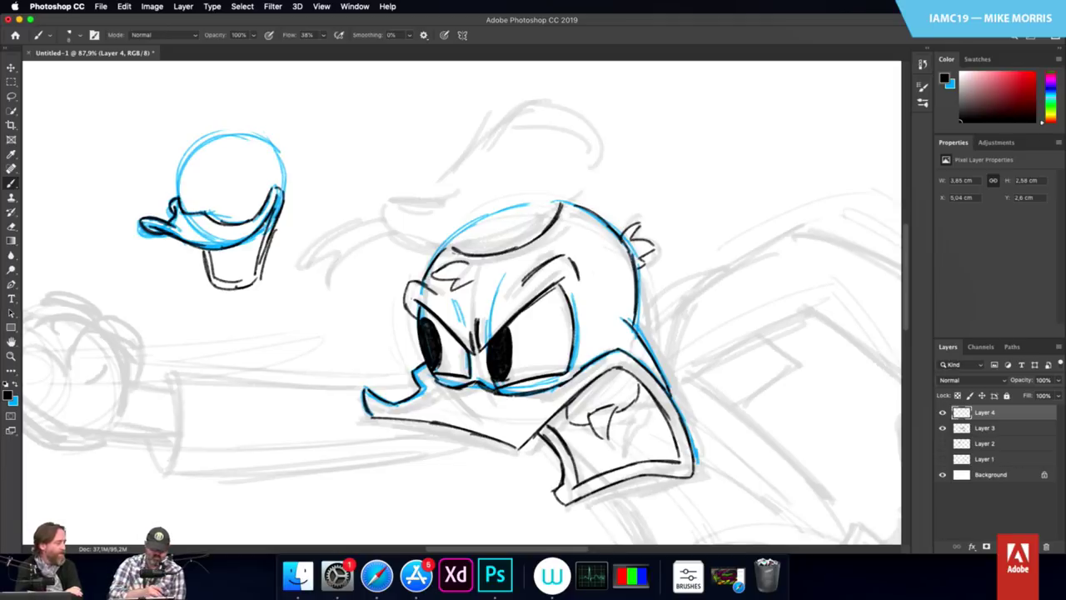
key("l")
mouse_move(291, 123)
left_mouse_down()
mouse_move(109, 195)
mouse_move(165, 300)
mouse_move(243, 316)
mouse_move(280, 283)
mouse_move(309, 136)
left_mouse_up()
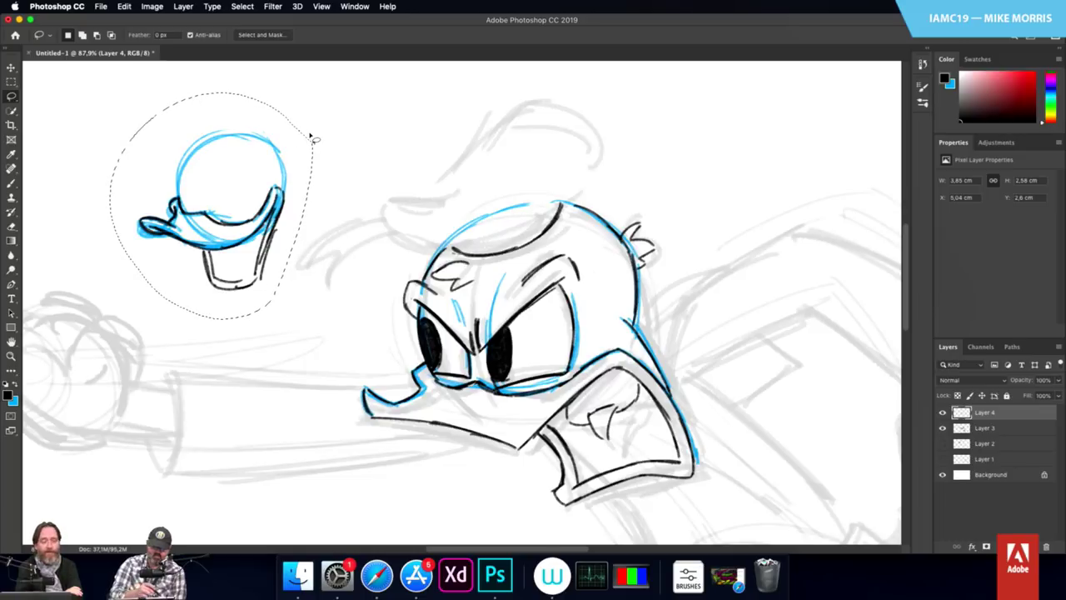
left_click(125, 6)
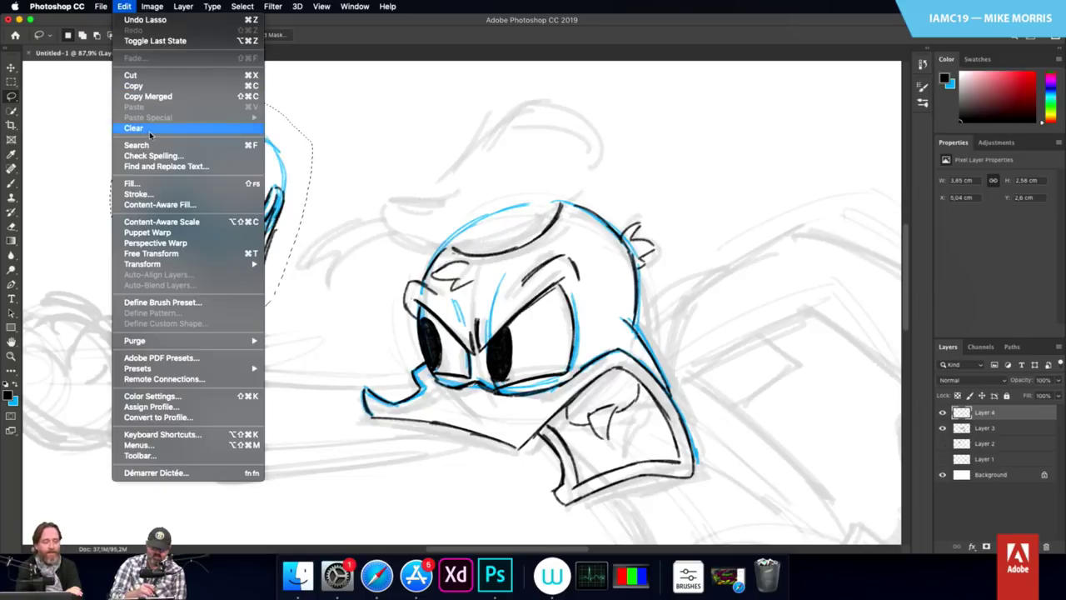
left_click(167, 127)
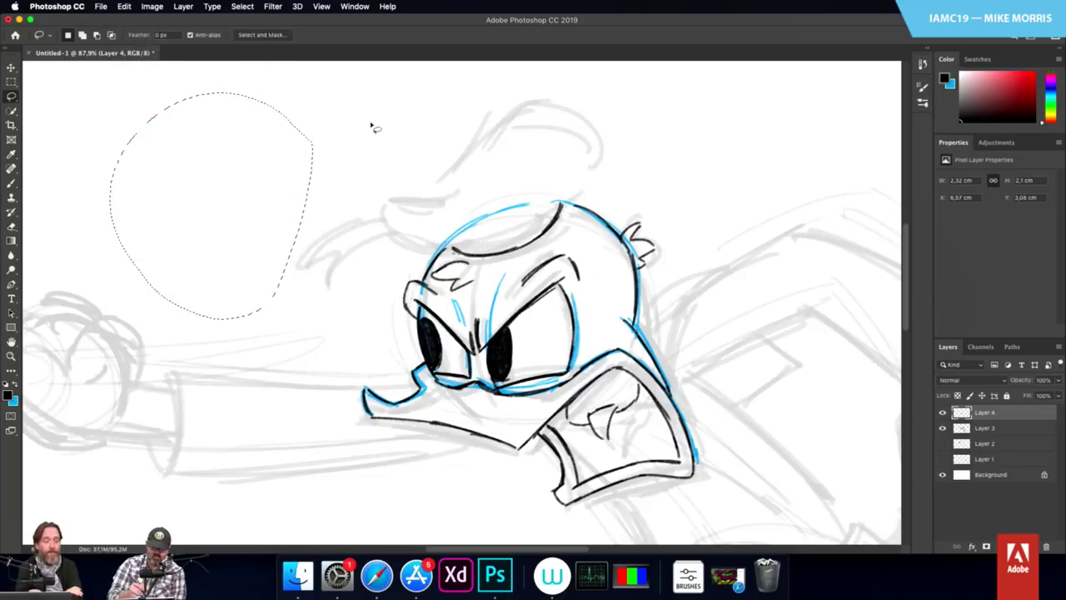
key("super+d")
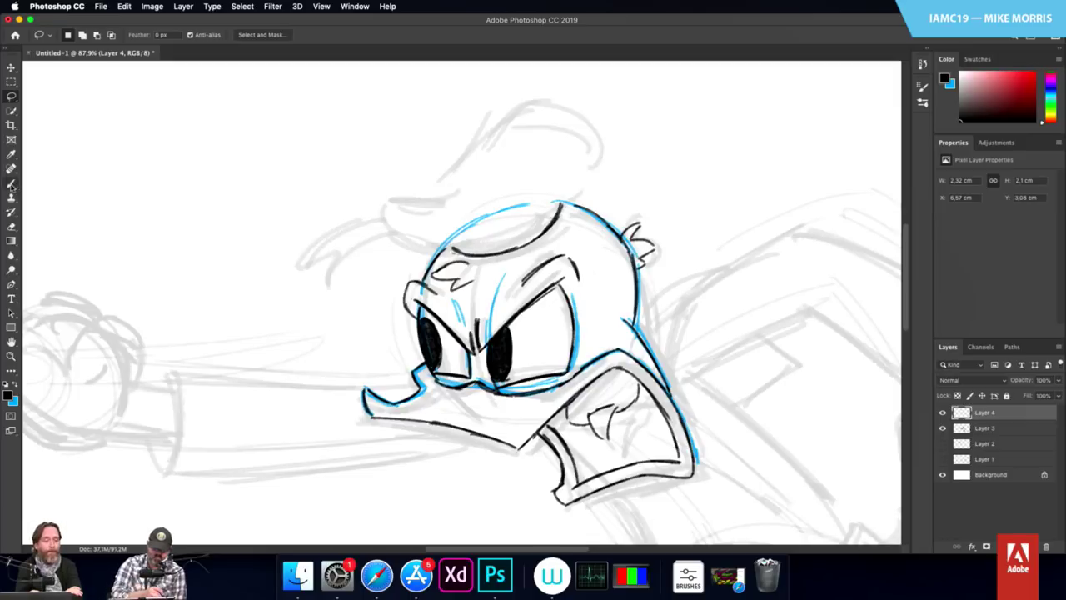
Step: Draw the duck's tilted sailor cap and its forked trailing ribbon with the black brush
key("b")
mouse_move(567, 102)
left_mouse_down()
mouse_move(511, 95)
mouse_move(441, 179)
mouse_move(398, 180)
mouse_move(395, 212)
mouse_move(408, 229)
mouse_move(469, 236)
mouse_move(551, 203)
mouse_move(585, 133)
mouse_move(555, 197)
left_mouse_up()
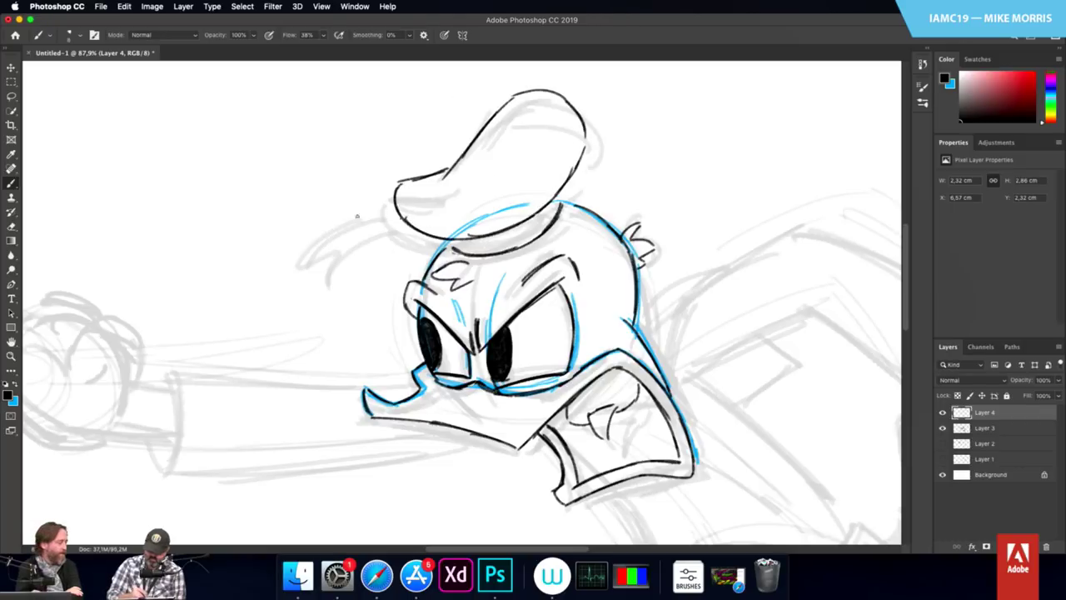
mouse_move(403, 215)
left_mouse_down()
mouse_move(341, 223)
mouse_move(300, 263)
left_mouse_up()
mouse_move(340, 222)
left_mouse_down()
mouse_move(298, 267)
mouse_move(333, 246)
mouse_move(333, 268)
mouse_move(401, 230)
mouse_move(428, 231)
left_mouse_up()
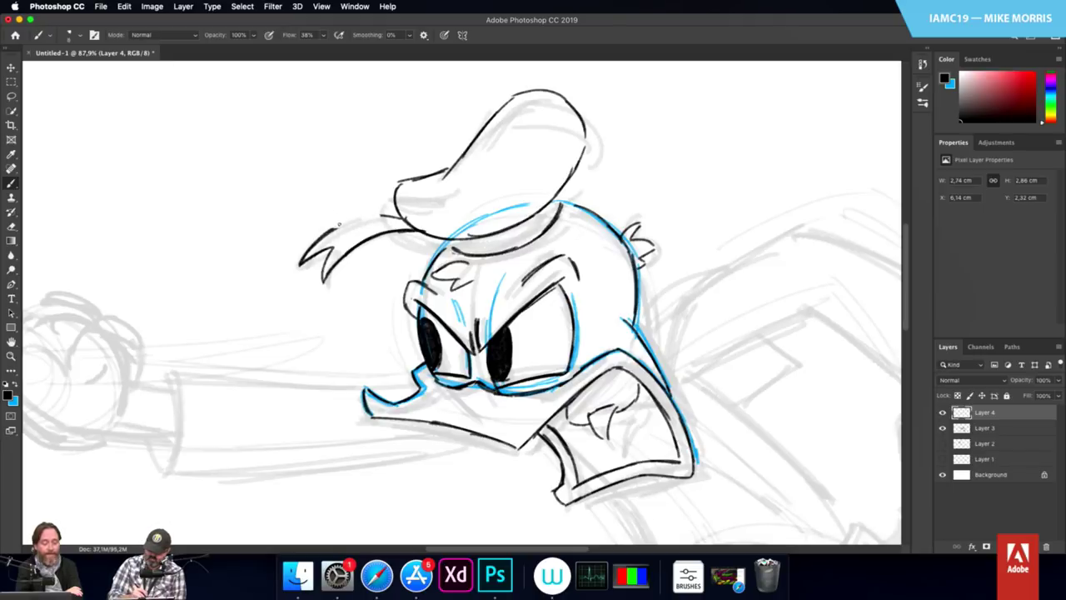
mouse_move(339, 223)
left_mouse_down()
mouse_move(326, 230)
mouse_move(393, 216)
mouse_move(330, 228)
mouse_move(344, 223)
left_mouse_up()
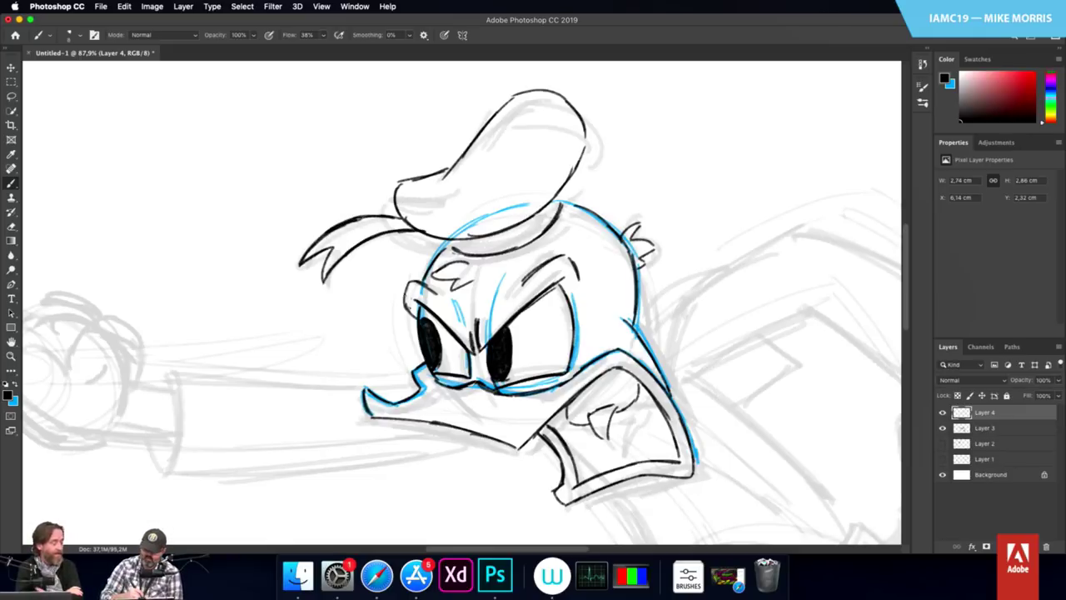
Step: Redraw the far brow's outer curve in black and join the cap band's ends to the head outline
left_click_drag(405, 293, 416, 319)
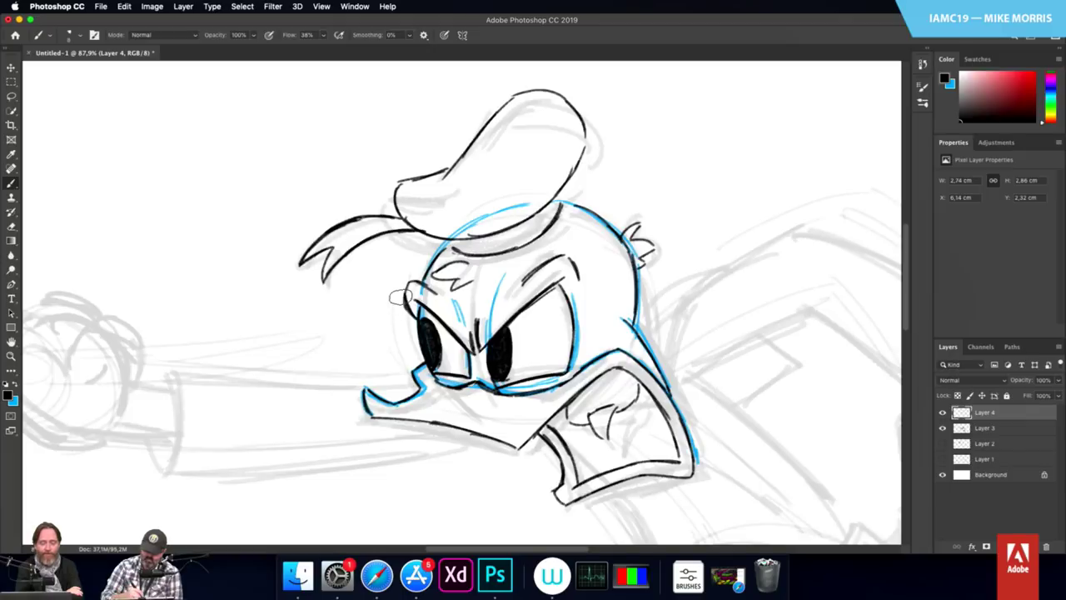
key("ctrl+z")
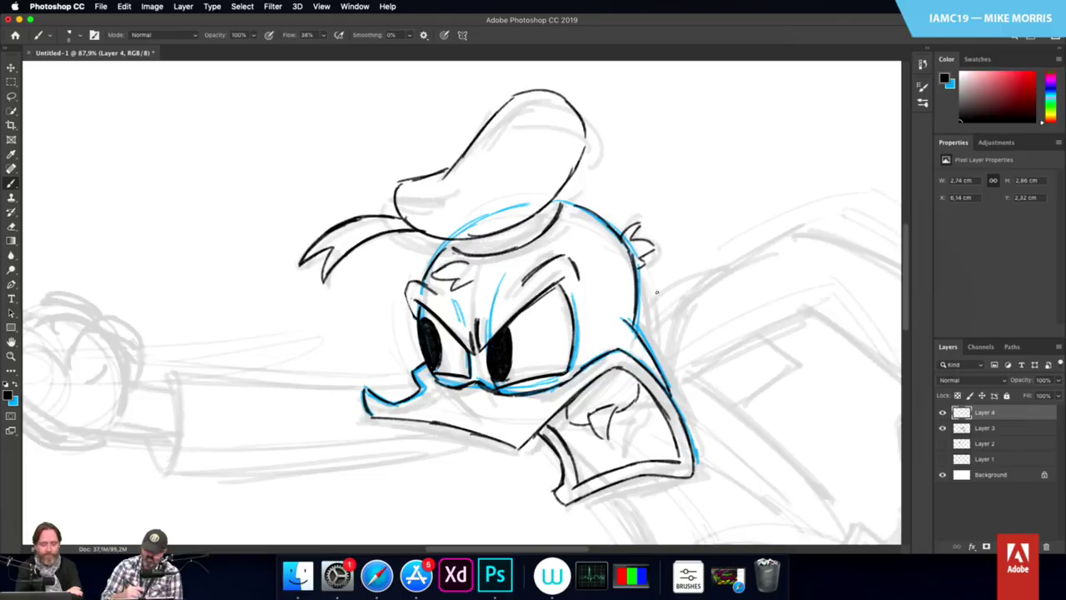
left_click_drag(405, 291, 413, 317)
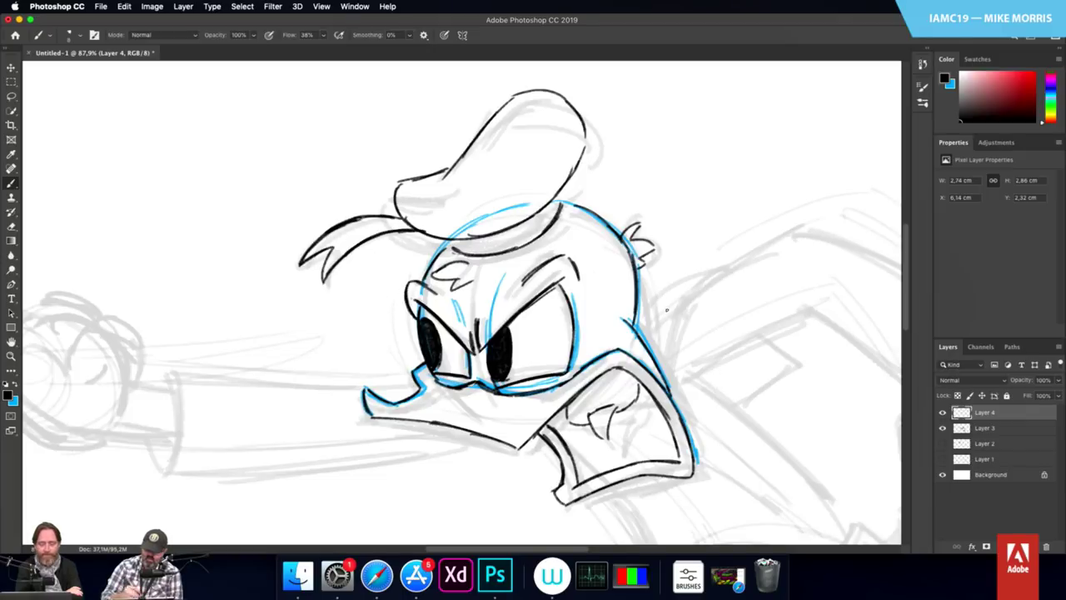
left_click_drag(447, 239, 441, 253)
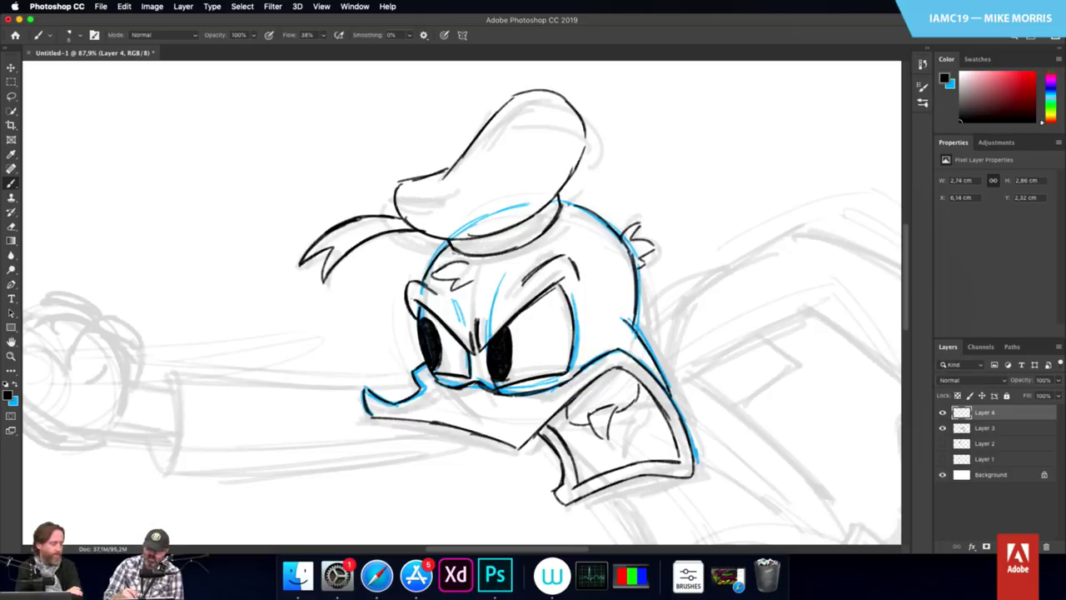
left_click_drag(560, 201, 616, 223)
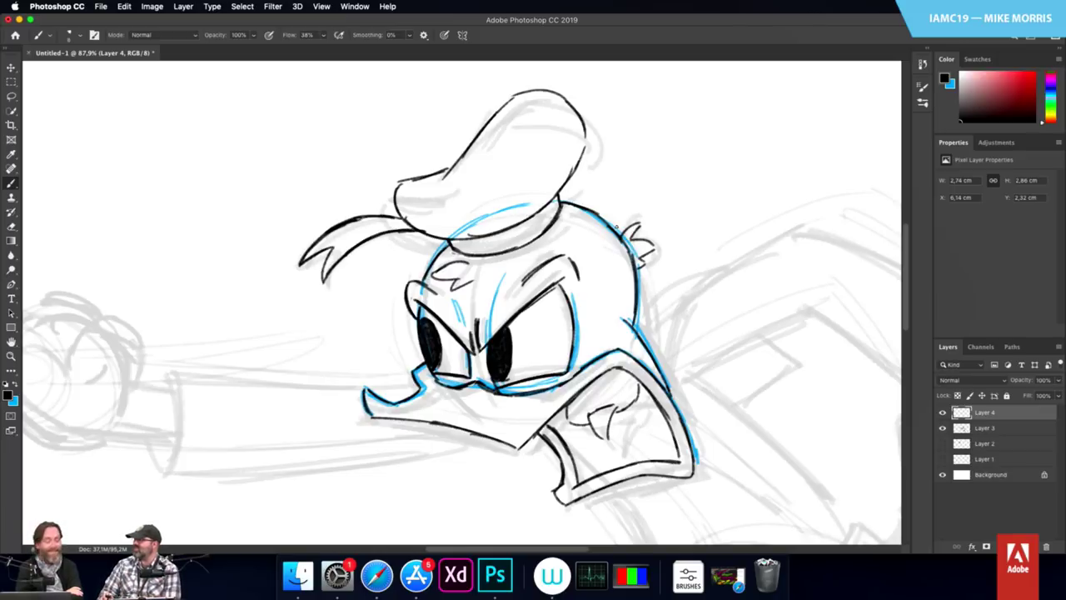
Step: Draw the raised, folded collar behind the duck's head and beak in black
mouse_move(738, 263)
left_mouse_down()
mouse_move(706, 263)
mouse_move(685, 325)
mouse_move(674, 418)
left_mouse_up()
mouse_move(634, 315)
left_mouse_down()
mouse_move(707, 265)
mouse_move(663, 358)
left_mouse_up()
left_click_drag(673, 298, 661, 378)
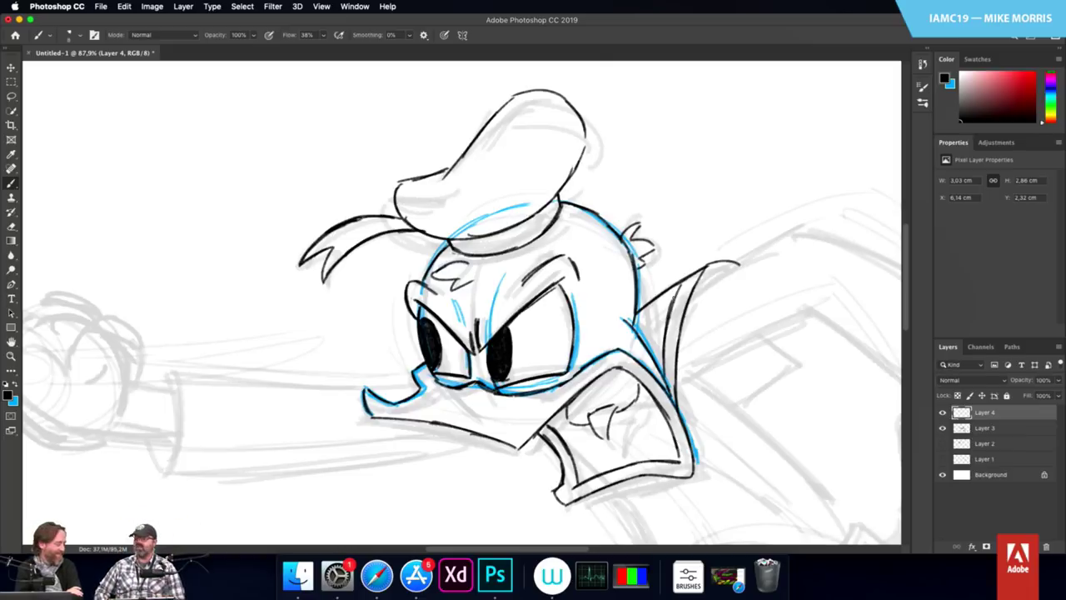
Step: Draw the bent sleeve of the rear arm in black from the collar to the cuff opening, redoing its upper edge once
mouse_move(737, 433)
left_mouse_down()
mouse_move(697, 381)
mouse_move(586, 354)
left_mouse_up()
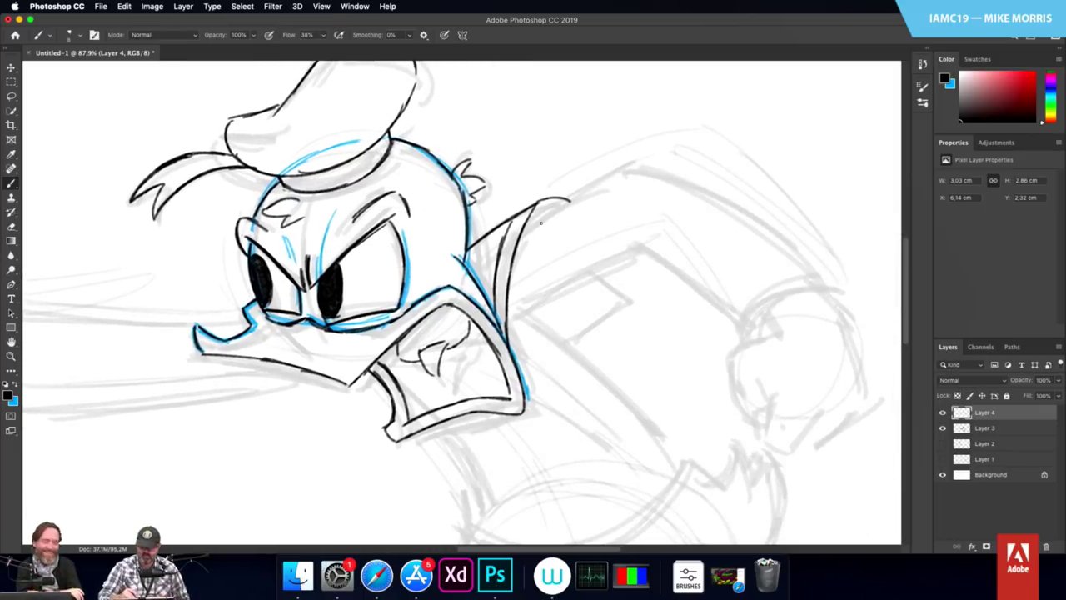
left_click_drag(525, 235, 637, 169)
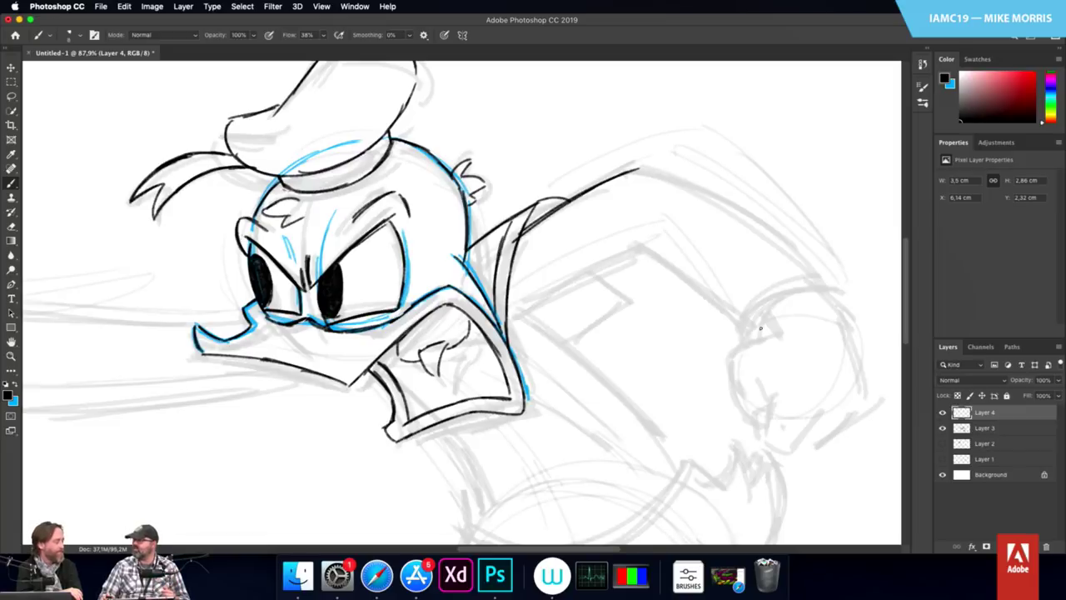
left_click_drag(517, 299, 624, 254)
mouse_move(569, 274)
left_mouse_down()
mouse_move(639, 252)
mouse_move(684, 276)
mouse_move(732, 327)
left_mouse_up()
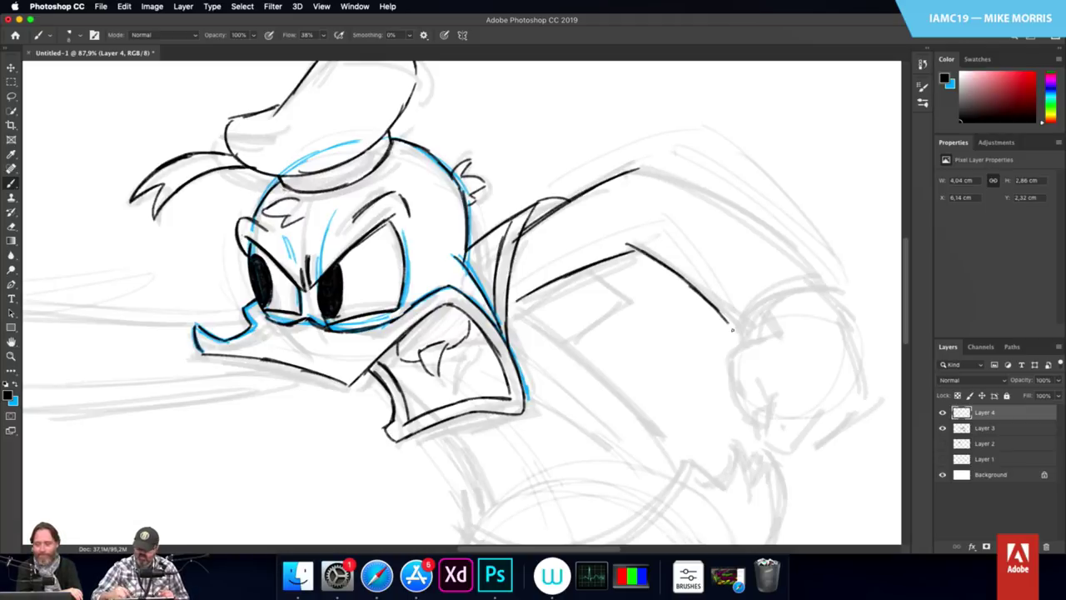
mouse_move(748, 293)
left_mouse_down()
mouse_move(810, 267)
mouse_move(735, 327)
left_mouse_up()
left_click_drag(756, 291, 735, 328)
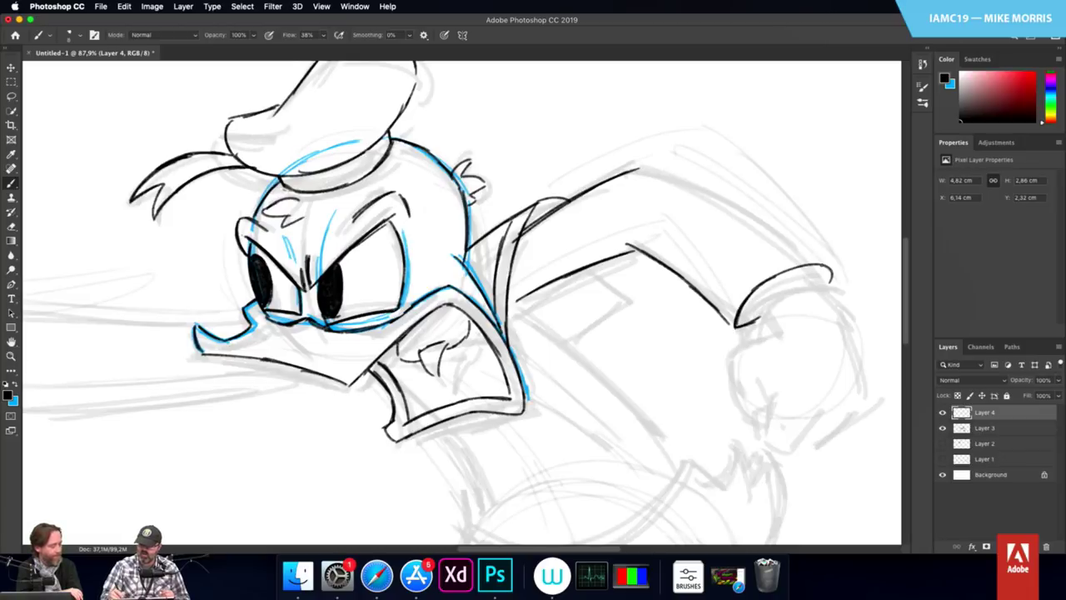
mouse_move(829, 269)
left_mouse_down()
mouse_move(750, 203)
mouse_move(649, 160)
left_mouse_up()
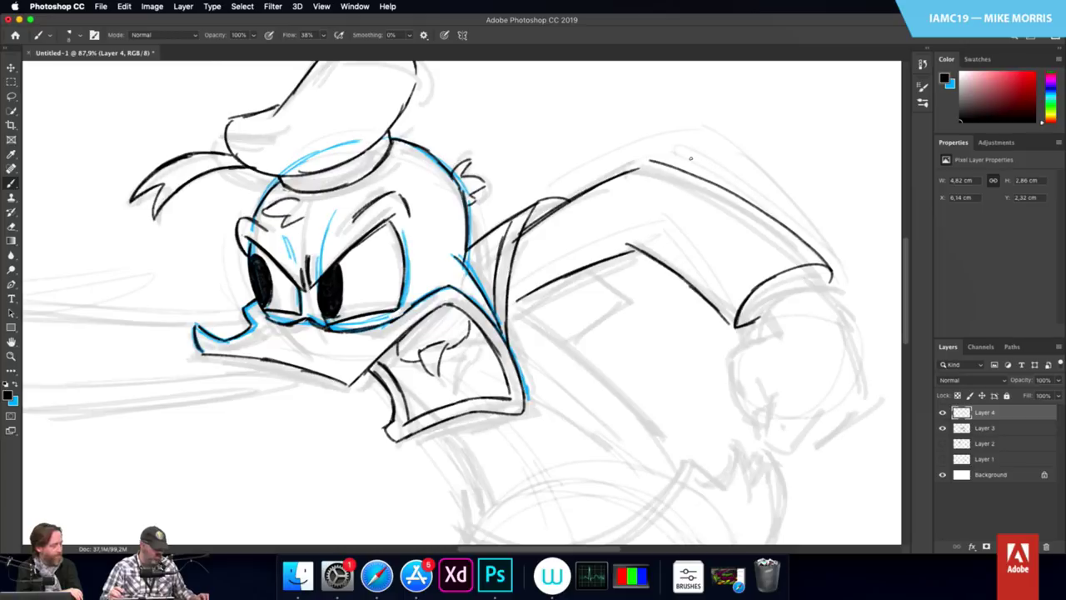
key("super+z")
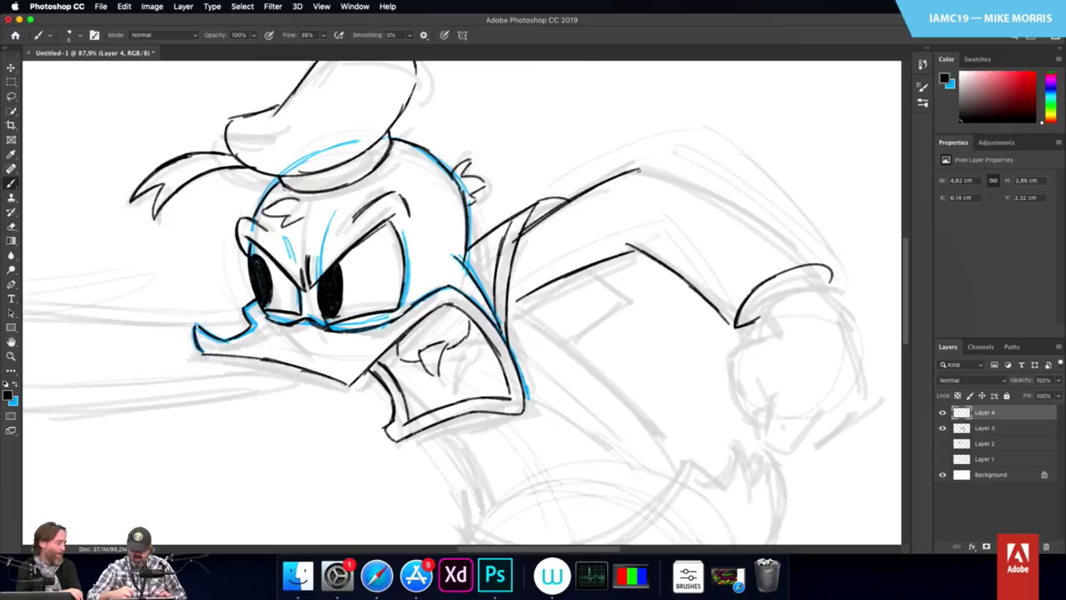
mouse_move(639, 170)
left_mouse_down()
mouse_move(718, 200)
mouse_move(831, 270)
mouse_move(666, 177)
mouse_move(827, 271)
left_mouse_up()
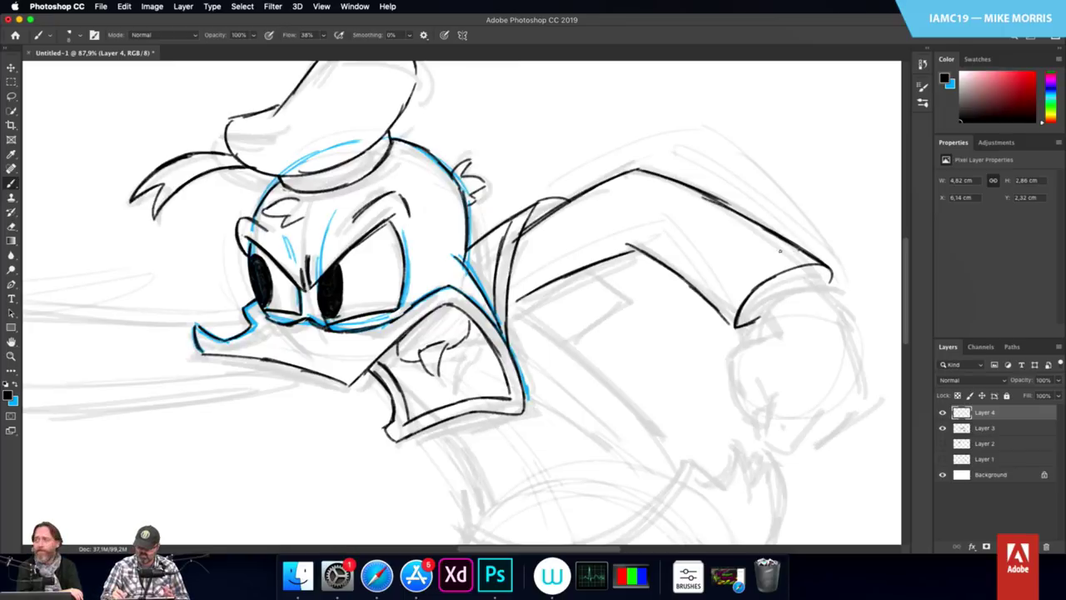
Step: Add curved stripe lines around the end of the rear sleeve and redraw the cuff's edge beyond them
mouse_move(797, 248)
left_mouse_down()
mouse_move(753, 265)
mouse_move(724, 320)
left_mouse_up()
left_click_drag(739, 281, 725, 321)
mouse_move(776, 237)
left_mouse_down()
mouse_move(734, 248)
mouse_move(716, 308)
left_mouse_up()
left_click_drag(728, 258, 716, 313)
left_click_drag(735, 254, 716, 304)
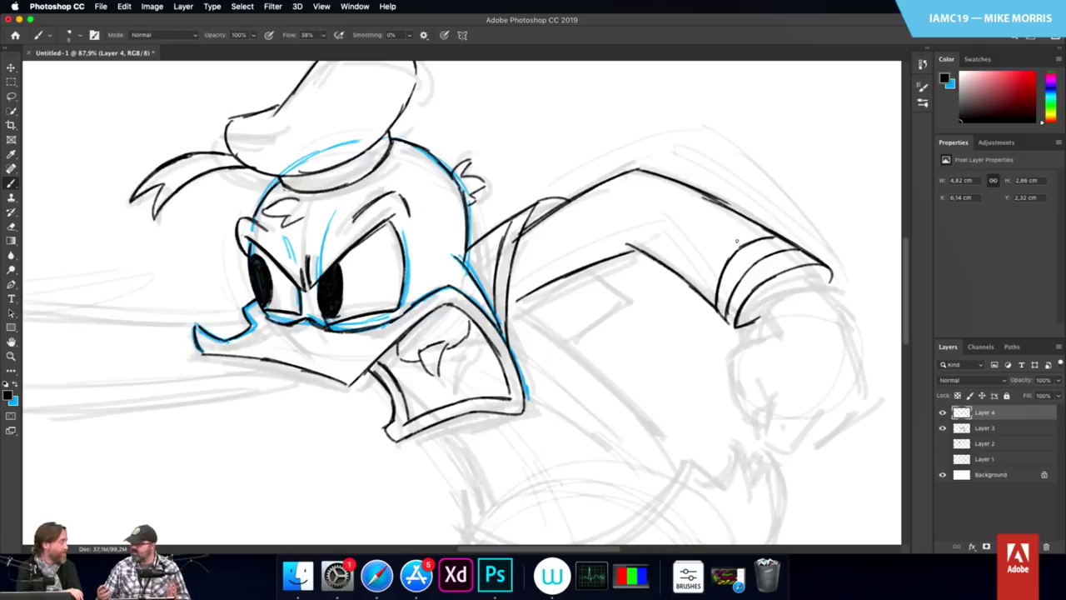
left_click_drag(771, 279, 801, 268)
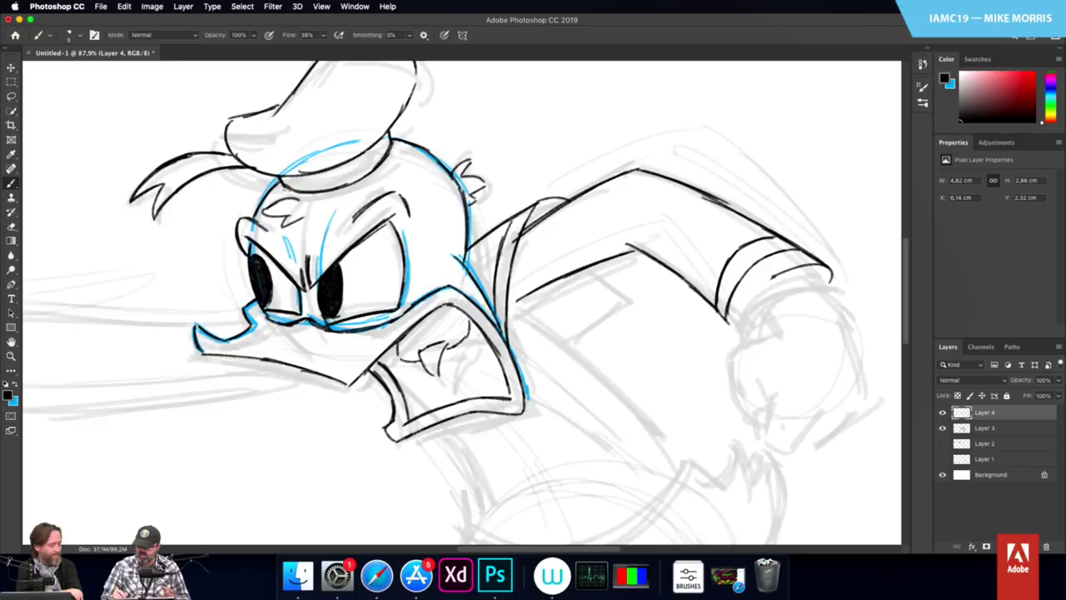
left_click_drag(771, 276, 738, 334)
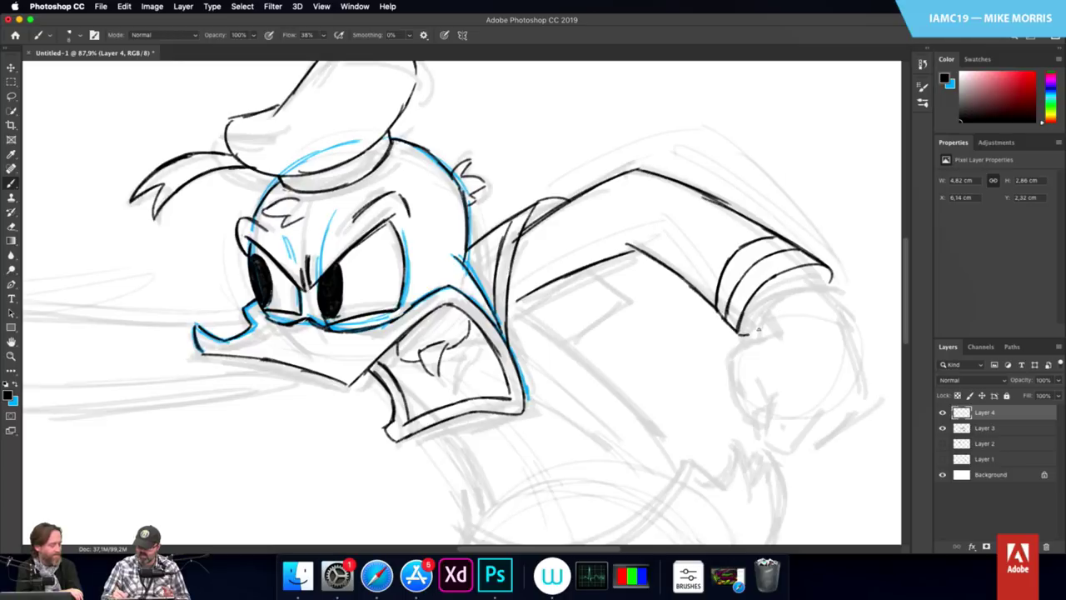
Step: Draw the rear arm's wrist and clenched fist in black, with the thumb, finger divisions and knuckle line
left_click_drag(760, 290, 787, 329)
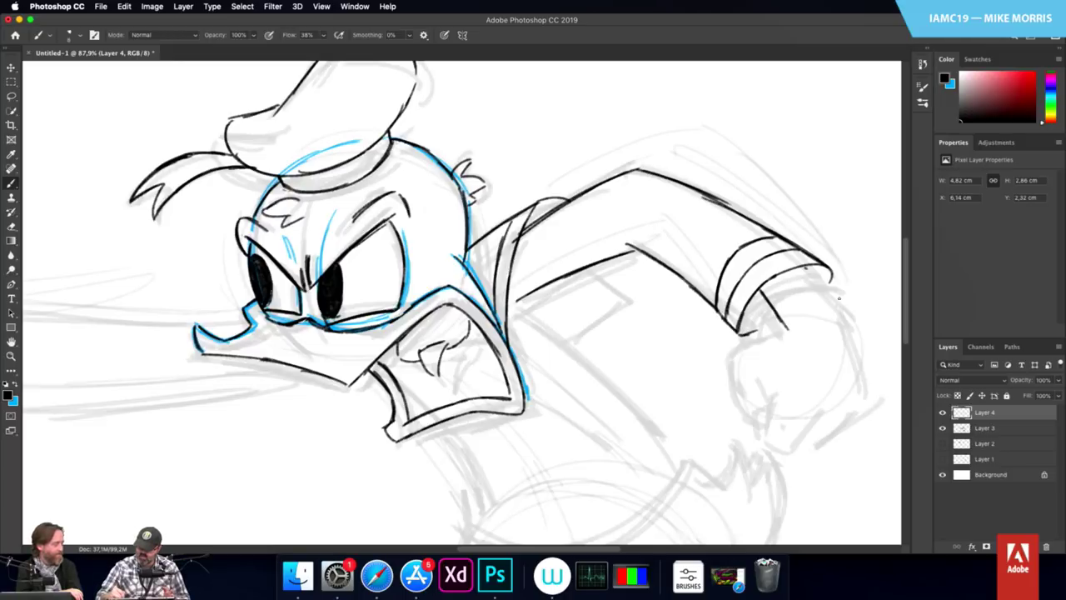
mouse_move(804, 268)
left_mouse_down()
mouse_move(842, 303)
mouse_move(881, 397)
left_mouse_up()
mouse_move(794, 326)
left_mouse_down()
mouse_move(742, 337)
mouse_move(735, 375)
mouse_move(772, 414)
mouse_move(757, 422)
mouse_move(787, 460)
mouse_move(770, 447)
mouse_move(803, 437)
mouse_move(814, 417)
mouse_move(822, 442)
left_mouse_up()
left_click_drag(854, 409, 821, 445)
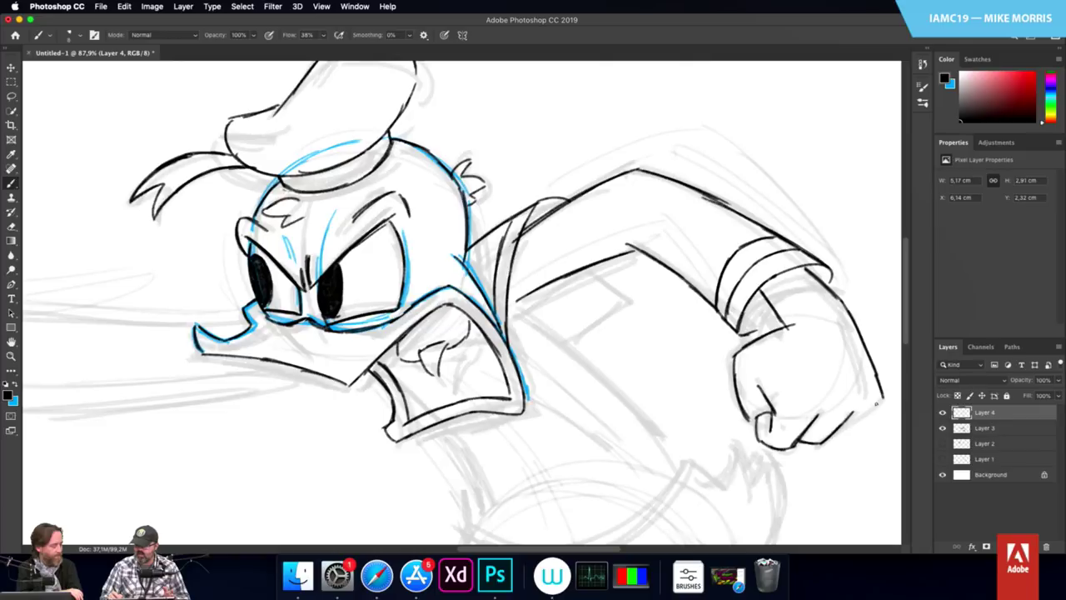
left_click_drag(882, 398, 835, 435)
left_click_drag(791, 403, 876, 398)
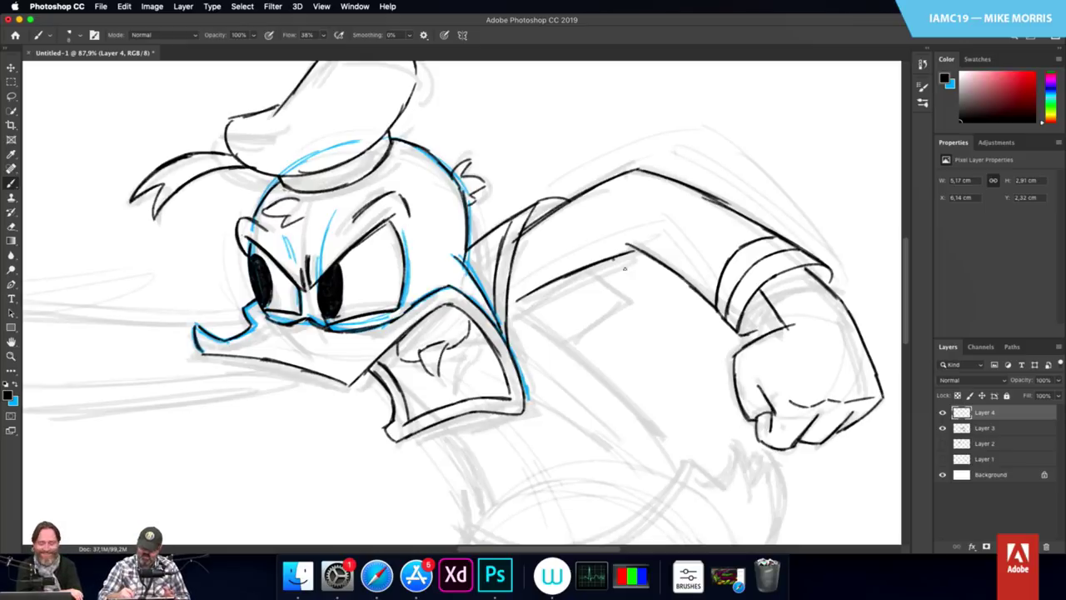
Step: Draw the shirt's front and back contours below the collar and its curved bottom hem in black
mouse_move(614, 260)
left_mouse_down()
mouse_move(635, 273)
mouse_move(550, 322)
mouse_move(576, 307)
mouse_move(555, 288)
mouse_move(497, 137)
mouse_move(464, 125)
mouse_move(526, 170)
left_mouse_up()
mouse_move(472, 130)
left_mouse_down()
mouse_move(568, 213)
mouse_move(607, 266)
left_mouse_up()
mouse_move(366, 254)
left_mouse_down()
mouse_move(387, 288)
mouse_move(395, 340)
left_mouse_up()
mouse_move(608, 268)
left_mouse_down()
mouse_move(571, 319)
mouse_move(537, 339)
left_mouse_up()
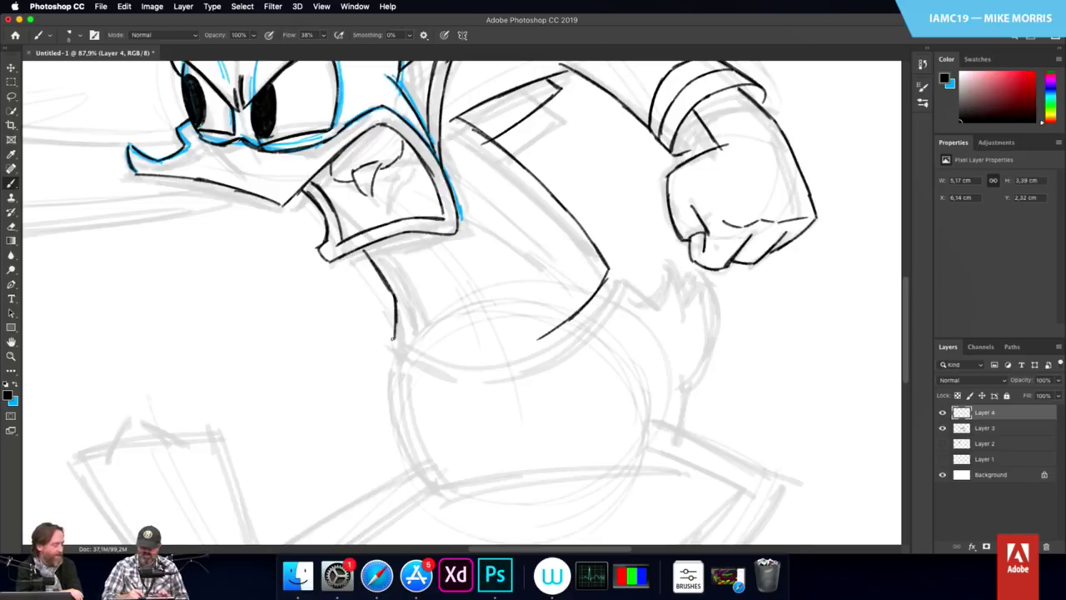
left_click_drag(390, 340, 528, 342)
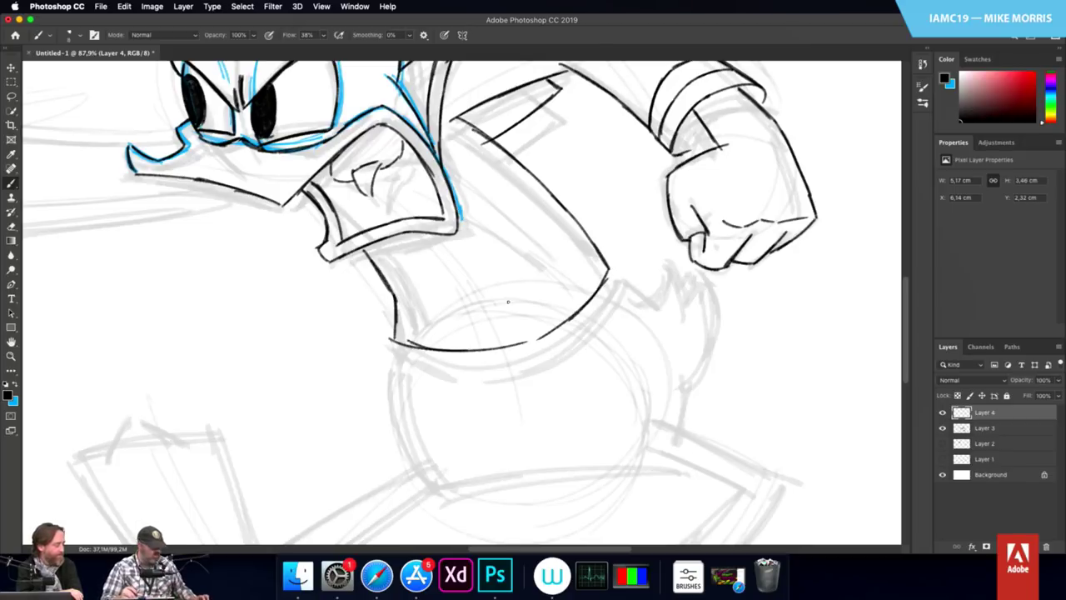
Step: Undo the shirt hem's last stroke and redraw the bottom hem as one black curve reaching the back corner
key("super+z")
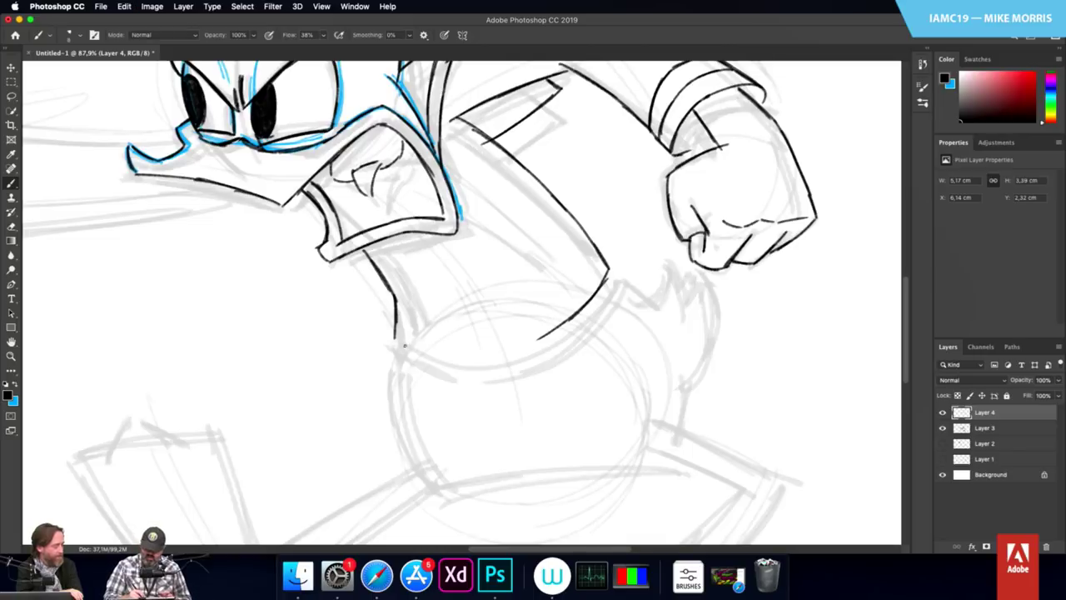
mouse_move(393, 342)
left_mouse_down()
mouse_move(512, 351)
mouse_move(595, 299)
mouse_move(611, 271)
left_mouse_up()
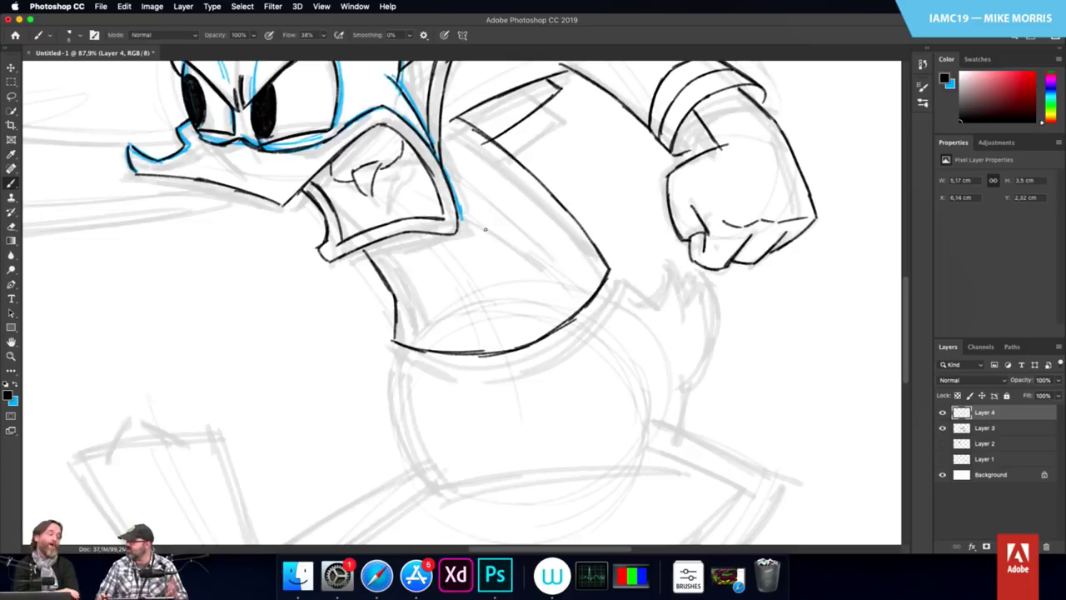
Step: Draw the pointed tail feathers, the rump below them, and the belly's bottom and front curves in black, redoing the tail tip once
mouse_move(613, 280)
left_mouse_down()
mouse_move(640, 283)
mouse_move(664, 246)
mouse_move(682, 279)
mouse_move(680, 257)
mouse_move(681, 279)
left_mouse_up()
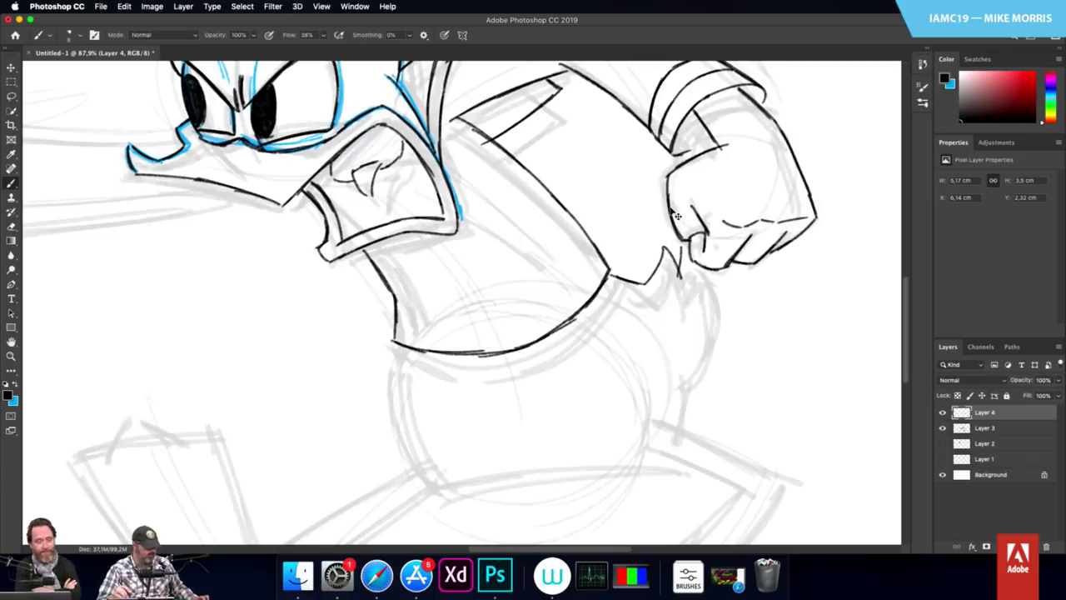
key("super+z")
key("super+z")
mouse_move(663, 250)
left_mouse_down()
mouse_move(701, 294)
mouse_move(695, 283)
mouse_move(704, 321)
mouse_move(666, 384)
mouse_move(668, 423)
left_mouse_up()
left_click_drag(458, 494, 665, 467)
left_click_drag(679, 361, 681, 432)
left_click_drag(676, 356, 673, 420)
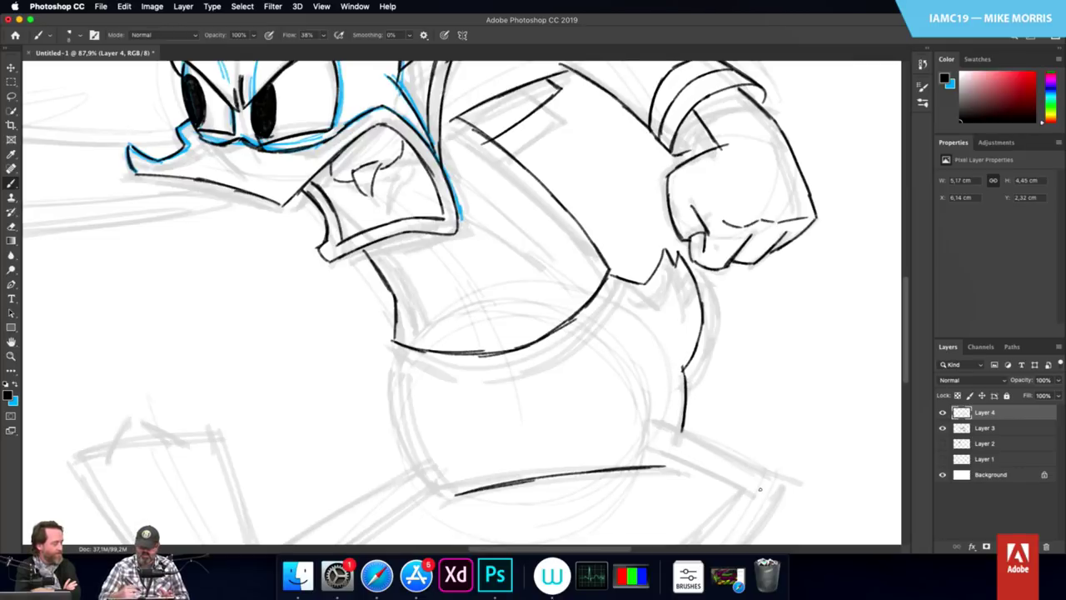
mouse_move(399, 348)
left_mouse_down()
mouse_move(396, 401)
mouse_move(423, 468)
left_mouse_up()
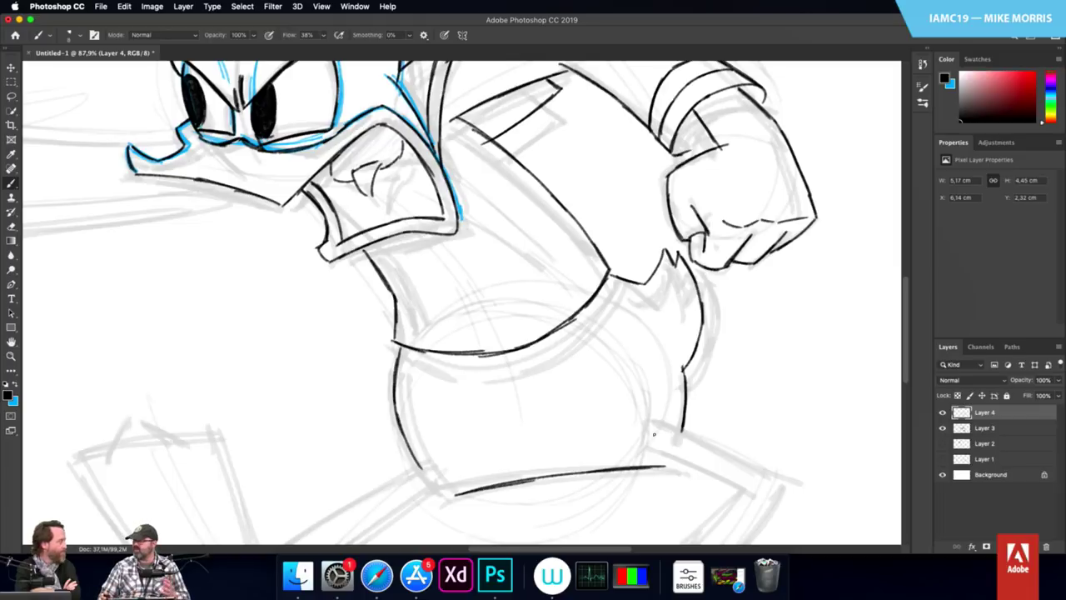
Step: Draw the lower and upper edges of the extended front leg in black from the belly down to the ankle
scroll(654, 433, "down", 5)
scroll(654, 433, "left", 5)
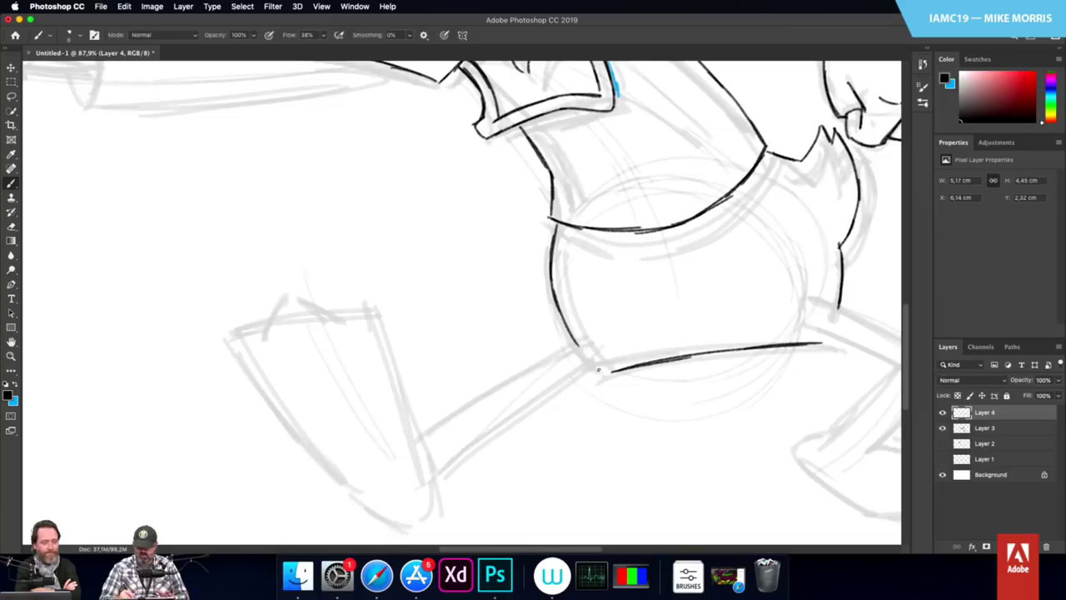
left_click_drag(601, 367, 493, 443)
left_click_drag(563, 392, 443, 481)
left_click_drag(538, 406, 443, 484)
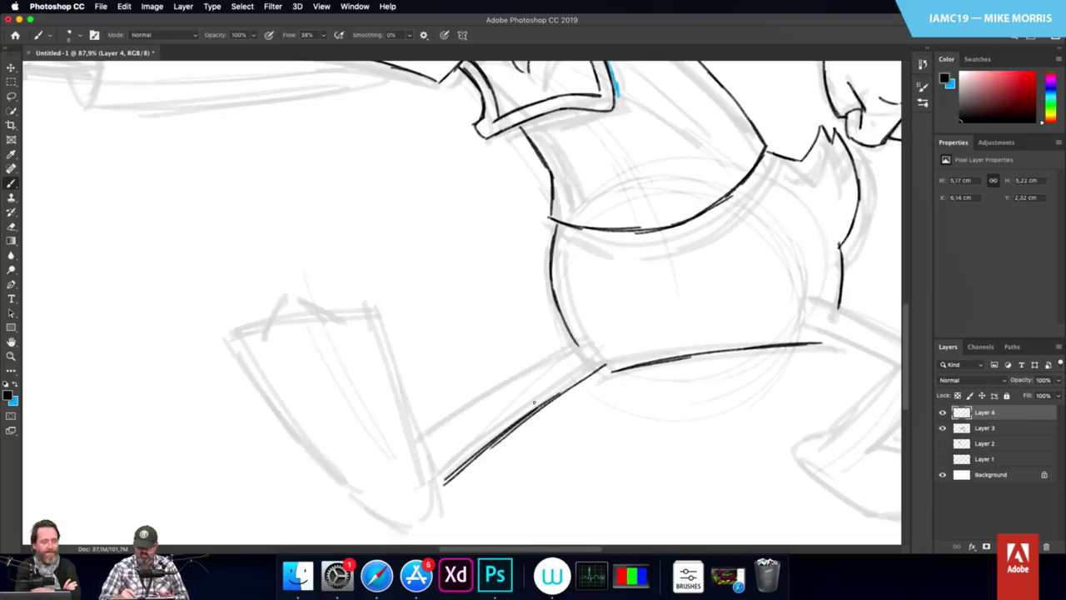
left_click_drag(586, 347, 471, 407)
left_click_drag(561, 360, 426, 438)
left_click_drag(500, 394, 433, 434)
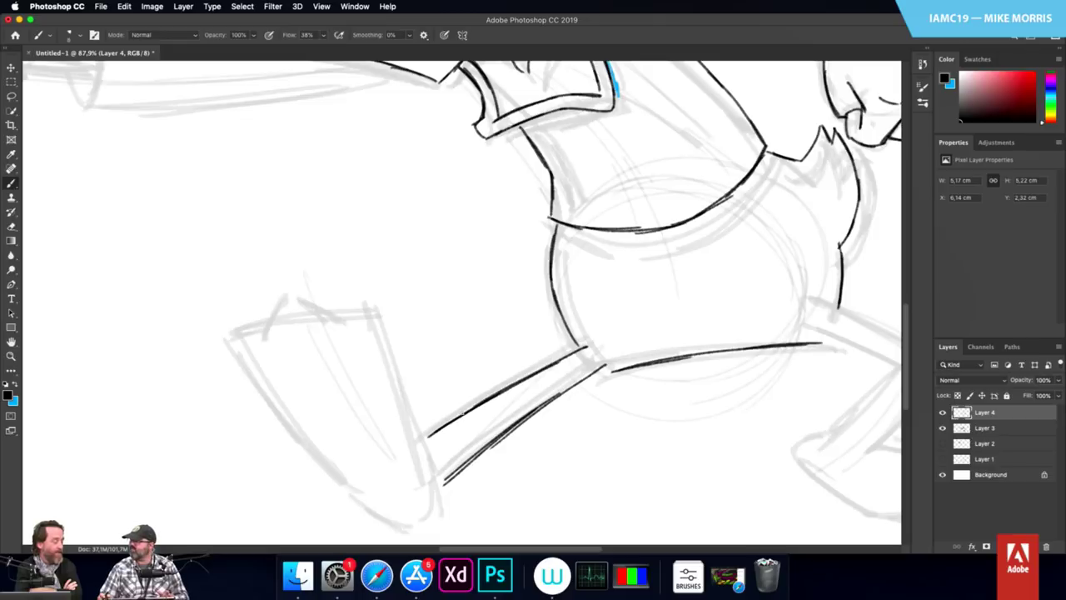
Step: Outline the raised front foot in black with its webbed toe points, sides and heel, and join both leg edges to it
mouse_move(281, 298)
left_mouse_down()
mouse_move(261, 332)
mouse_move(317, 313)
mouse_move(379, 312)
left_mouse_up()
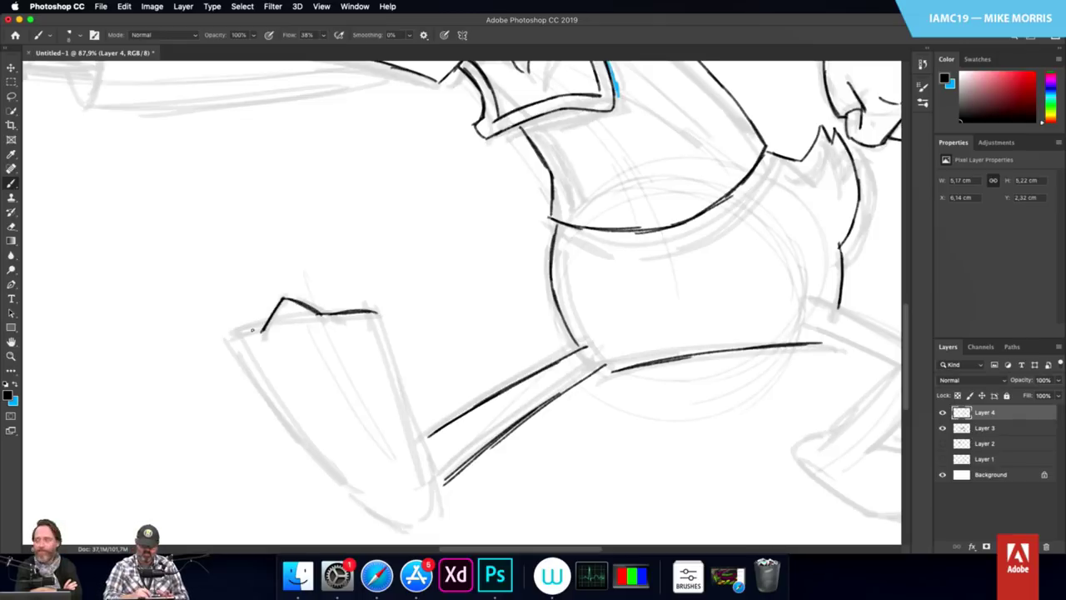
mouse_move(266, 323)
left_mouse_down()
mouse_move(230, 341)
mouse_move(275, 404)
mouse_move(388, 517)
mouse_move(418, 525)
left_mouse_up()
left_click_drag(377, 314, 421, 433)
mouse_move(405, 381)
left_mouse_down()
mouse_move(426, 500)
mouse_move(416, 526)
left_mouse_up()
left_click_drag(436, 431, 422, 438)
left_click_drag(457, 474, 425, 504)
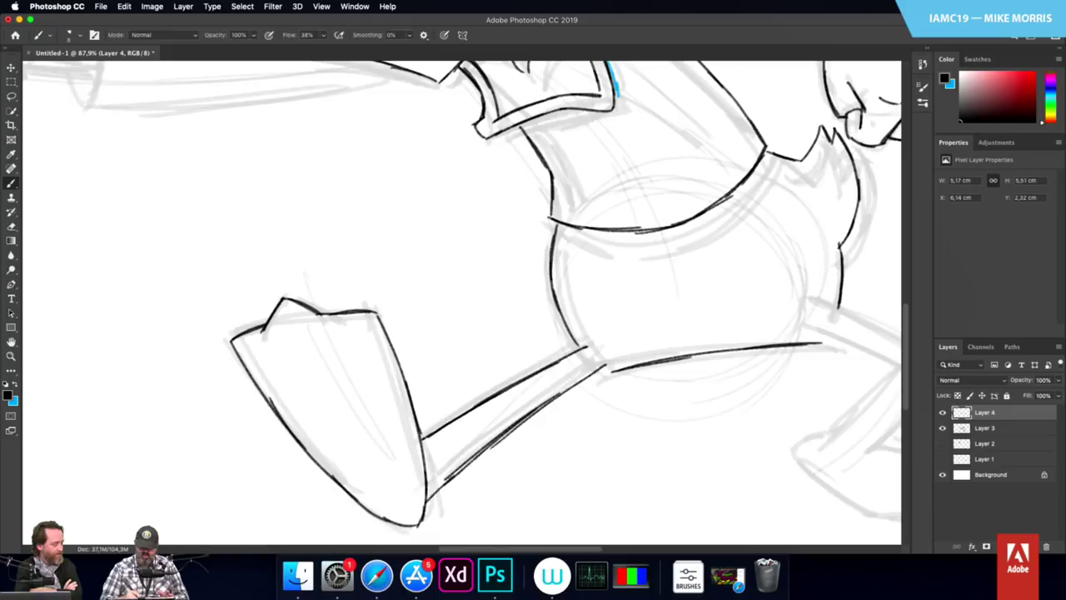
left_click_drag(495, 444, 430, 496)
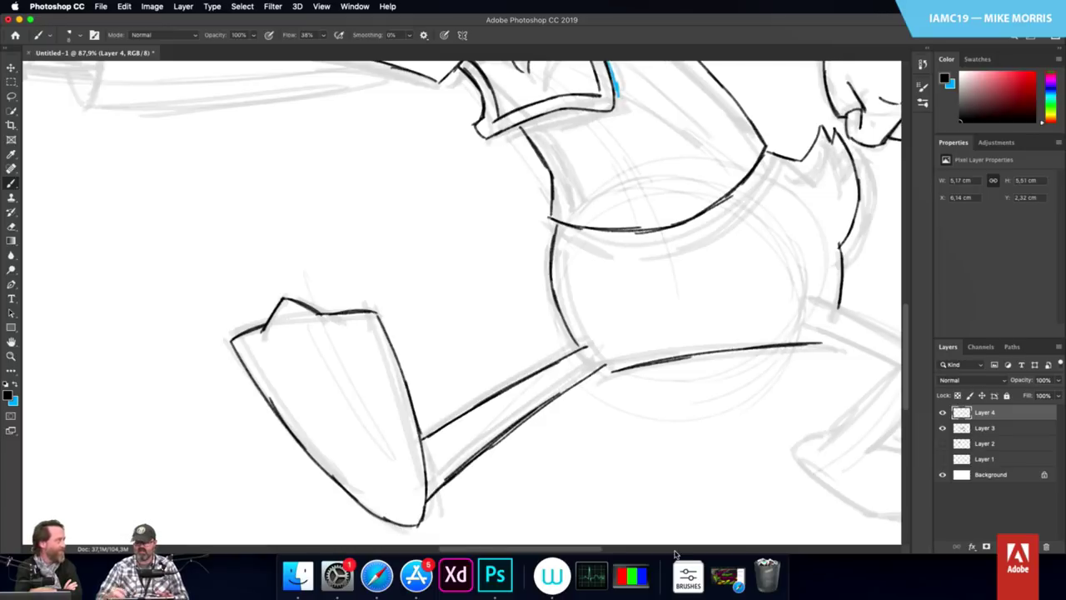
Step: Round off the belly outline where the front leg joins it and add a short curve where the rear leg begins
mouse_move(586, 340)
left_mouse_down()
mouse_move(612, 353)
mouse_move(599, 374)
left_mouse_up()
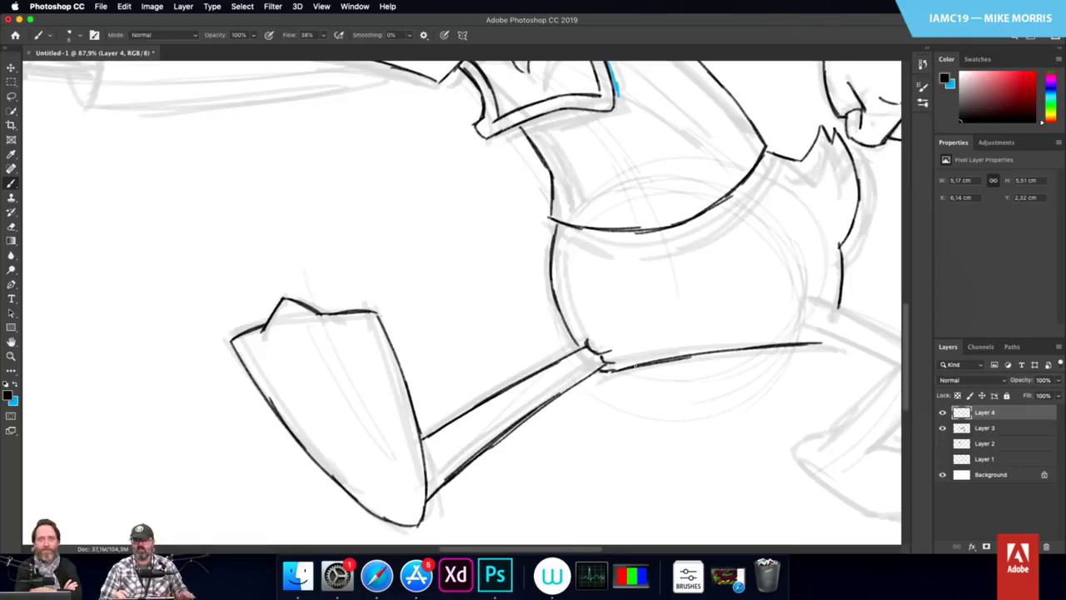
left_click_drag(735, 421, 494, 396)
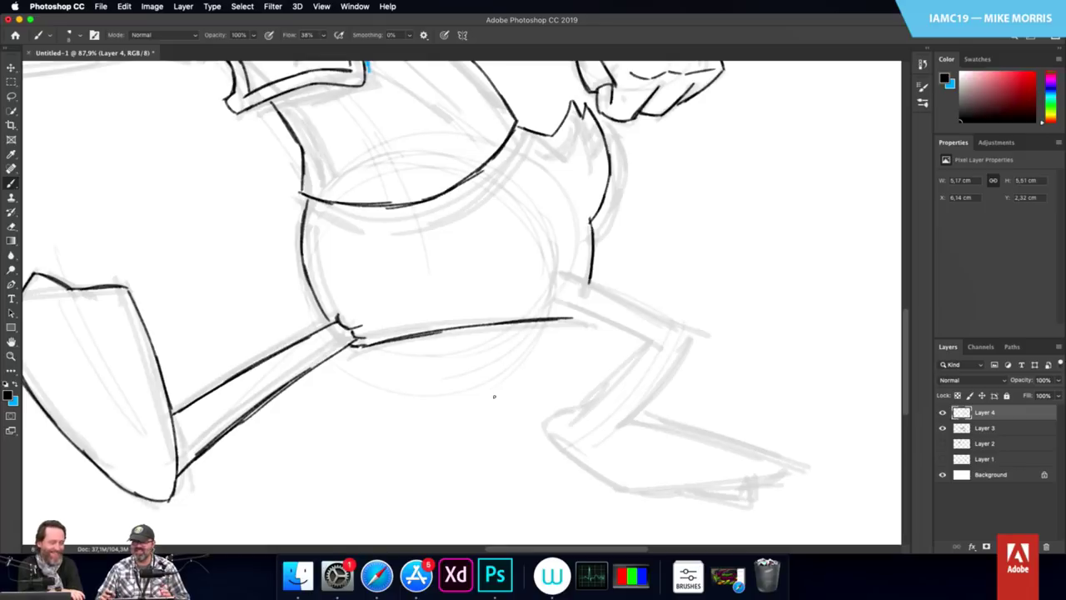
left_click_drag(577, 271, 557, 305)
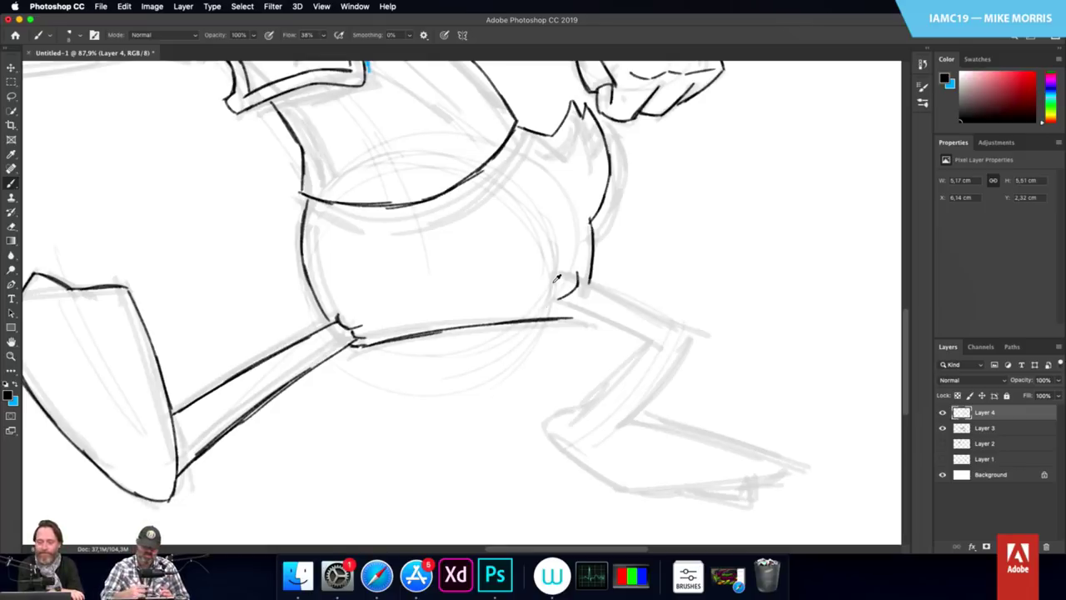
mouse_move(339, 312)
left_mouse_down()
mouse_move(338, 328)
mouse_move(370, 327)
mouse_move(342, 335)
mouse_move(360, 341)
left_mouse_up()
Step: Draw both edges of the bent rear leg in black from thigh through knee to ankle, redoing the back of the shin once
mouse_move(562, 309)
left_mouse_down()
mouse_move(550, 313)
mouse_move(570, 301)
mouse_move(646, 349)
left_mouse_up()
left_click_drag(577, 283, 667, 322)
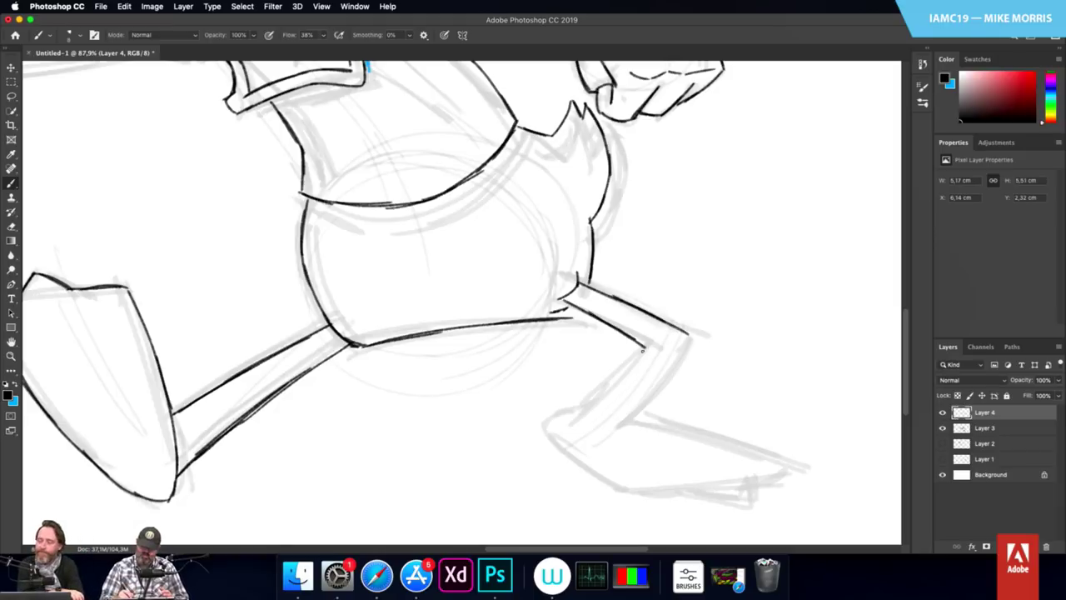
left_click_drag(642, 345, 580, 405)
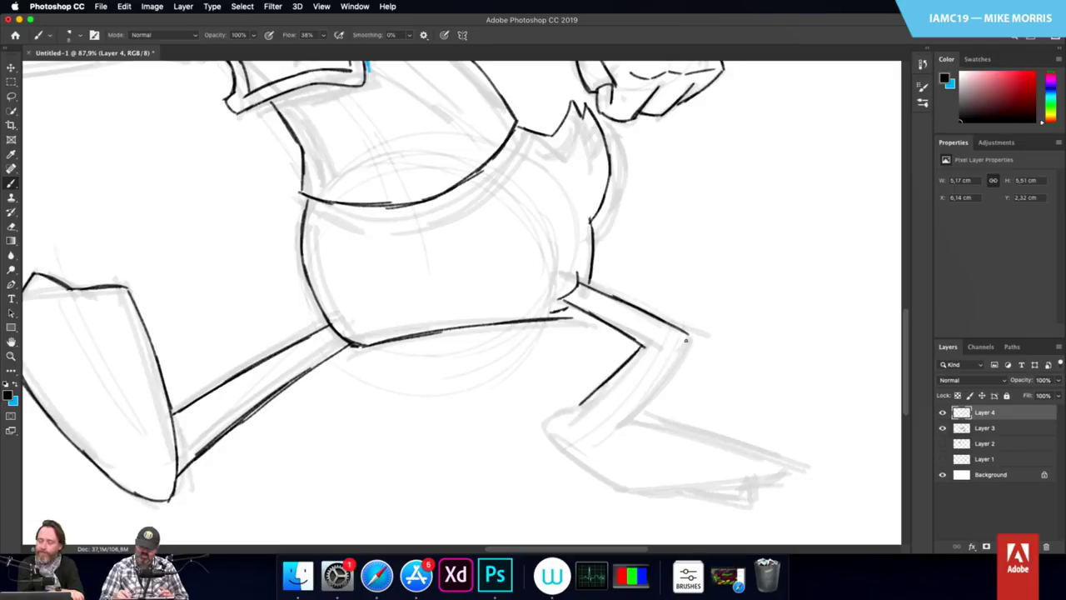
left_click_drag(686, 340, 634, 423)
key("super+z")
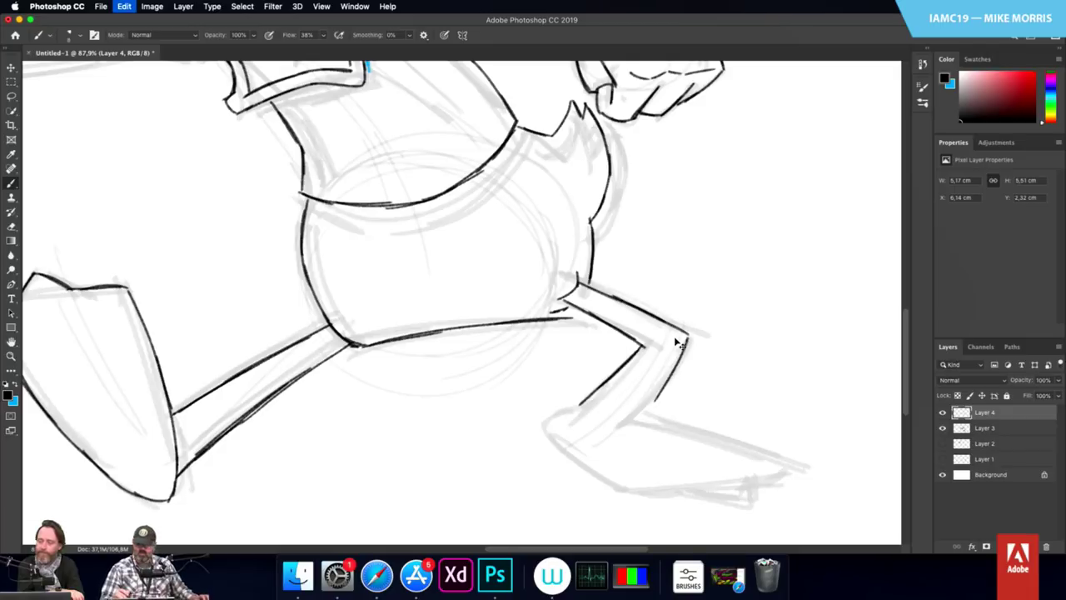
mouse_move(688, 336)
left_mouse_down()
mouse_move(609, 431)
mouse_move(626, 433)
left_mouse_up()
Step: Outline the rear foot's heel, top edge, sole and webbed toes in black, and close the belly line beneath the thigh
mouse_move(596, 396)
left_mouse_down()
mouse_move(553, 410)
mouse_move(546, 433)
left_mouse_up()
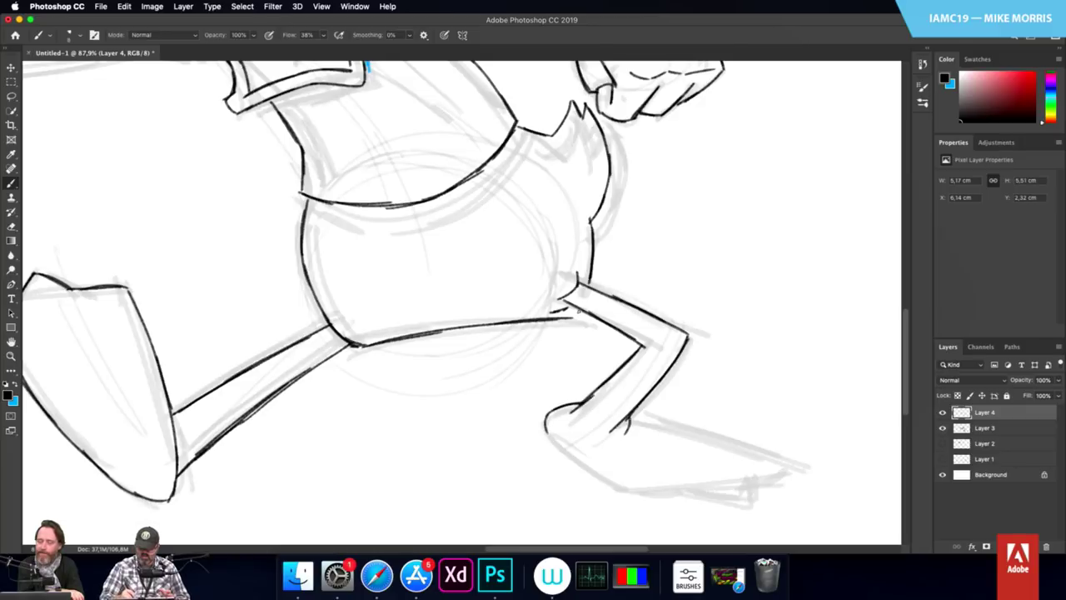
mouse_move(581, 315)
left_mouse_down()
mouse_move(547, 314)
mouse_move(616, 298)
left_mouse_up()
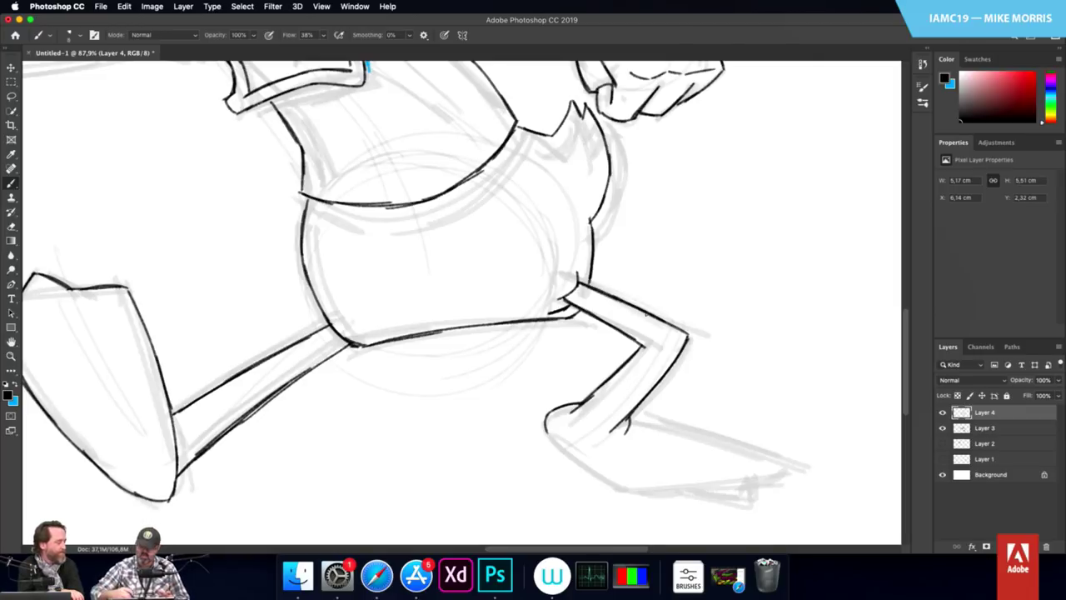
left_click_drag(633, 411, 770, 460)
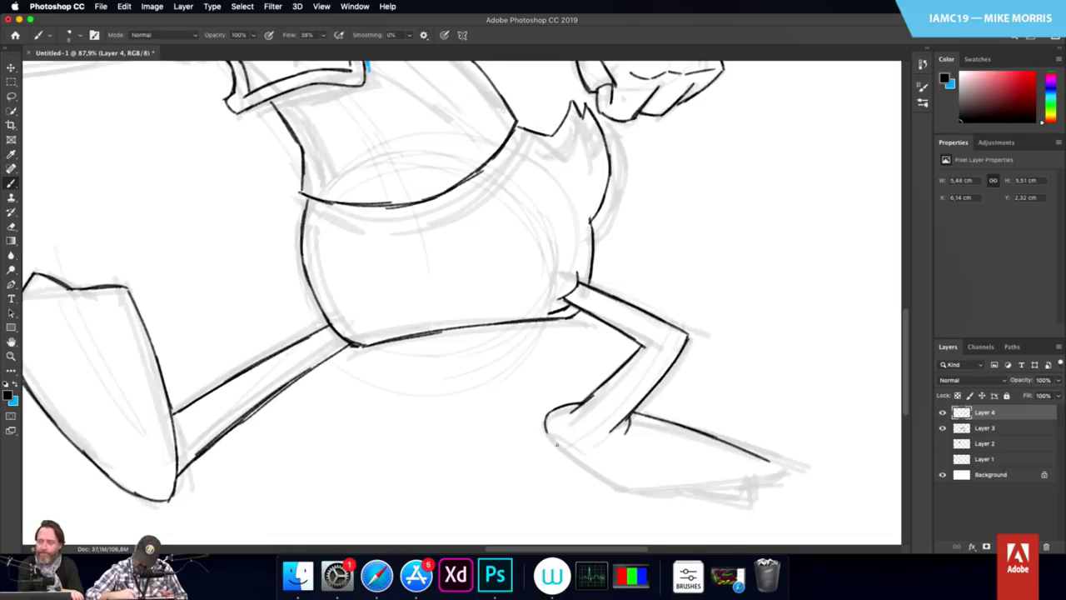
mouse_move(546, 432)
left_mouse_down()
mouse_move(635, 498)
mouse_move(666, 503)
mouse_move(746, 502)
mouse_move(788, 471)
mouse_move(739, 505)
mouse_move(721, 504)
mouse_move(738, 505)
left_mouse_up()
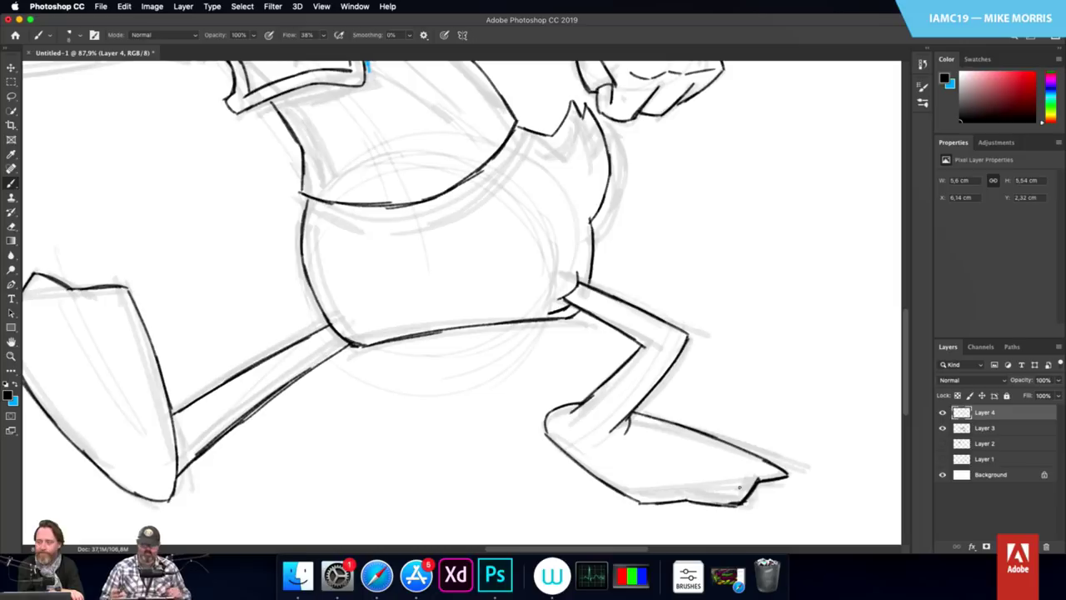
Step: Draw two round buttons on the shirt's chest just below the open beak in black
mouse_move(738, 488)
left_mouse_down()
mouse_move(725, 424)
mouse_move(642, 352)
mouse_move(608, 378)
mouse_move(631, 329)
left_mouse_up()
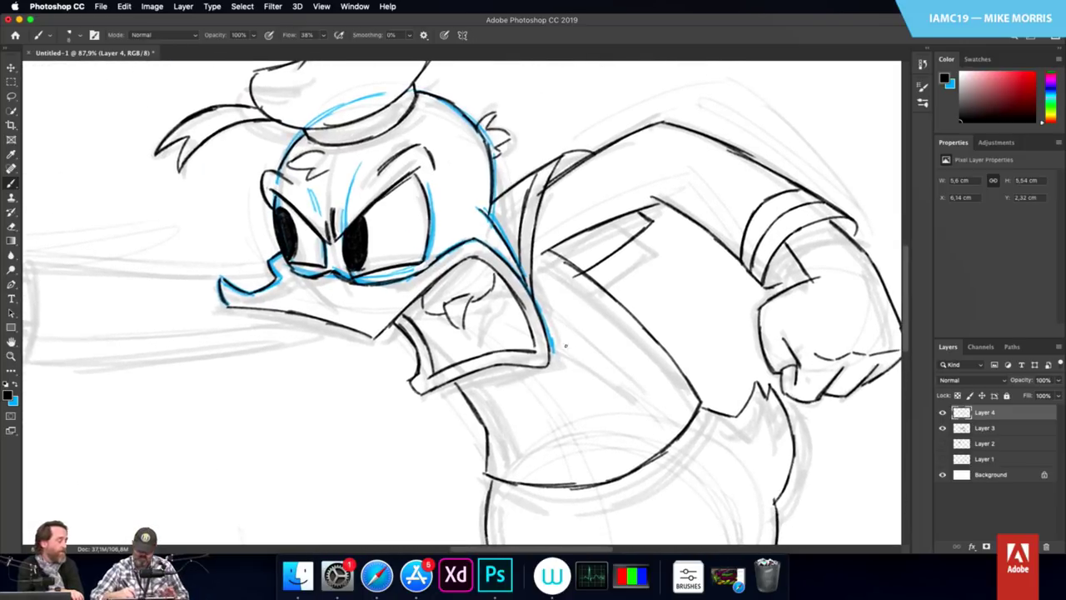
mouse_move(553, 342)
left_mouse_down()
mouse_move(584, 360)
mouse_move(583, 376)
mouse_move(563, 384)
mouse_move(584, 374)
left_mouse_up()
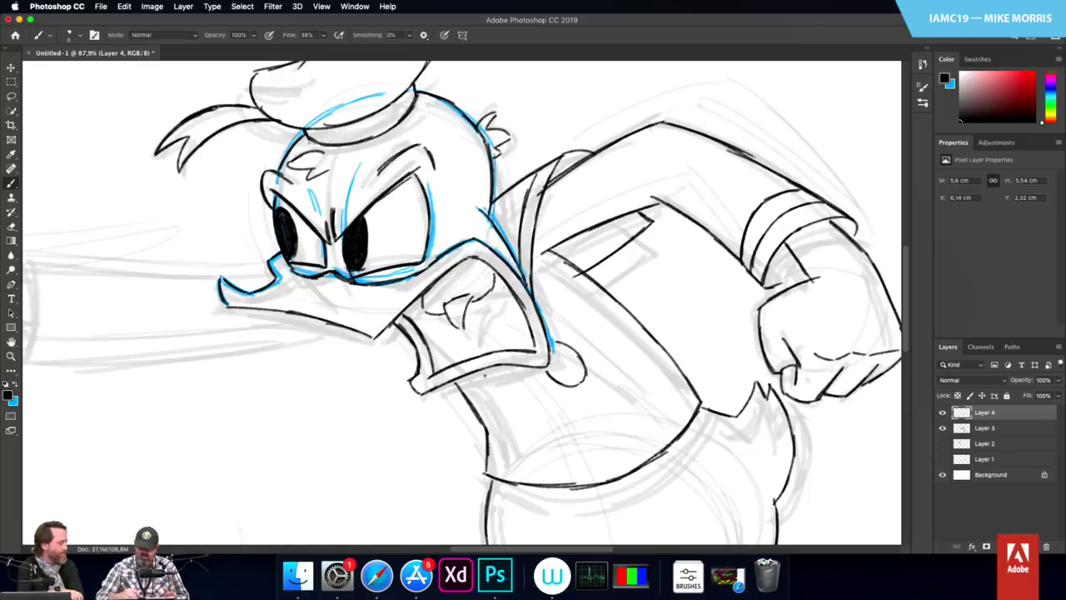
mouse_move(484, 375)
left_mouse_down()
mouse_move(500, 375)
mouse_move(483, 379)
mouse_move(496, 408)
mouse_move(502, 375)
mouse_move(511, 408)
left_mouse_up()
mouse_move(501, 369)
left_mouse_down()
mouse_move(522, 392)
mouse_move(518, 406)
left_mouse_up()
mouse_move(554, 337)
left_mouse_down()
mouse_move(582, 353)
mouse_move(587, 374)
left_mouse_up()
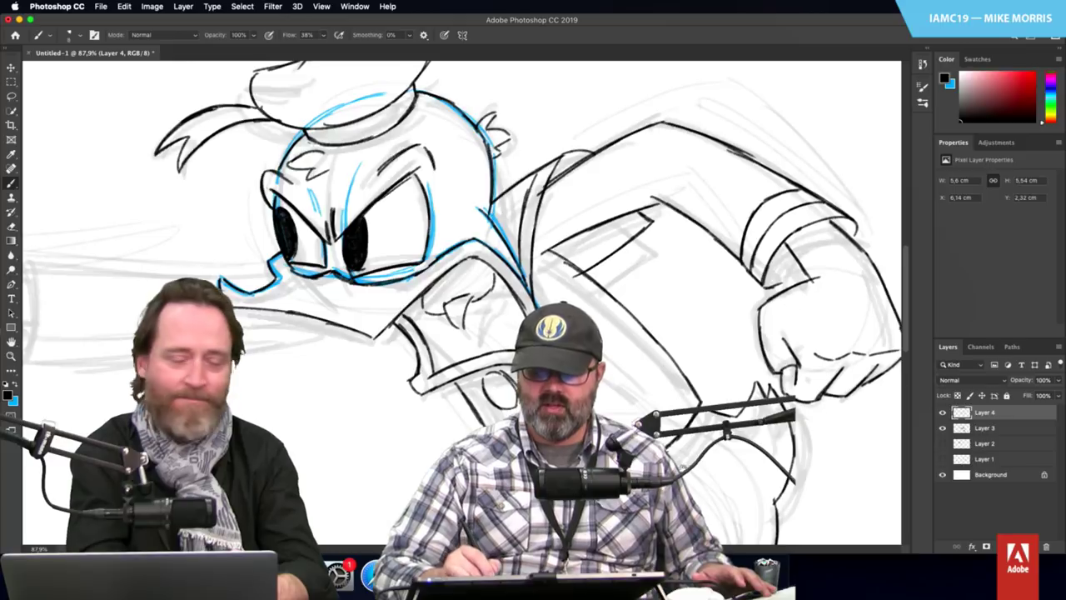
Step: Remove the shirt's upper hem line, keeping the lower curve, and extend the shirt's back and front edges to meet it
scroll(784, 309, "down", 3)
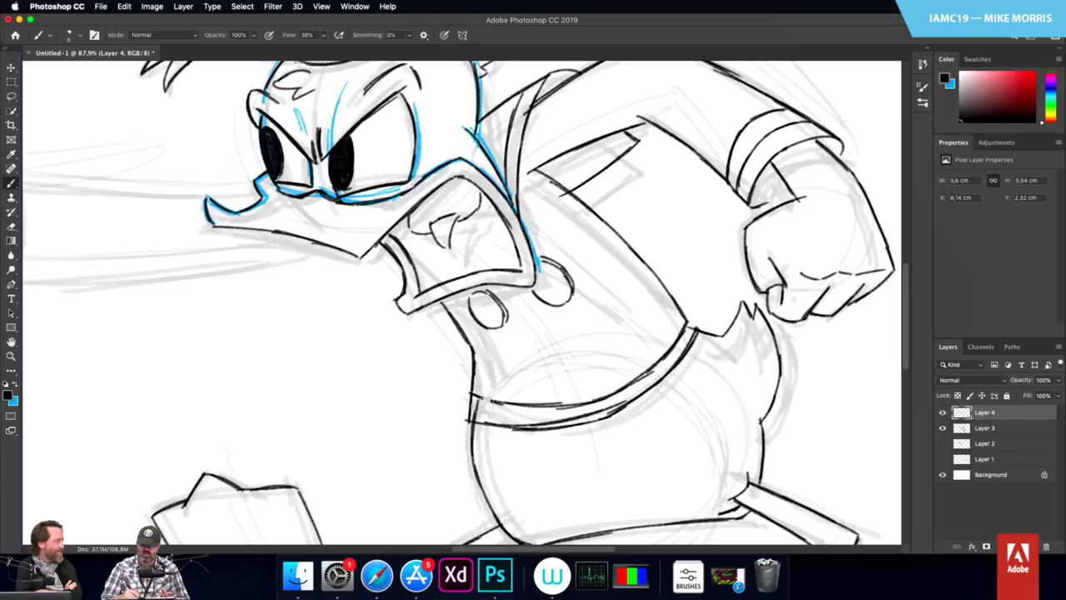
mouse_move(476, 414)
left_mouse_down()
mouse_move(585, 395)
mouse_move(518, 417)
mouse_move(570, 413)
mouse_move(643, 371)
mouse_move(678, 330)
left_mouse_up()
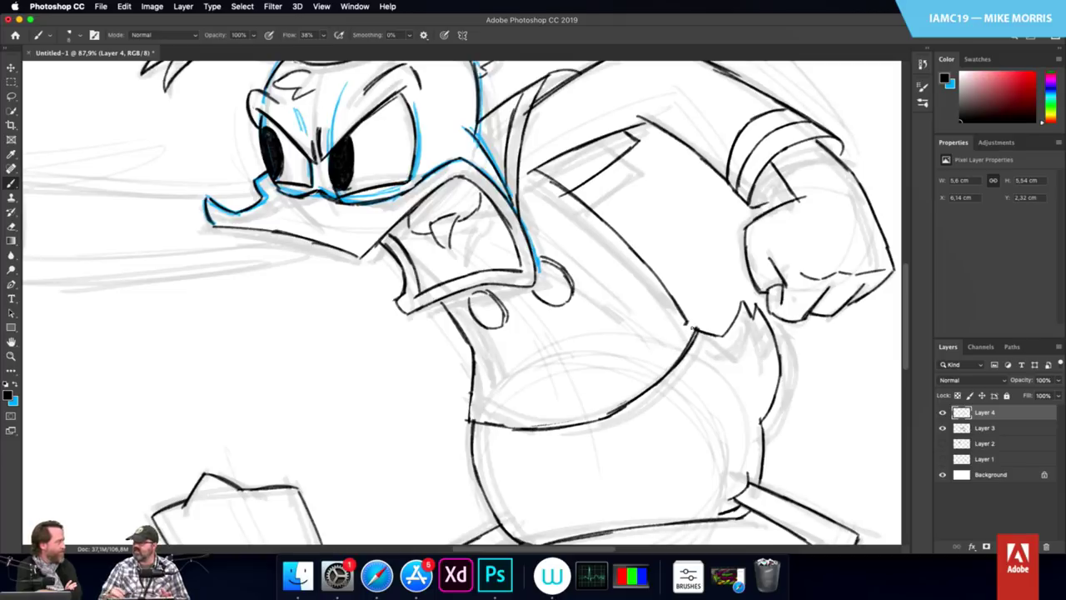
left_click_drag(693, 329, 698, 313)
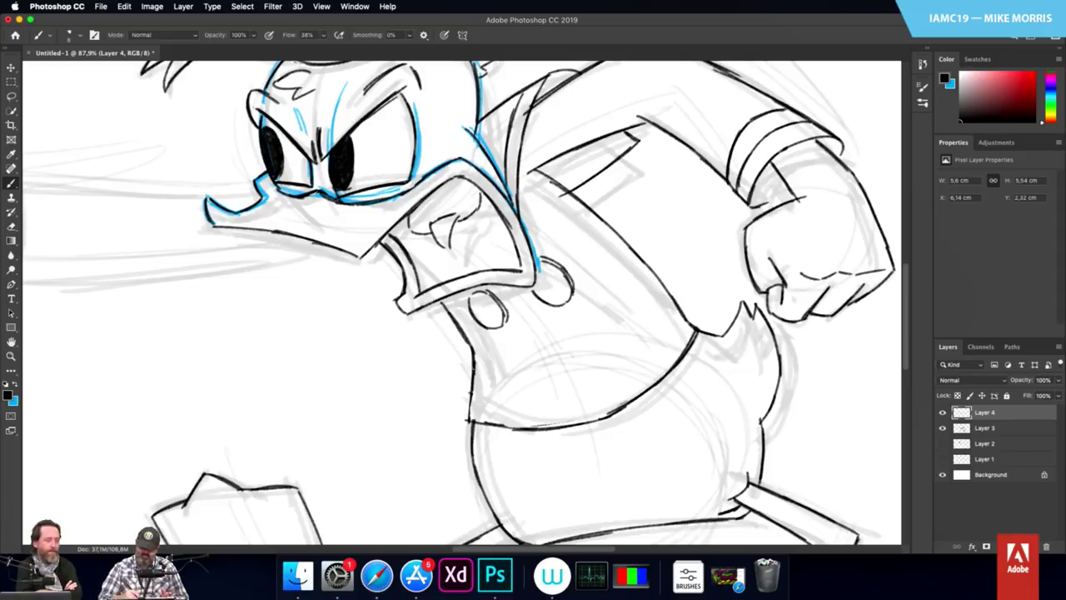
mouse_move(473, 359)
left_mouse_down()
mouse_move(467, 420)
mouse_move(537, 428)
left_mouse_up()
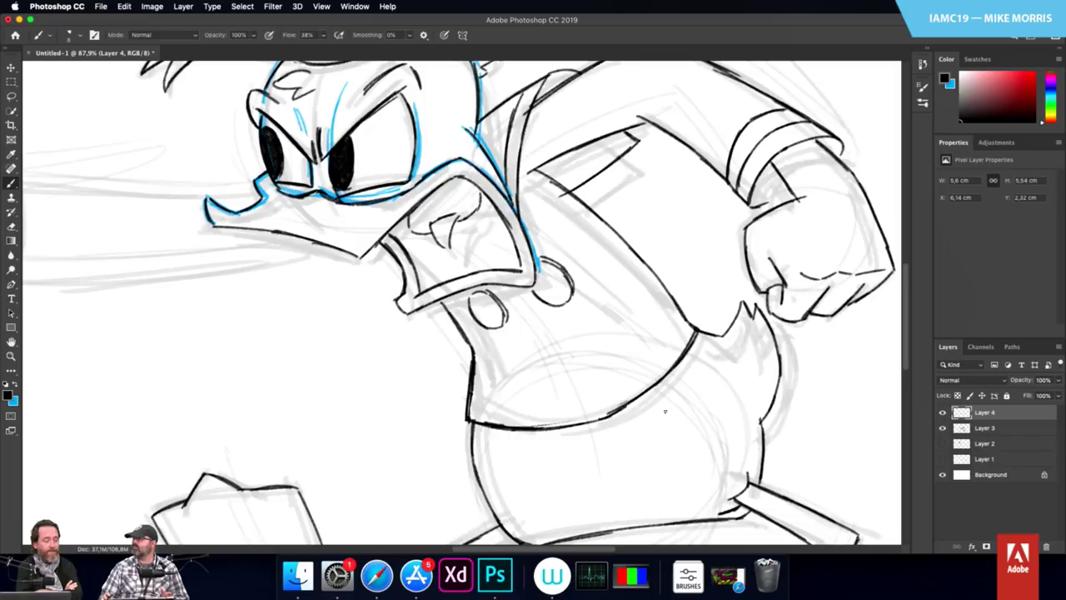
Step: Outline the forward fist's curled thumb, palm crease and lower edge in black, and draw both edges of the wrist
scroll(664, 410, "left", 10)
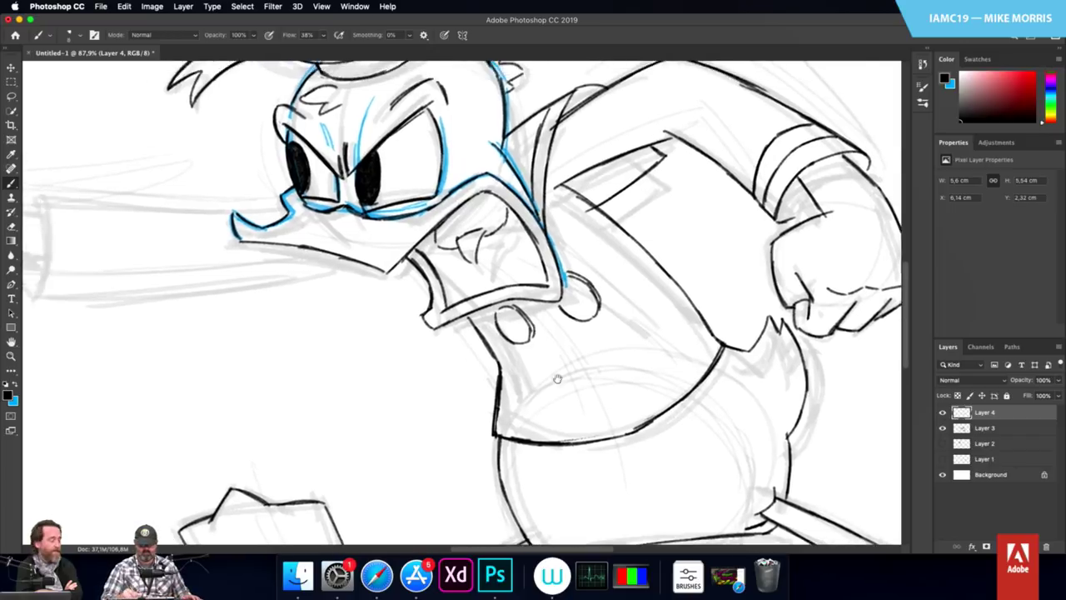
scroll(566, 407, "right", 1)
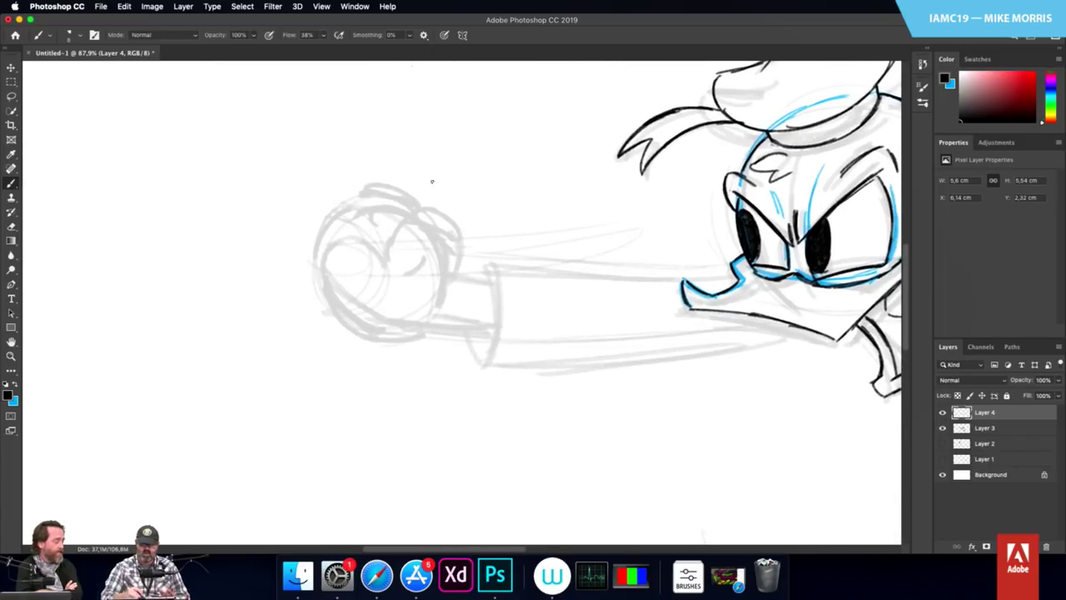
mouse_move(431, 206)
left_mouse_down()
mouse_move(460, 234)
mouse_move(454, 261)
mouse_move(401, 231)
mouse_move(392, 253)
mouse_move(412, 260)
mouse_move(434, 239)
left_mouse_up()
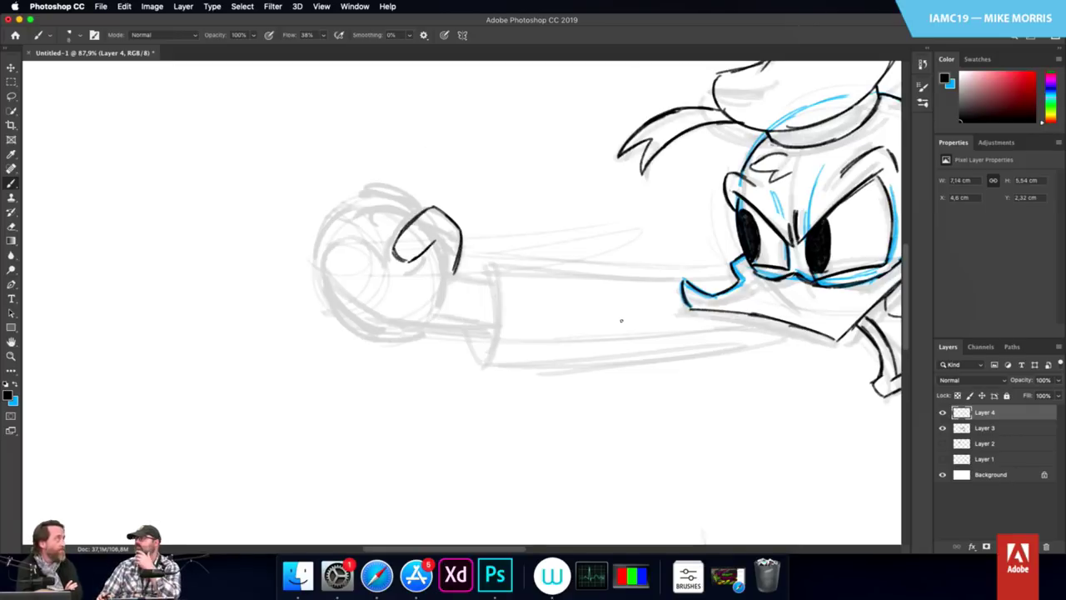
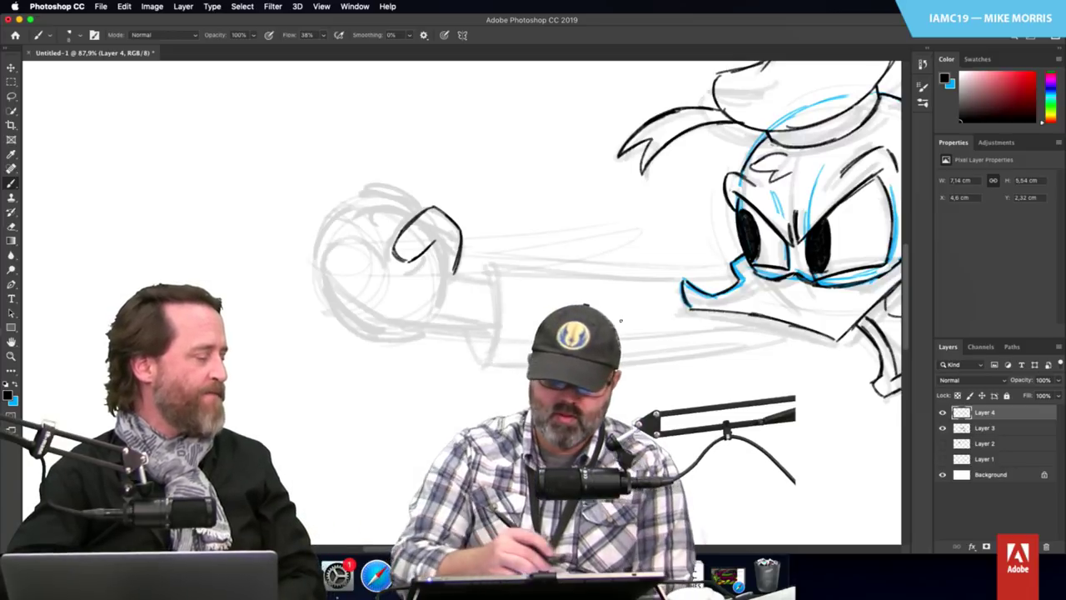
left_click_drag(409, 267, 421, 270)
mouse_move(426, 271)
left_mouse_down()
mouse_move(439, 295)
mouse_move(492, 280)
left_mouse_up()
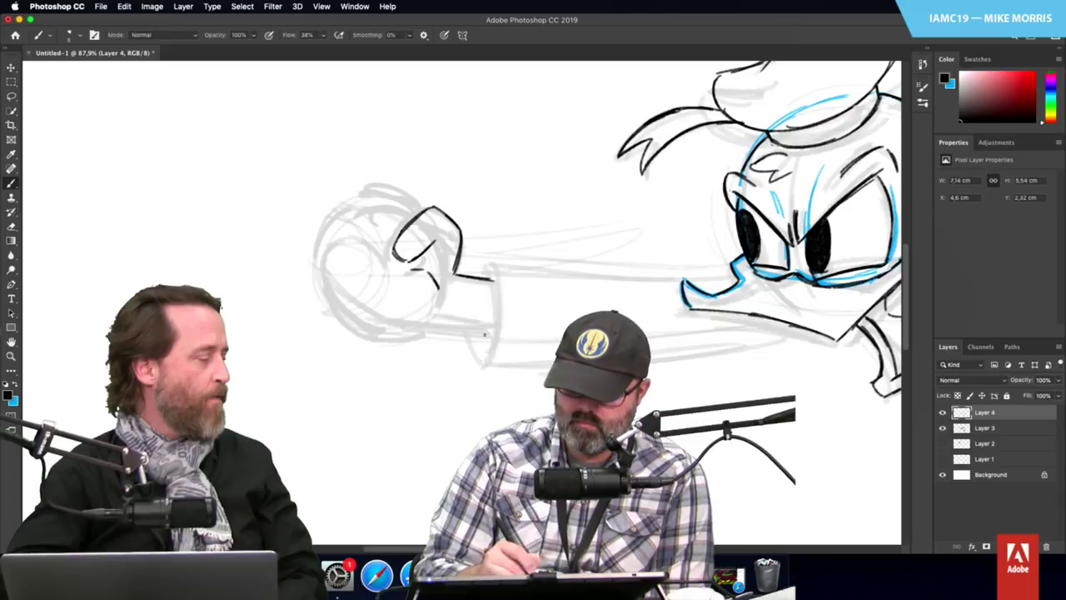
mouse_move(418, 334)
left_mouse_down()
mouse_move(494, 336)
mouse_move(453, 336)
left_mouse_up()
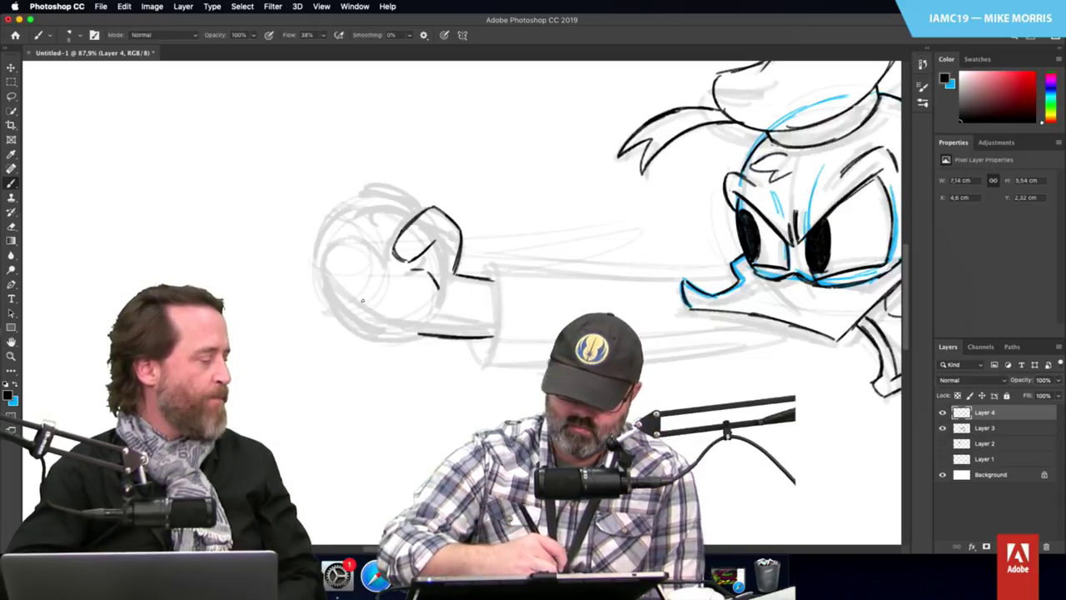
left_click_drag(327, 278, 413, 331)
left_click_drag(355, 299, 419, 334)
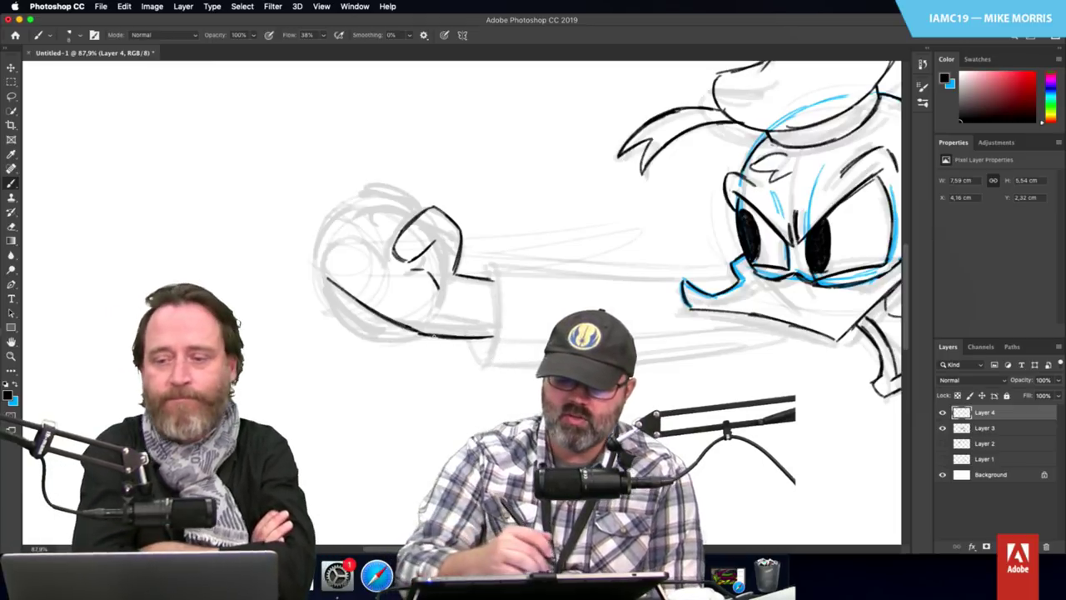
Step: Draw the forward fist's curled fingers and knuckles in black, stacked from the front finger up to the back one
mouse_move(385, 182)
left_mouse_down()
mouse_move(414, 172)
mouse_move(443, 213)
left_mouse_up()
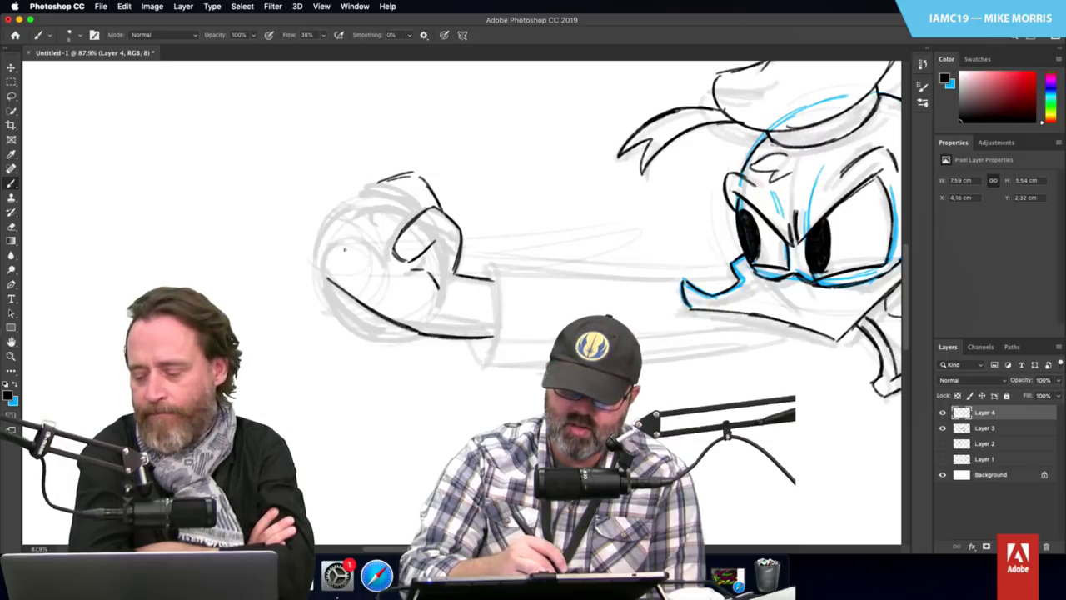
mouse_move(335, 237)
left_mouse_down()
mouse_move(381, 231)
mouse_move(363, 263)
mouse_move(366, 281)
mouse_move(380, 278)
mouse_move(388, 267)
mouse_move(351, 215)
mouse_move(378, 201)
mouse_move(400, 202)
mouse_move(411, 225)
left_mouse_up()
left_click_drag(373, 193, 416, 171)
mouse_move(418, 175)
left_mouse_down()
mouse_move(438, 202)
mouse_move(412, 175)
mouse_move(368, 191)
mouse_move(422, 172)
mouse_move(385, 178)
left_mouse_up()
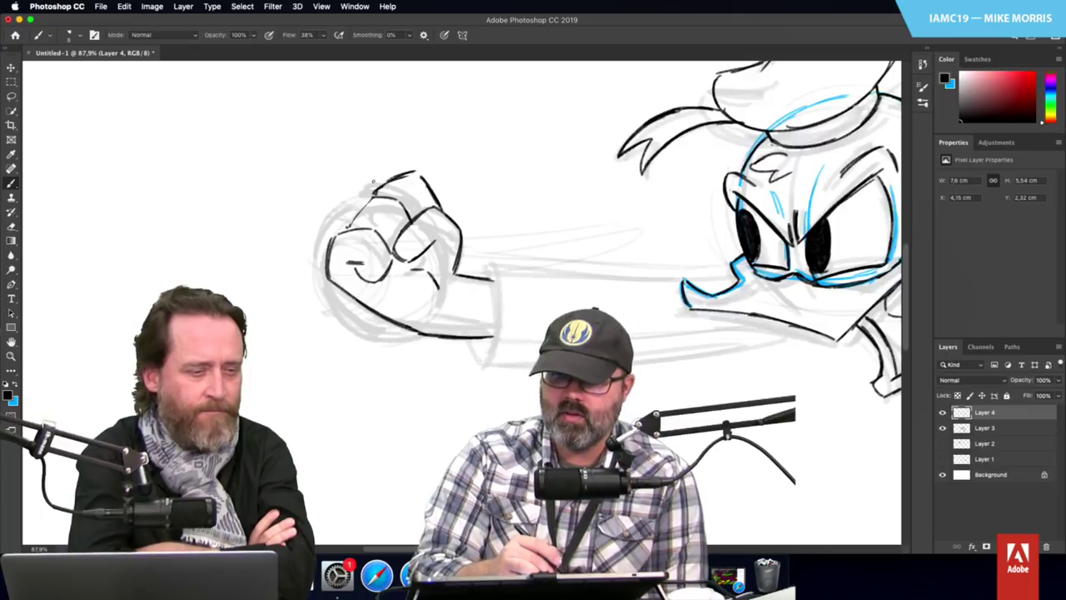
mouse_move(366, 205)
left_mouse_down()
mouse_move(347, 227)
mouse_move(364, 229)
mouse_move(400, 203)
mouse_move(408, 220)
left_mouse_up()
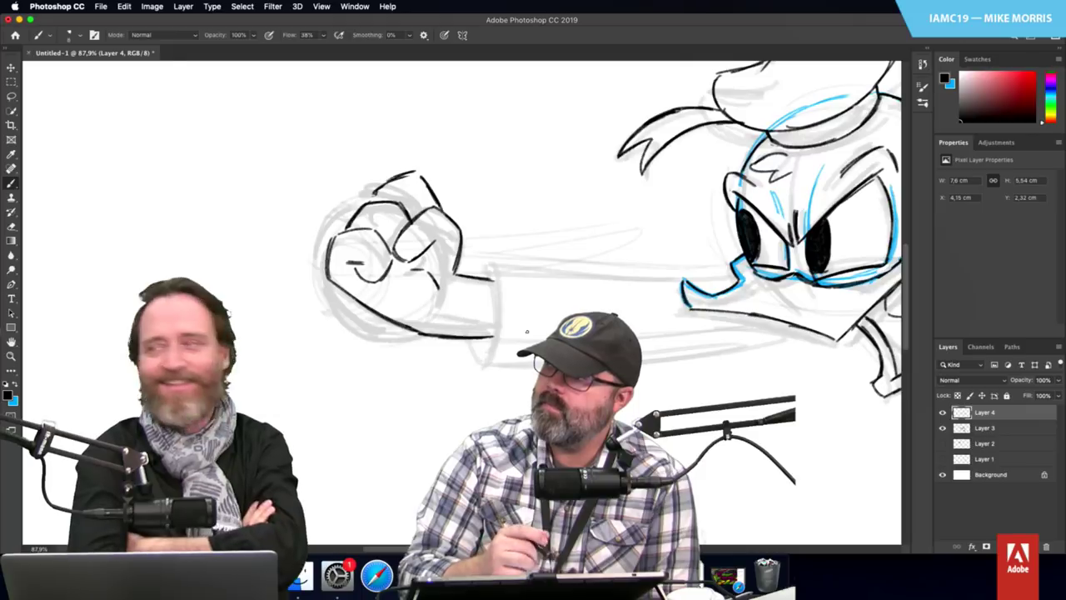
mouse_move(377, 197)
left_mouse_down()
mouse_move(414, 175)
mouse_move(433, 193)
left_mouse_up()
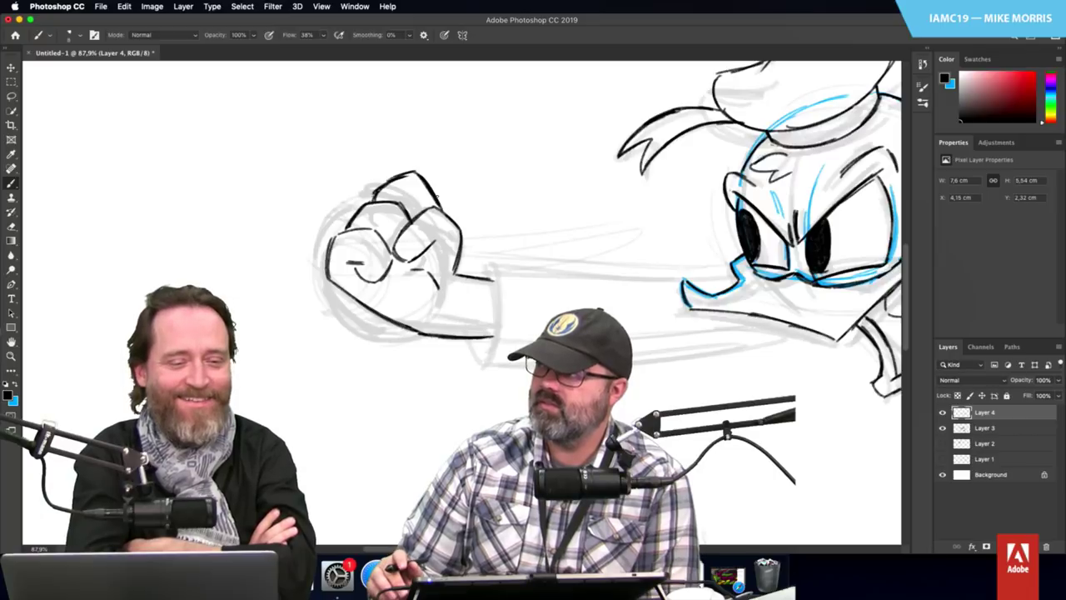
Step: Draw the forward sleeve's flared cuff opening around the wrist and its upper edge running back to the beak in black
mouse_move(476, 265)
left_mouse_down()
mouse_move(497, 340)
mouse_move(475, 370)
mouse_move(472, 343)
left_mouse_up()
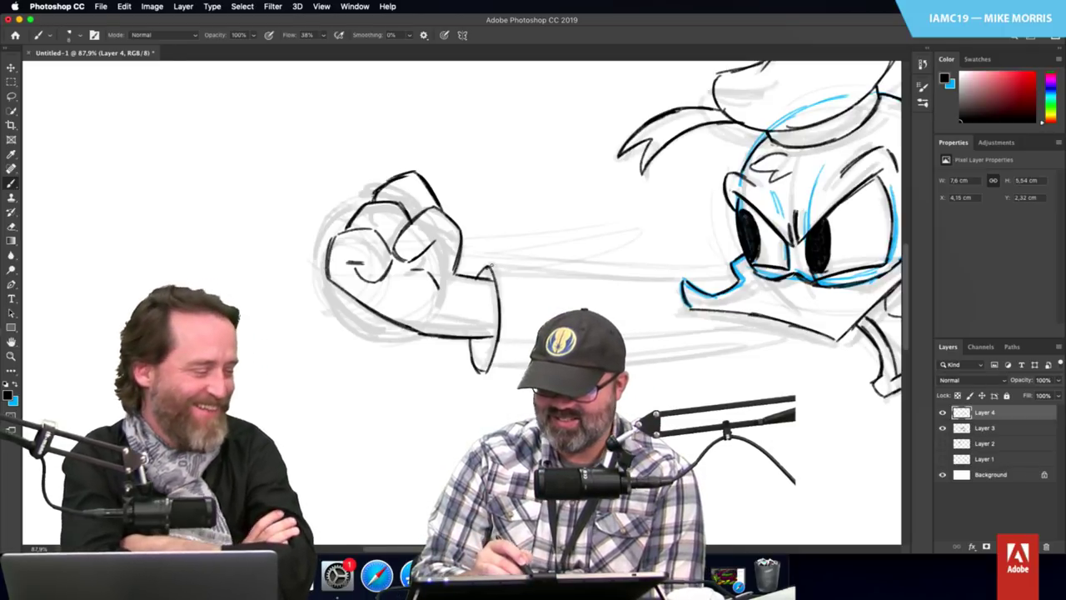
left_click_drag(487, 265, 732, 270)
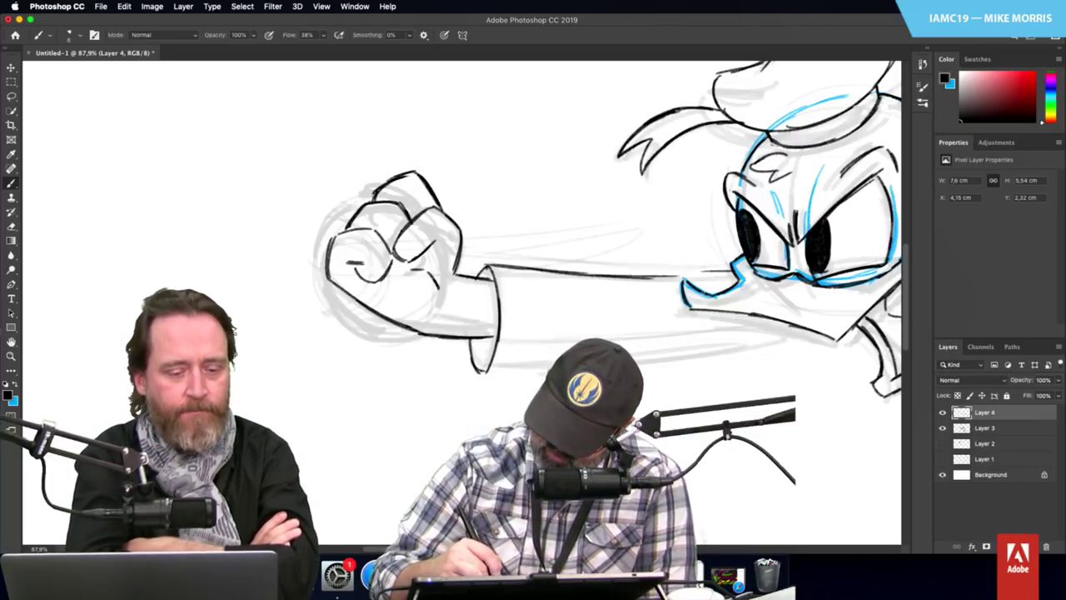
Step: Trim the beak's front tip where it overlaps the forward sleeve and redraw its front edge slightly farther back in black
right_click(695, 284)
key("Escape")
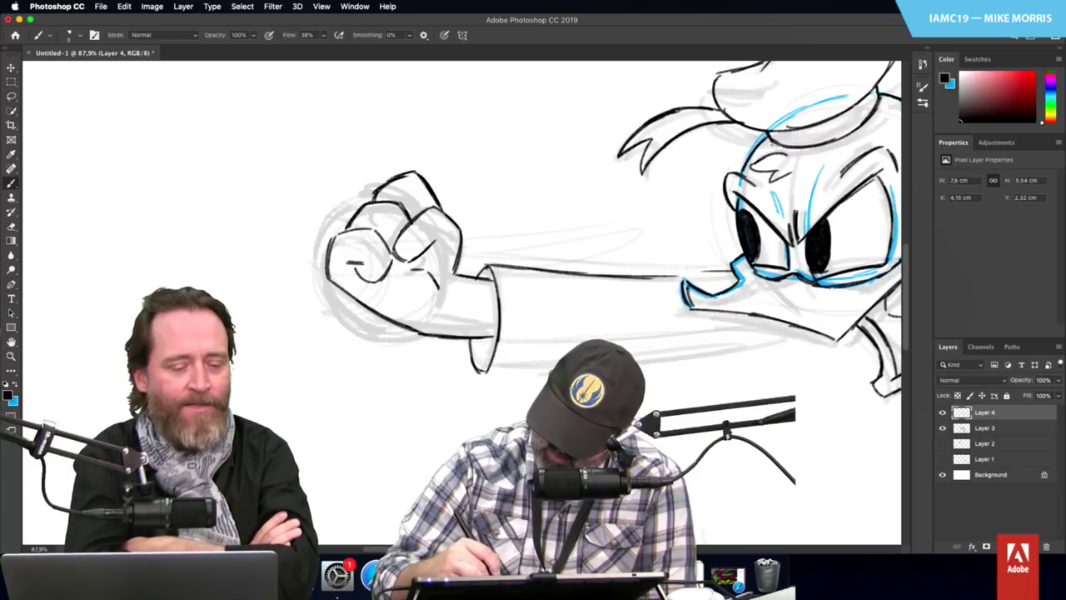
left_click_drag(688, 283, 700, 309)
key("super+z")
key("super+z")
key("super+z")
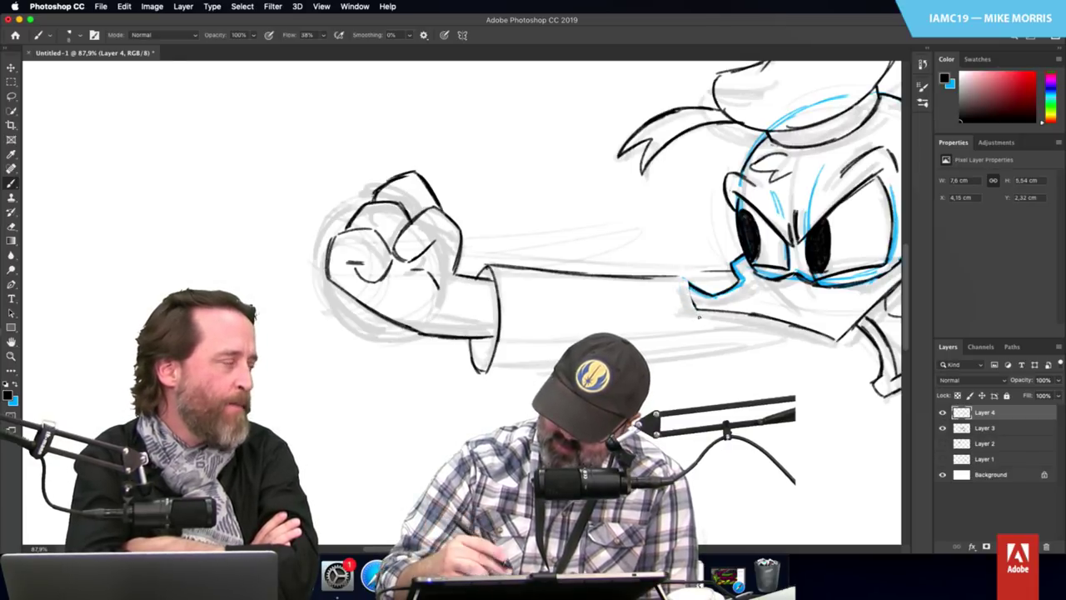
left_click_drag(688, 283, 697, 313)
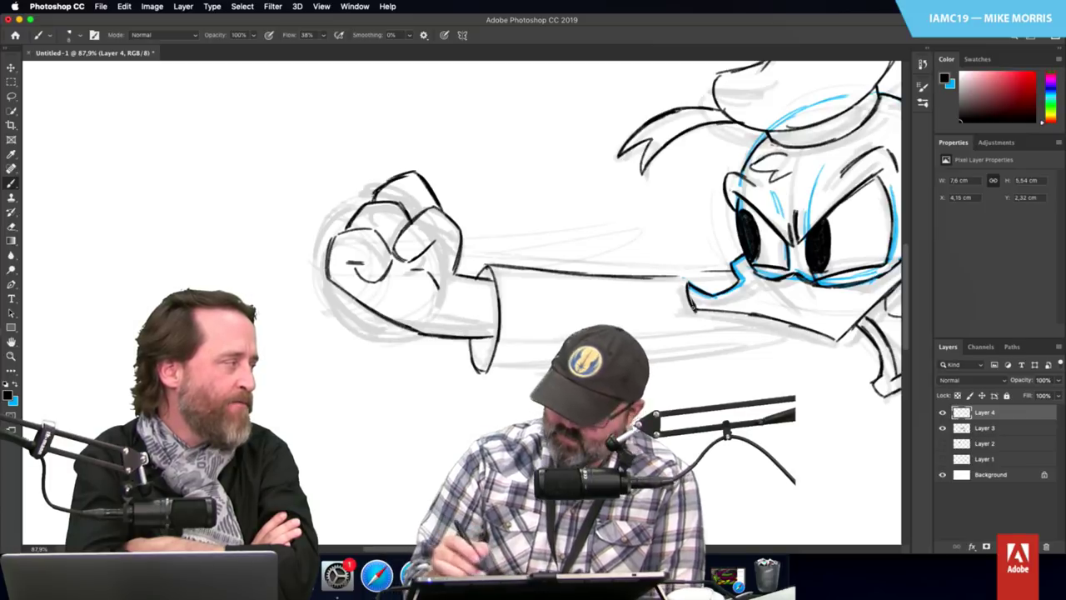
Step: Strengthen the forward sleeve's upper edge, draw its lower edge back to the beak, and add two curved stripes near the cuff
mouse_move(633, 277)
left_mouse_down()
mouse_move(716, 279)
mouse_move(741, 266)
left_mouse_up()
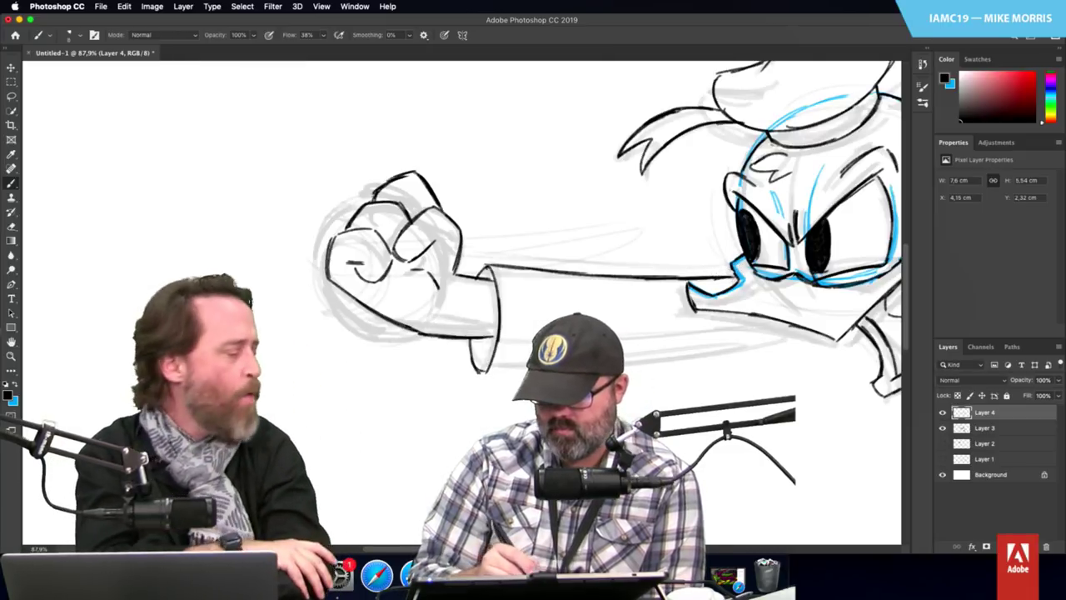
left_click_drag(620, 372, 827, 337)
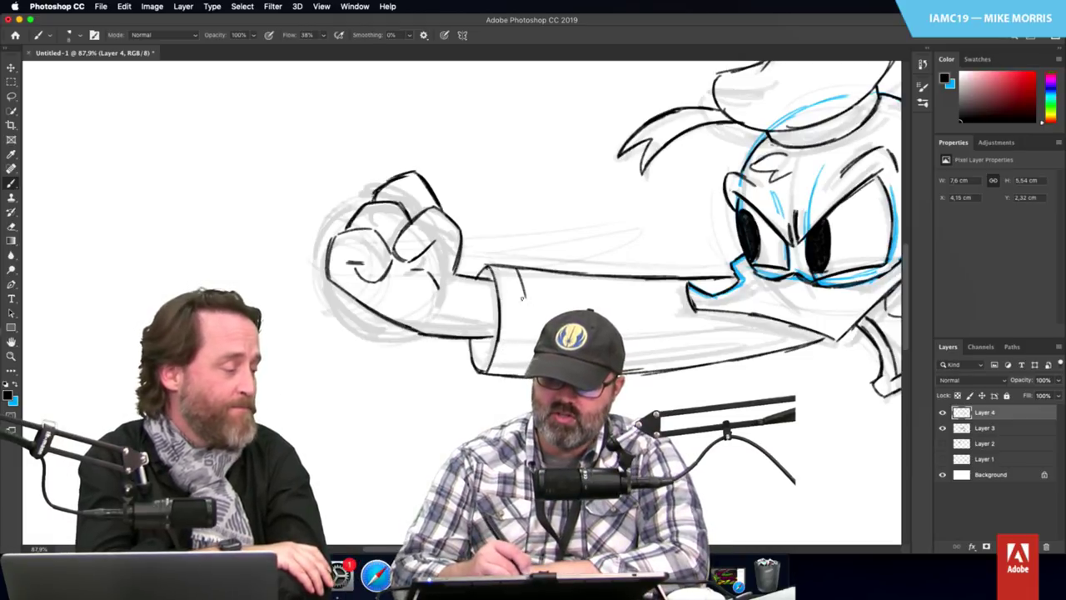
left_click_drag(521, 269, 525, 336)
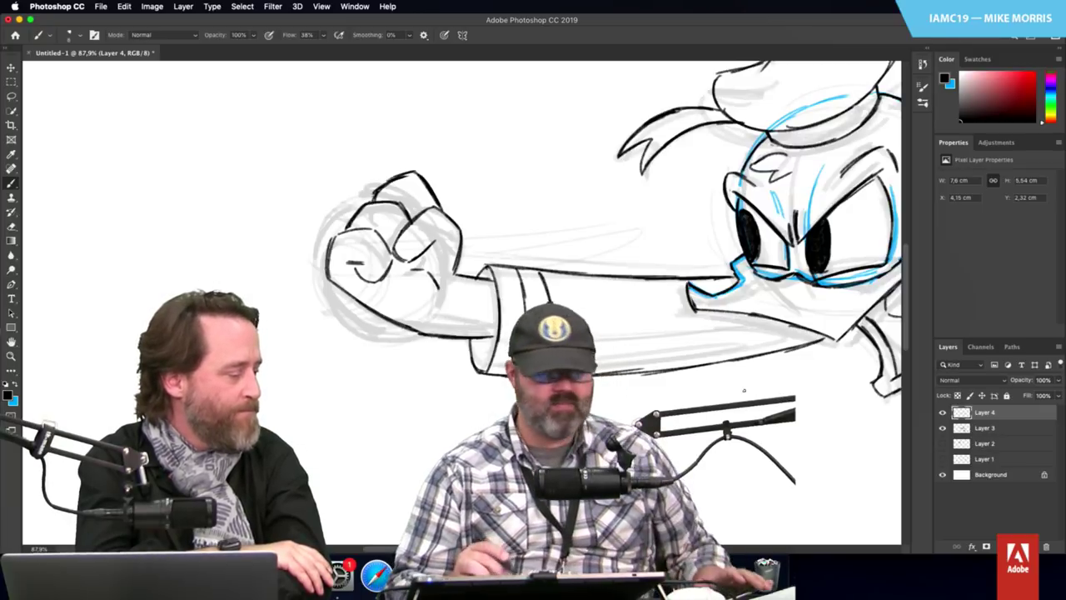
Step: Rework the rear fist's wrist and back edge in black, erasing the stray overlap beside the cuff
mouse_move(743, 389)
left_mouse_down()
mouse_move(733, 363)
mouse_move(316, 292)
left_mouse_up()
mouse_move(891, 400)
left_mouse_down()
mouse_move(714, 341)
mouse_move(699, 310)
mouse_move(647, 361)
mouse_move(709, 404)
mouse_move(700, 391)
left_mouse_up()
mouse_move(796, 215)
left_mouse_down()
mouse_move(849, 171)
mouse_move(839, 193)
mouse_move(787, 225)
mouse_move(803, 219)
mouse_move(774, 227)
left_mouse_up()
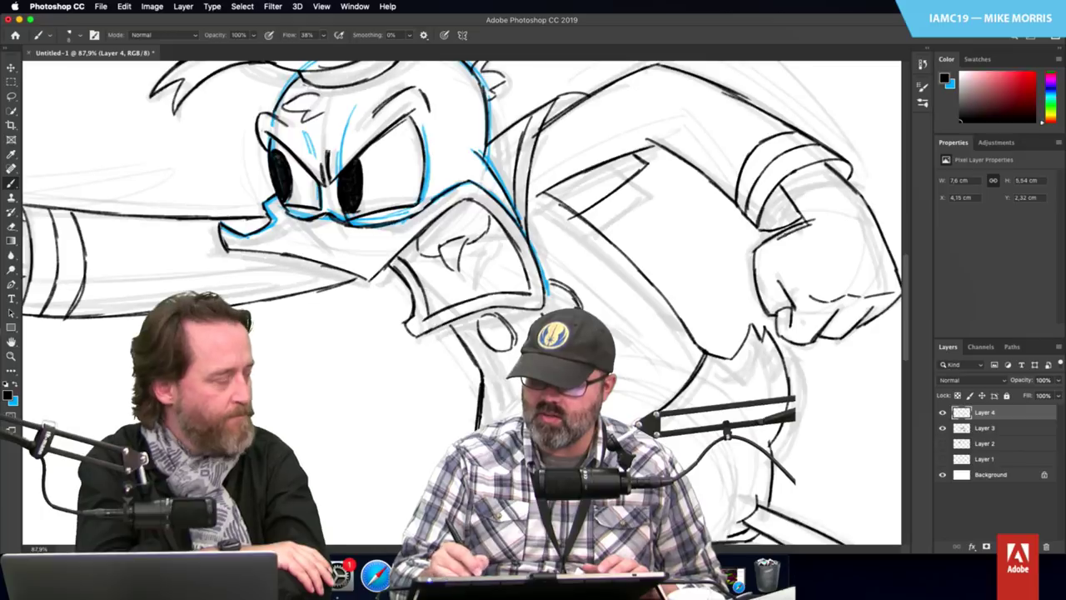
left_click_drag(757, 250, 770, 318)
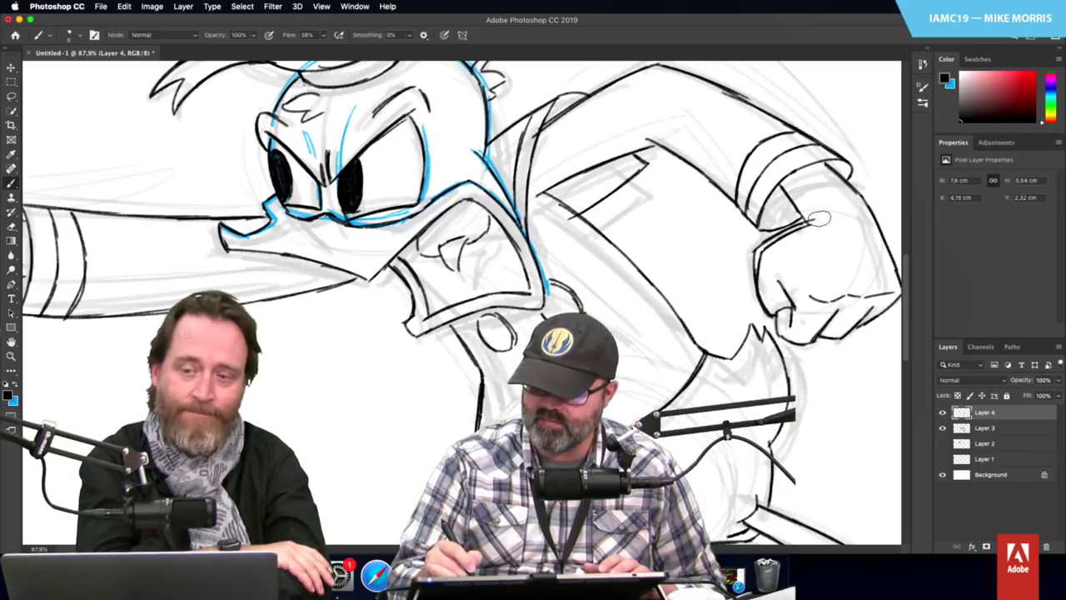
left_click_drag(795, 188, 808, 223)
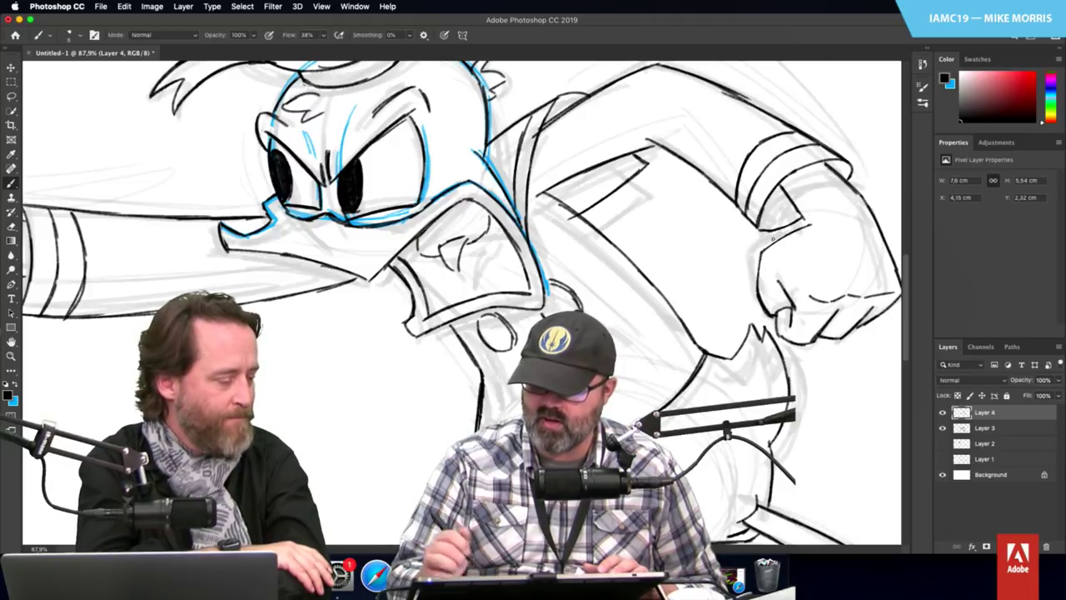
mouse_move(778, 186)
left_mouse_down()
mouse_move(808, 228)
mouse_move(761, 246)
mouse_move(758, 275)
left_mouse_up()
left_click_drag(781, 224, 799, 228)
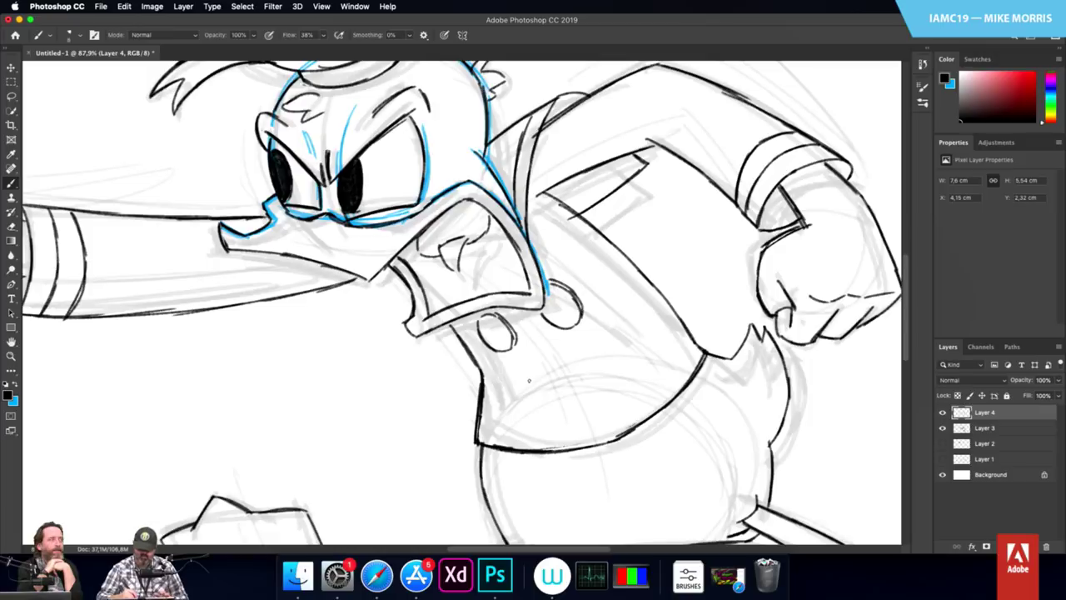
Step: Draw two lower oval buttons on the shirt in black and add a thickness line along the larger one's edge
mouse_move(528, 381)
left_mouse_down()
mouse_move(505, 413)
mouse_move(516, 418)
mouse_move(528, 396)
mouse_move(529, 412)
mouse_move(530, 393)
left_mouse_up()
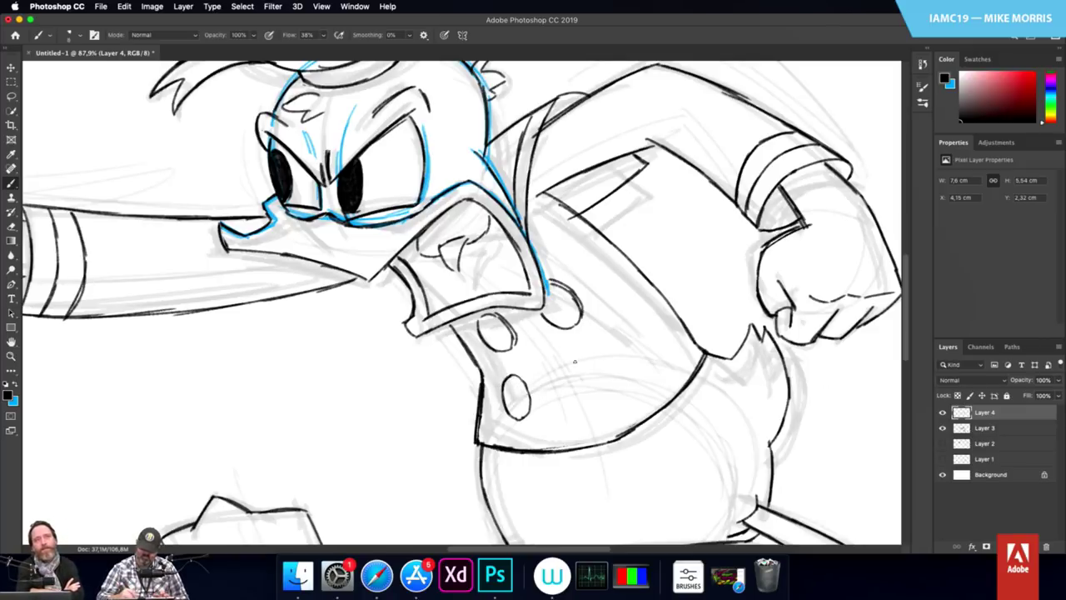
mouse_move(590, 354)
left_mouse_down()
mouse_move(570, 349)
mouse_move(563, 376)
mouse_move(576, 398)
mouse_move(595, 366)
mouse_move(590, 397)
left_mouse_up()
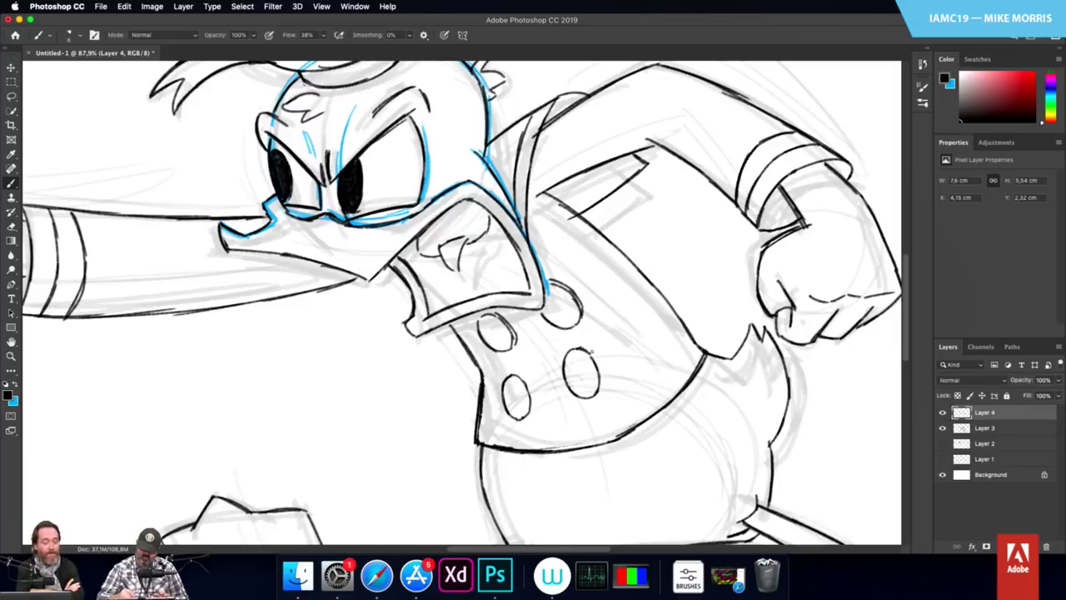
left_click_drag(590, 353, 597, 393)
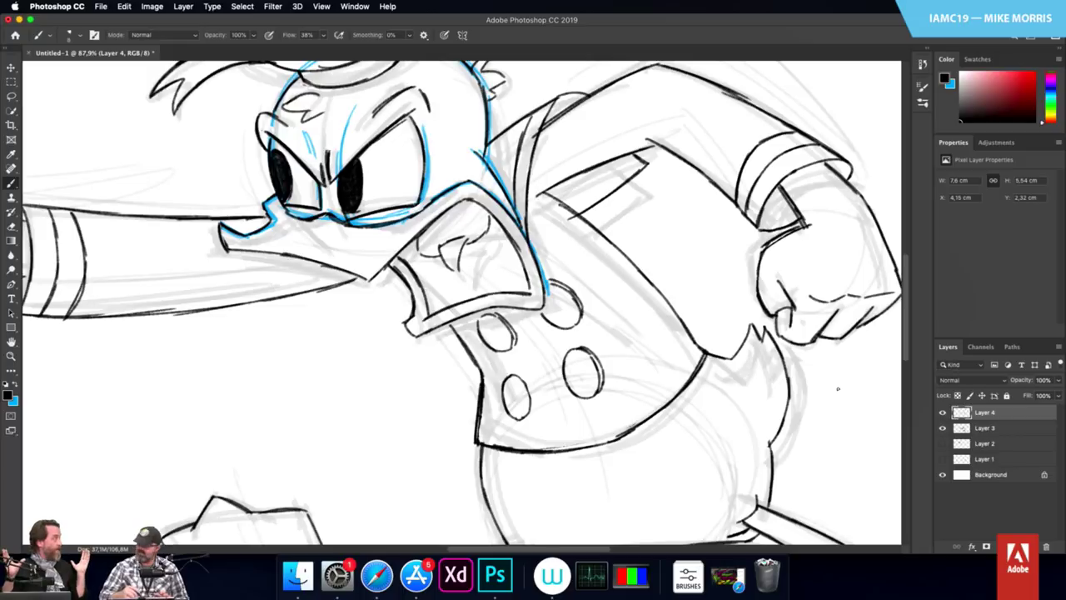
Step: Select the upper button beside the beak's corner with the Lasso, scale it down slightly, and deselect it
left_click(11, 96)
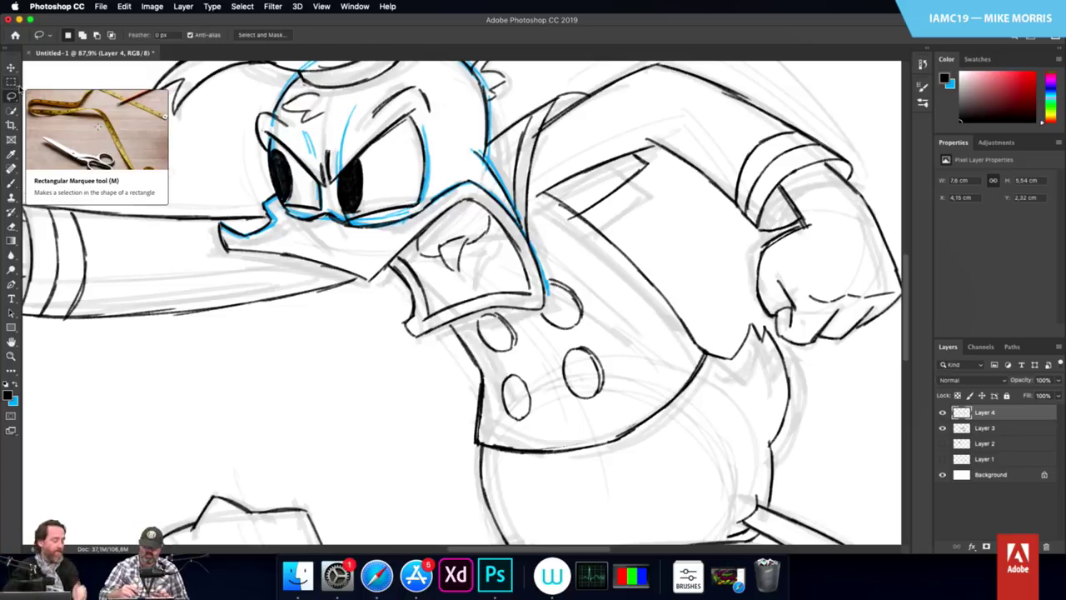
mouse_move(552, 274)
left_mouse_down()
mouse_move(550, 311)
mouse_move(535, 326)
mouse_move(577, 338)
mouse_move(600, 312)
mouse_move(550, 273)
left_mouse_up()
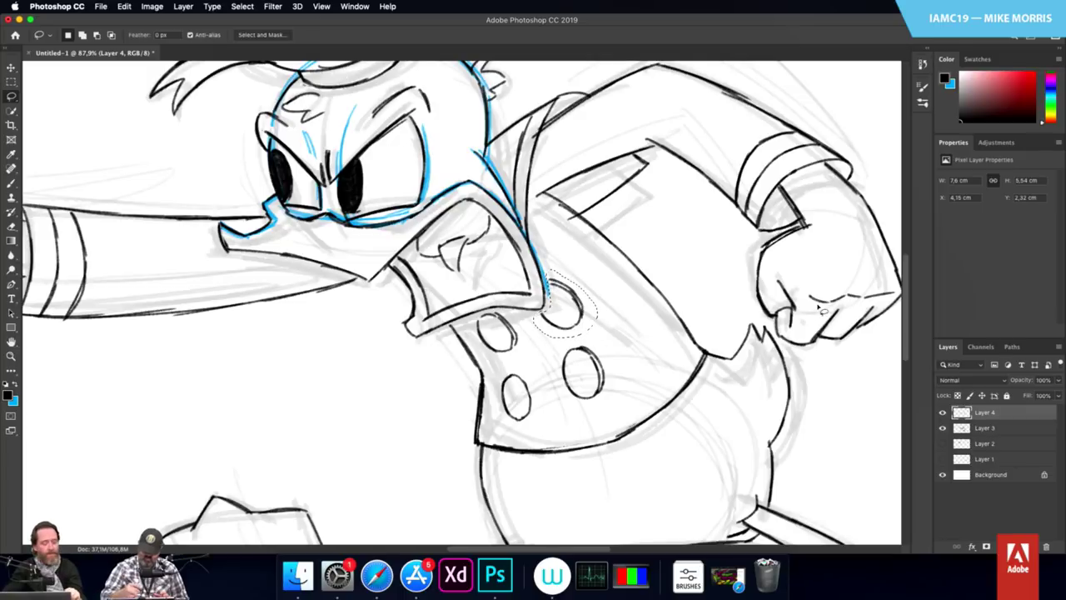
left_click(12, 67)
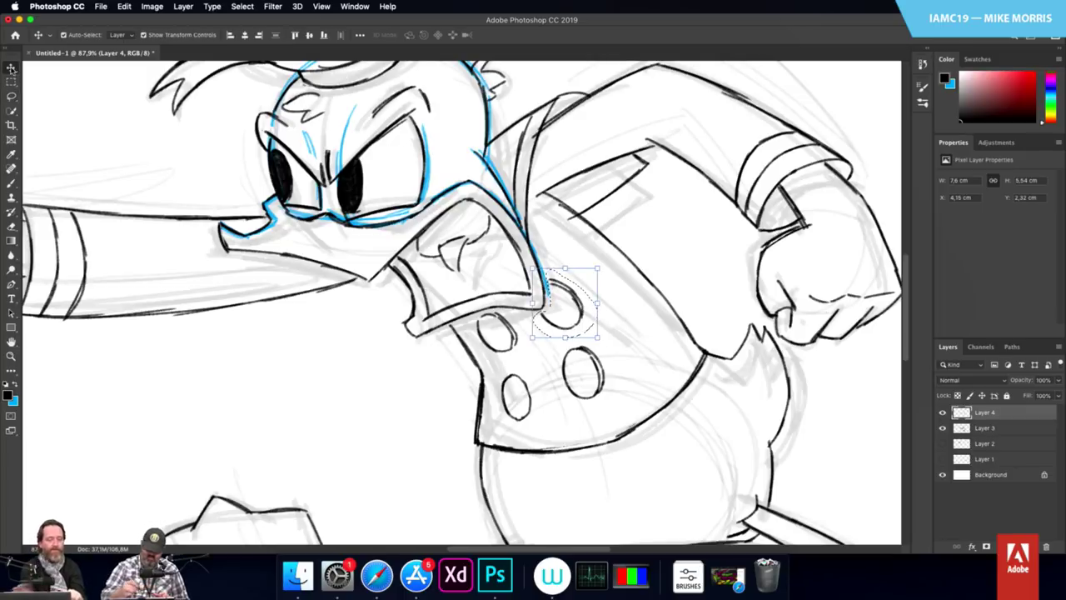
left_click_drag(598, 339, 593, 332)
key("Return")
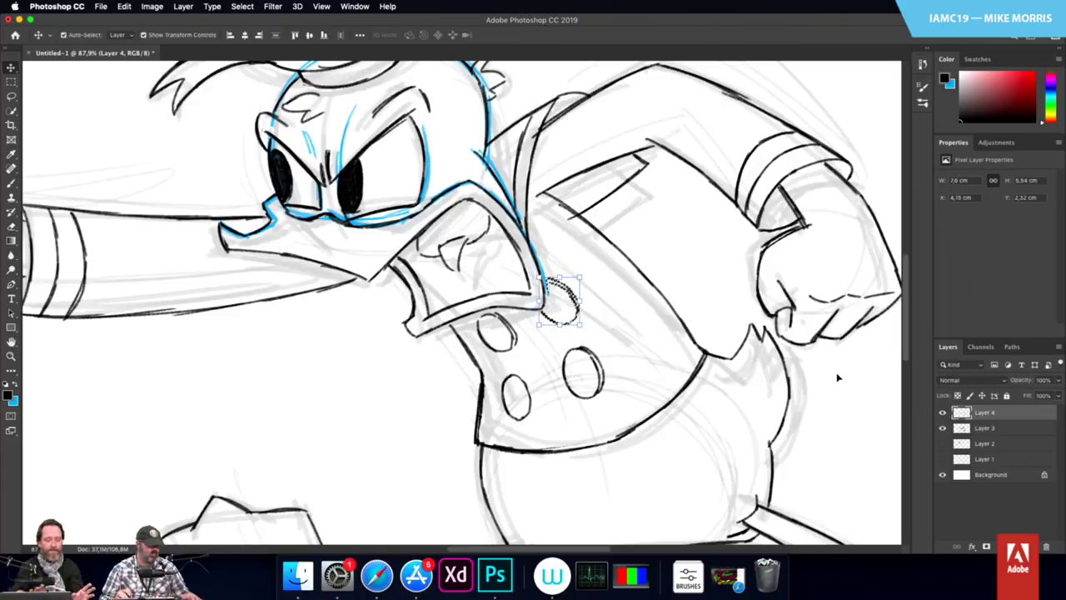
key("super+d")
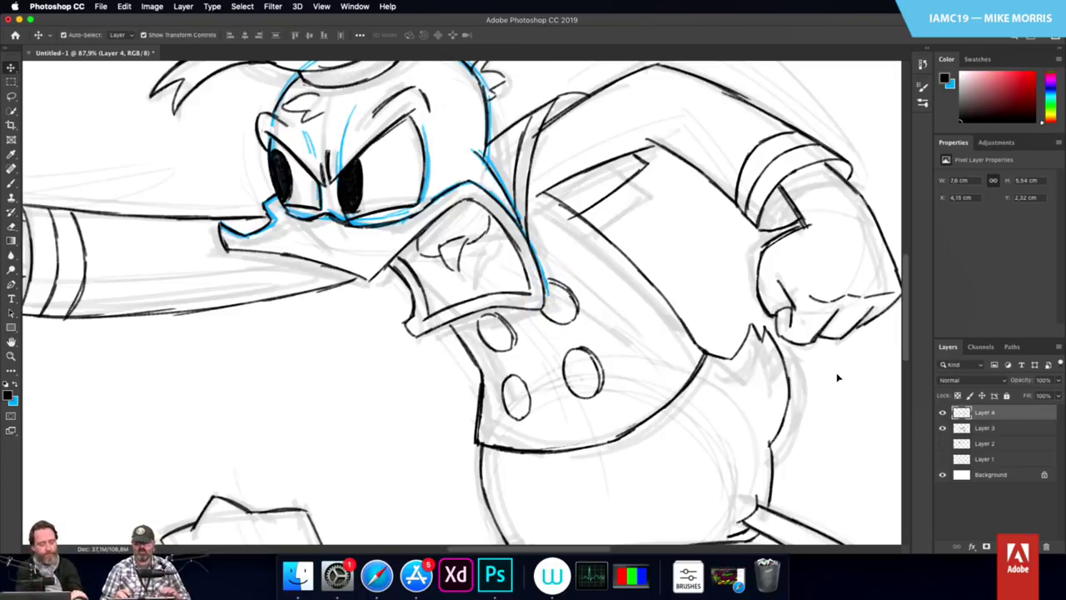
Step: Add black thickness lines along the edges of the two buttons nearest the shirt's front with the Brush
left_click(11, 183)
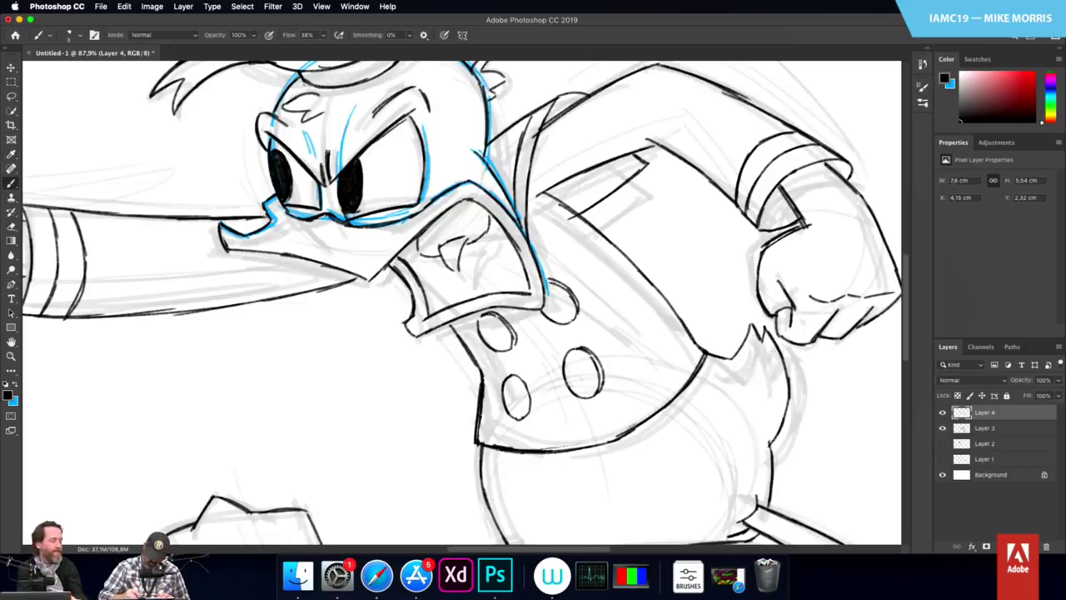
mouse_move(501, 320)
left_mouse_down()
mouse_move(533, 405)
mouse_move(525, 420)
left_mouse_up()
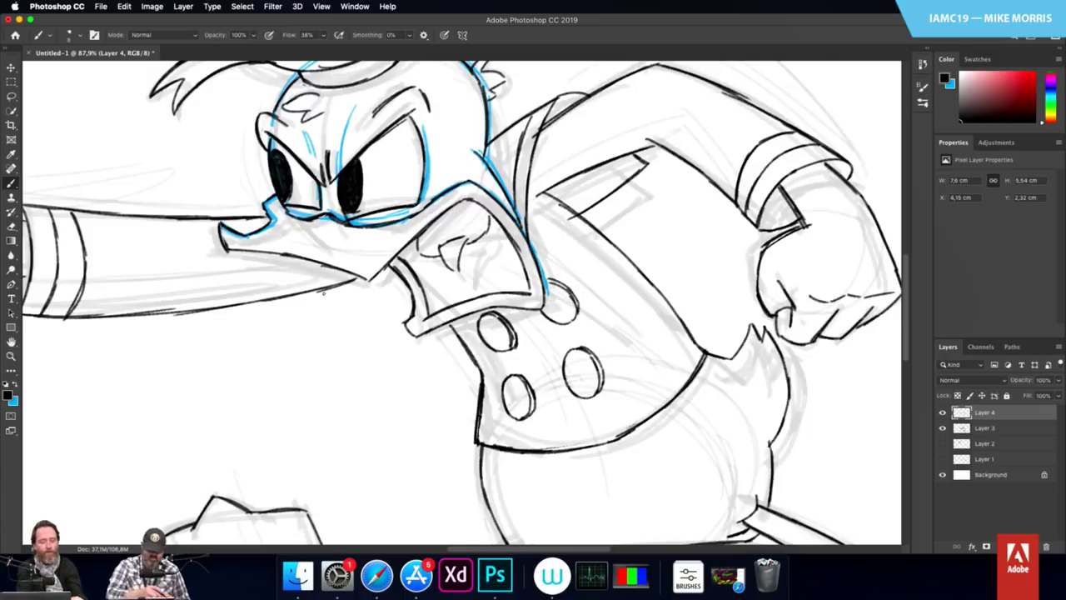
Step: Select the lower rear button on the shirt with the Lasso, scale it down to about 93%, and deselect it
key("l")
mouse_move(598, 354)
left_mouse_down()
mouse_move(552, 378)
mouse_move(614, 398)
mouse_move(574, 339)
left_mouse_up()
key("v")
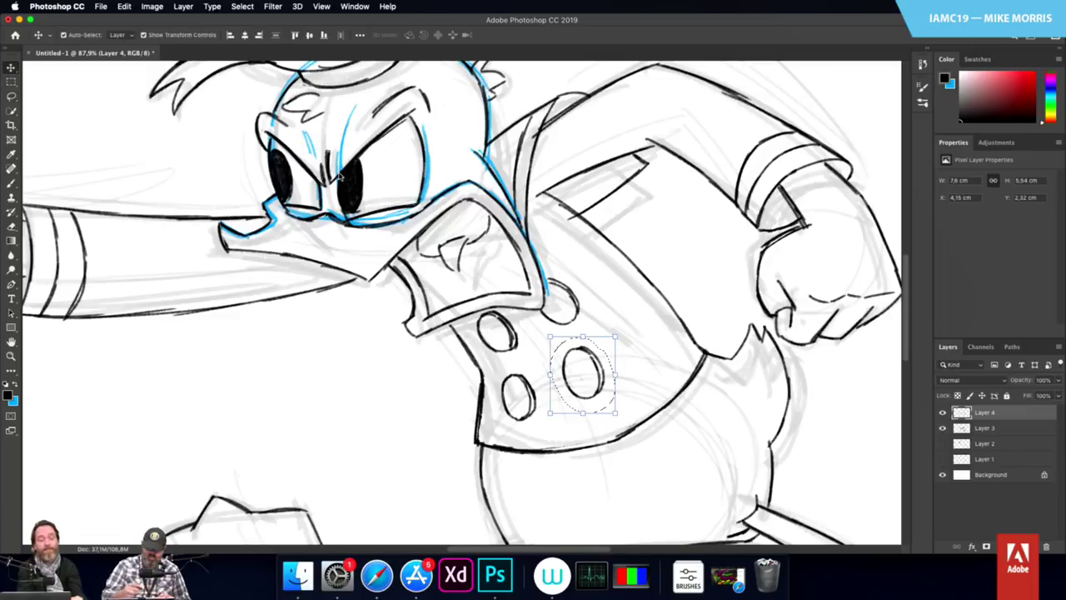
left_click_drag(549, 412, 554, 408)
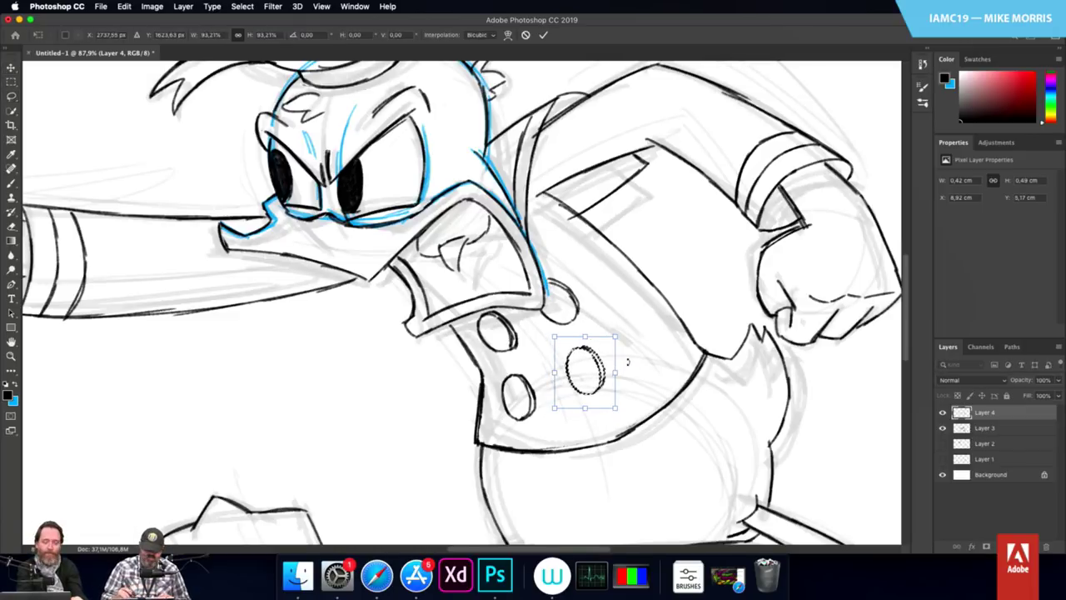
key("Return")
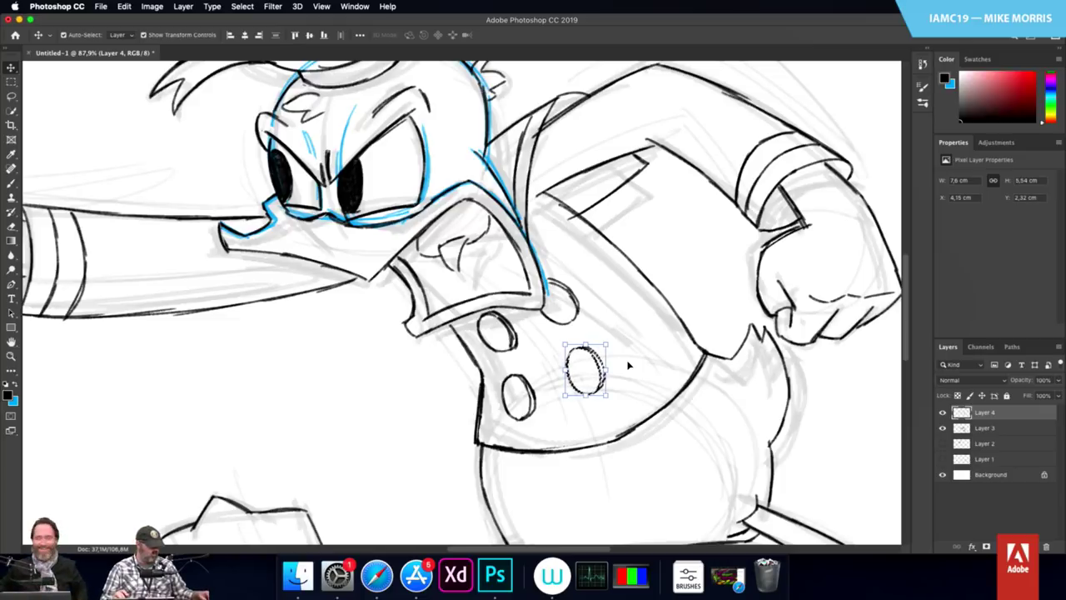
key("super+d")
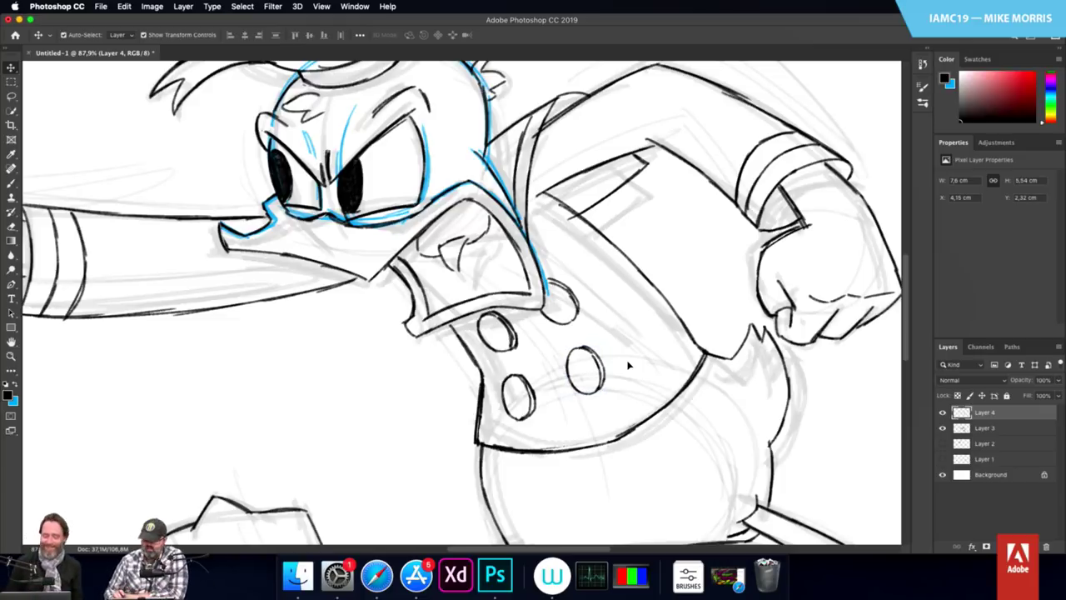
Step: Fade out the rough sketch by lowering Layer 3's opacity, and check the black line art by toggling Layer 4
left_click(942, 428)
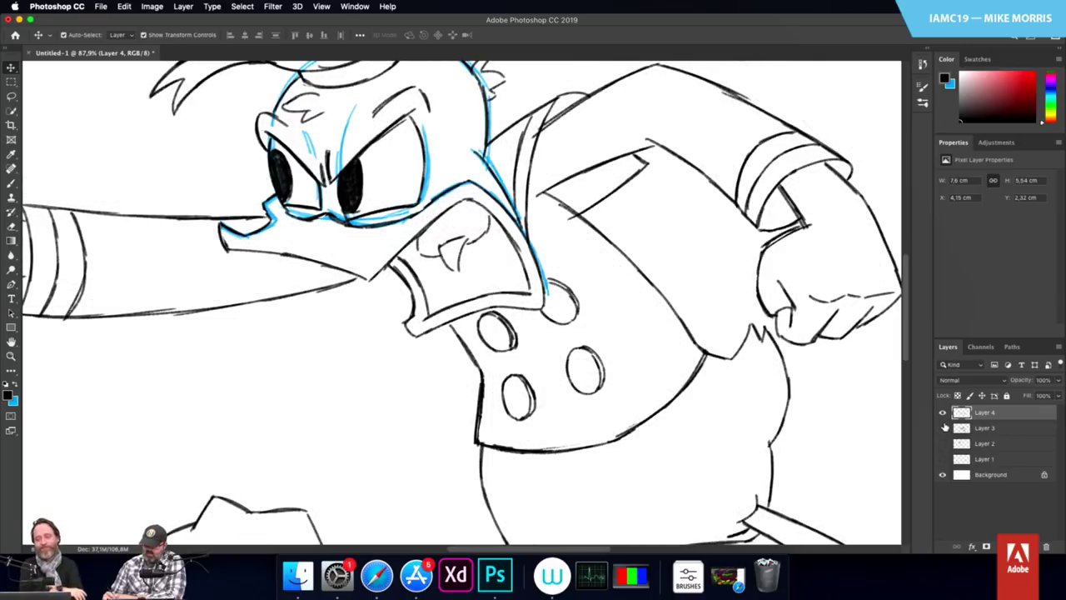
left_click(943, 428)
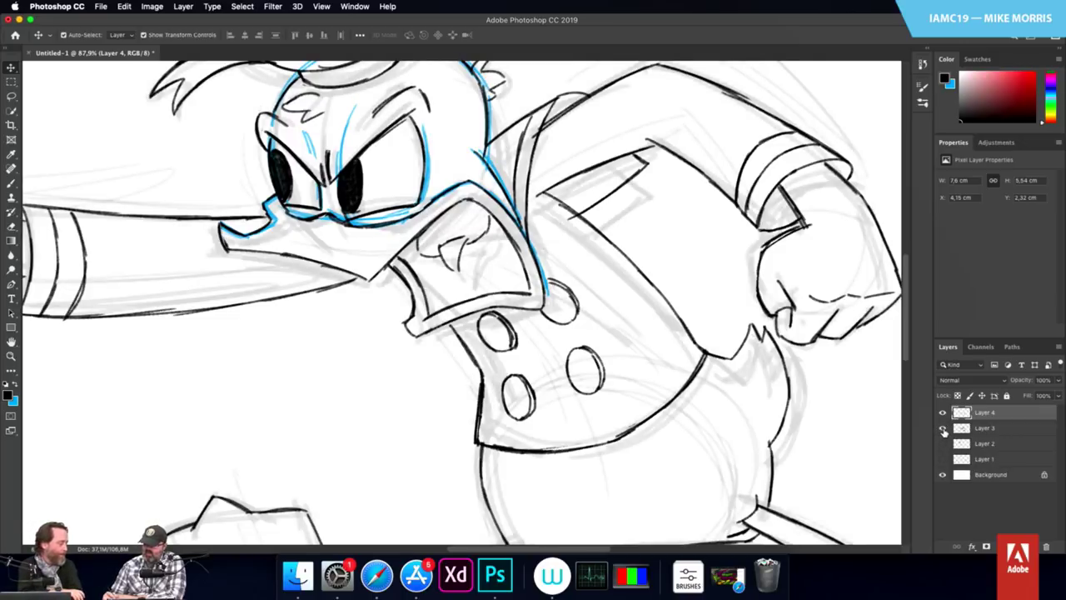
left_click(999, 429)
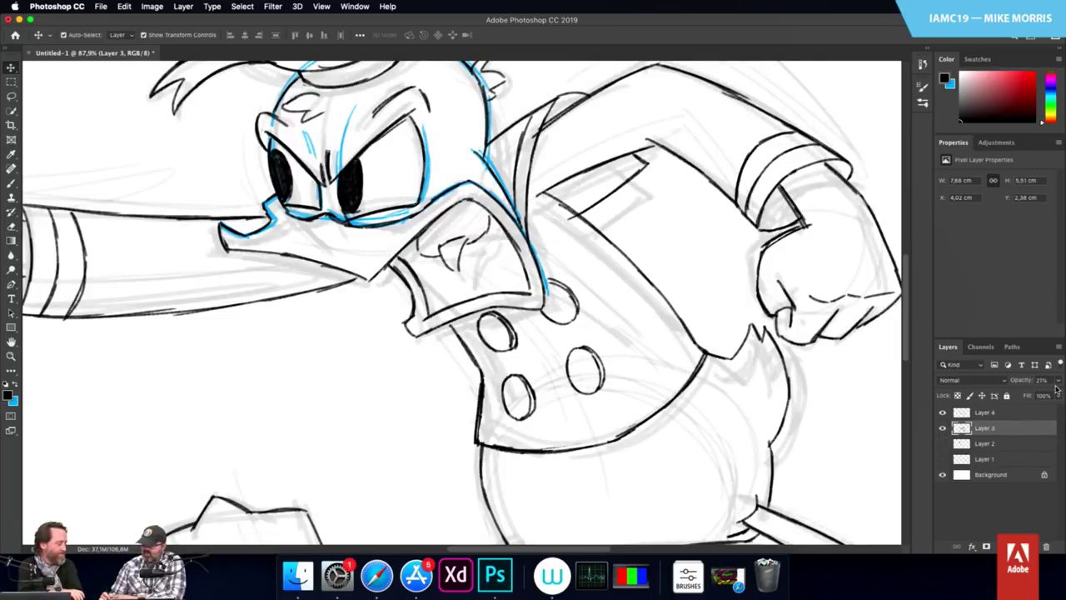
left_click(1056, 384)
left_click_drag(1052, 396, 1010, 397)
left_click(1009, 430)
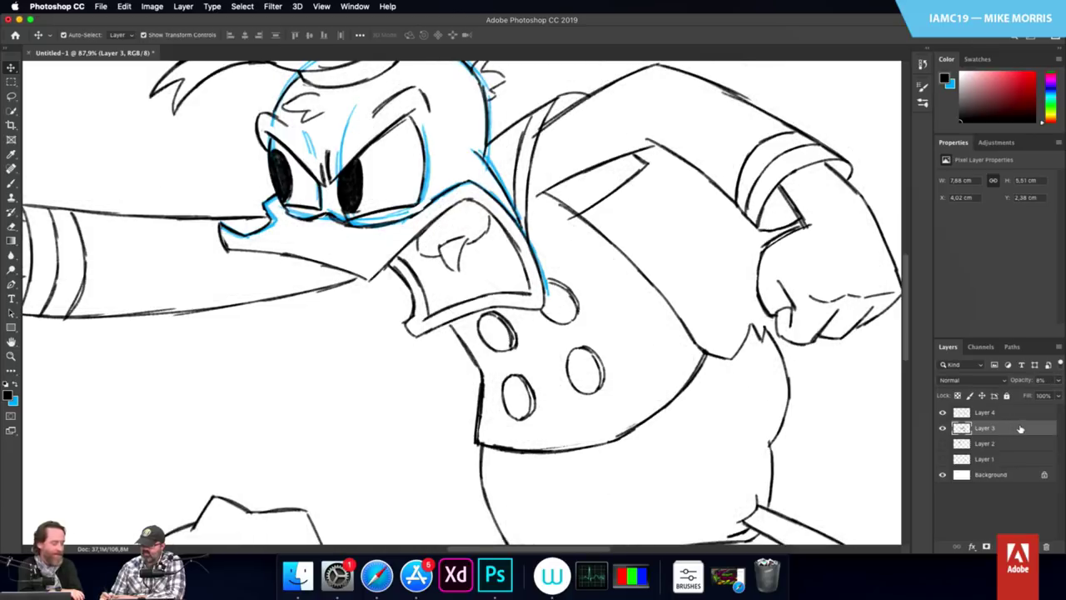
left_click(1015, 413)
left_click(942, 413, "alt")
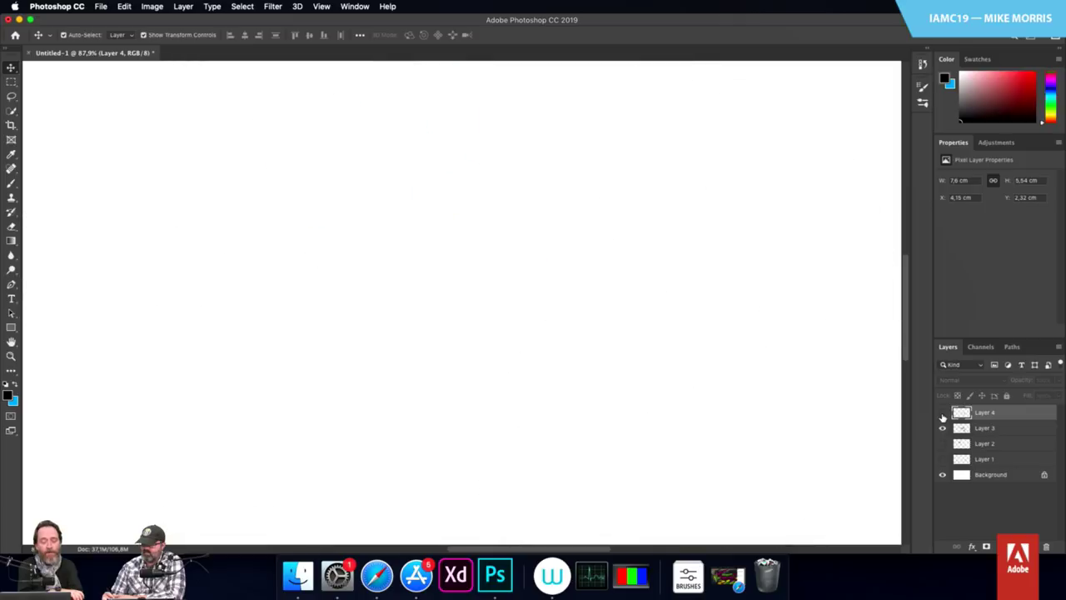
left_click(943, 413, "alt")
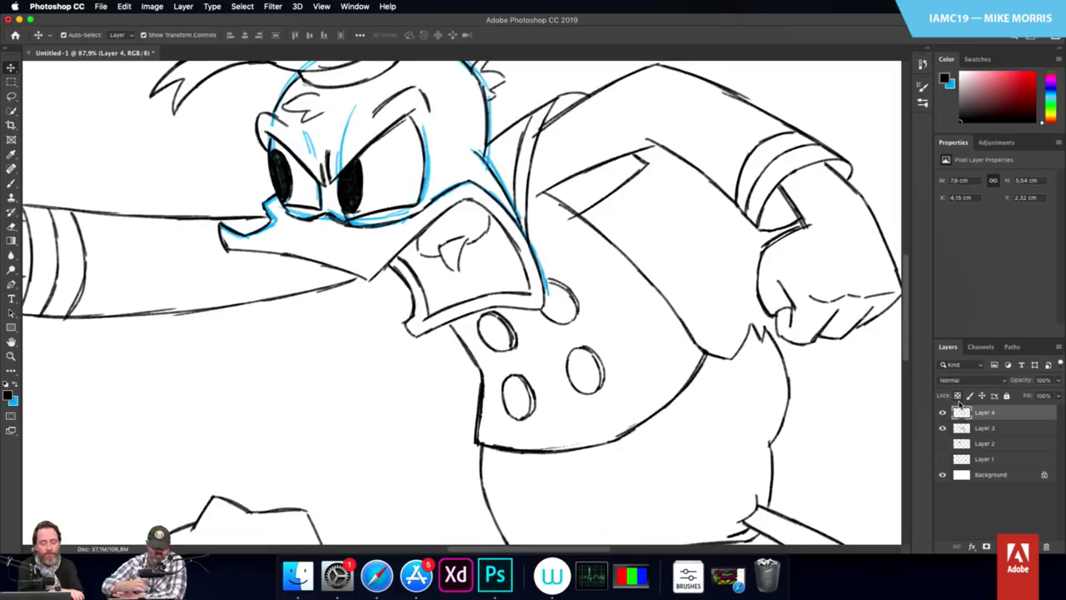
Step: Cut wedge-shaped highlights out of both black pupils with the Polygonal Lasso, deselect, and fit the whole drawing in view
left_click(12, 96)
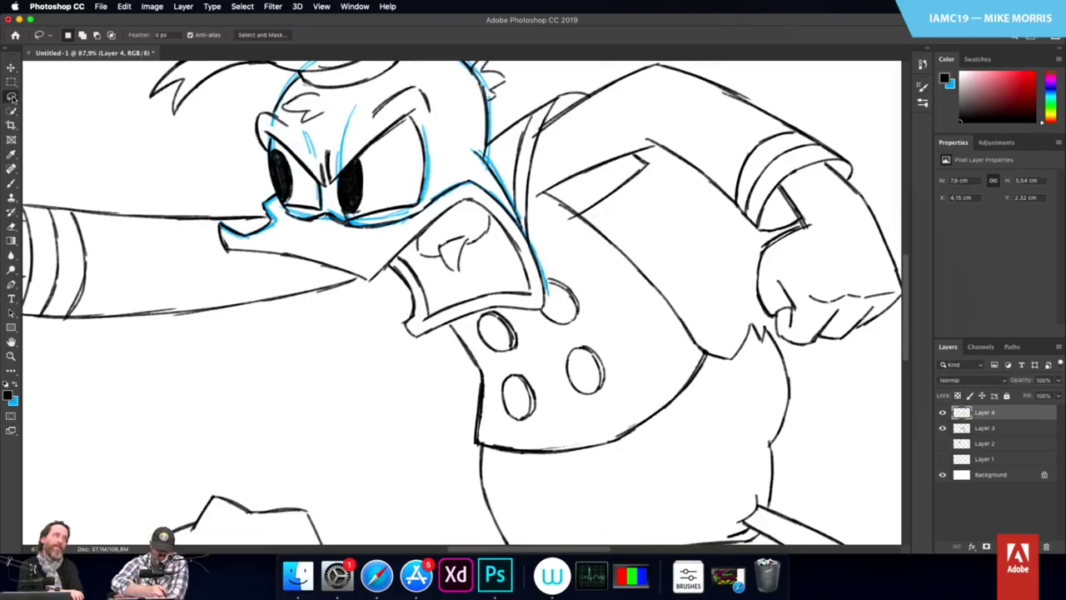
left_click_drag(12, 97, 58, 103)
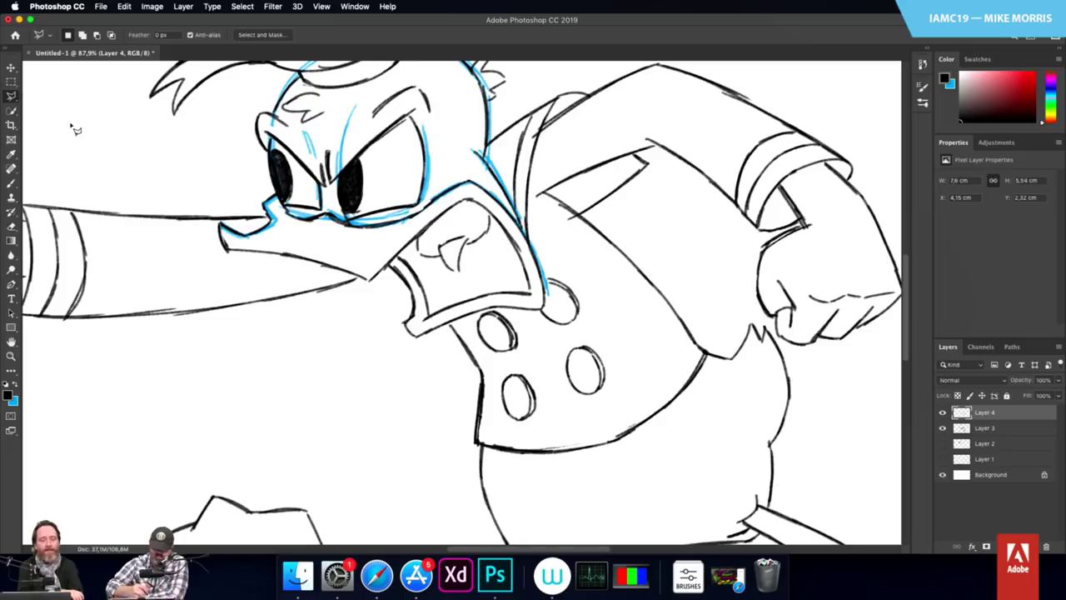
left_click(353, 188)
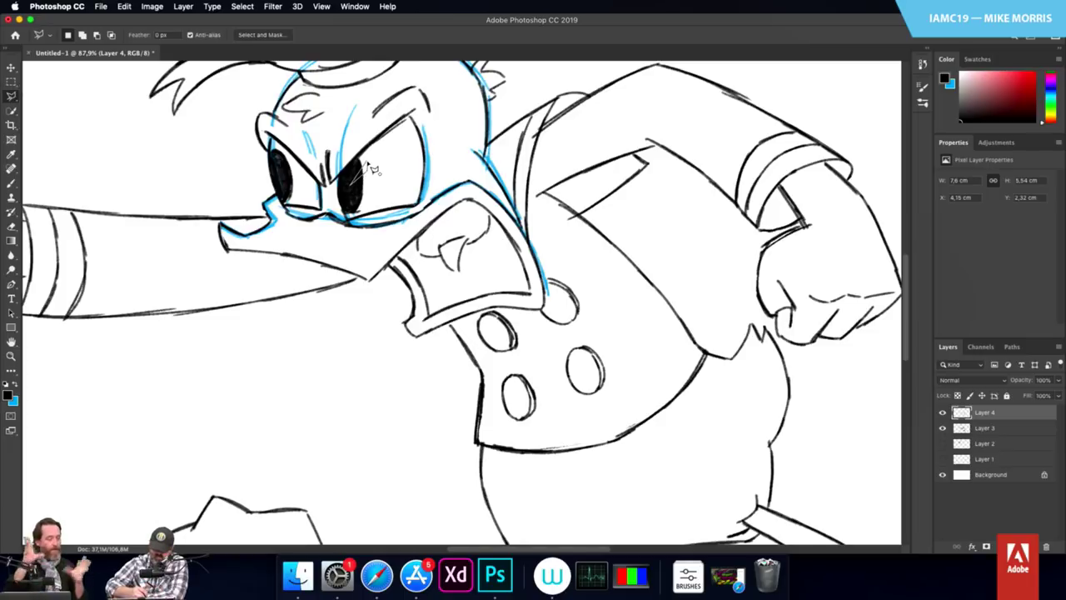
double_click(373, 166)
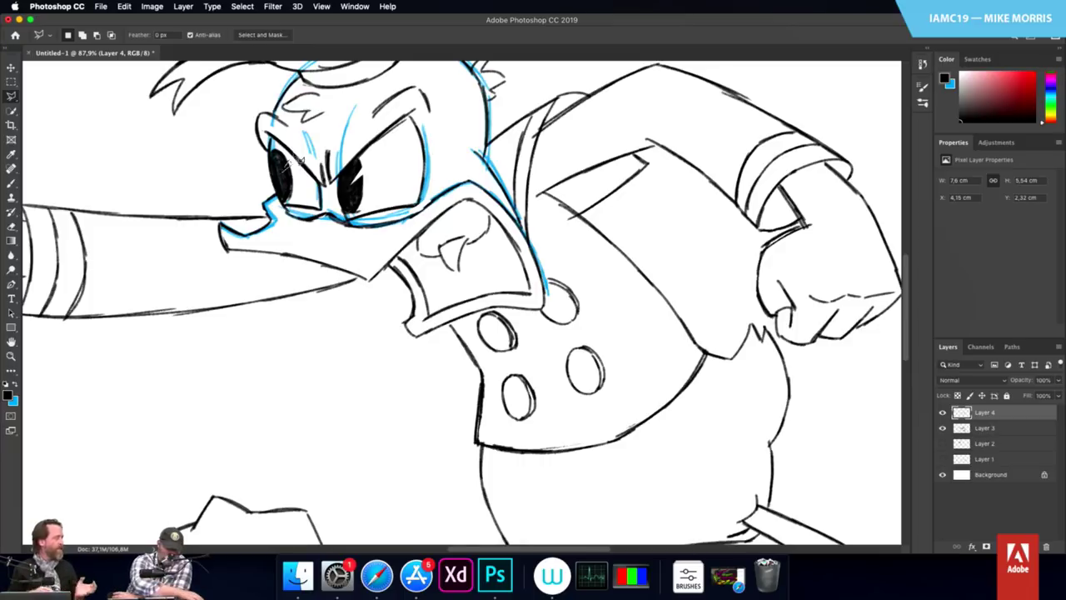
key("super+d")
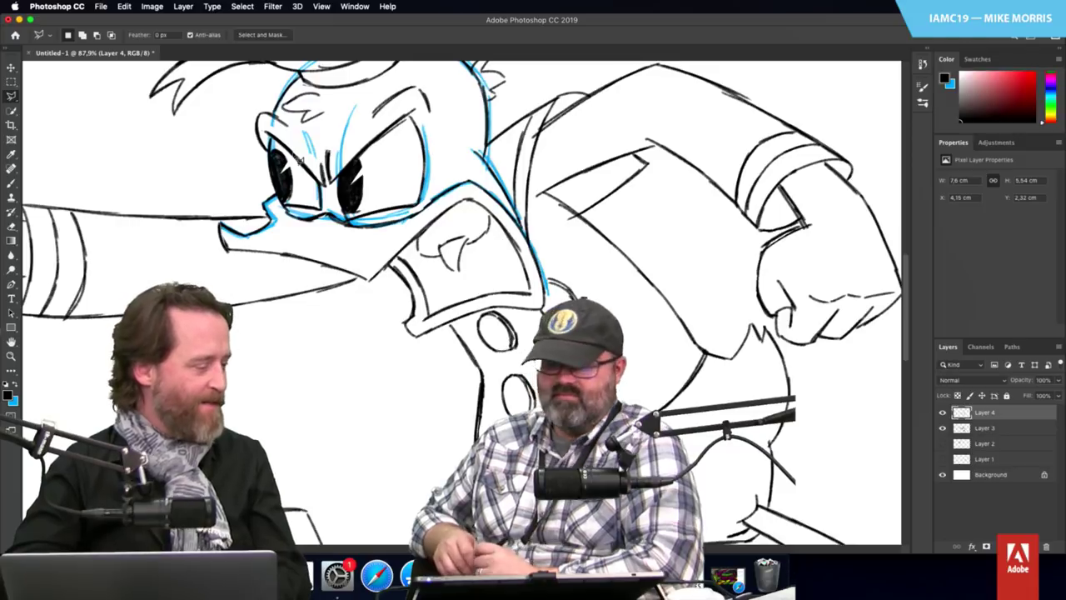
left_click(321, 6)
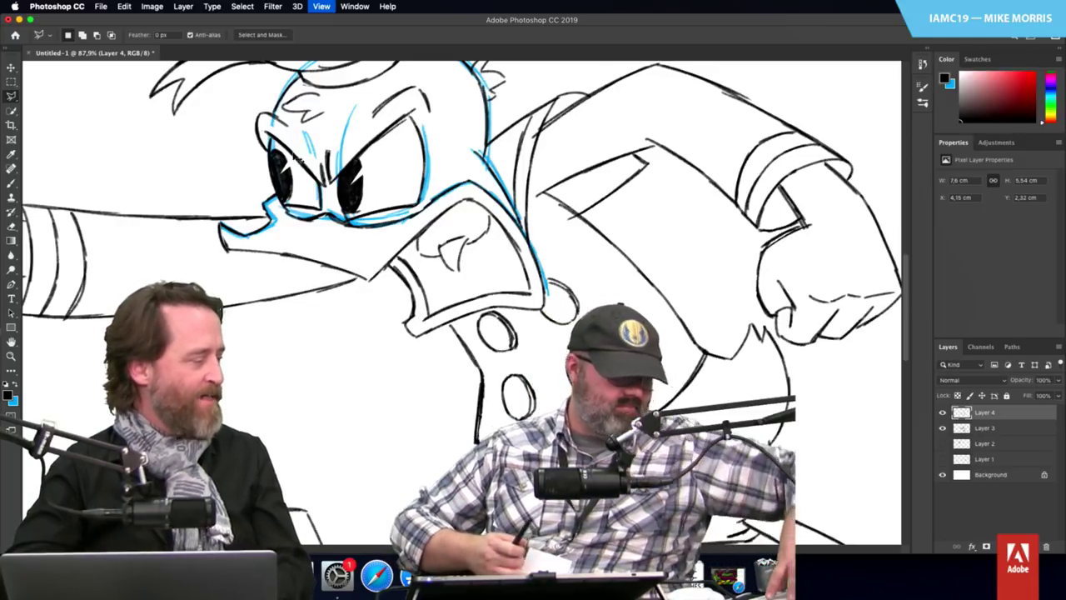
key("super+0")
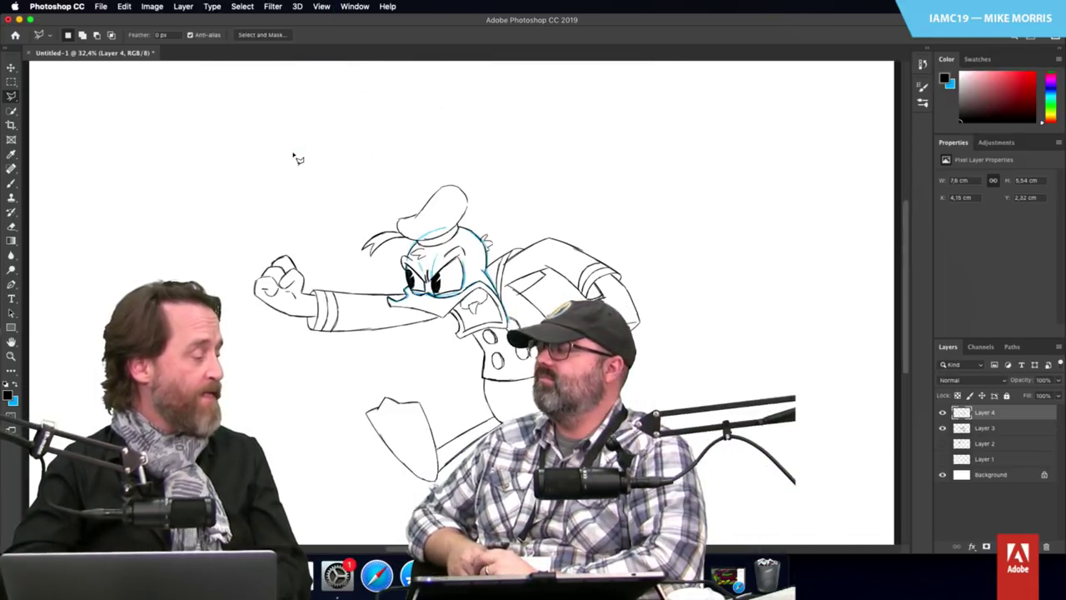